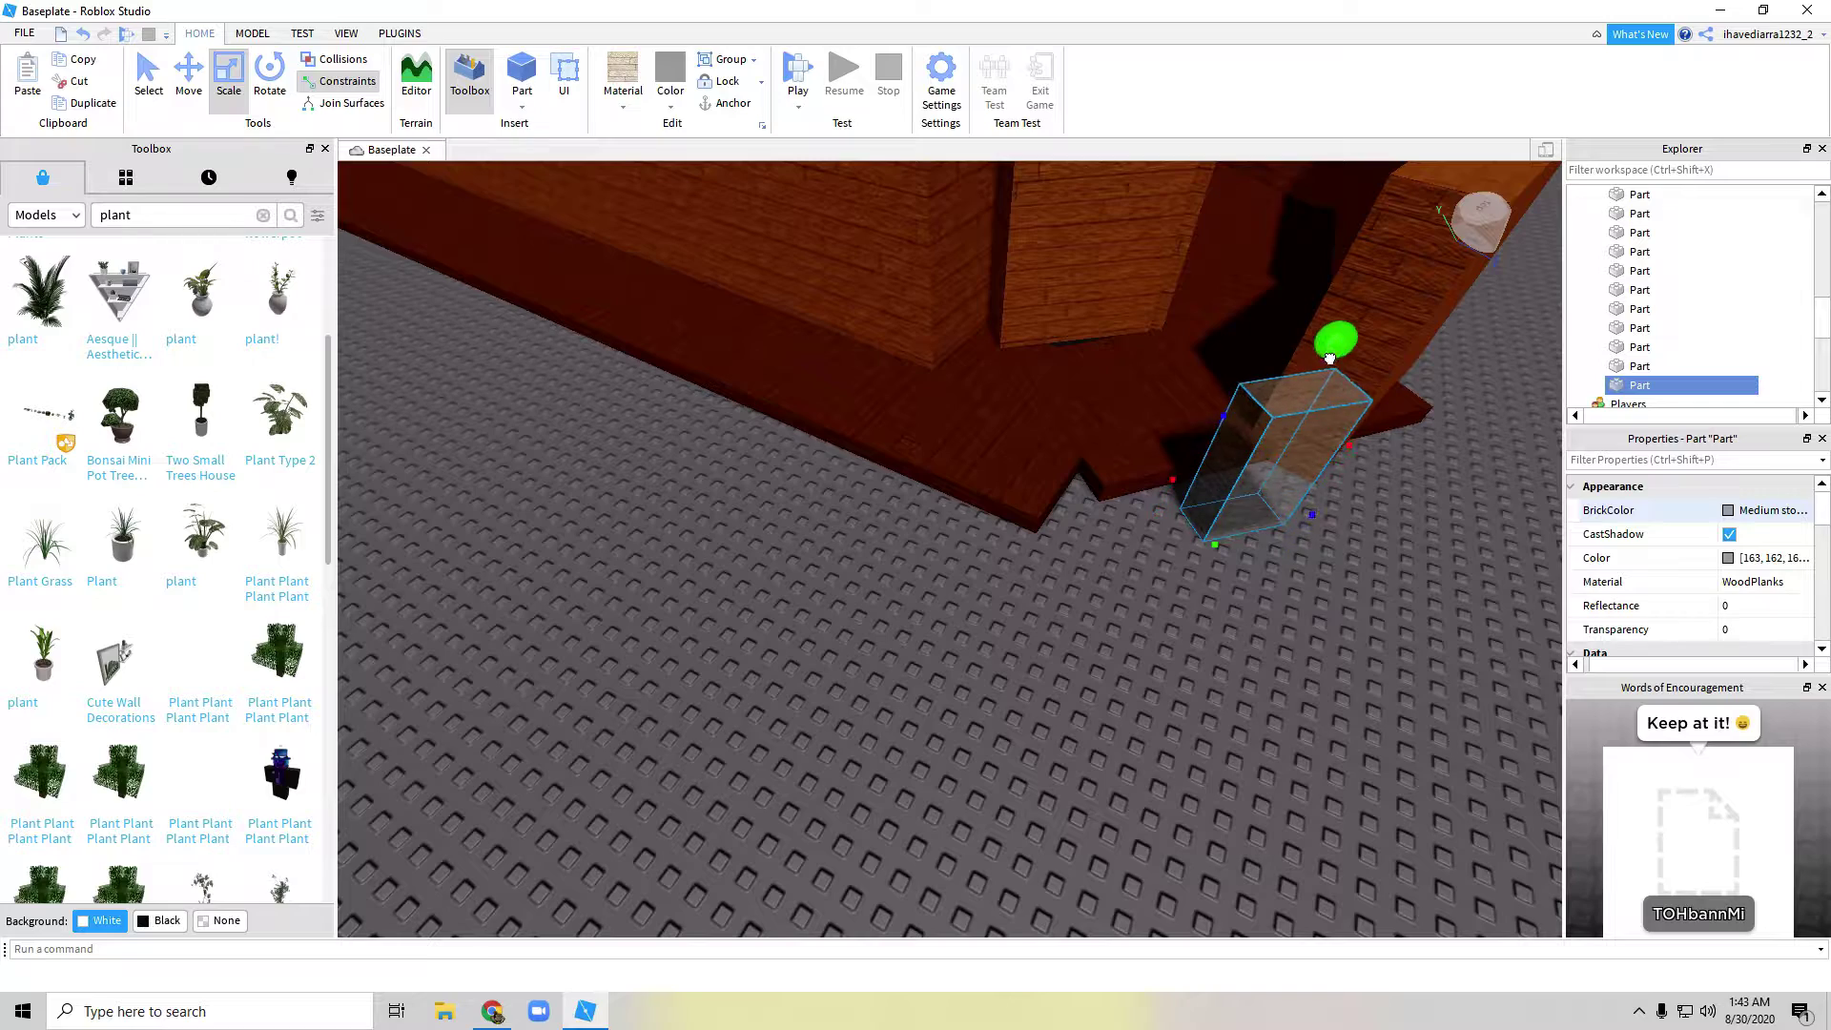
Step: Stretch the new wood-plank part upward to about the height of the neighbouring walls
left_click_drag(1329, 358, 1335, 325)
scroll(1335, 325, "down", 1)
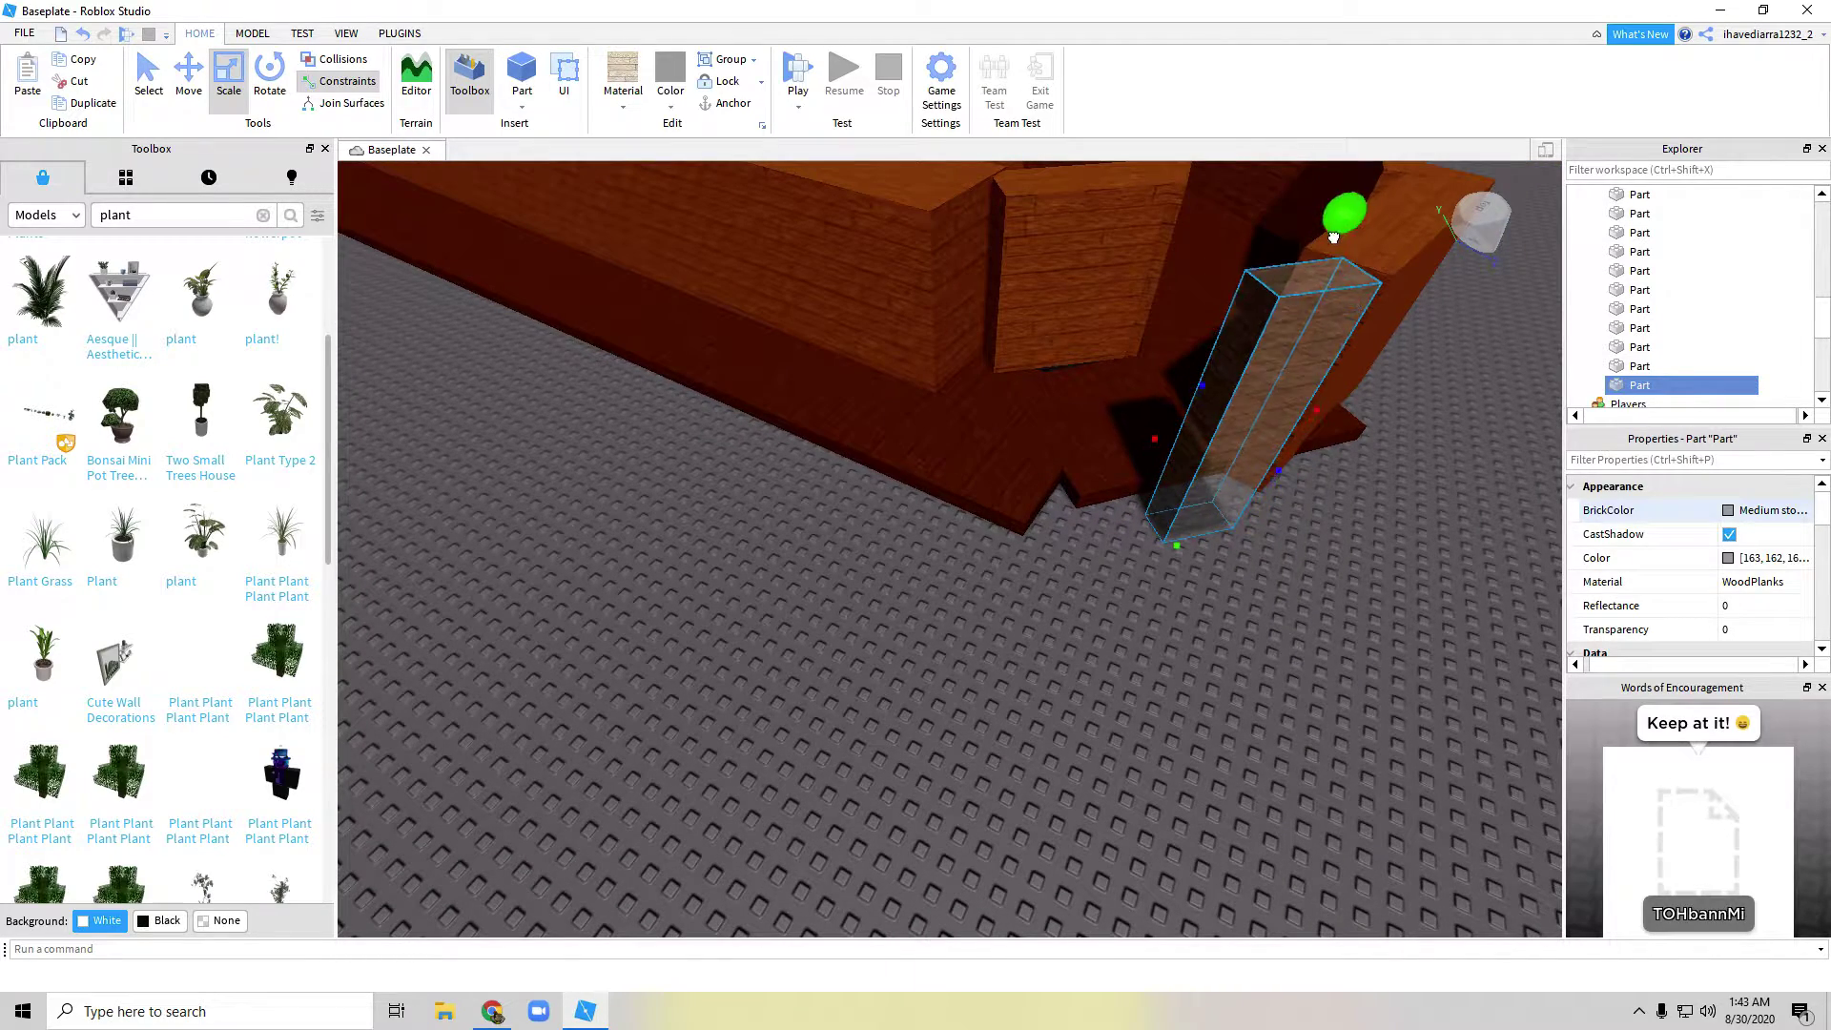
left_click_drag(1333, 237, 1333, 237)
Step: Widen the upright part at the corridor's end into a wall panel and colour it Dark orange
right_click_drag(1302, 466, 1303, 466)
key("w")
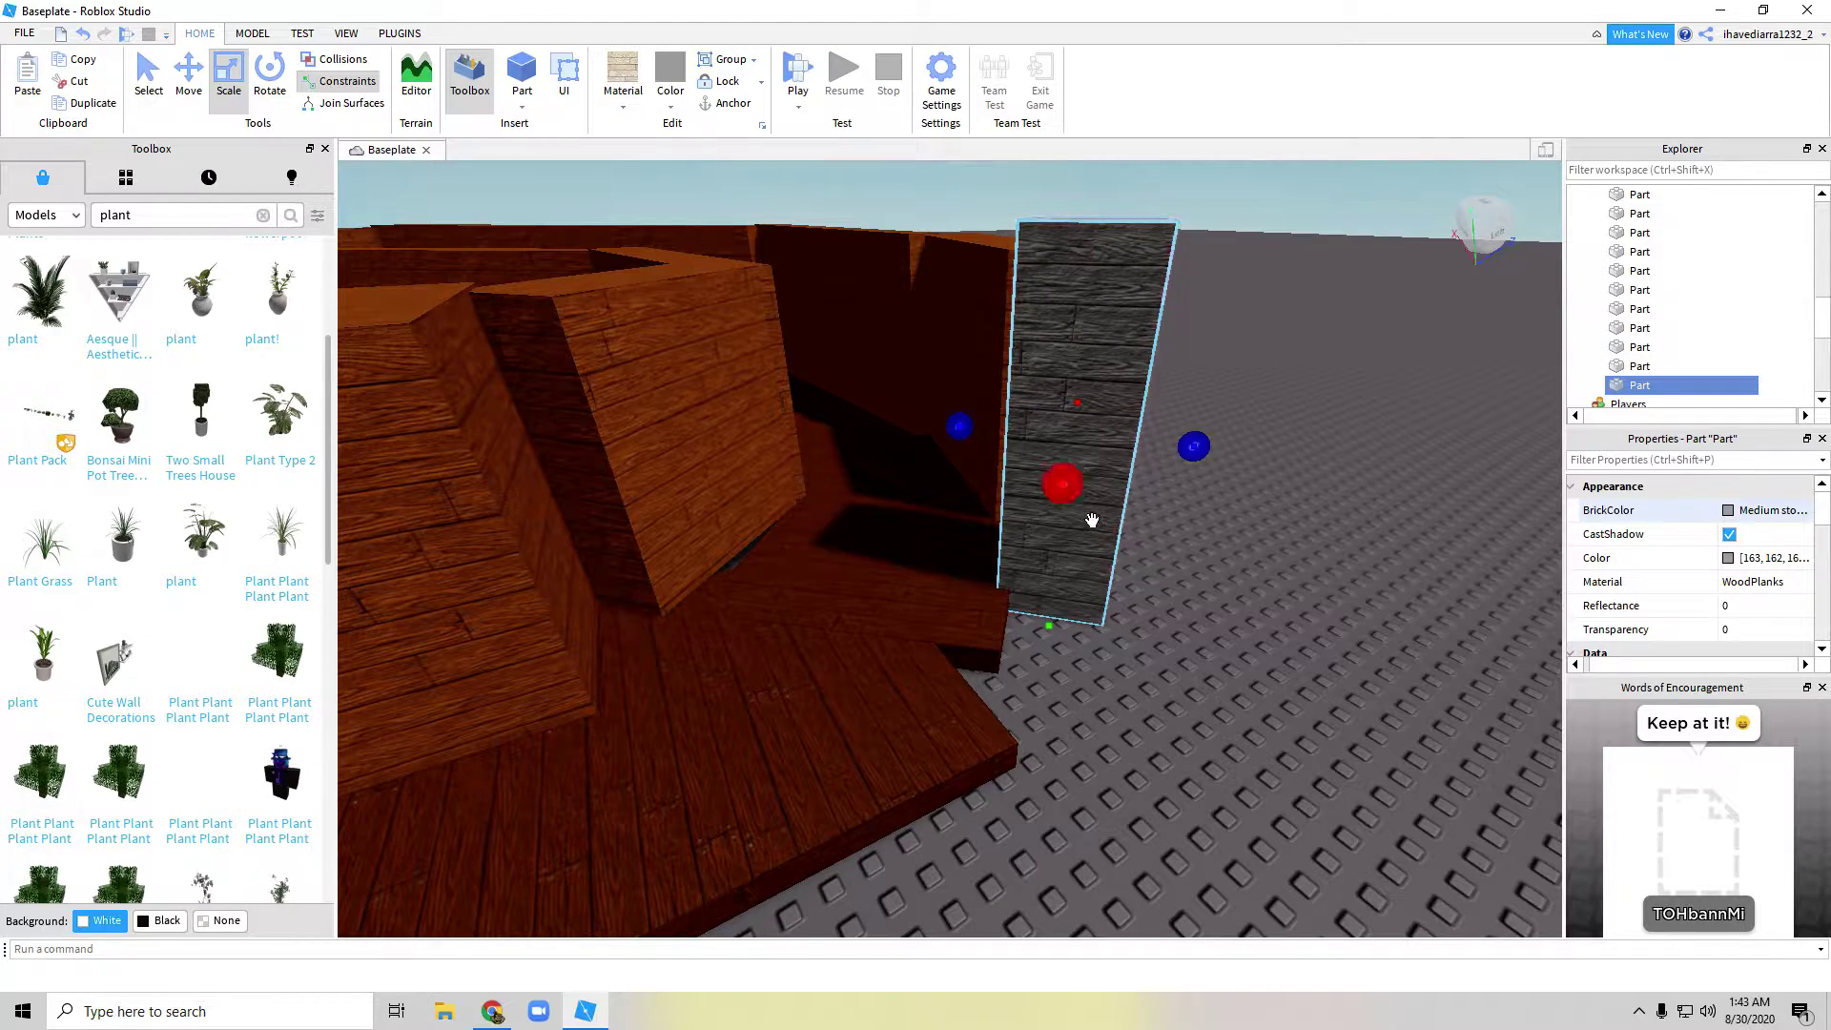
left_click_drag(1008, 694, 1008, 695)
key("d")
right_click_drag(1047, 734, 1031, 730)
key("a")
left_click(1728, 511)
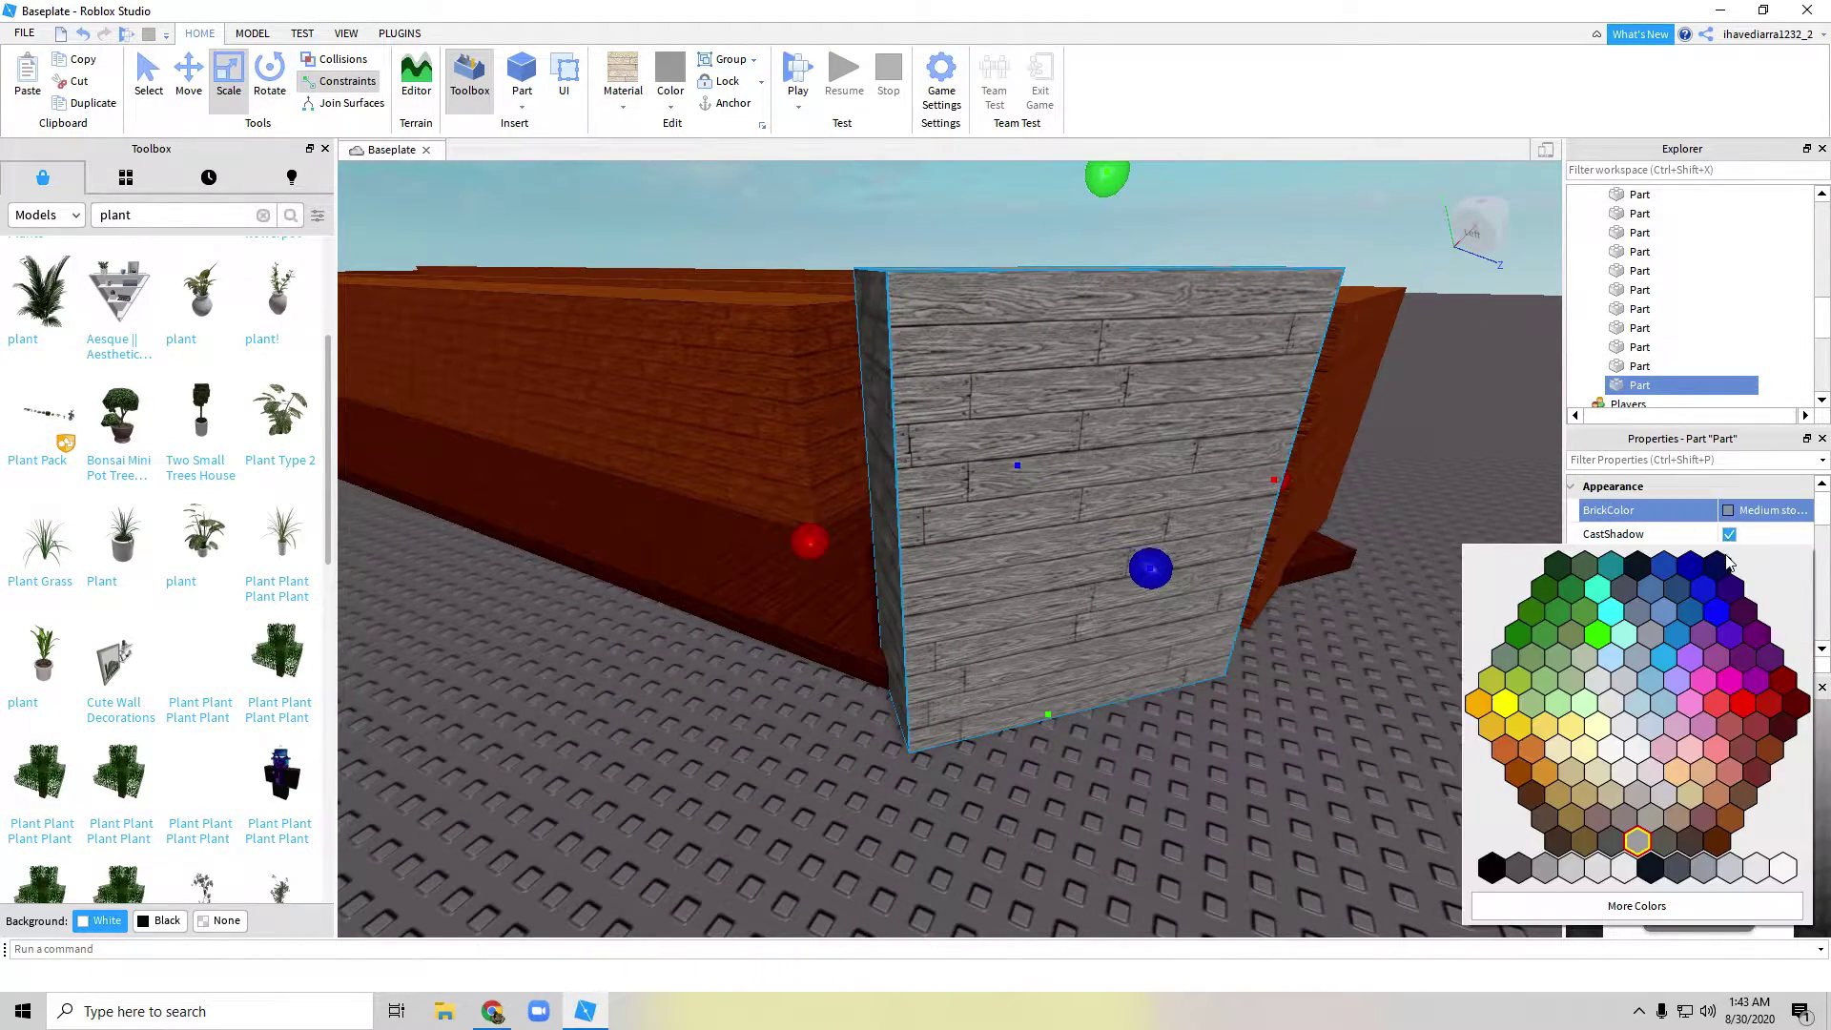
left_click(1730, 820)
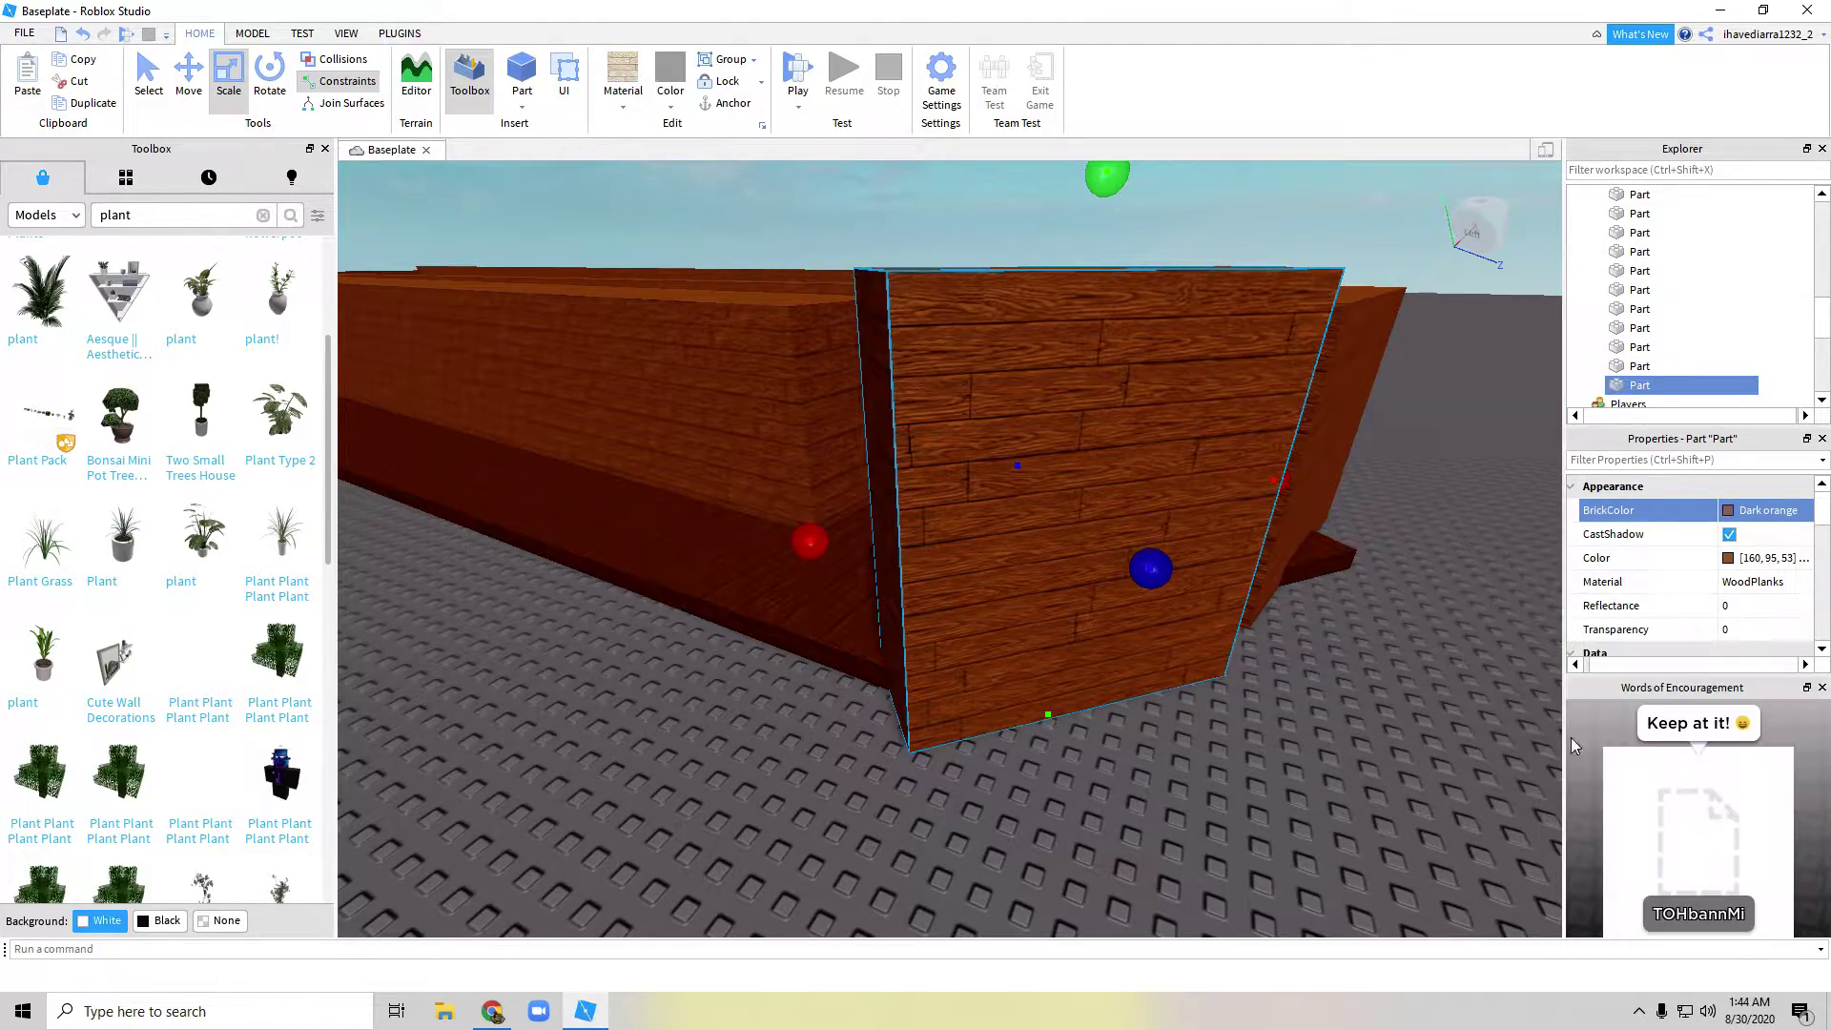
Step: Make the long Dark orange wall beside the dark floor plank thinner on its outer side
key("a")
right_click_drag(1424, 679, 1287, 511)
key("w")
key("w")
key("w")
key("w")
key("w")
key("w")
key("w")
left_click(1017, 470)
key("a")
right_click_drag(995, 499, 994, 499)
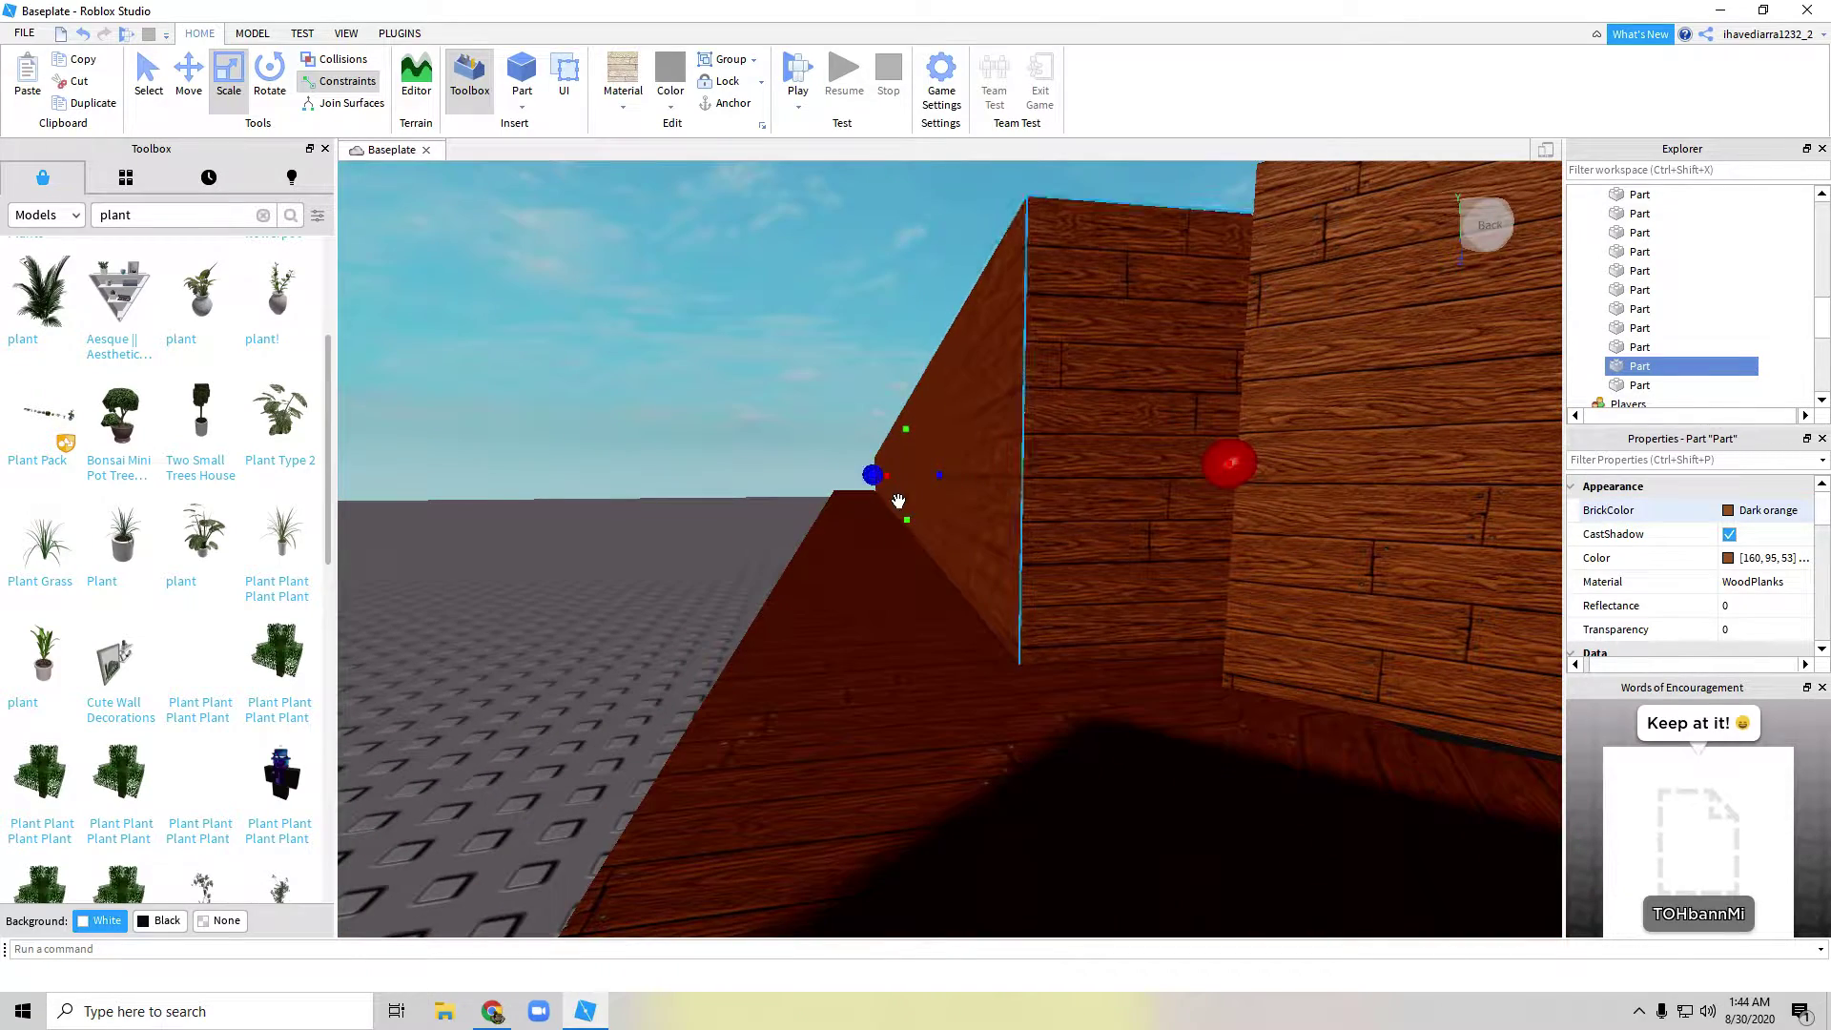
left_click_drag(898, 501, 922, 506)
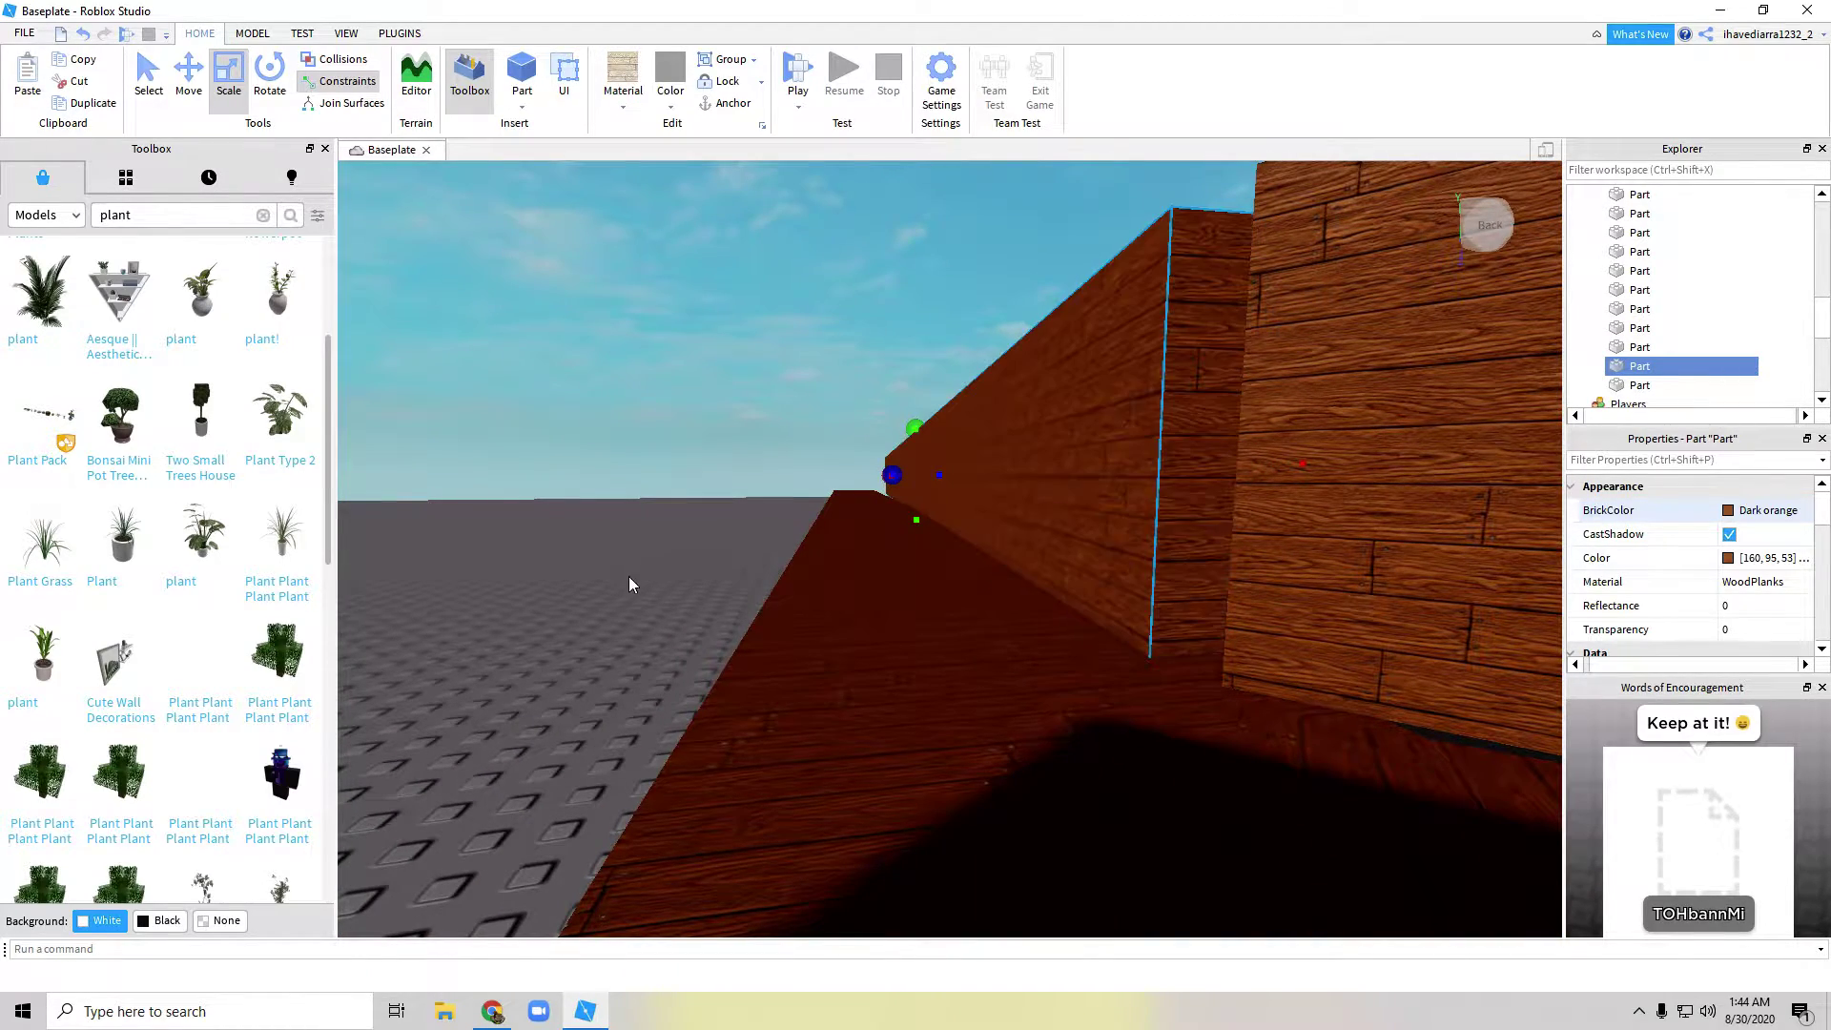
Step: Examine how the long wall lines up with the dark floor plank at the far end of the corridor
left_click(626, 577)
key("d")
key("a")
right_click_drag(591, 587, 597, 590)
key("d")
key("a")
key("d")
key("a")
key("w")
key("w")
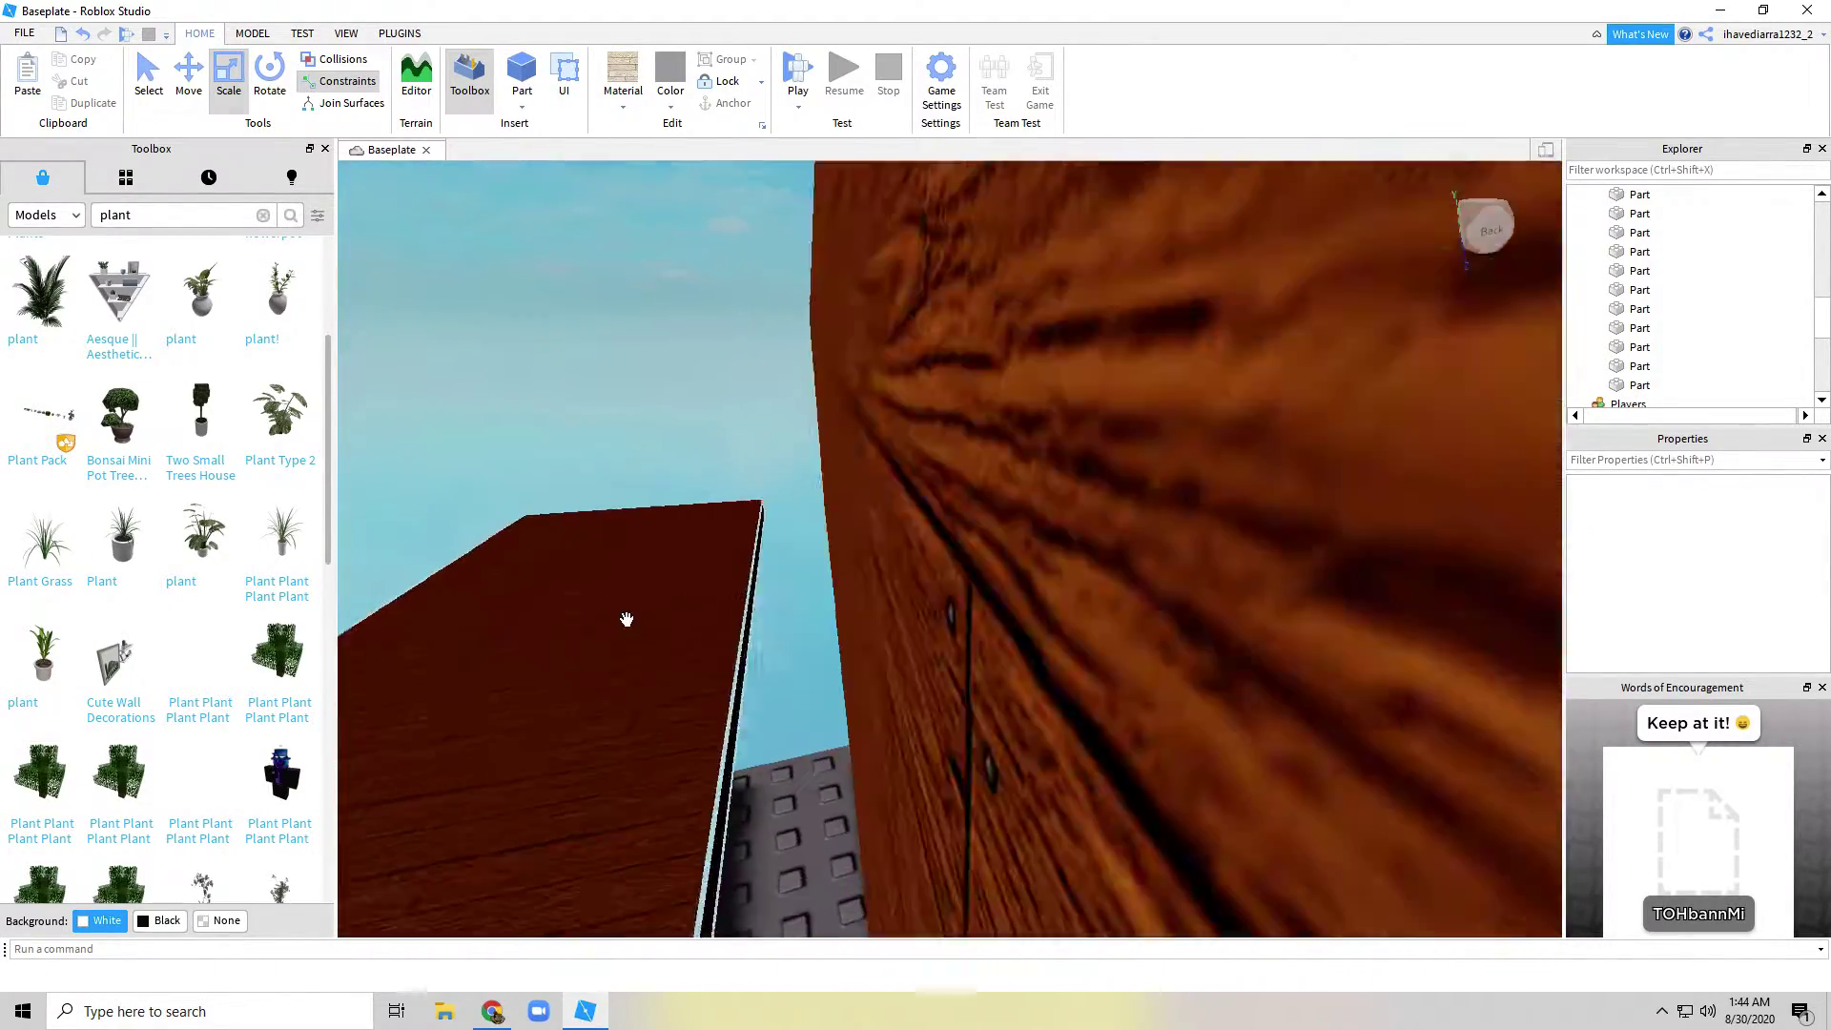
key("s")
key("d")
key("a")
right_click_drag(904, 473, 853, 506)
key("d")
key("s")
key("w")
key("a")
scroll(1016, 723, "down", 3)
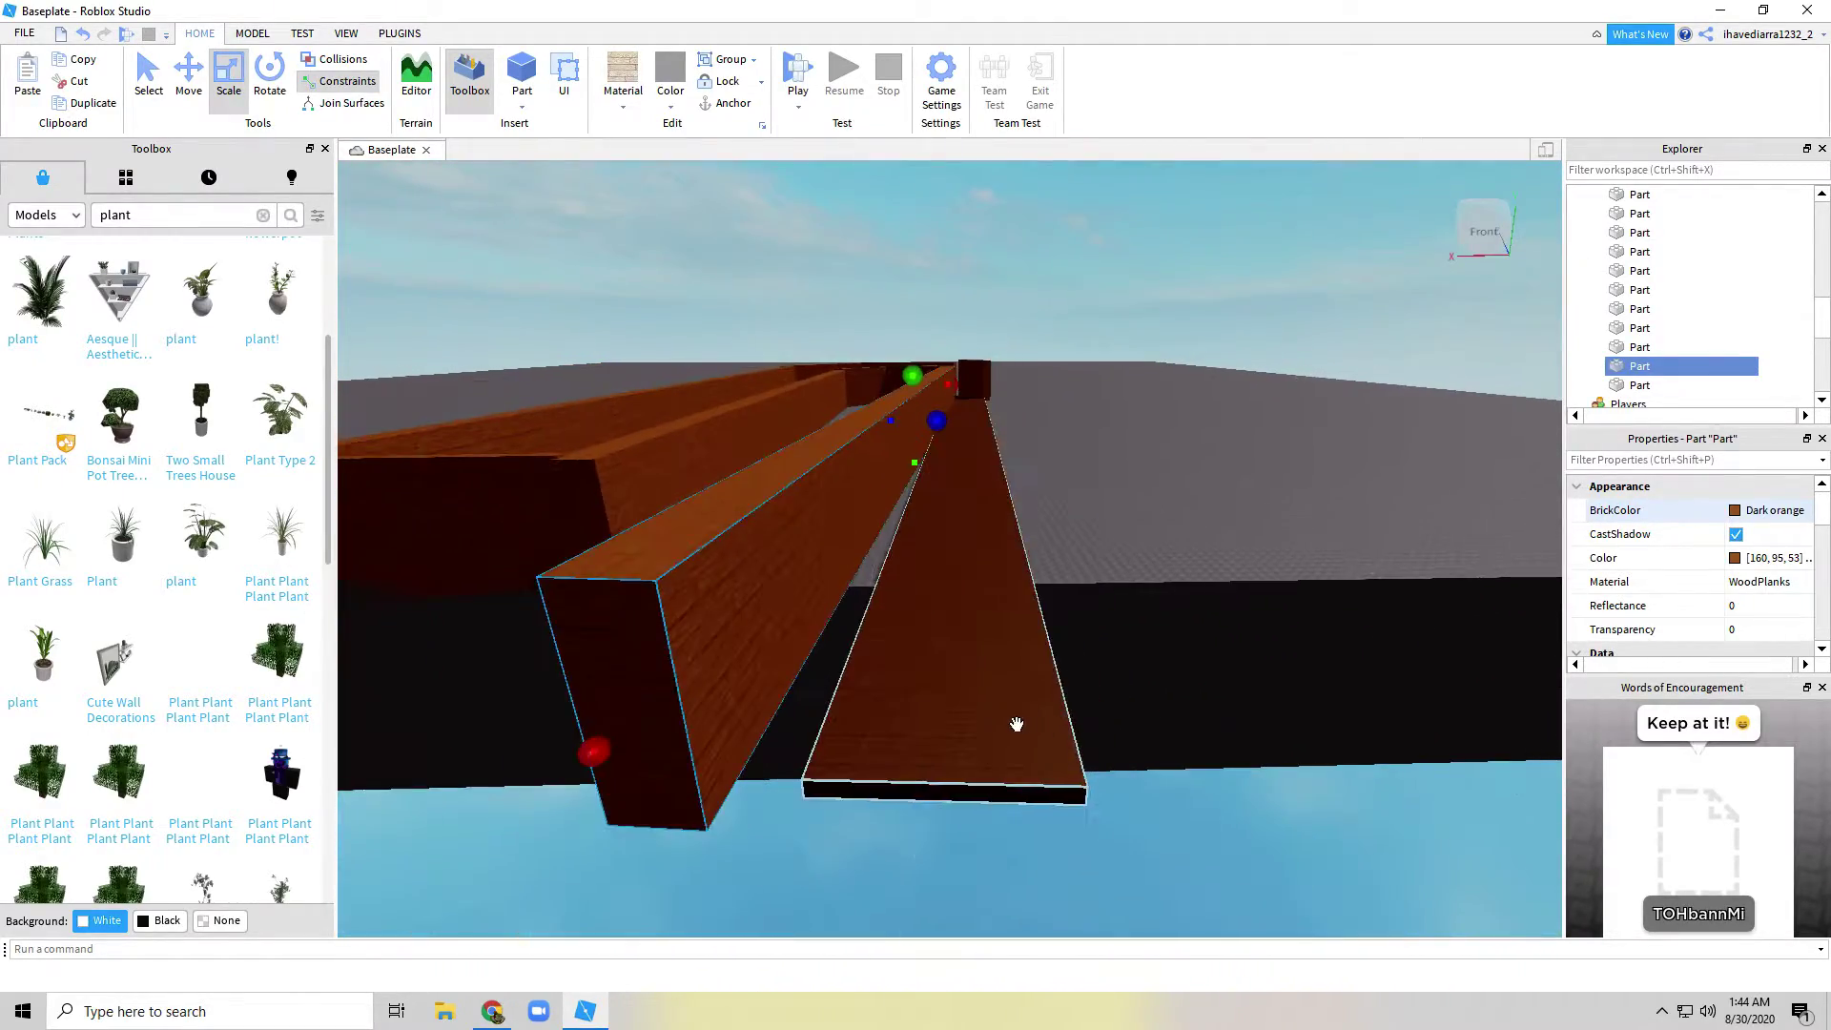
Step: Rotate the long Burnt Sienna floor plank slightly so it lines up with the wall beside it
right_click_drag(653, 648, 627, 643)
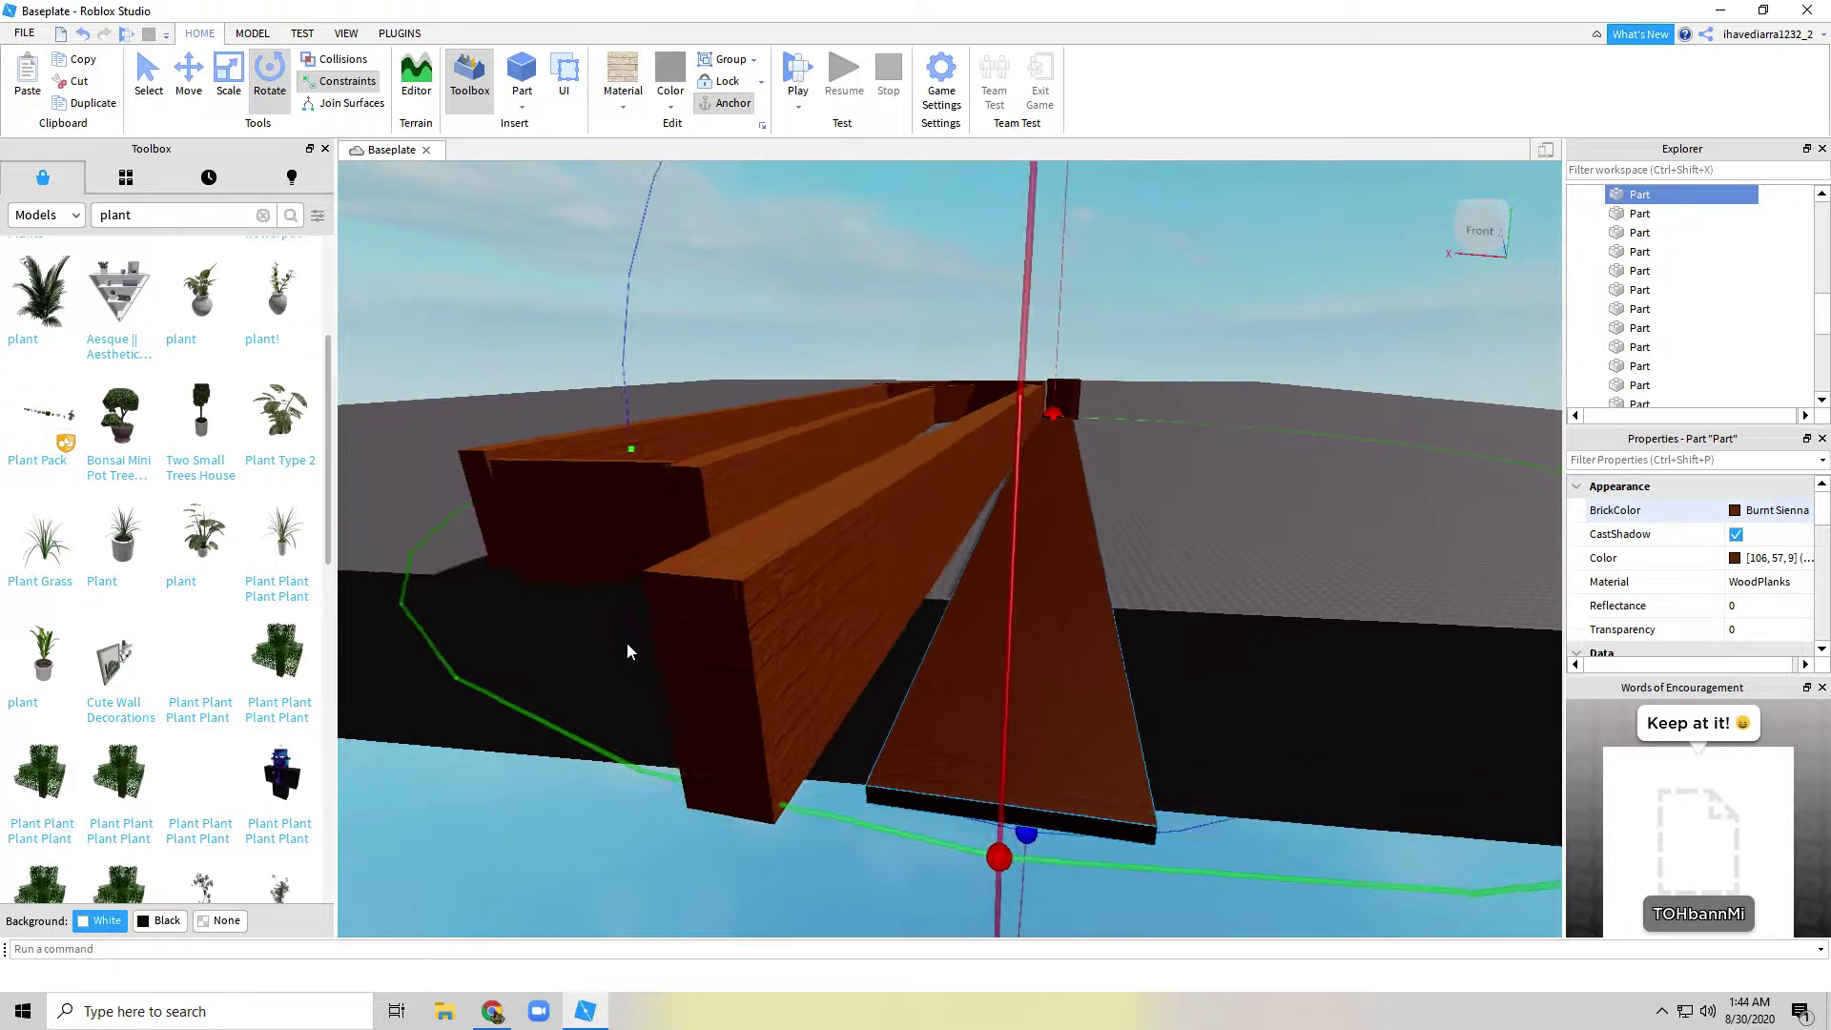
scroll(627, 643, "down", 1)
scroll(900, 550, "down", 2)
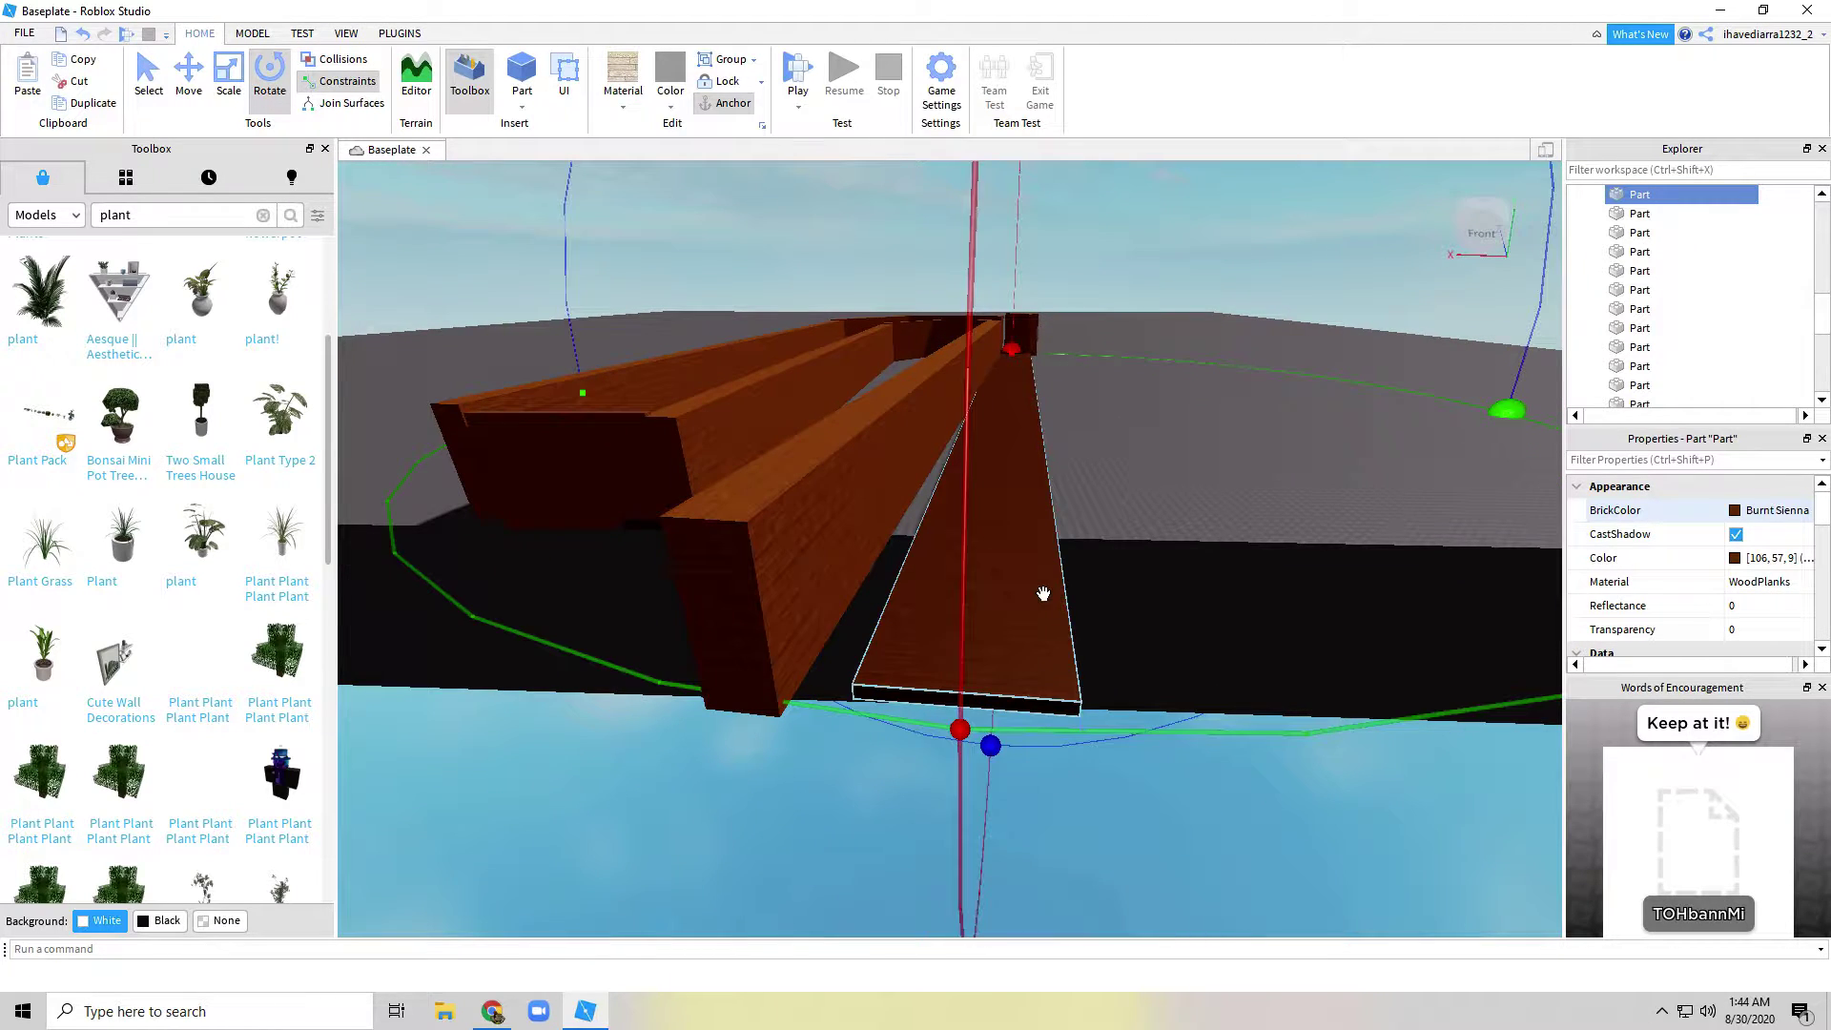
scroll(1043, 593, "down", 2)
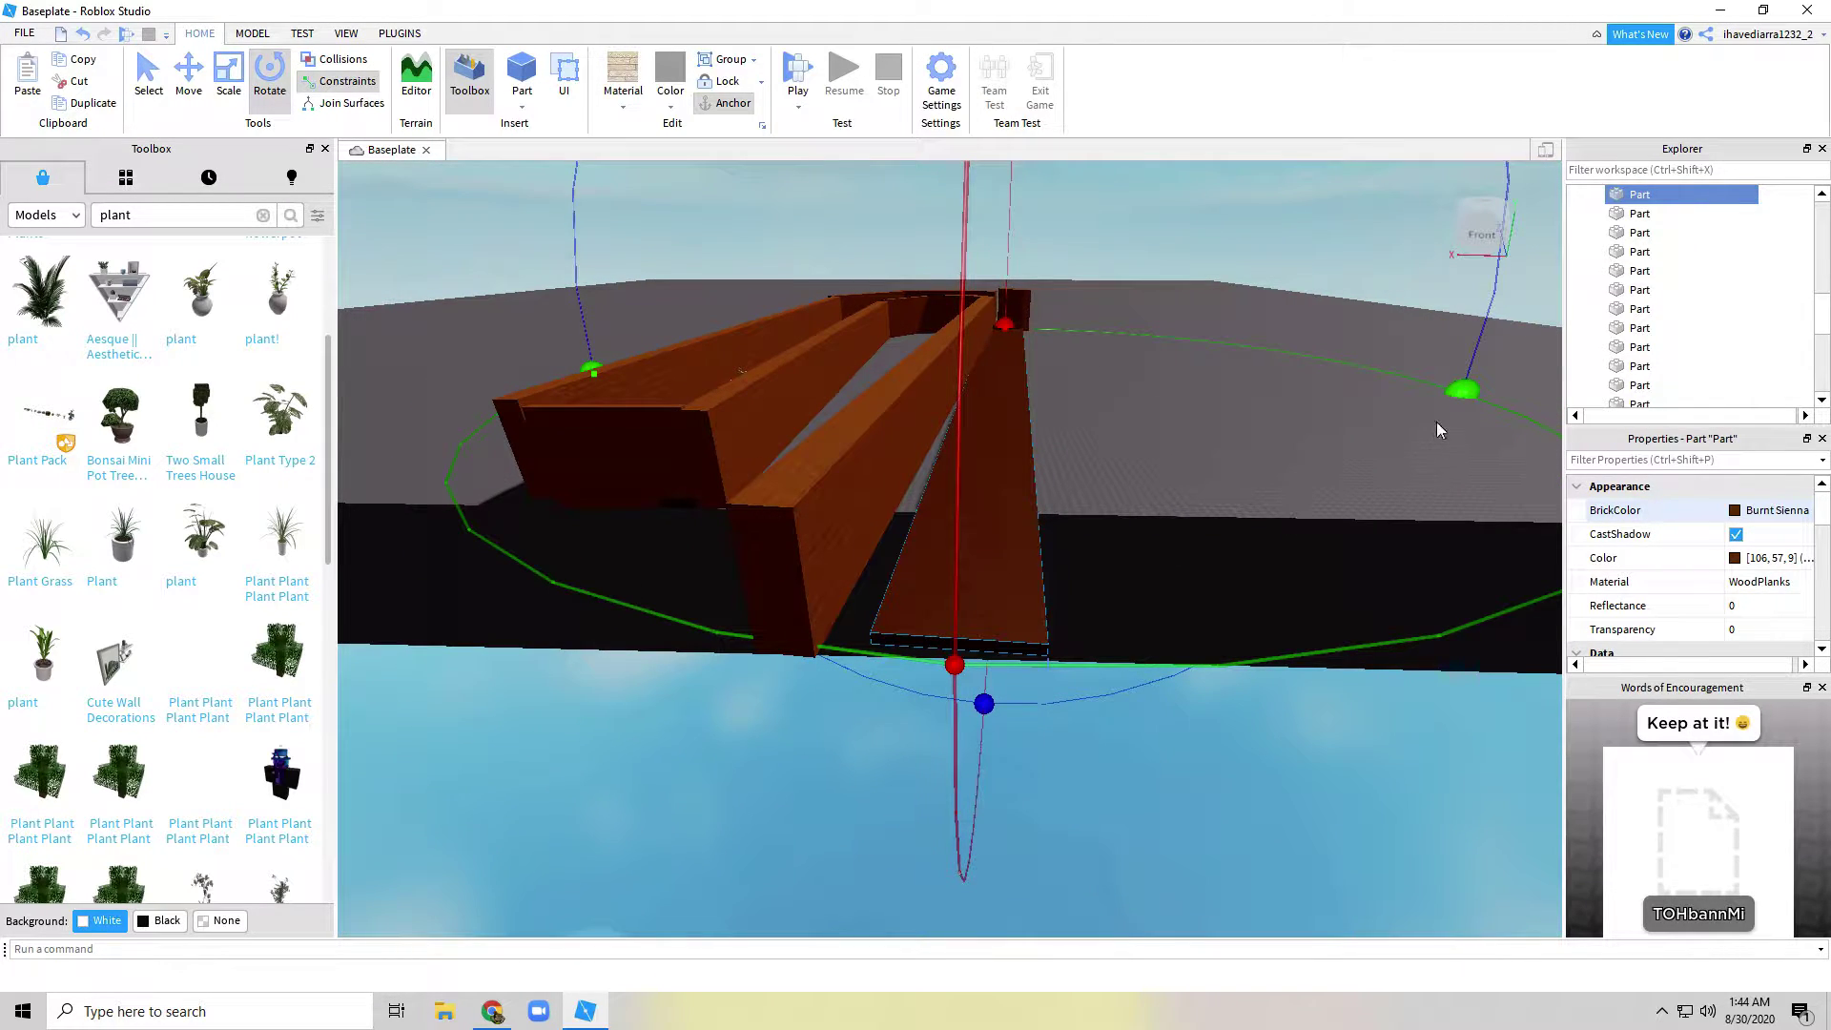
left_click_drag(1515, 439, 1514, 441)
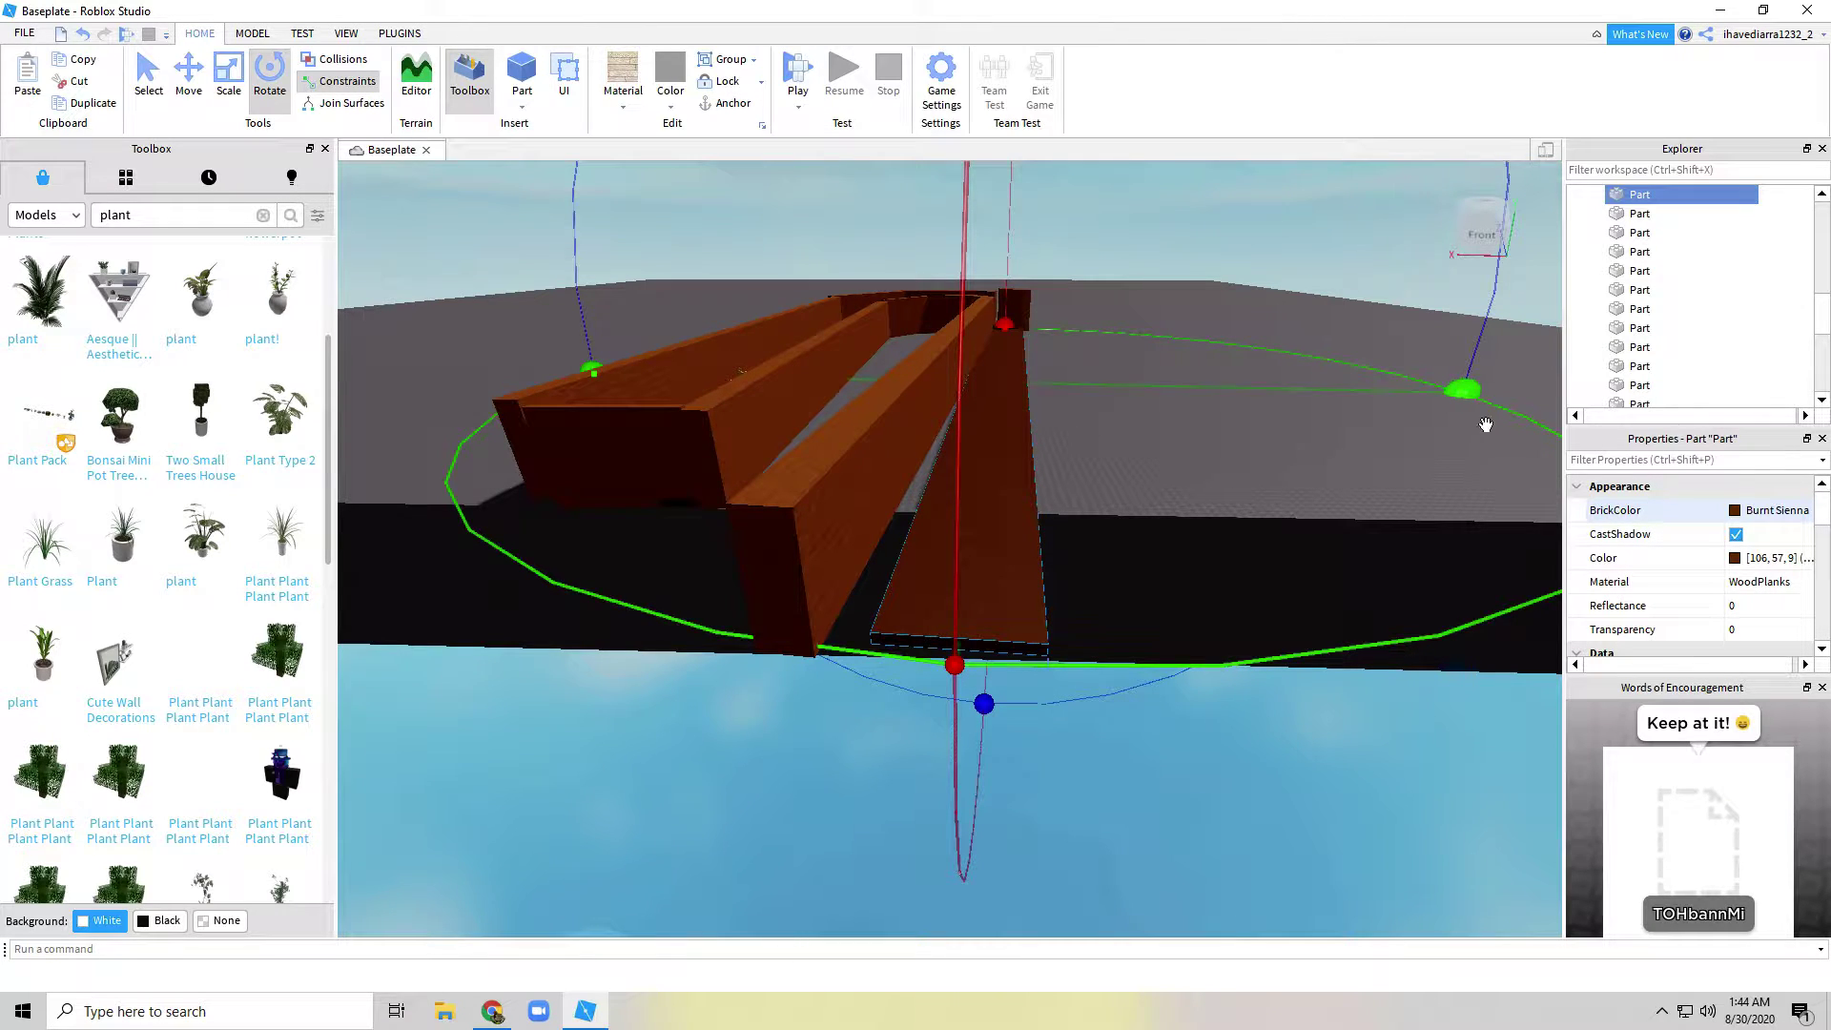
left_click_drag(1501, 421, 1512, 423)
scroll(1055, 290, "up", 5)
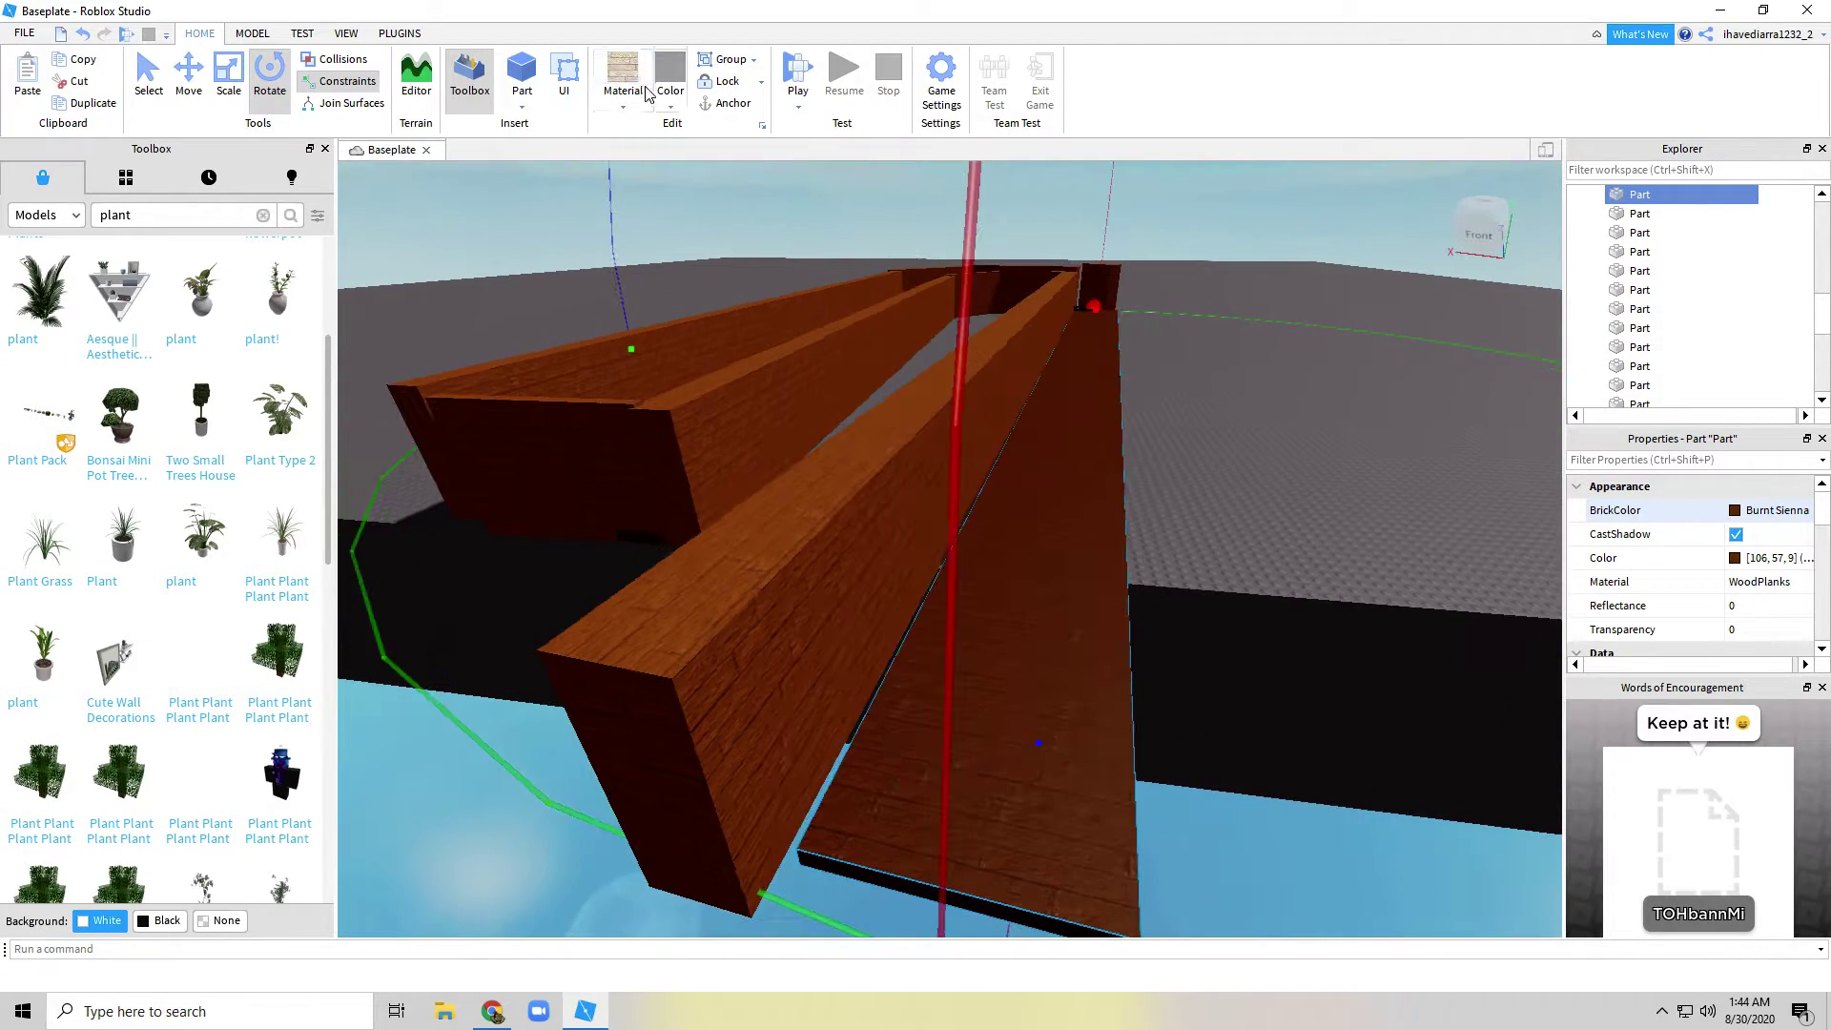
Step: Extend the Dark orange end panel to close the gap to the adjoining wall
scroll(858, 458, "up", 3)
left_click(941, 551)
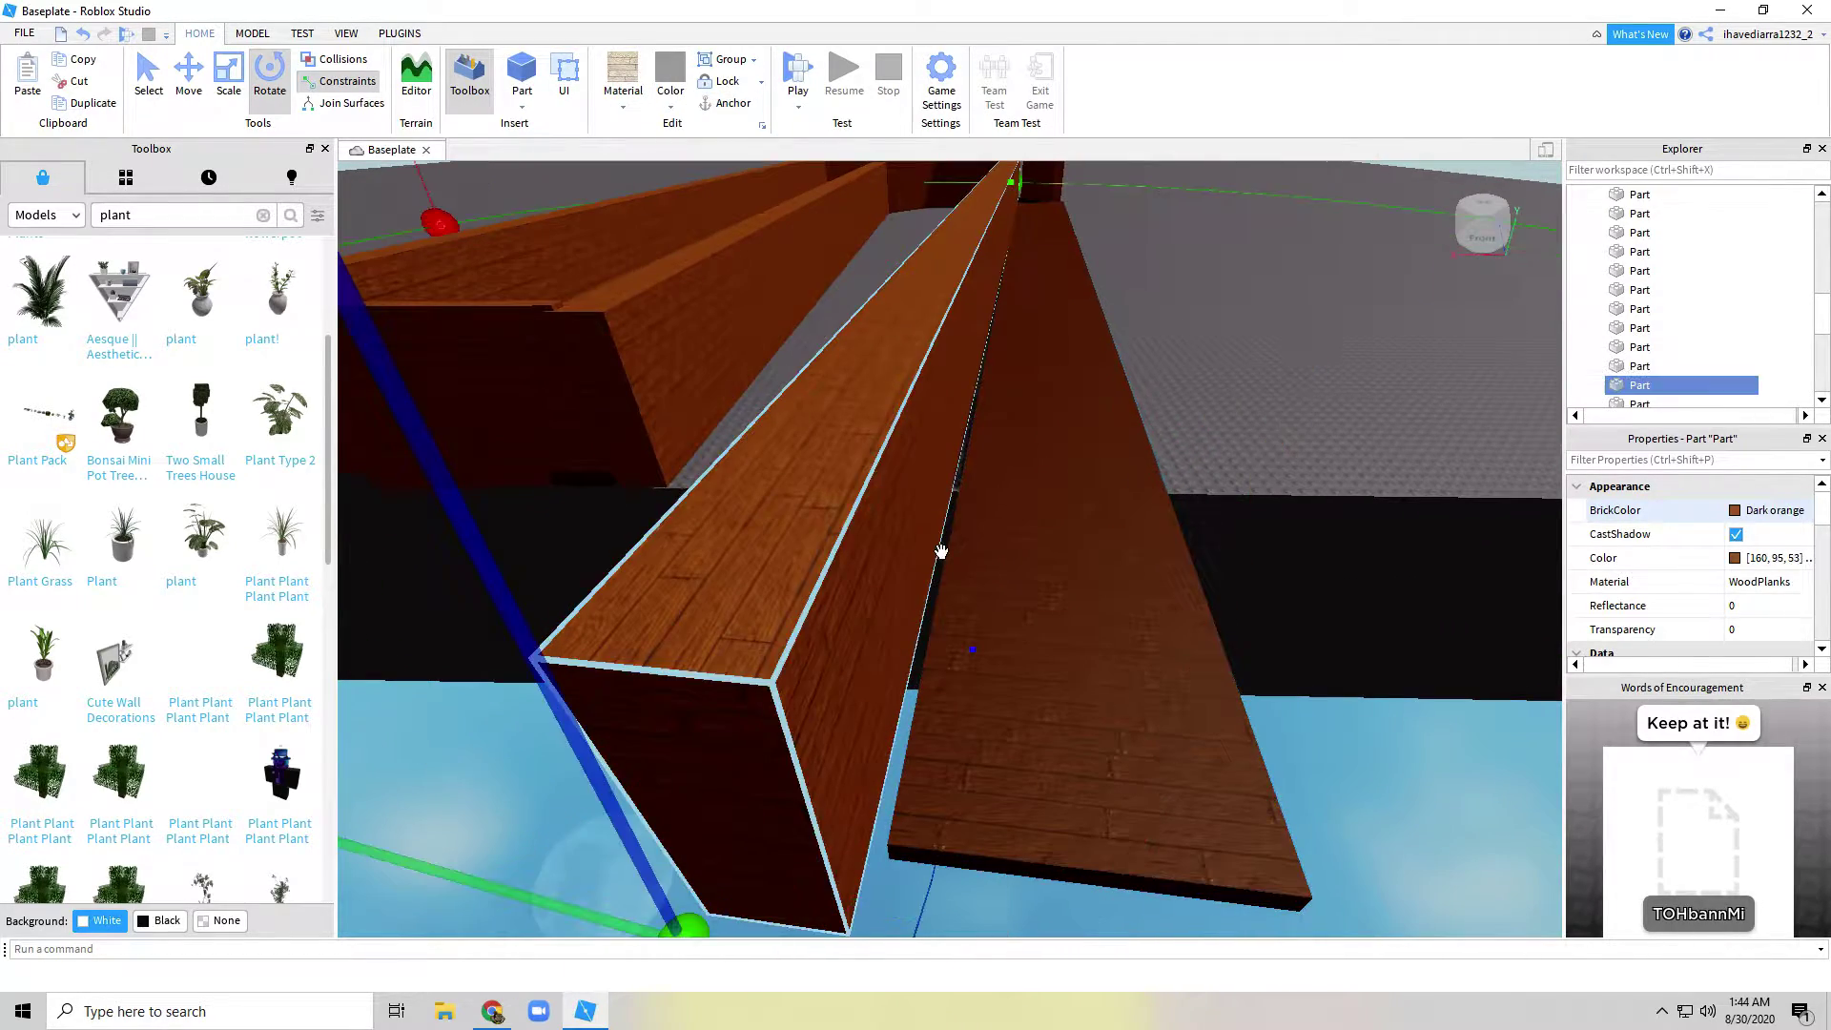
right_click_drag(1048, 505, 1016, 391)
scroll(1016, 390, "up", 4)
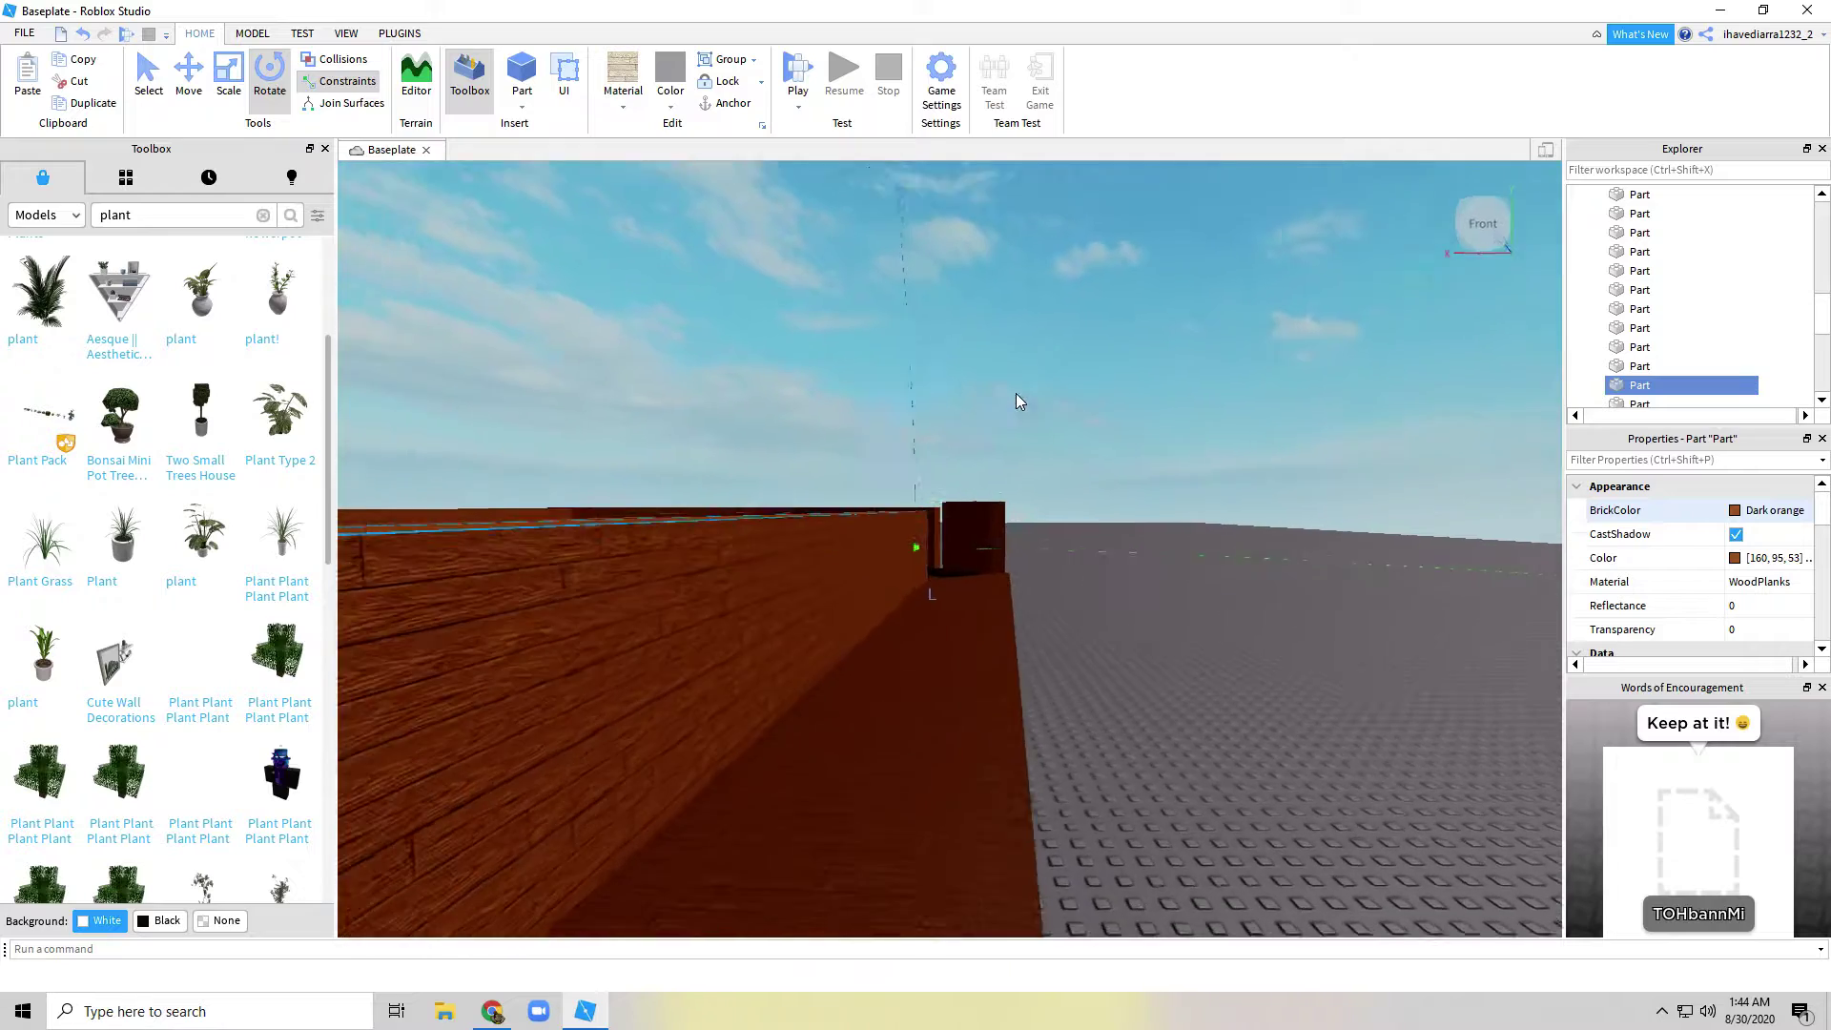
scroll(1019, 397, "up", 6)
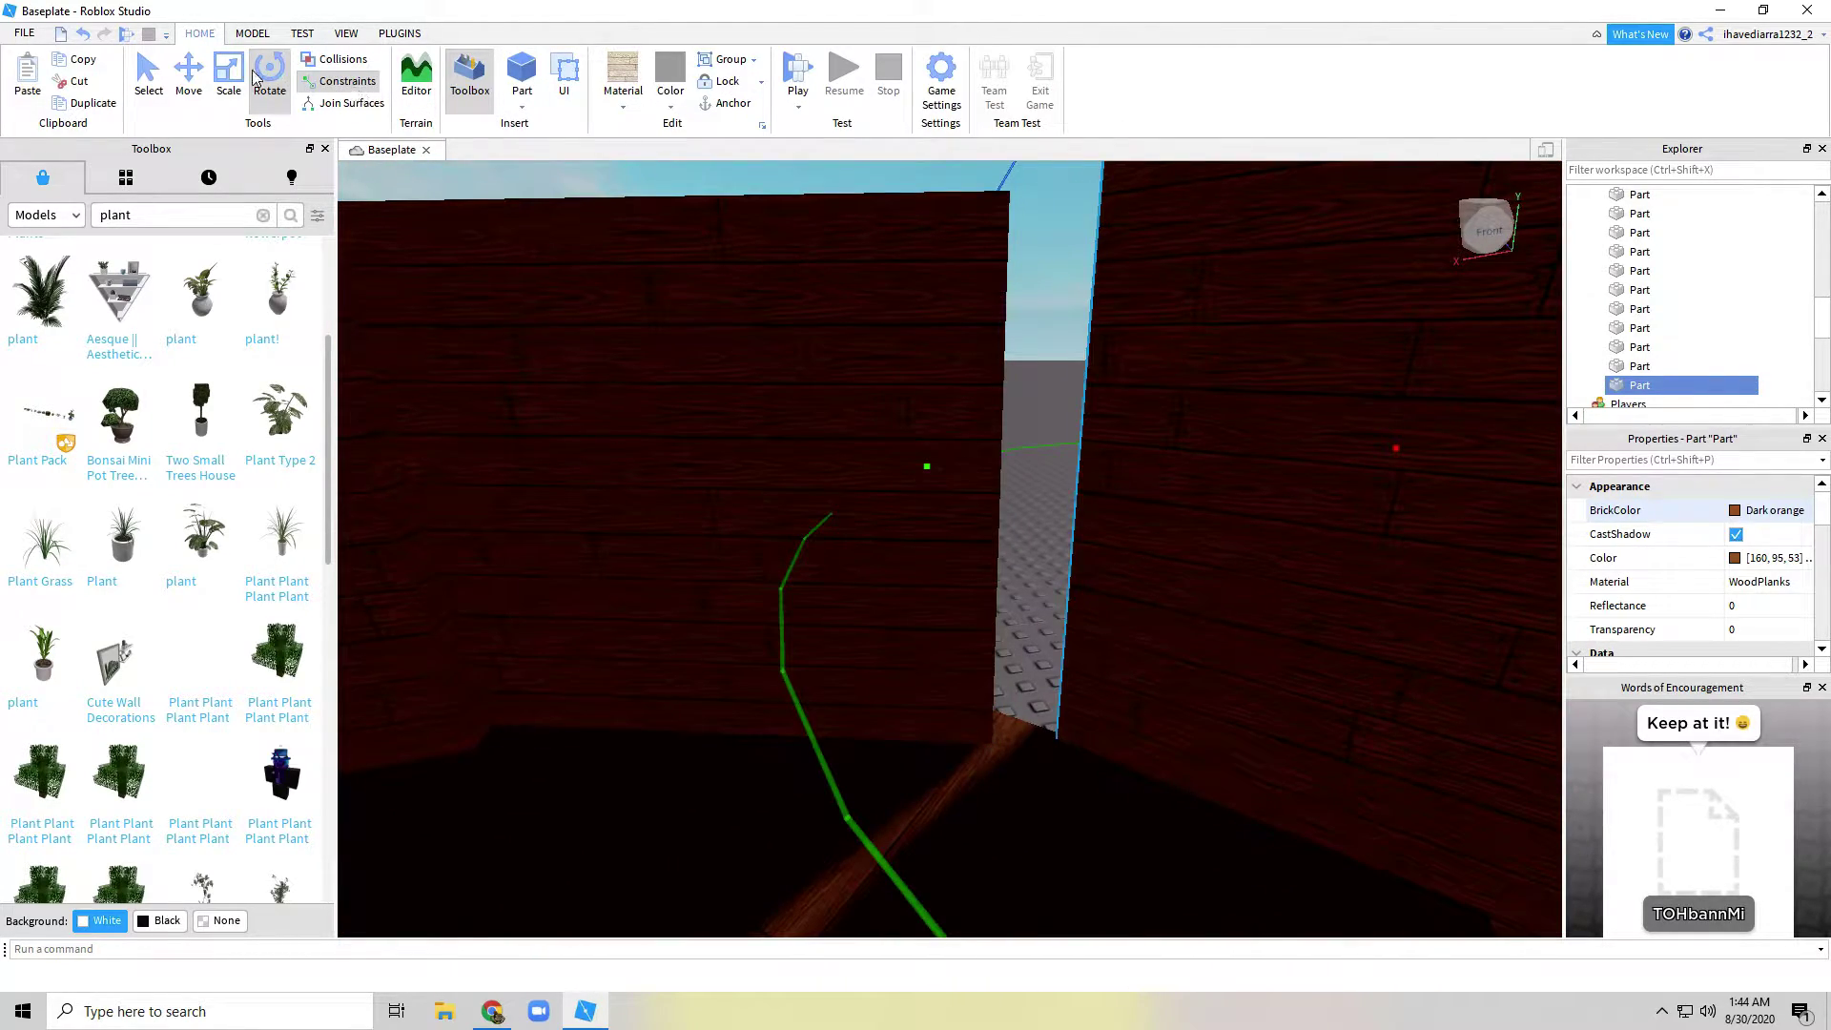
left_click_drag(1066, 518, 989, 509)
right_click_drag(989, 509, 989, 510)
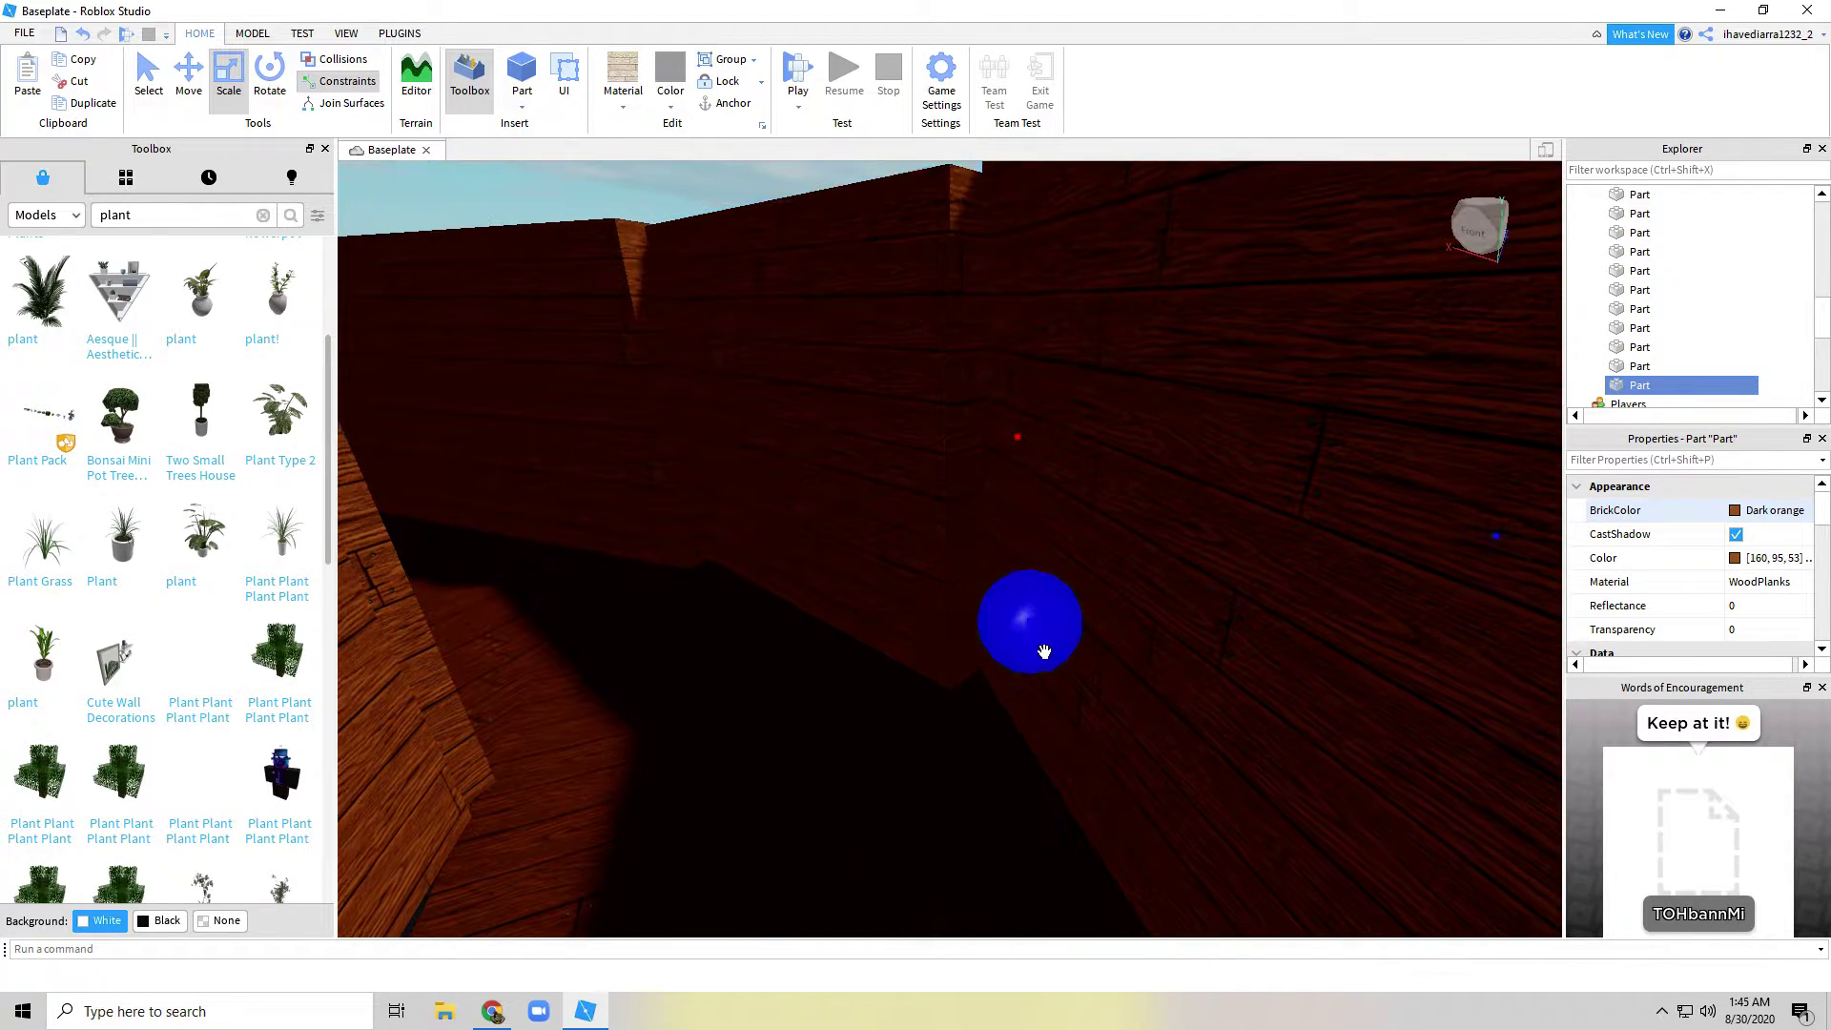
Step: Adjust the end panel's thickness from inside the corridor and anchor it
left_click_drag(1040, 654, 1034, 658)
key("d")
key("a")
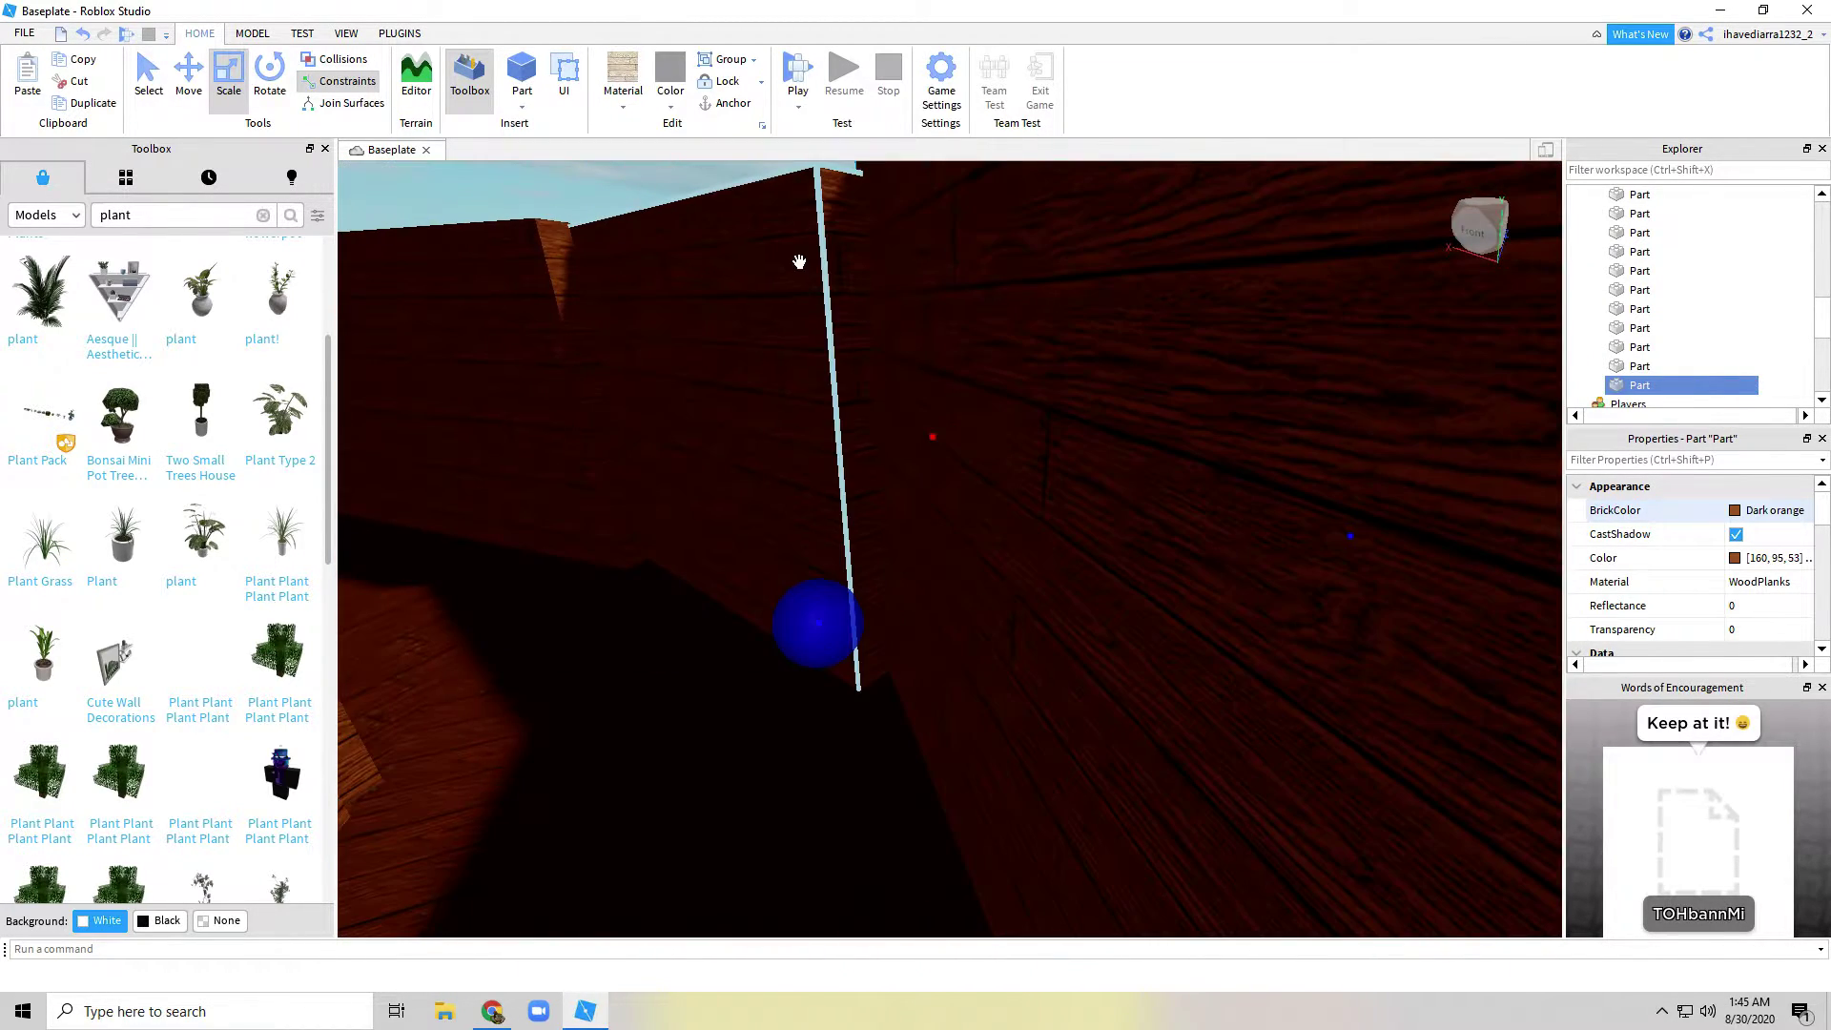
left_click(722, 107)
Step: Anchor the short Dark orange panel at the bend of the inner wall
right_click_drag(1052, 555, 1147, 604)
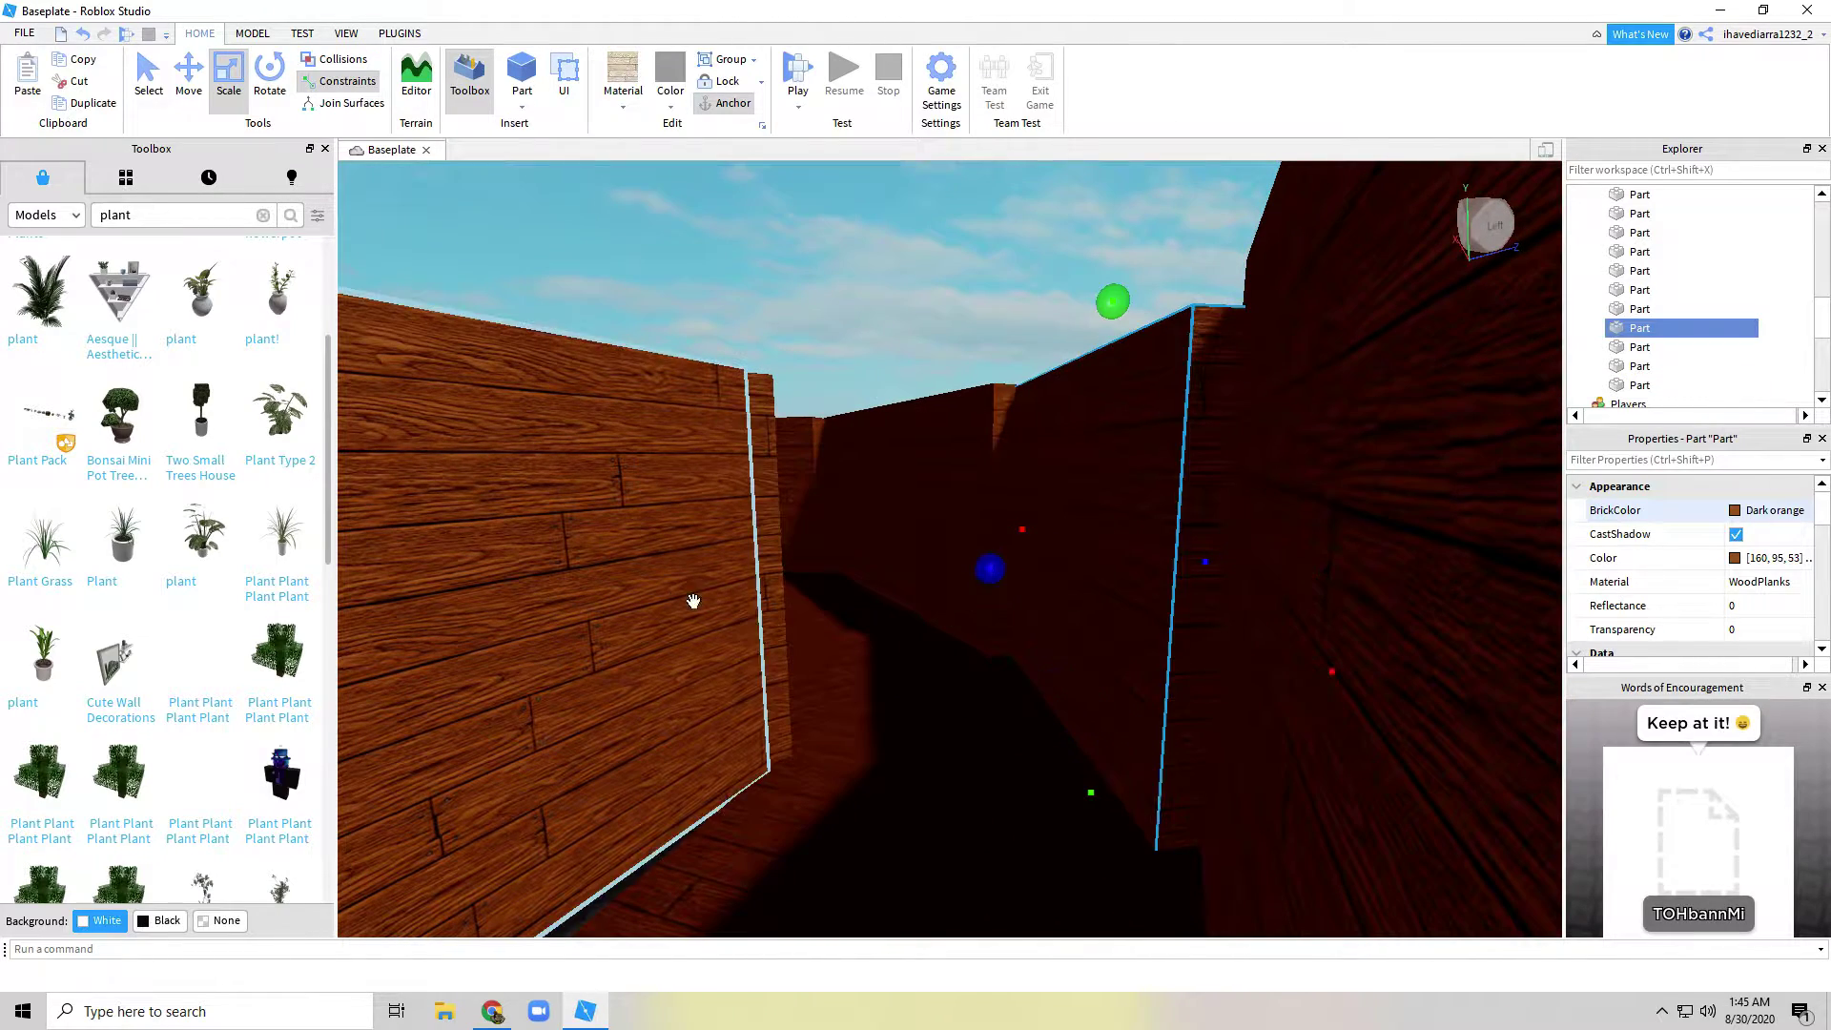
left_click(693, 600)
key("f")
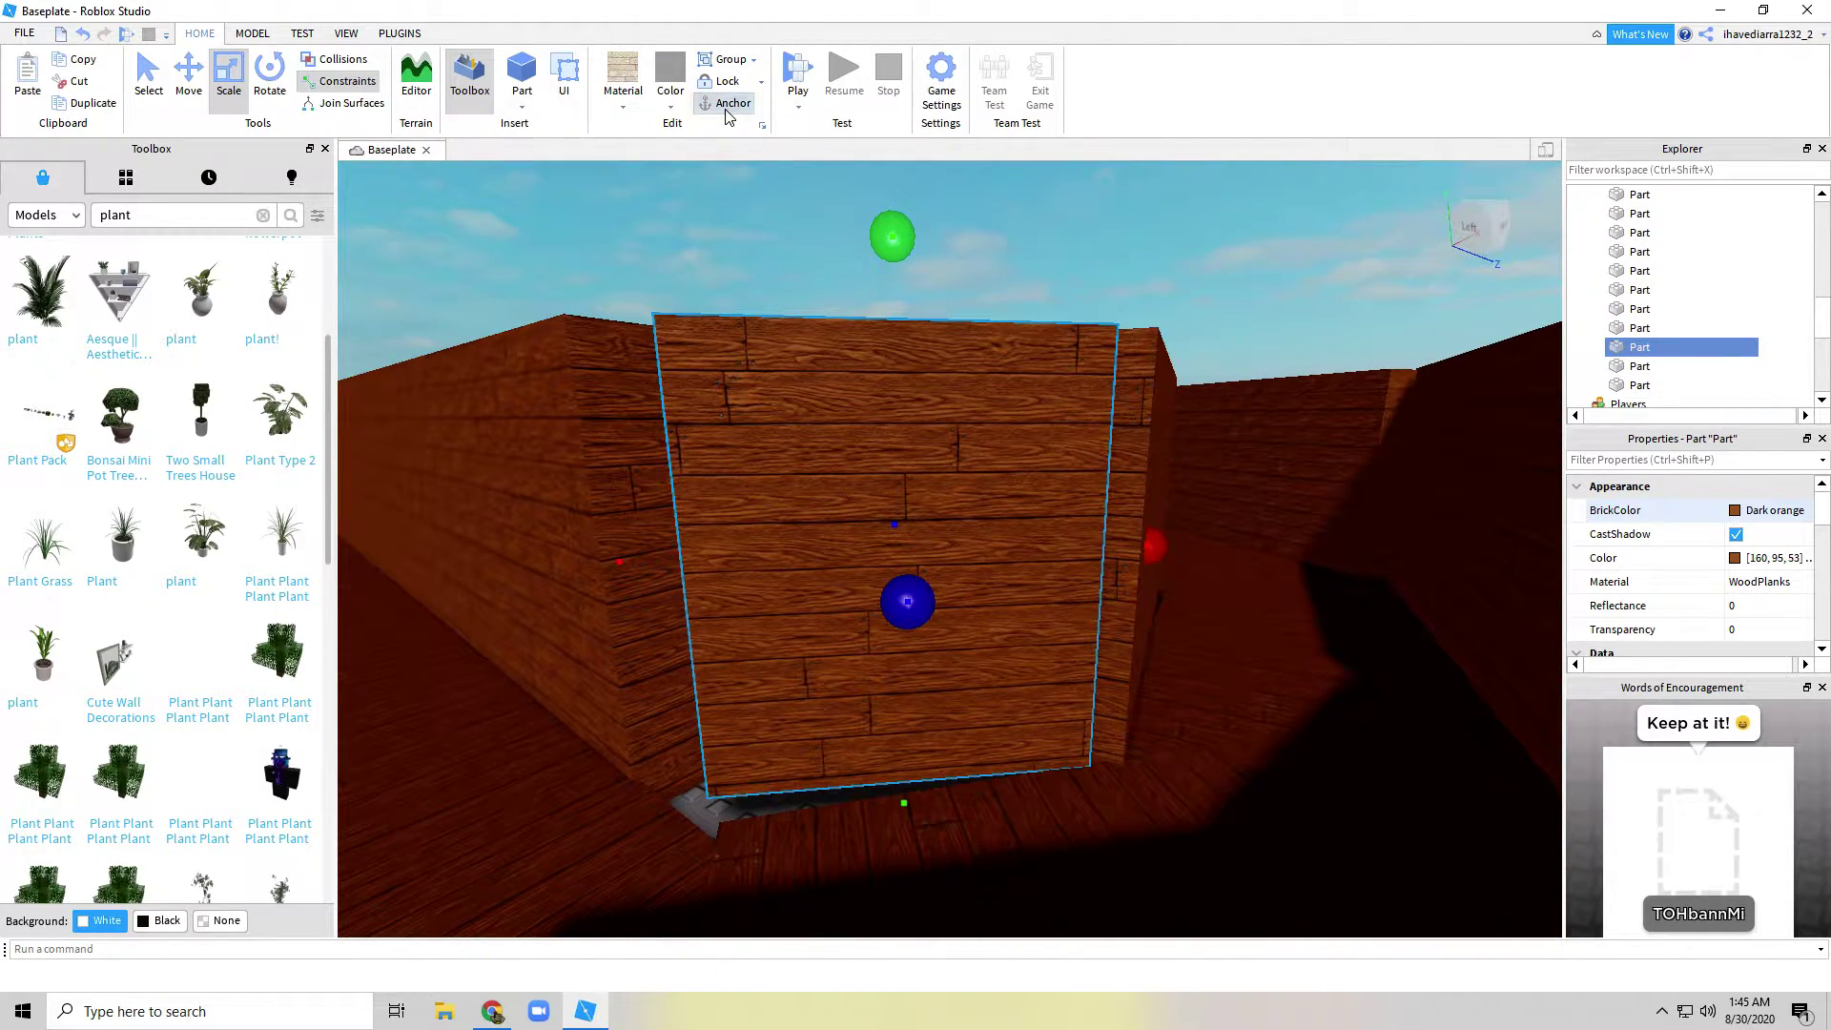
left_click(730, 116)
Step: Lengthen the long Dark orange wall at its near end toward the floor corner
right_click_drag(921, 377, 961, 398)
left_click(1112, 454)
right_click_drag(953, 227, 907, 445)
key("w")
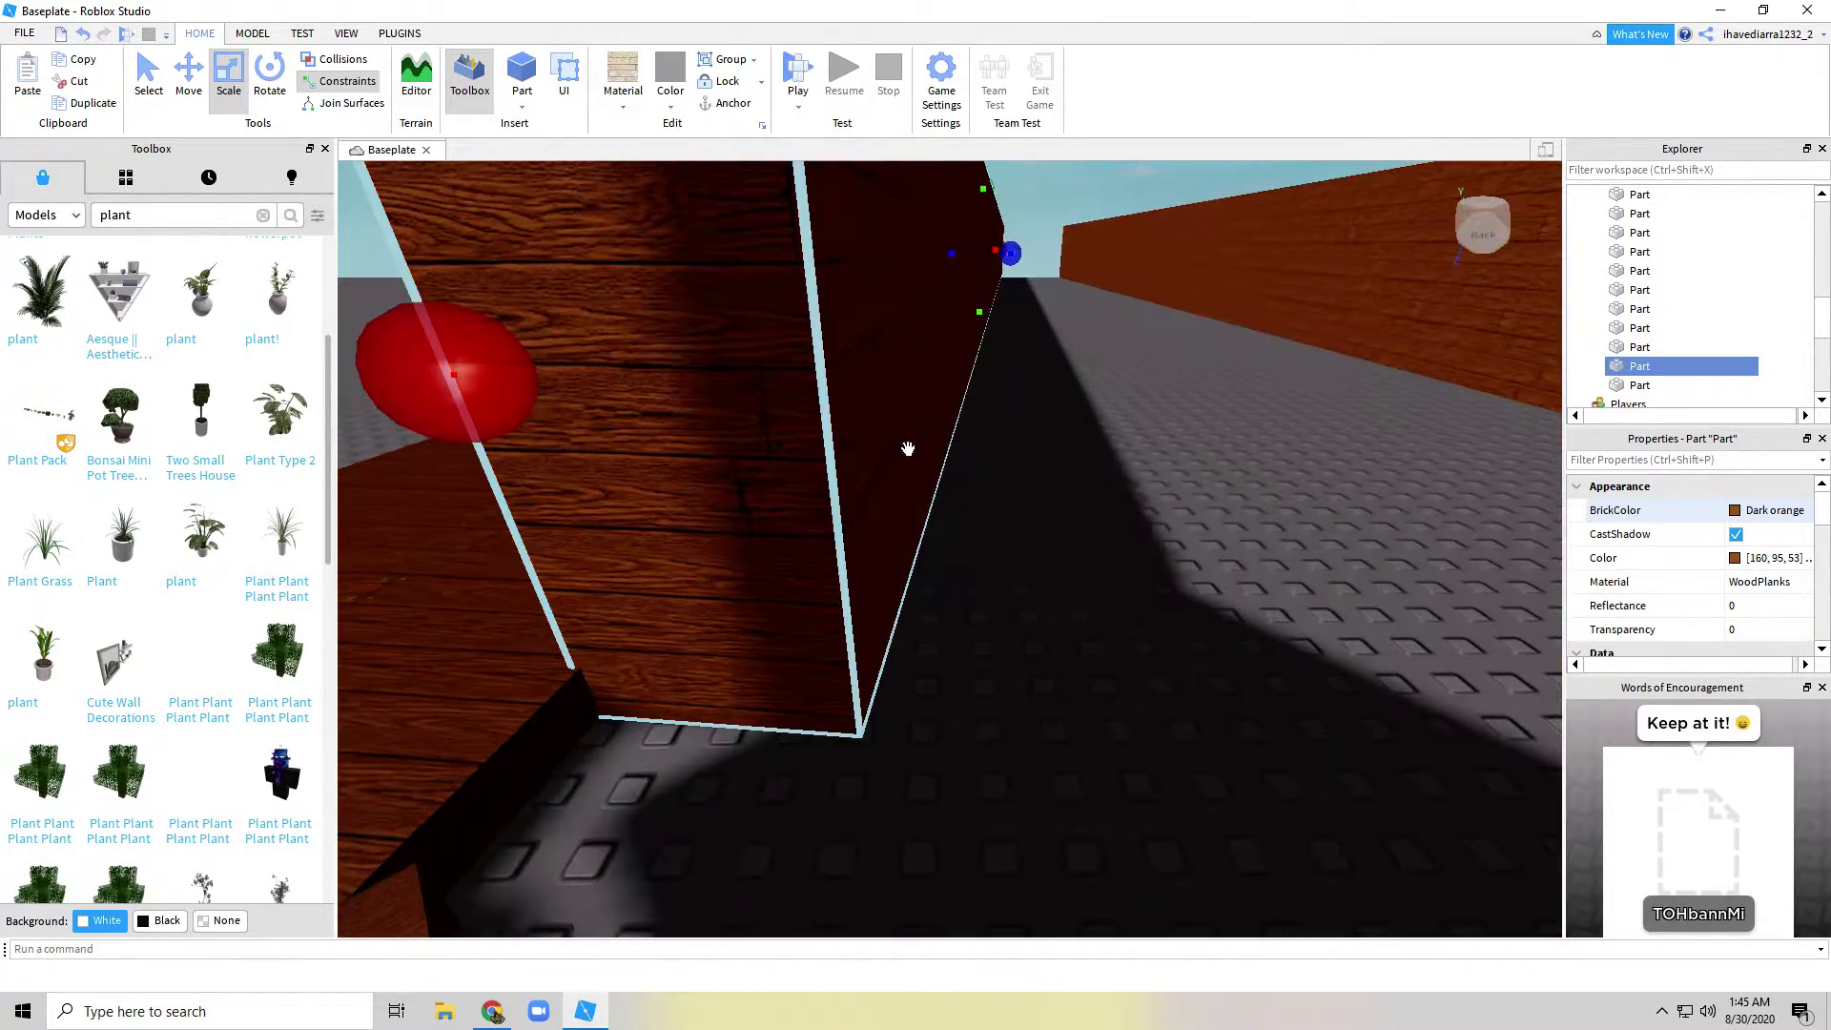
left_click_drag(535, 420, 446, 618)
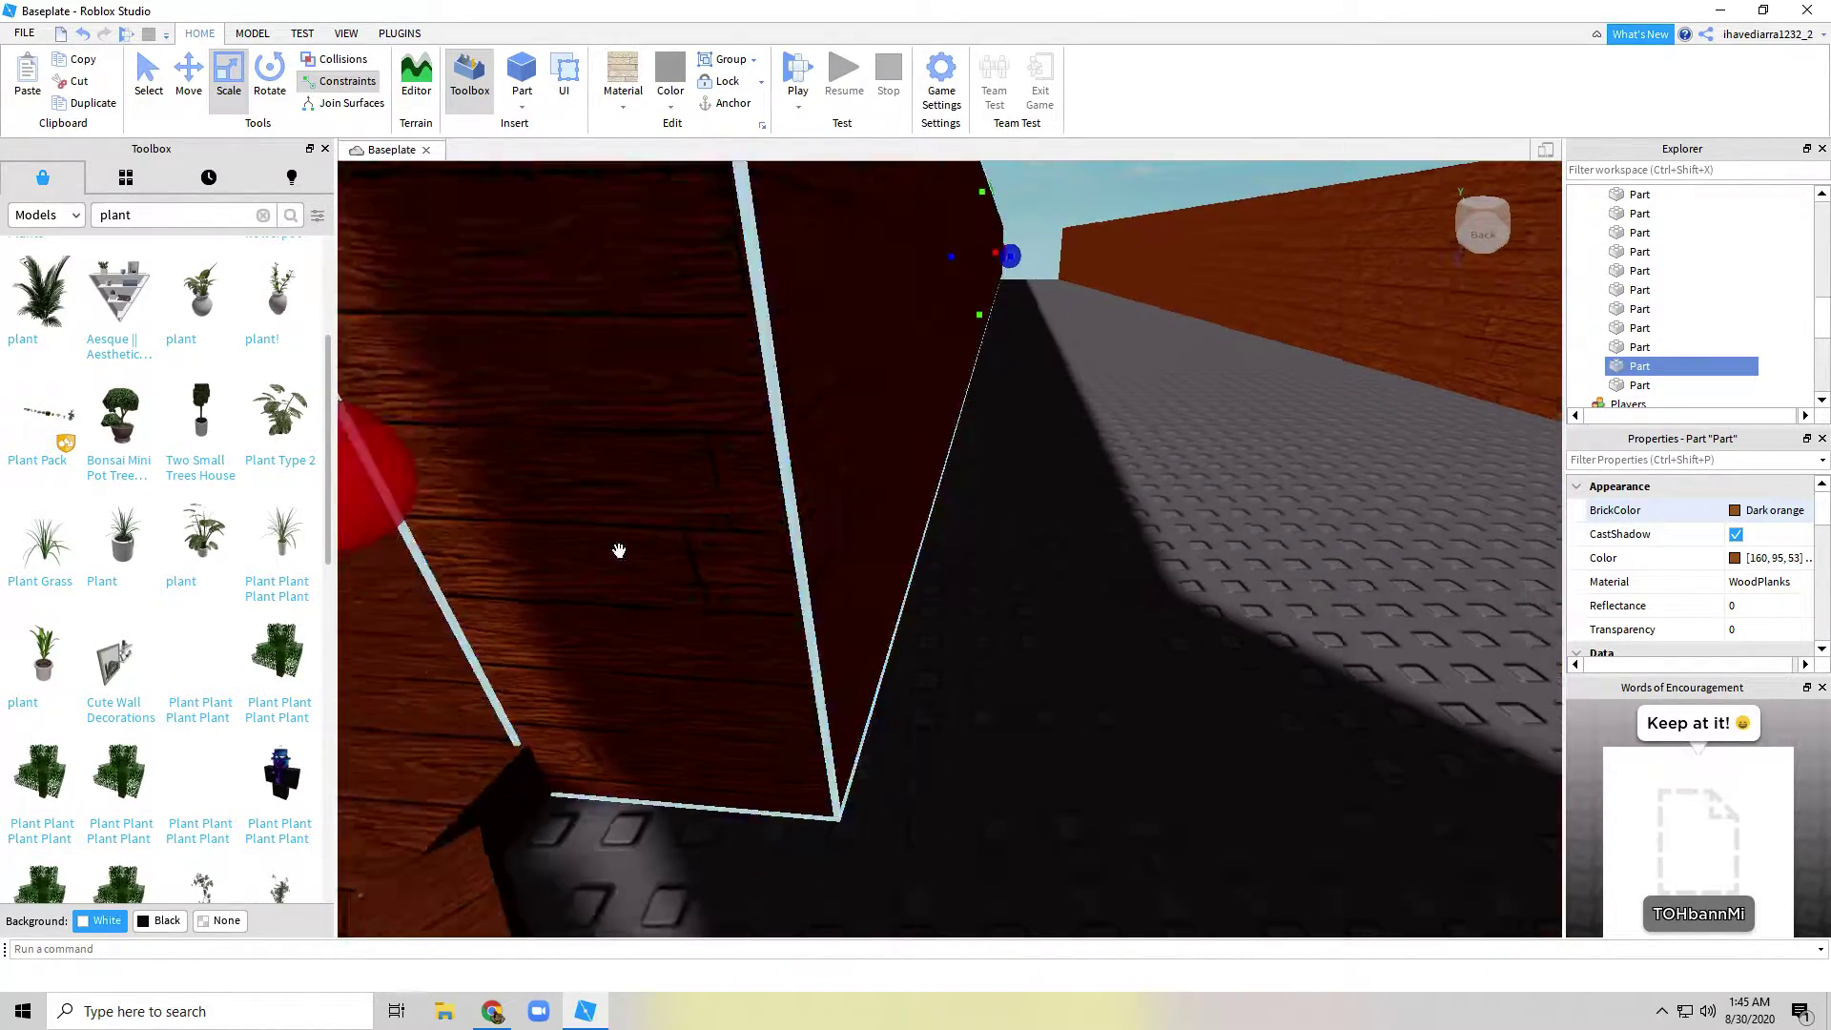
right_click_drag(617, 547, 744, 542)
key("a")
Step: Delete the long grey part lying along the long wall
left_click(927, 575)
key("f")
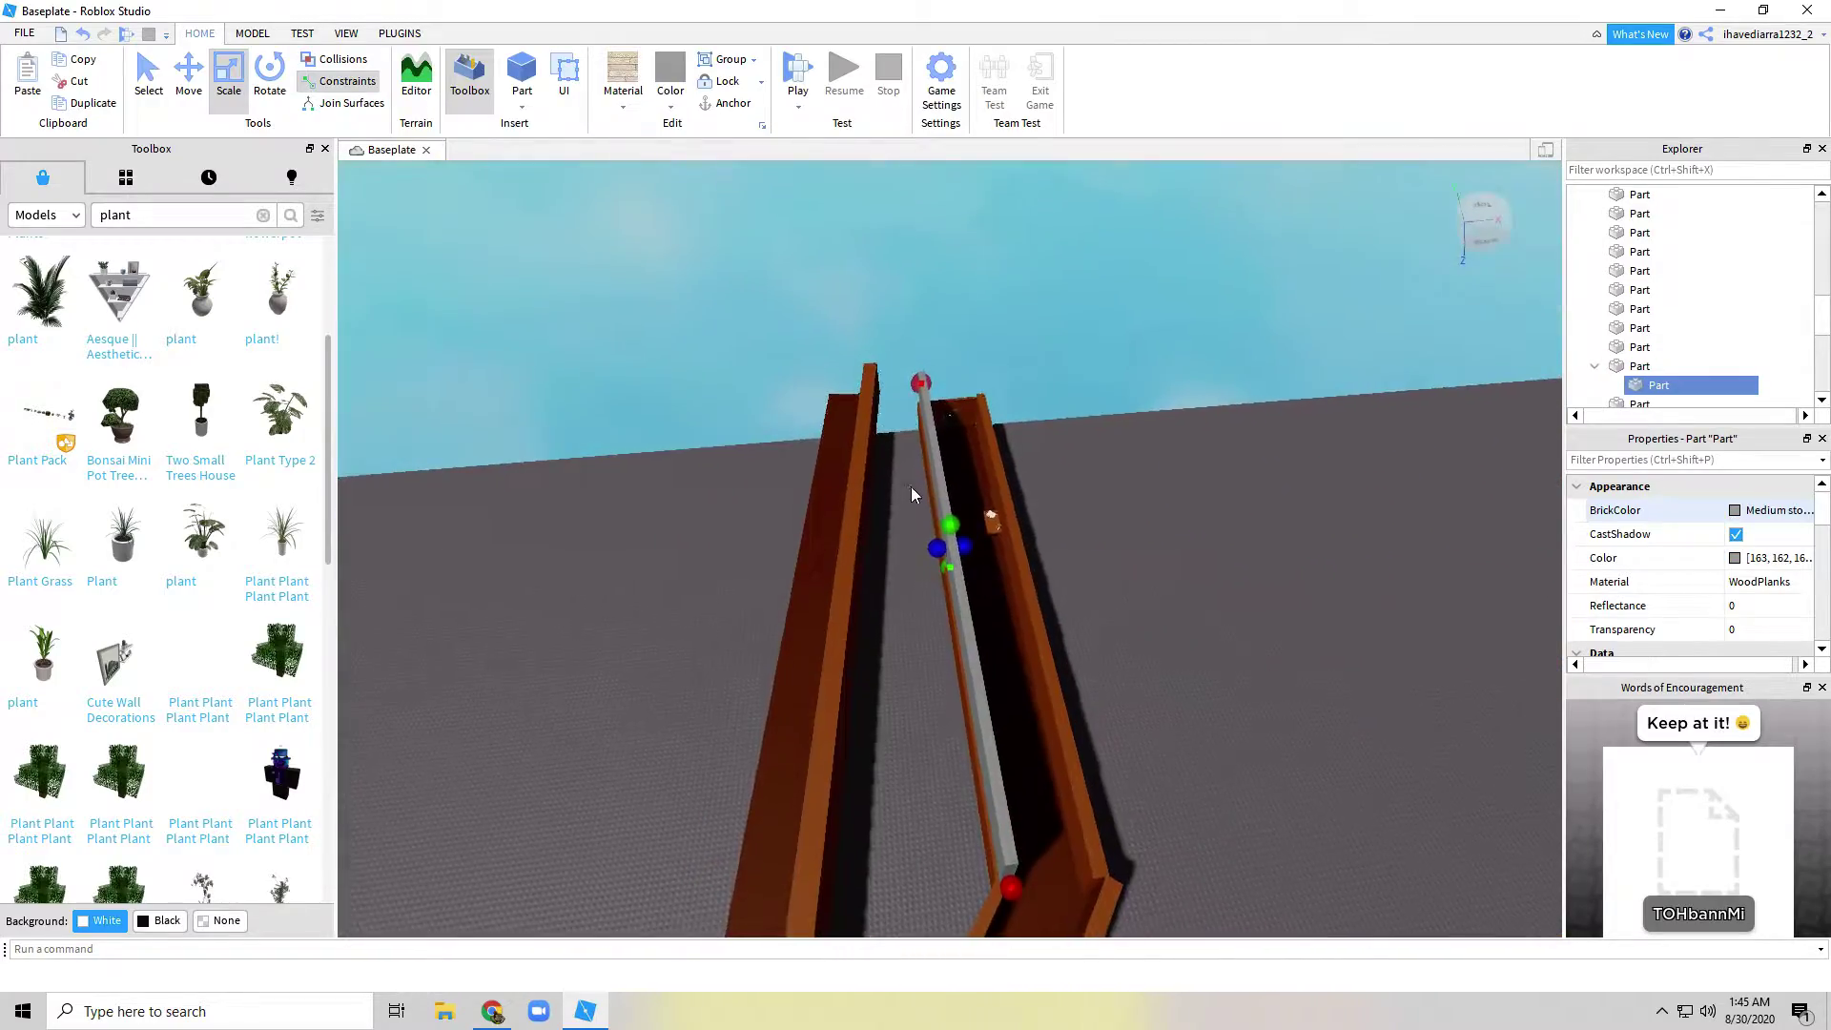
scroll(921, 501, "up", 4)
right_click(968, 506)
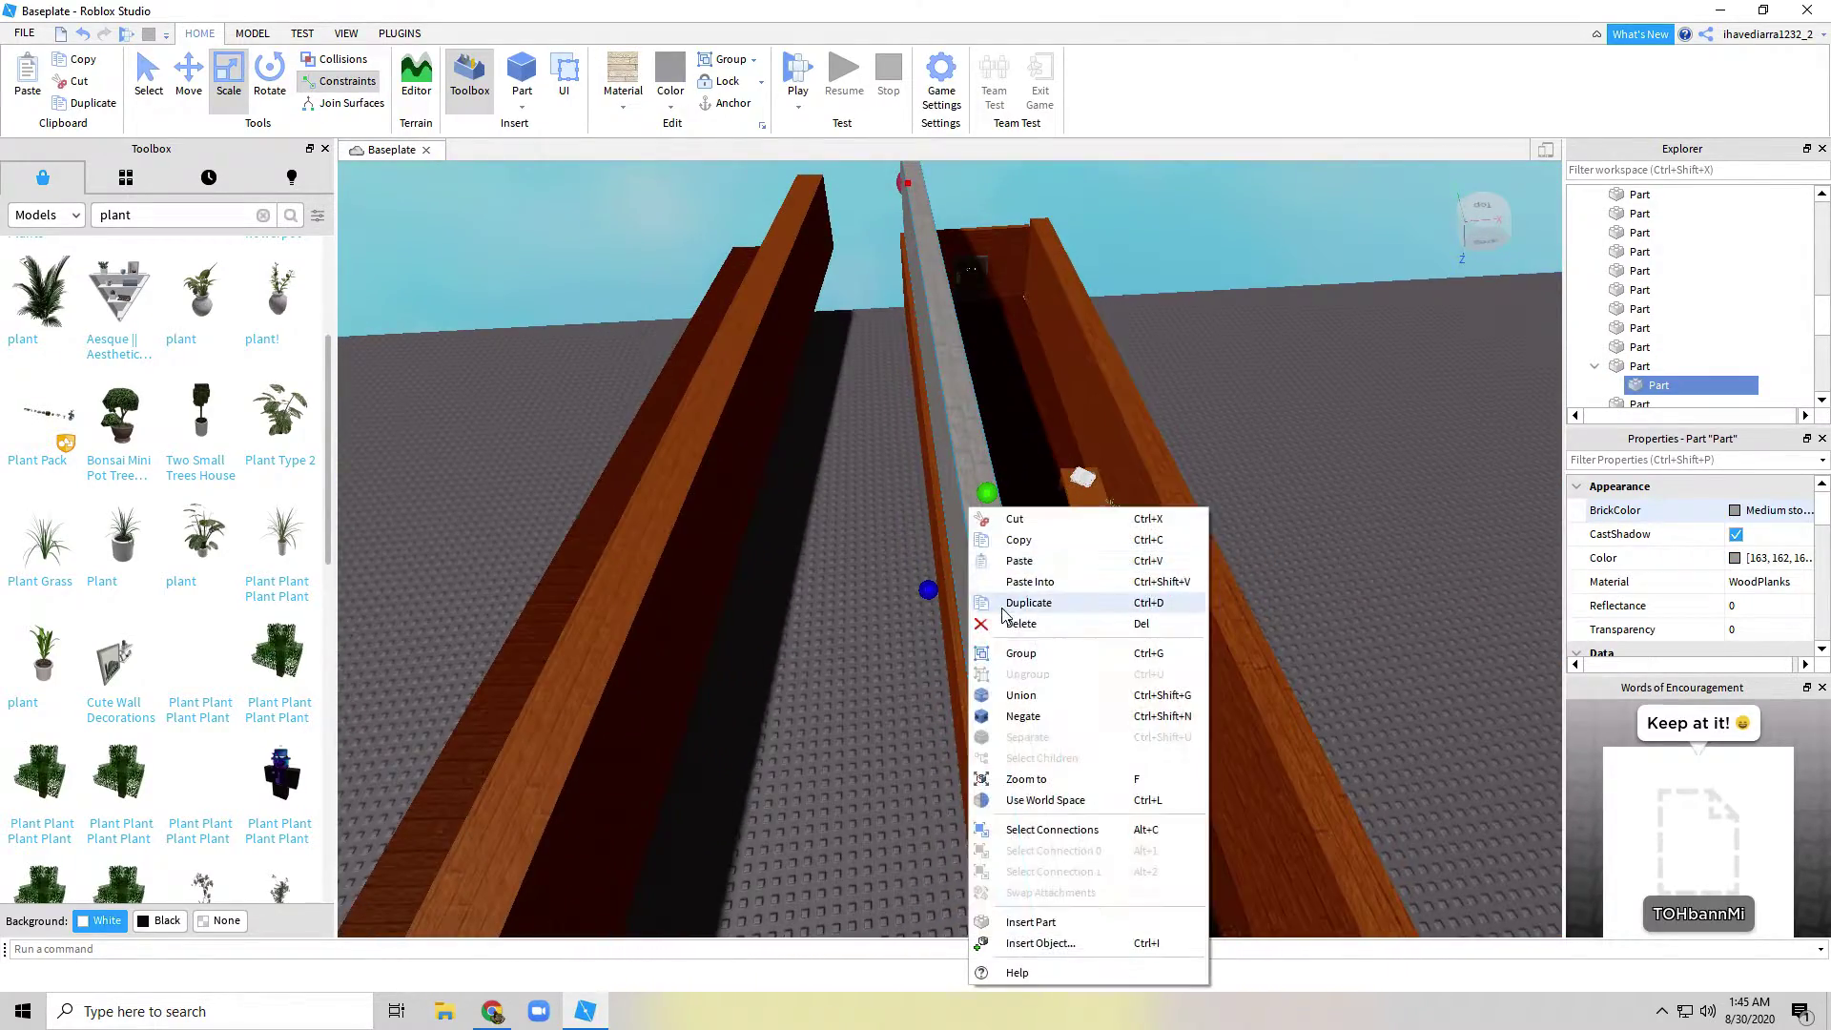
left_click(1008, 622)
Step: Insert a new wood-plank part, turn it and place it at the outer corner where the floor plank meets the wall
right_click_drag(1035, 655, 1078, 660)
key("s")
key("a")
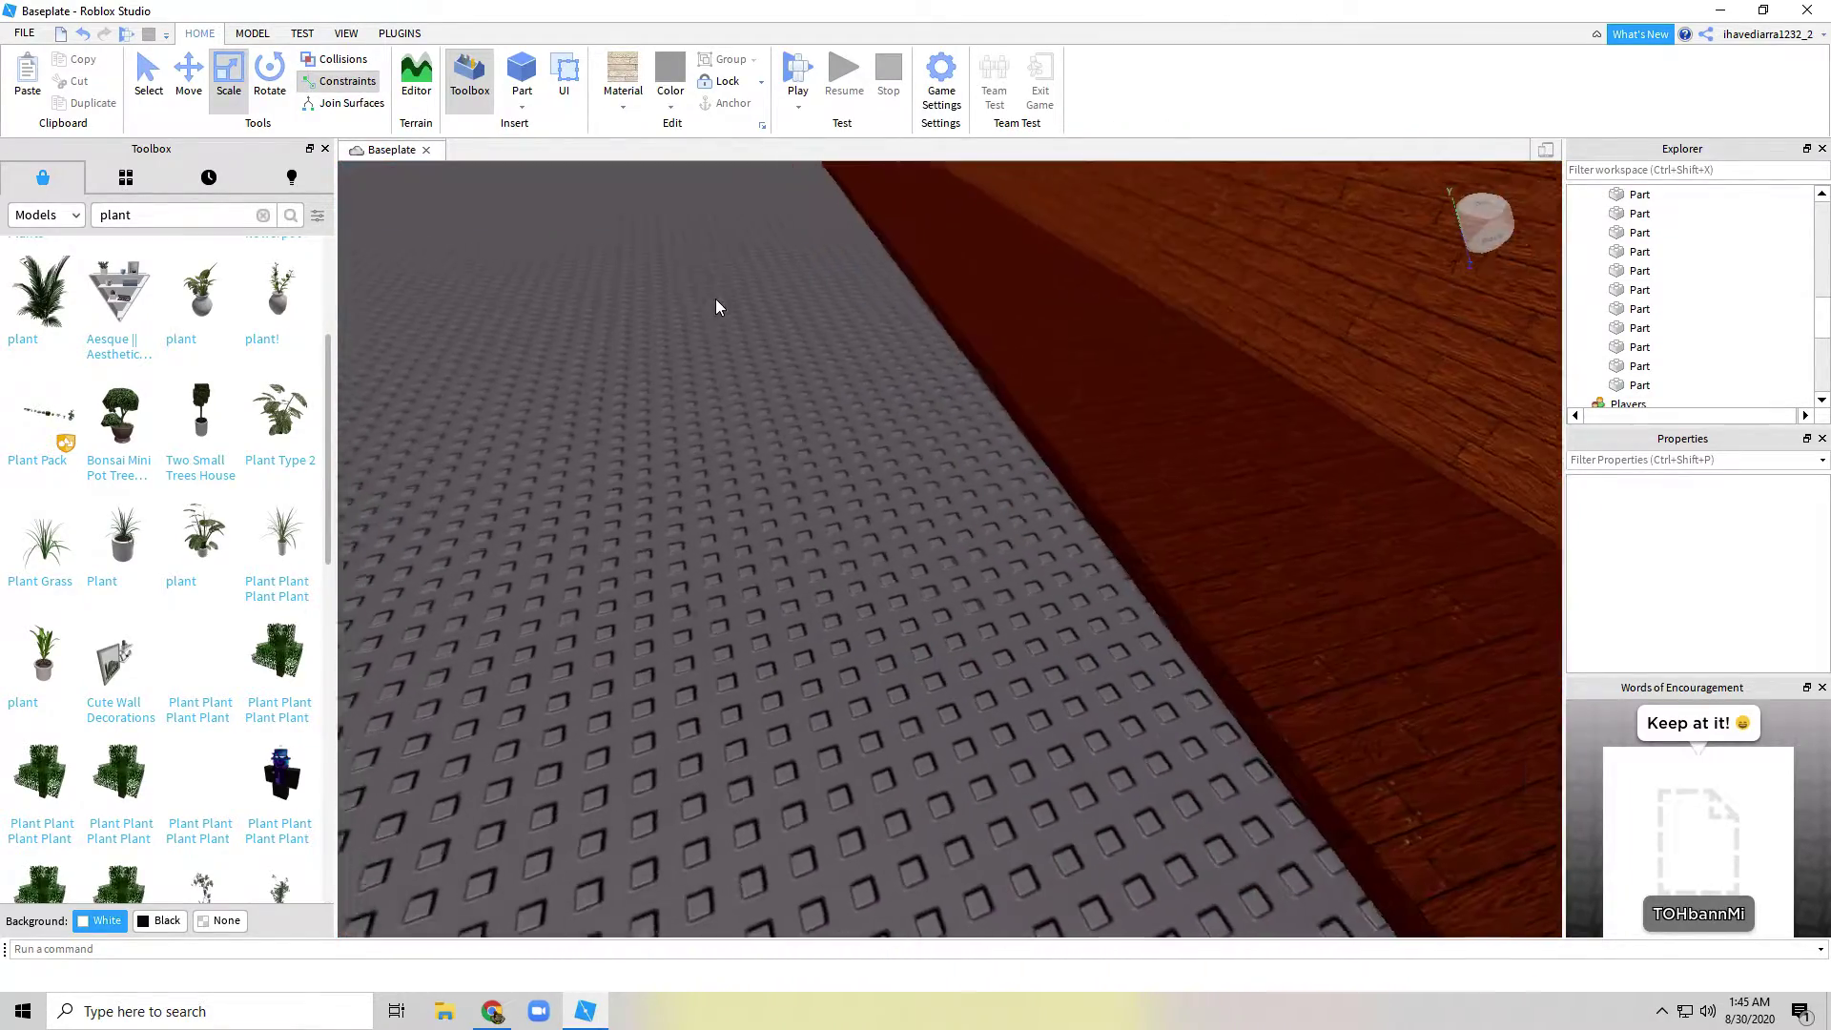
key("a")
left_click(540, 127)
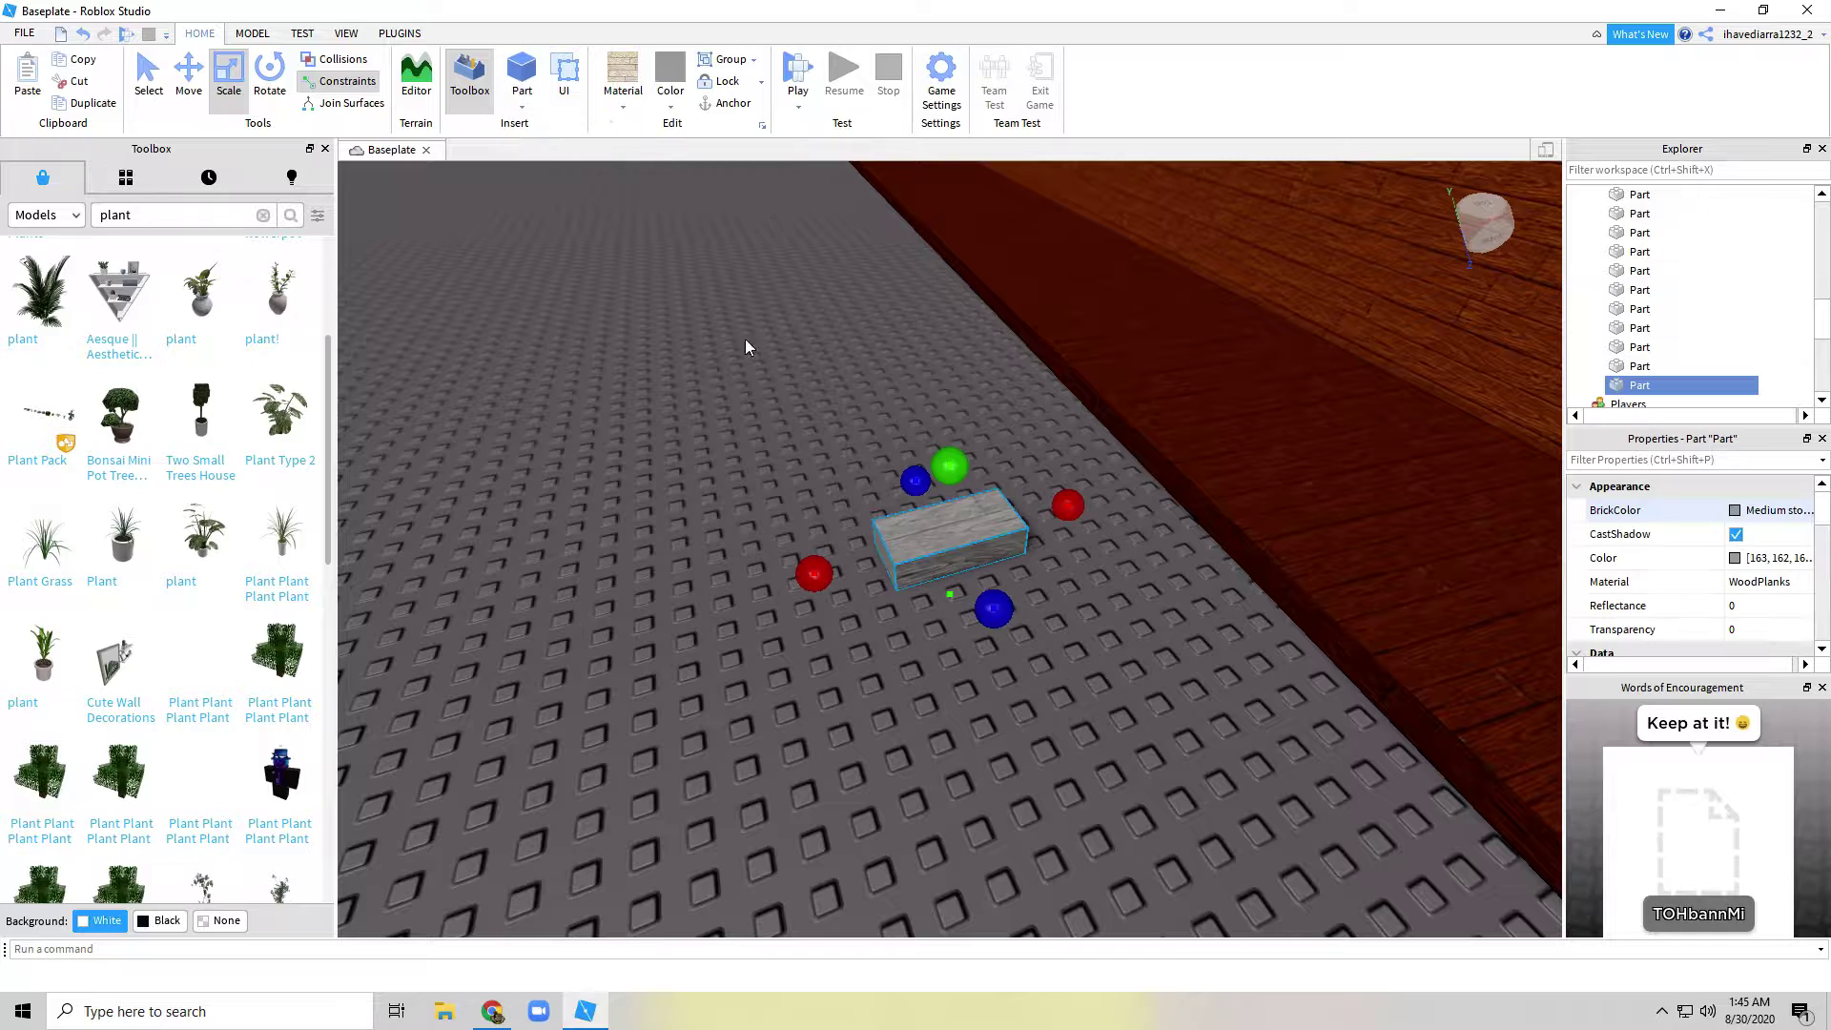
right_click_drag(988, 570, 993, 567)
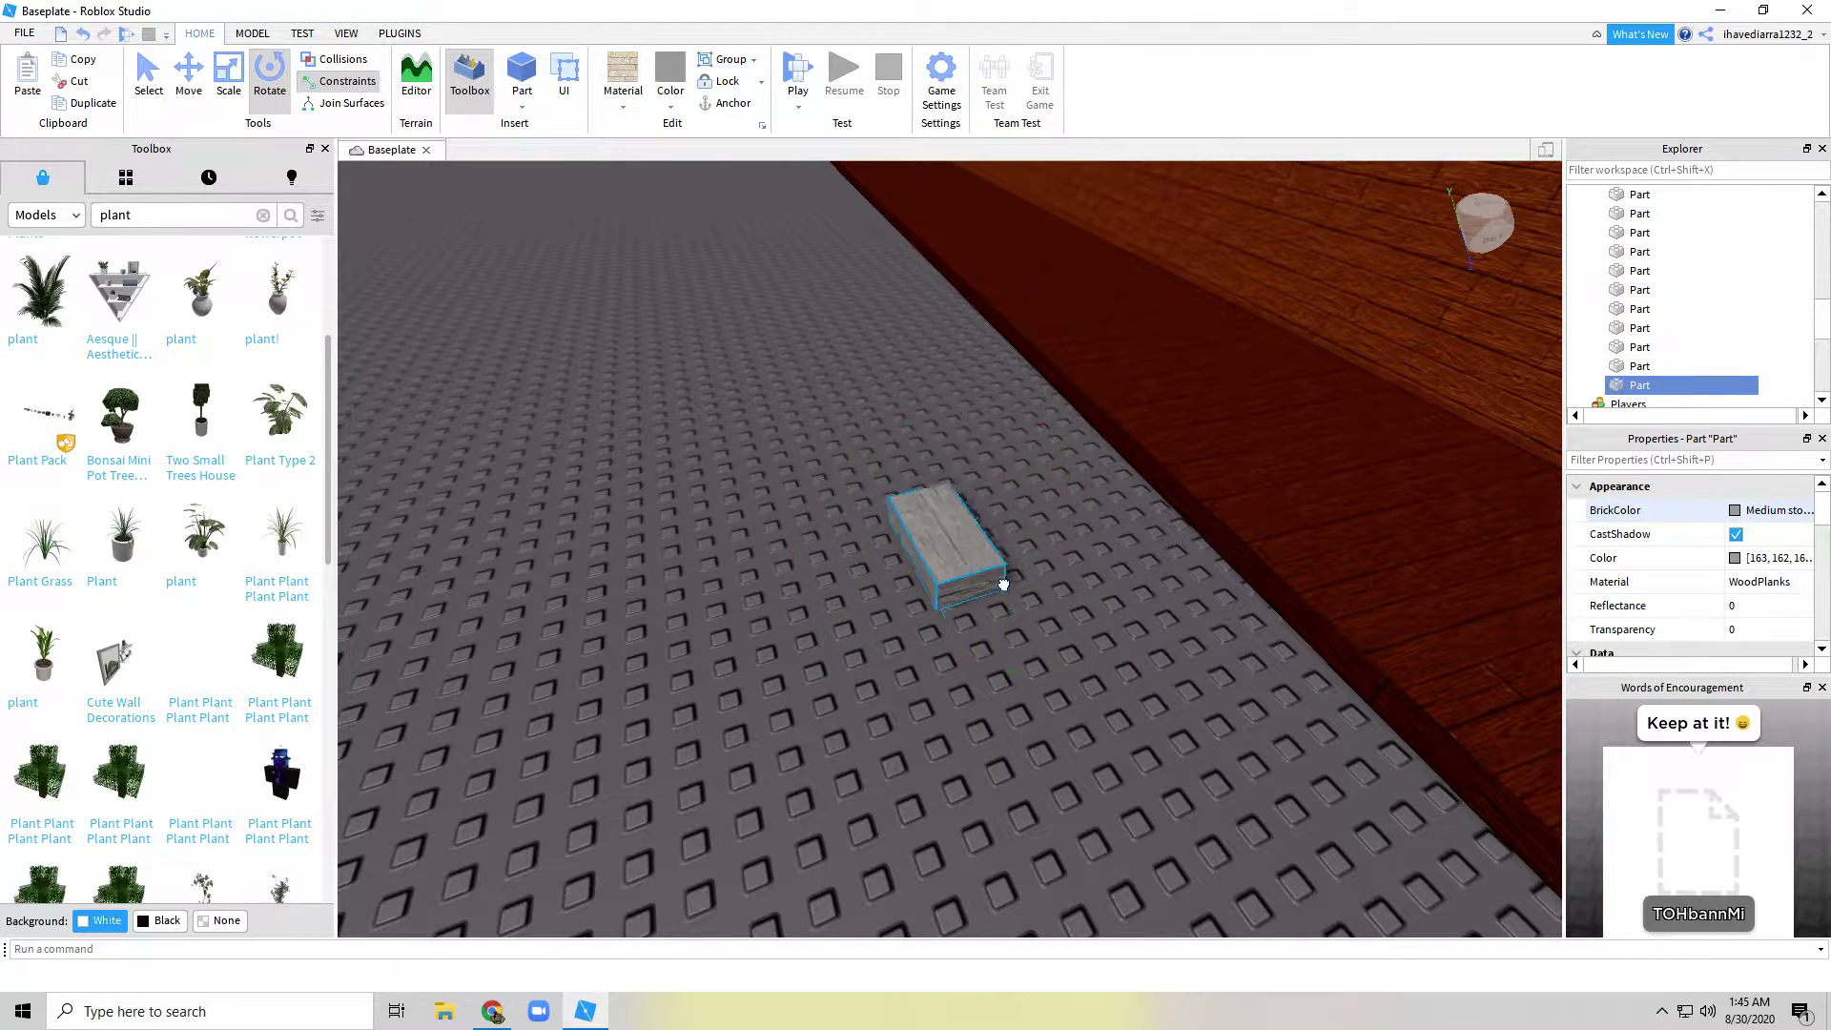
key("s")
left_click_drag(1003, 585, 1199, 802)
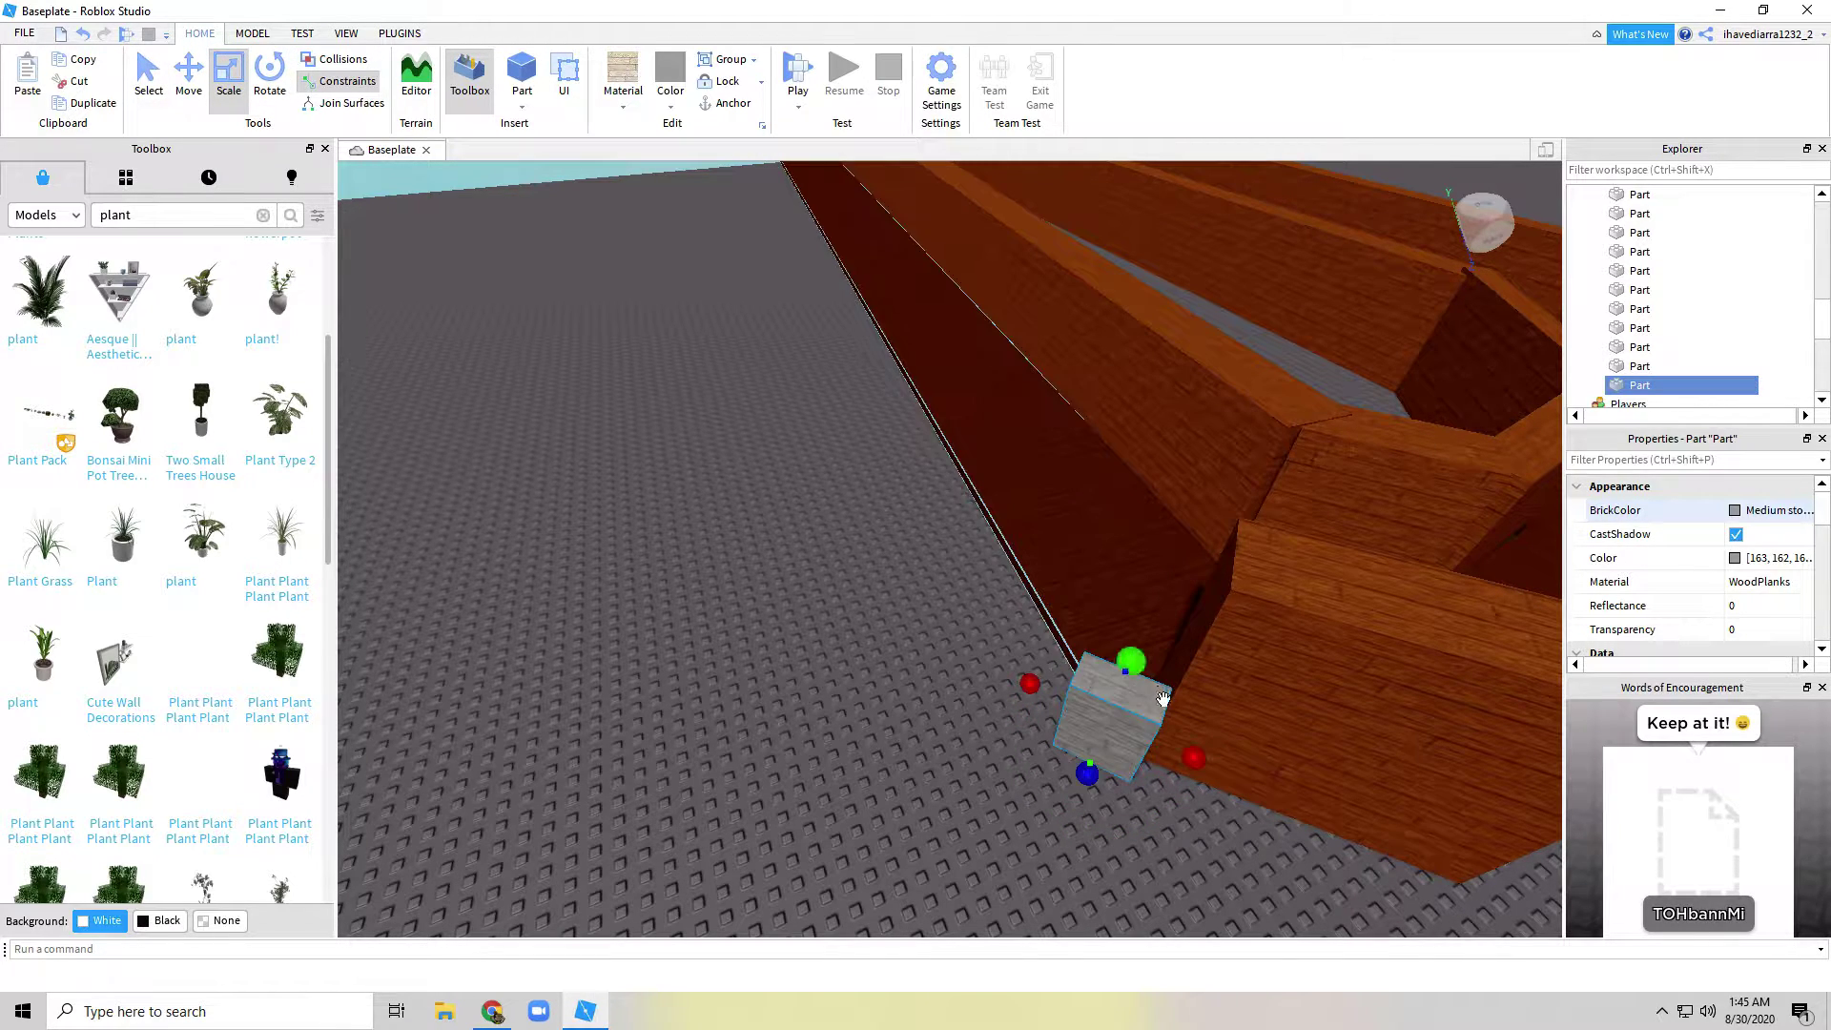
Step: Raise the grey corner part to wall height and widen it into a panel
right_click_drag(1187, 552, 1111, 626)
key("d")
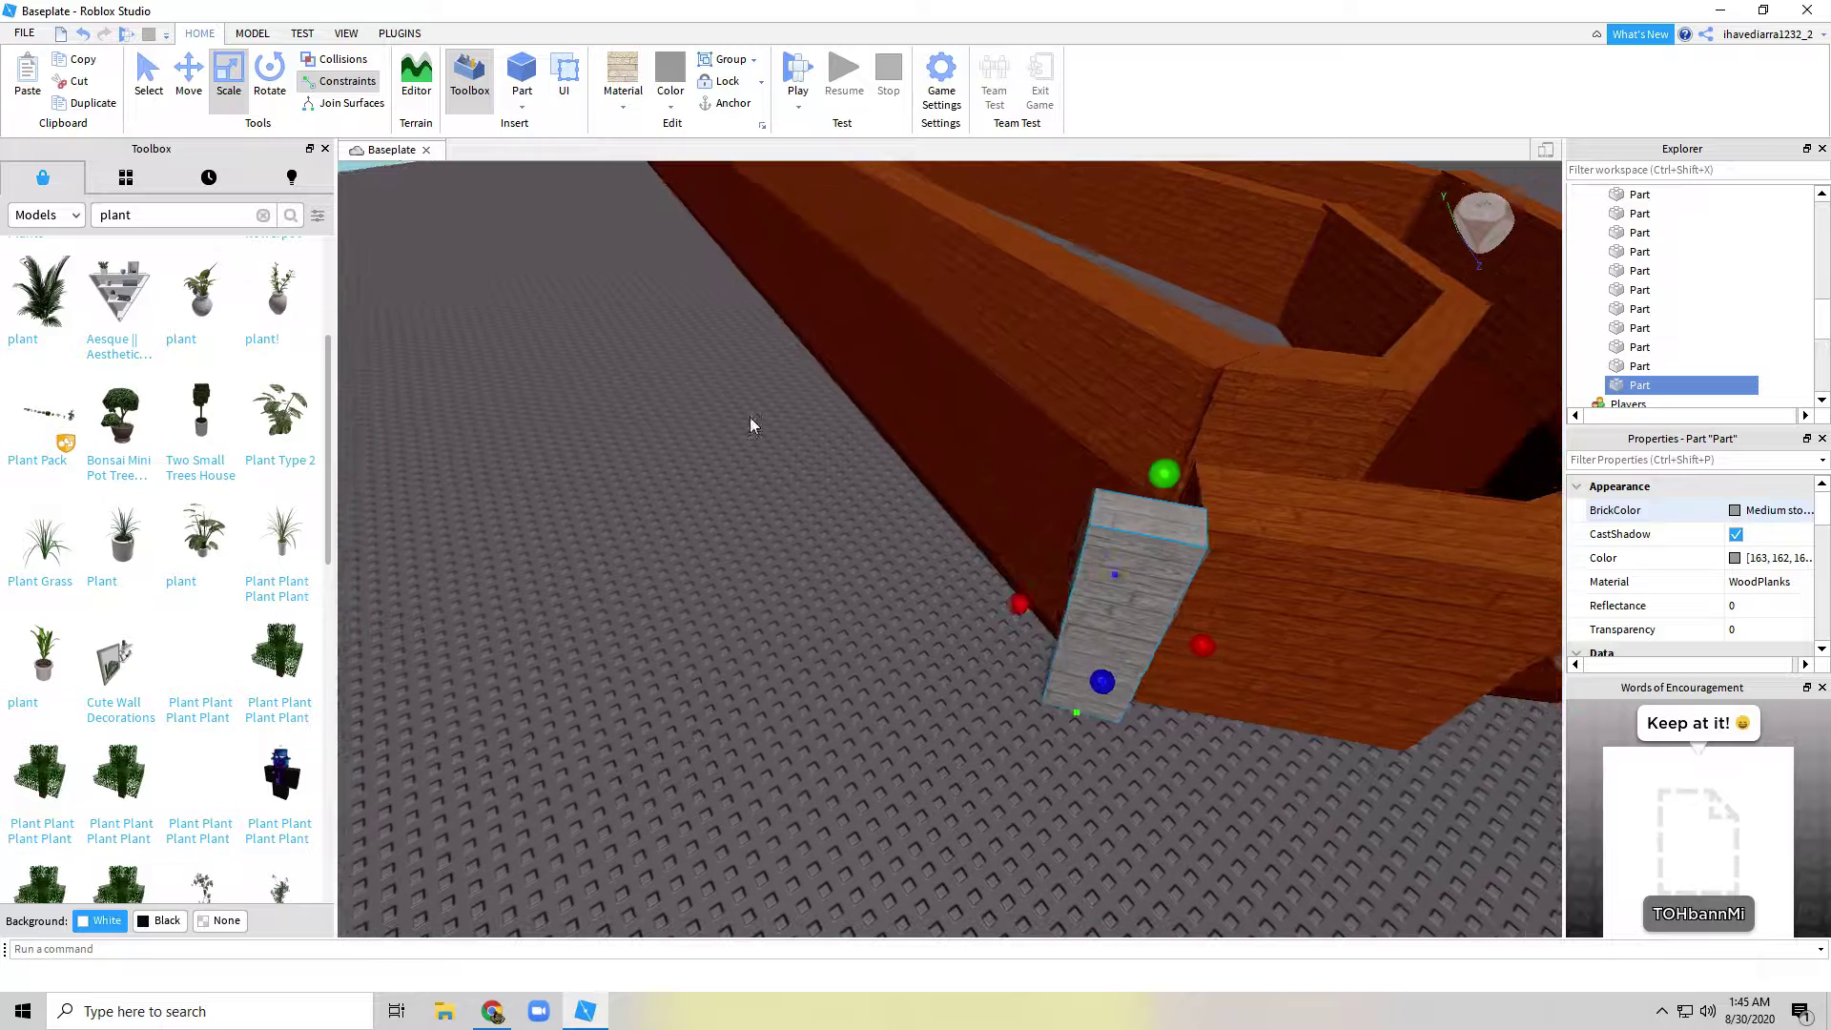
left_click_drag(899, 580, 956, 581)
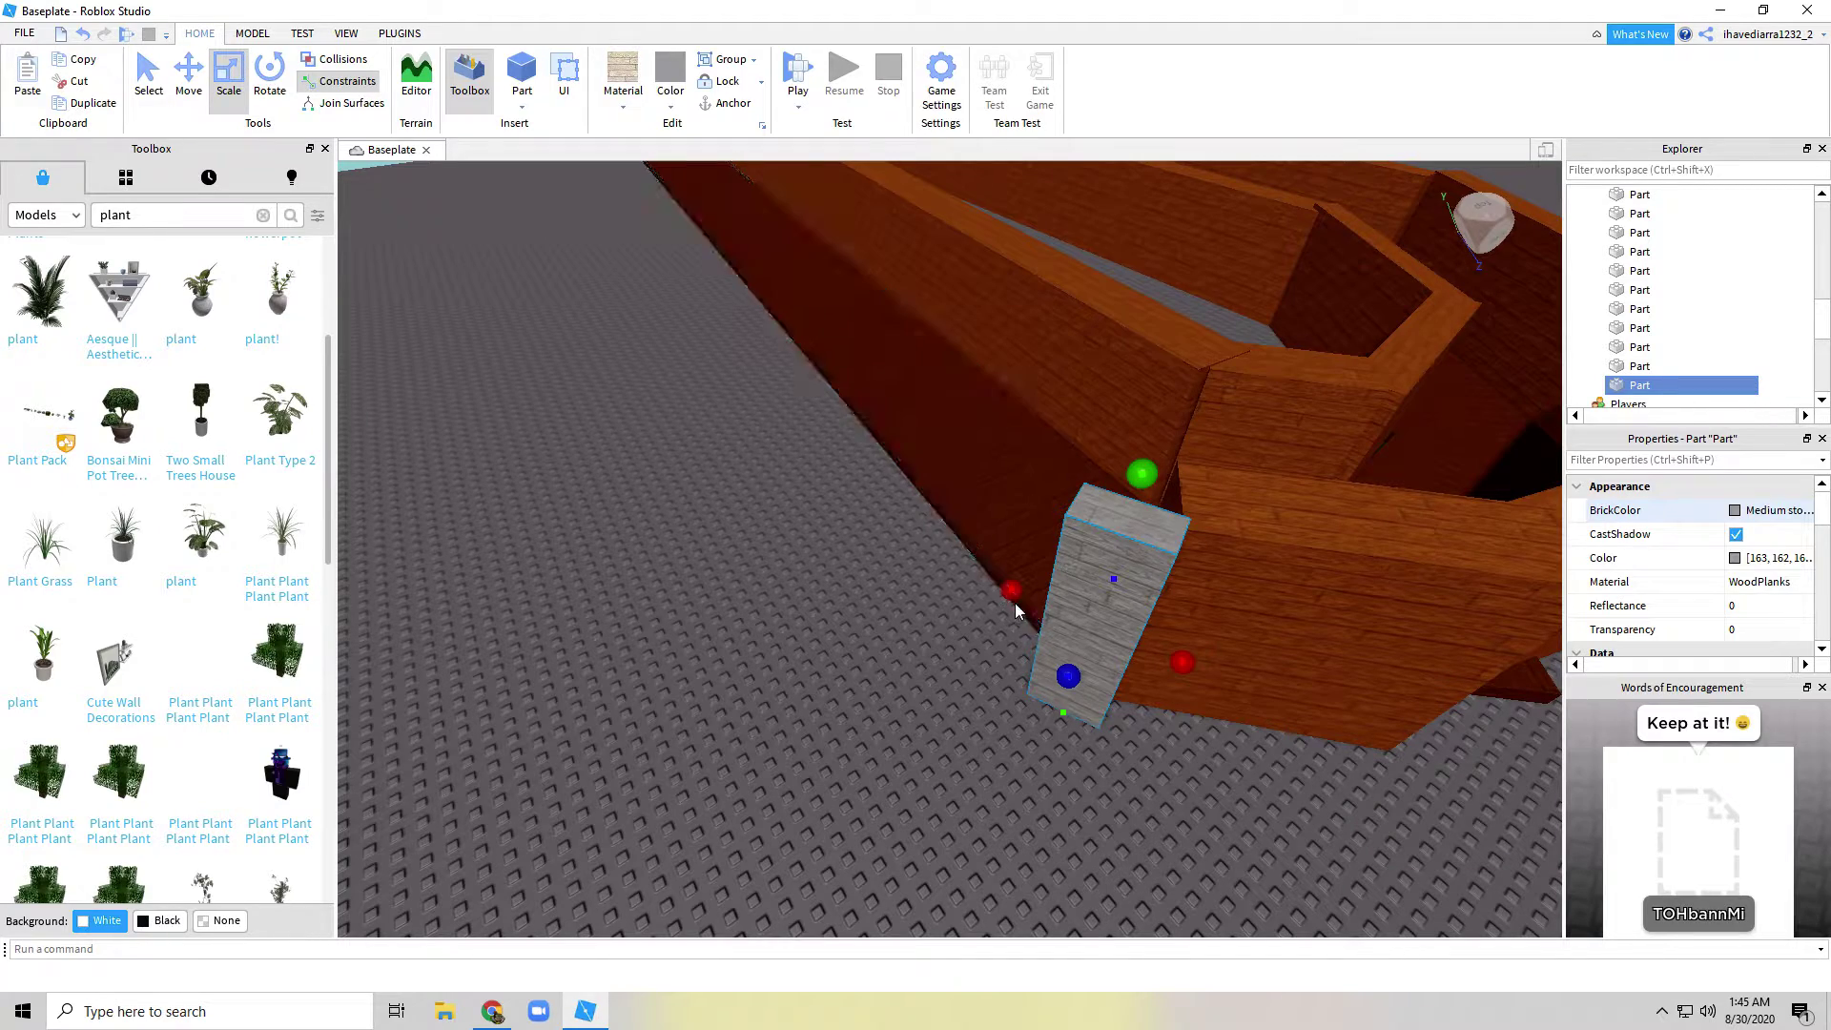
left_click_drag(1012, 590, 939, 486)
key("w")
right_click_drag(915, 473, 784, 477)
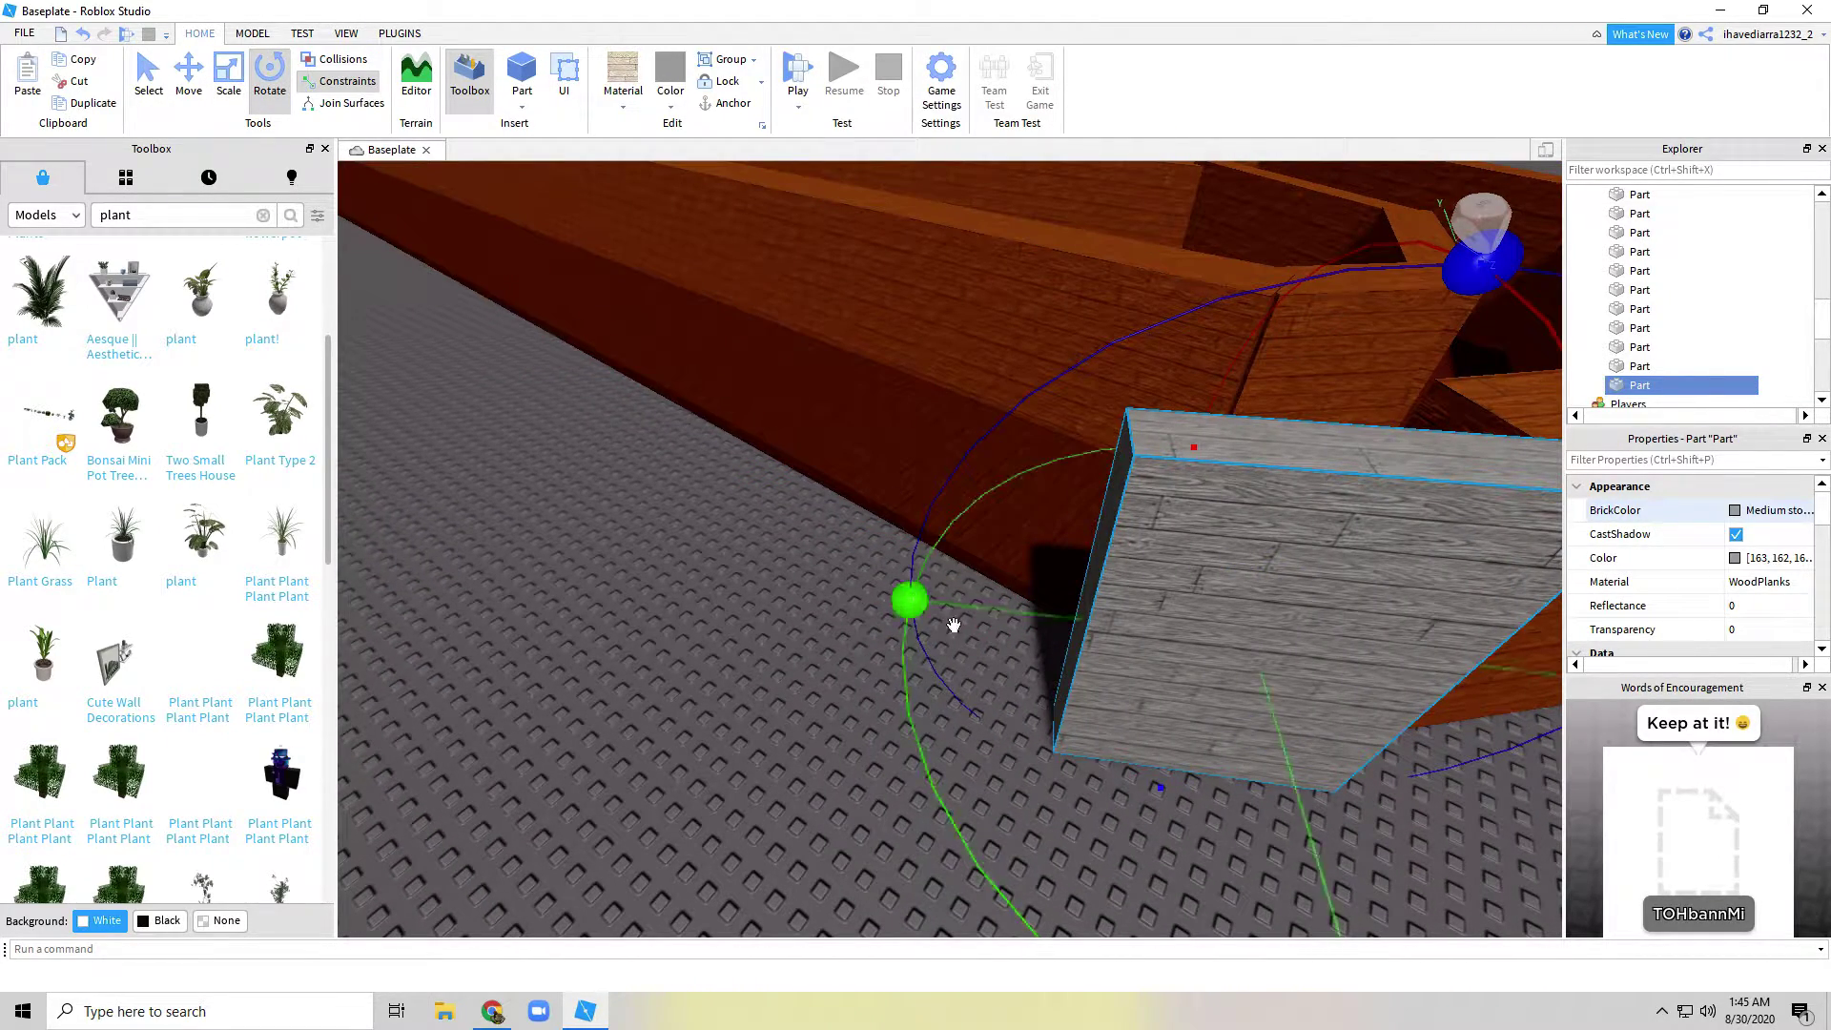
Step: Rotate the grey panel to follow the floor's edge and stretch it along the corridor's outer side
left_click_drag(953, 625, 980, 544)
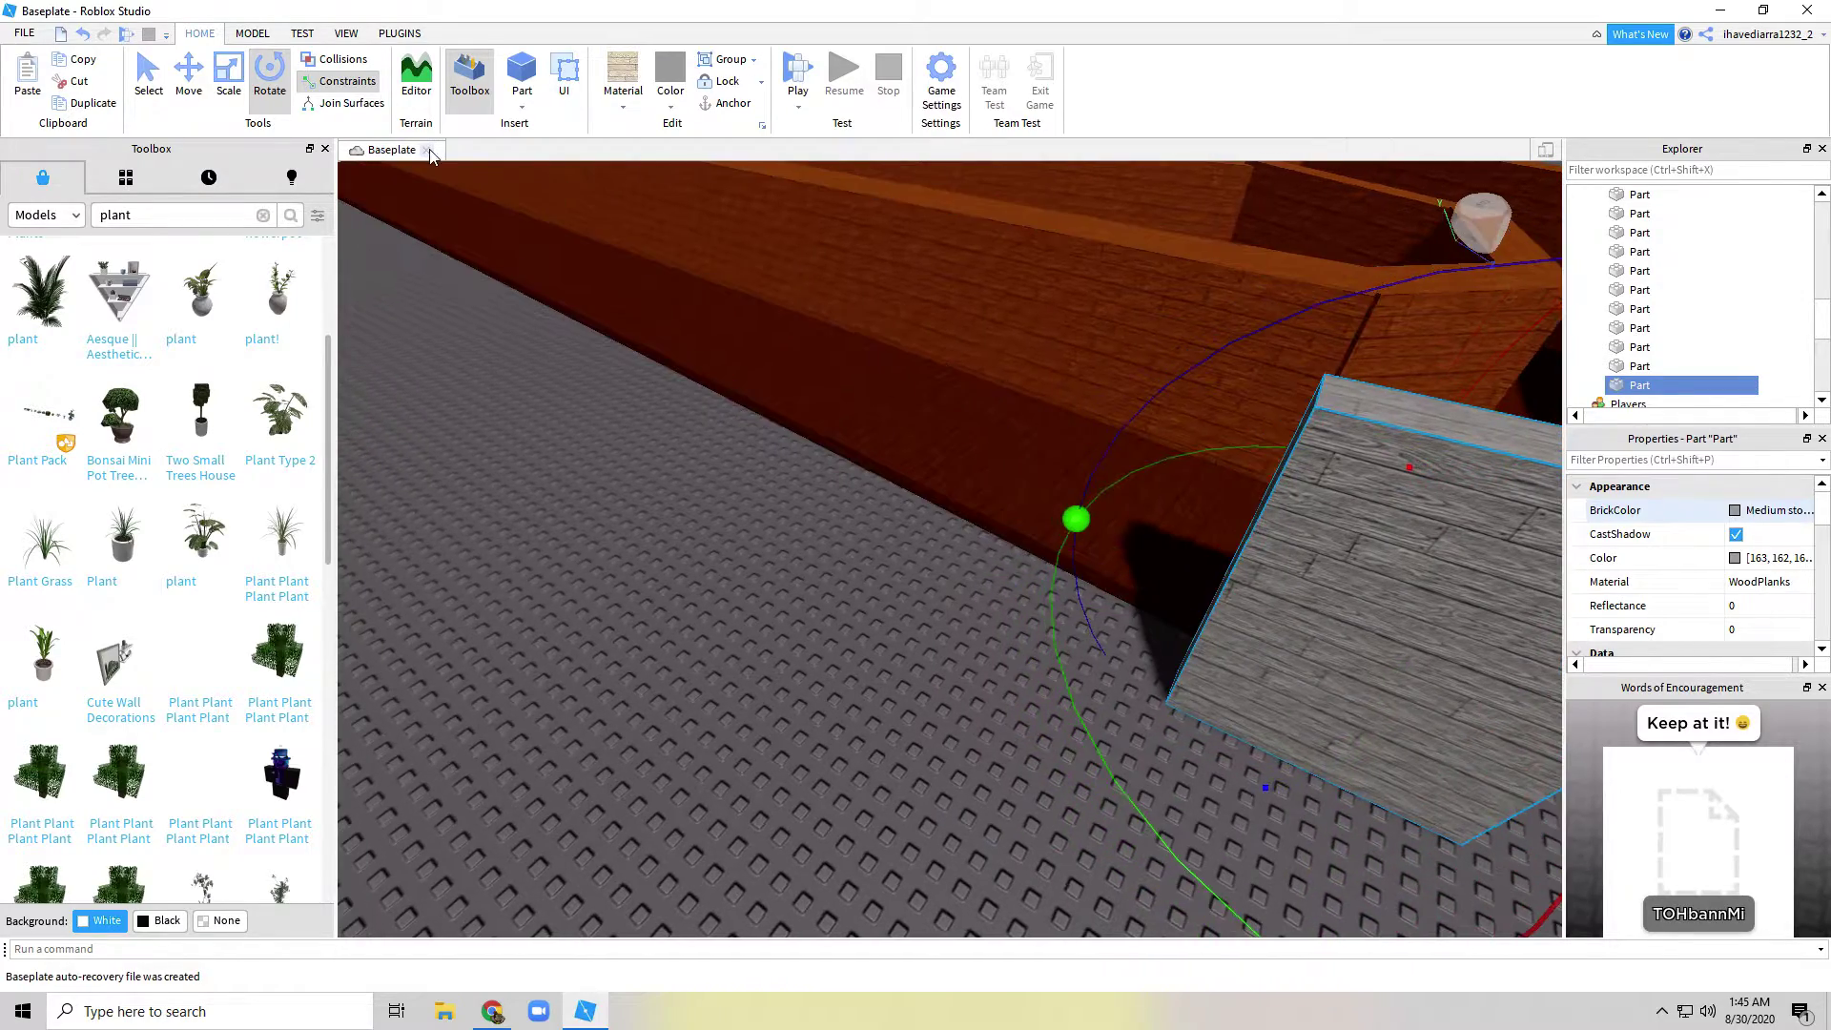
key("d")
left_click(225, 80)
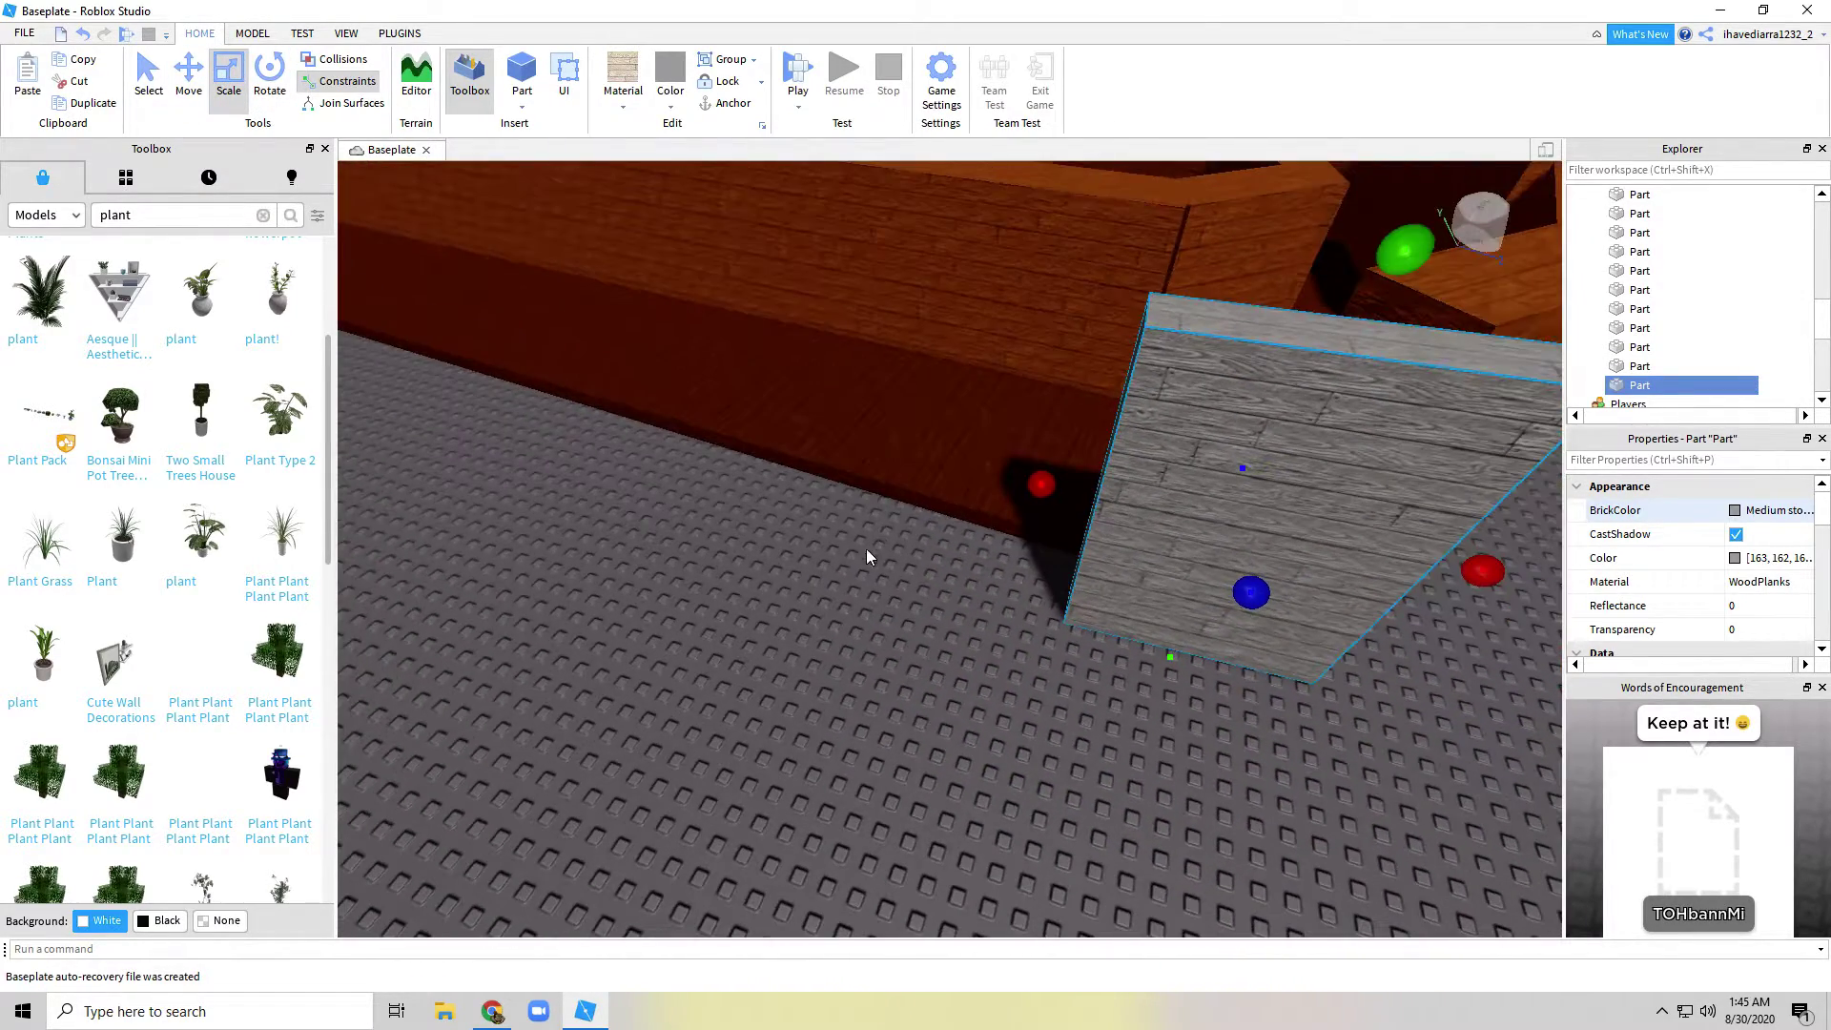
left_click_drag(1039, 484, 927, 282)
Step: Move the long Burnt Sienna floor plank sideways until it lies alongside the orange inner wall
key("s")
key("s")
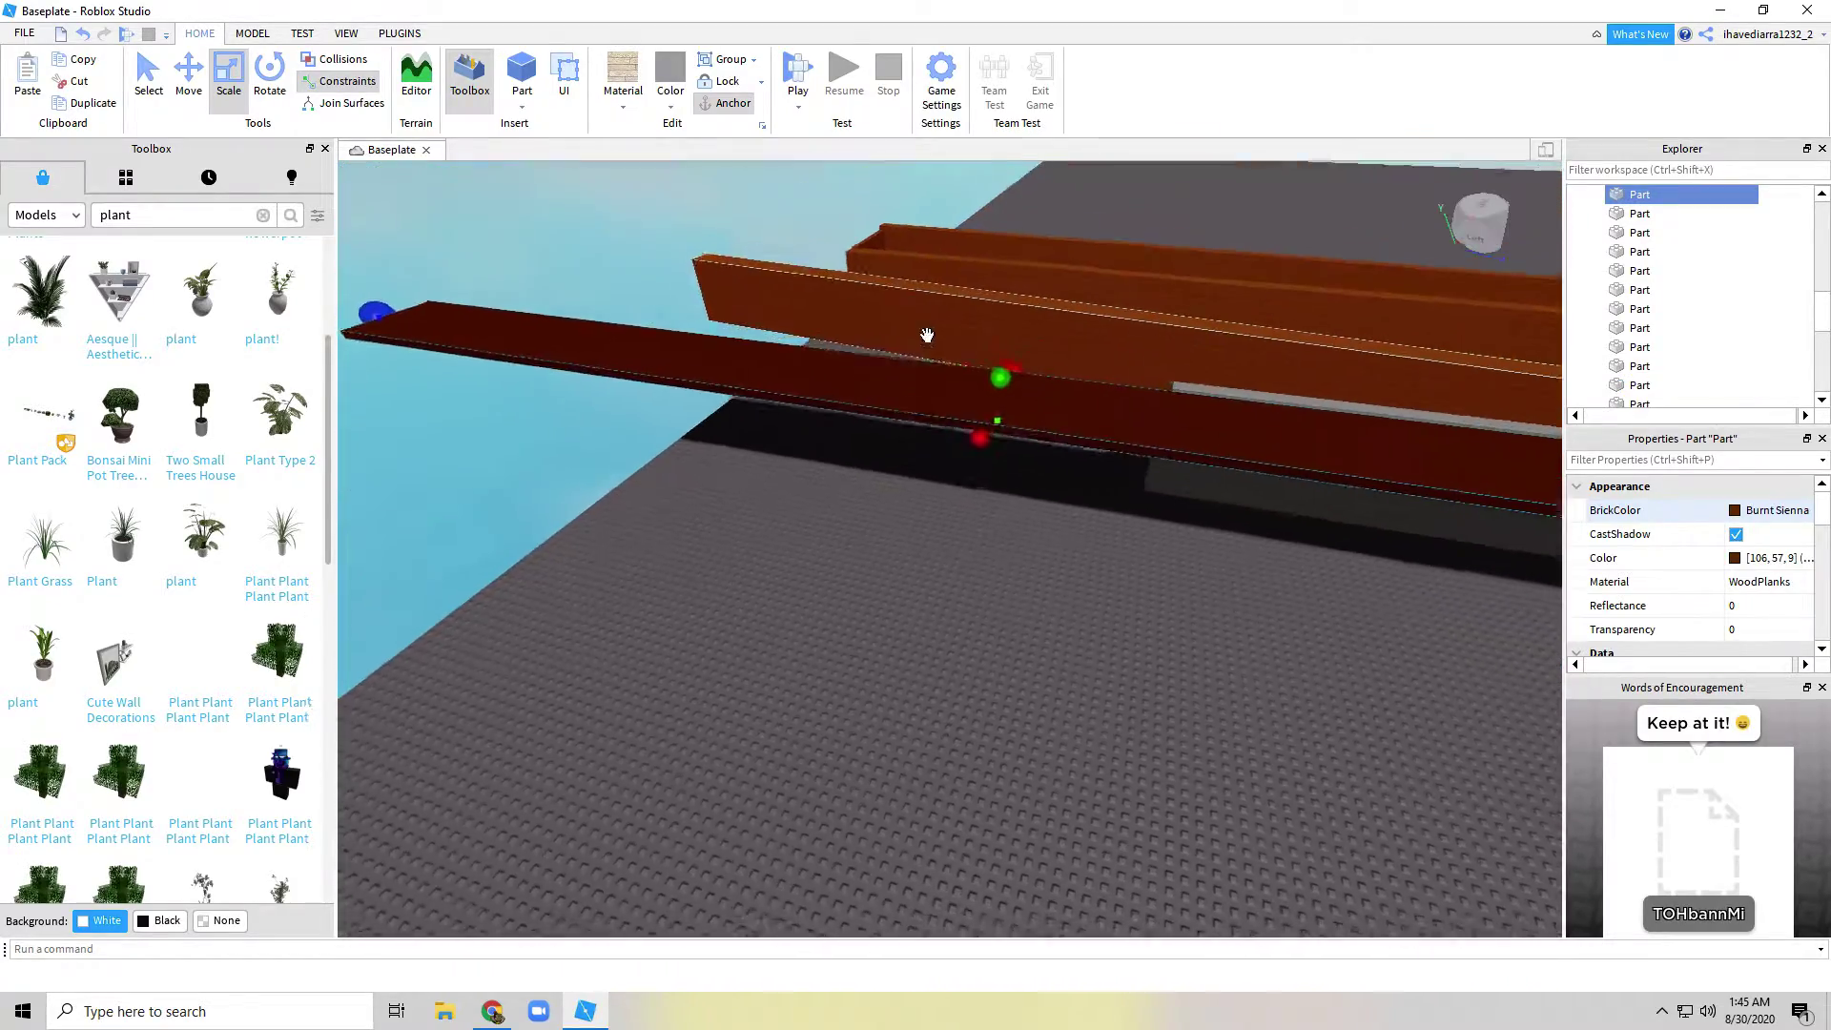
key("d")
key("a")
right_click_drag(963, 368, 962, 366)
key("d")
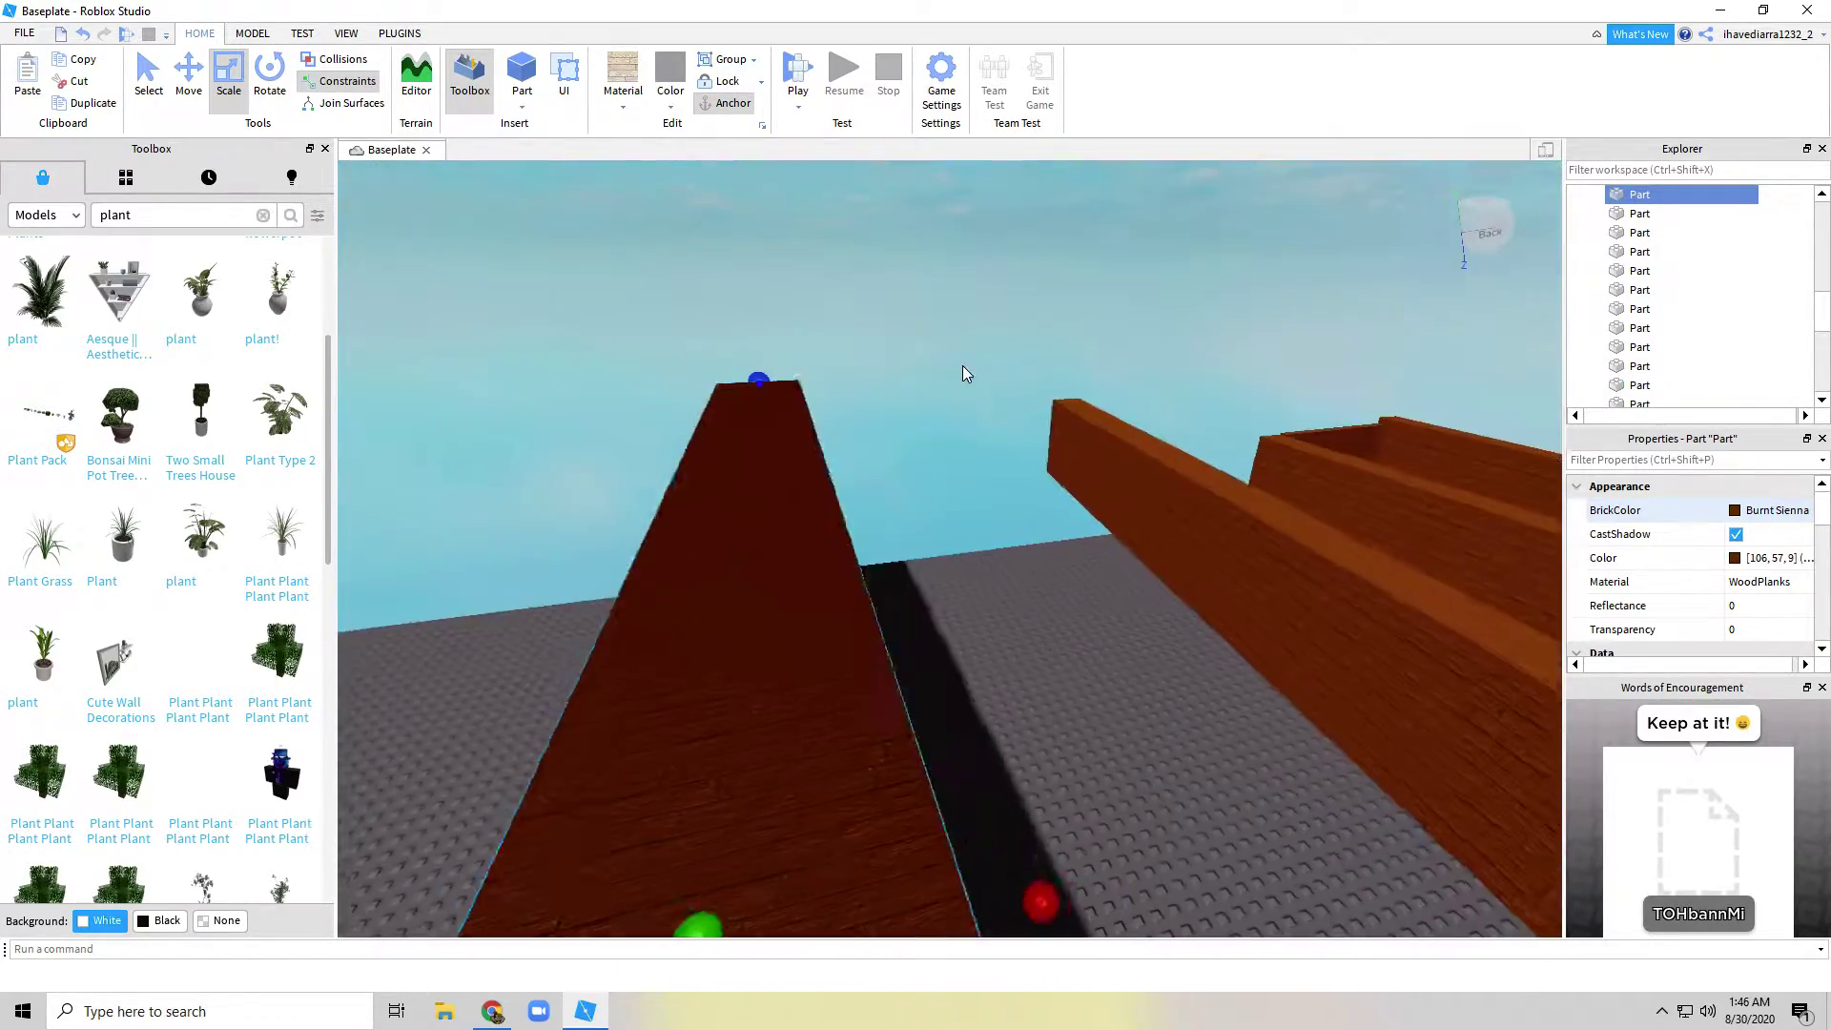
key("s")
key("a")
left_click(187, 101)
right_click_drag(697, 577, 696, 582)
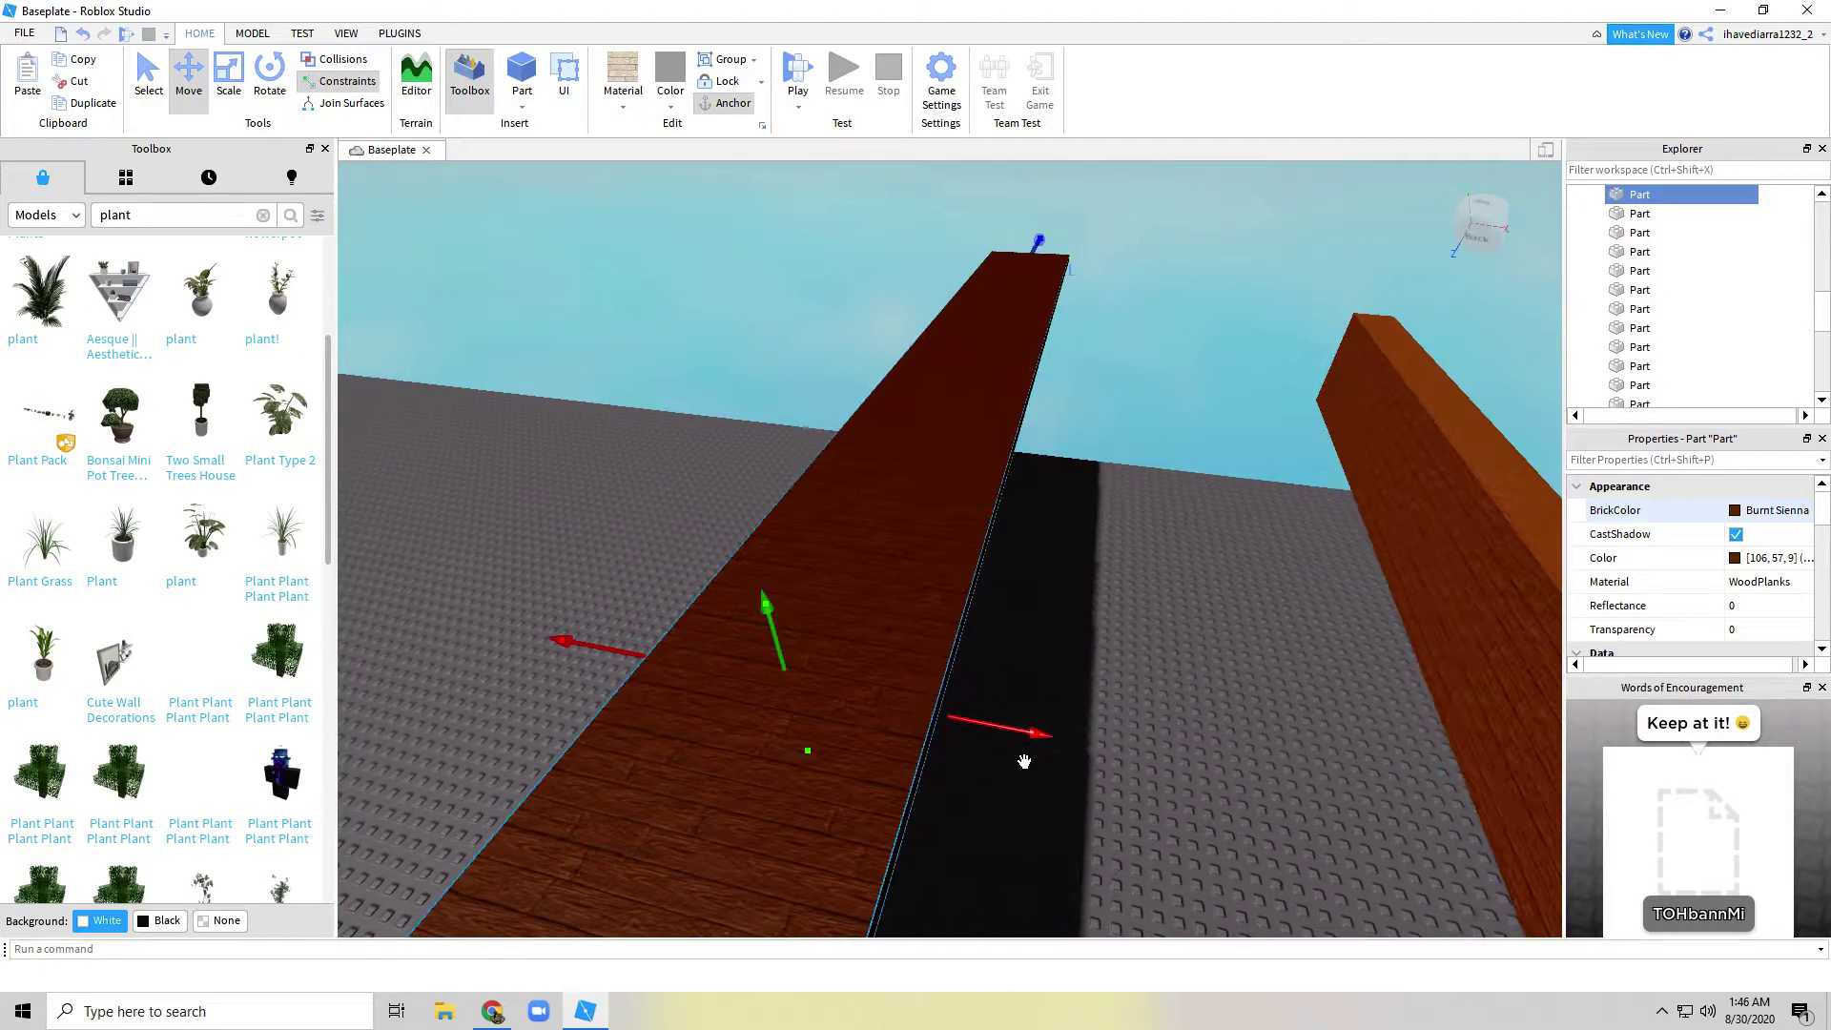
left_click_drag(1024, 759, 1039, 734)
right_click_drag(1027, 765, 1139, 684)
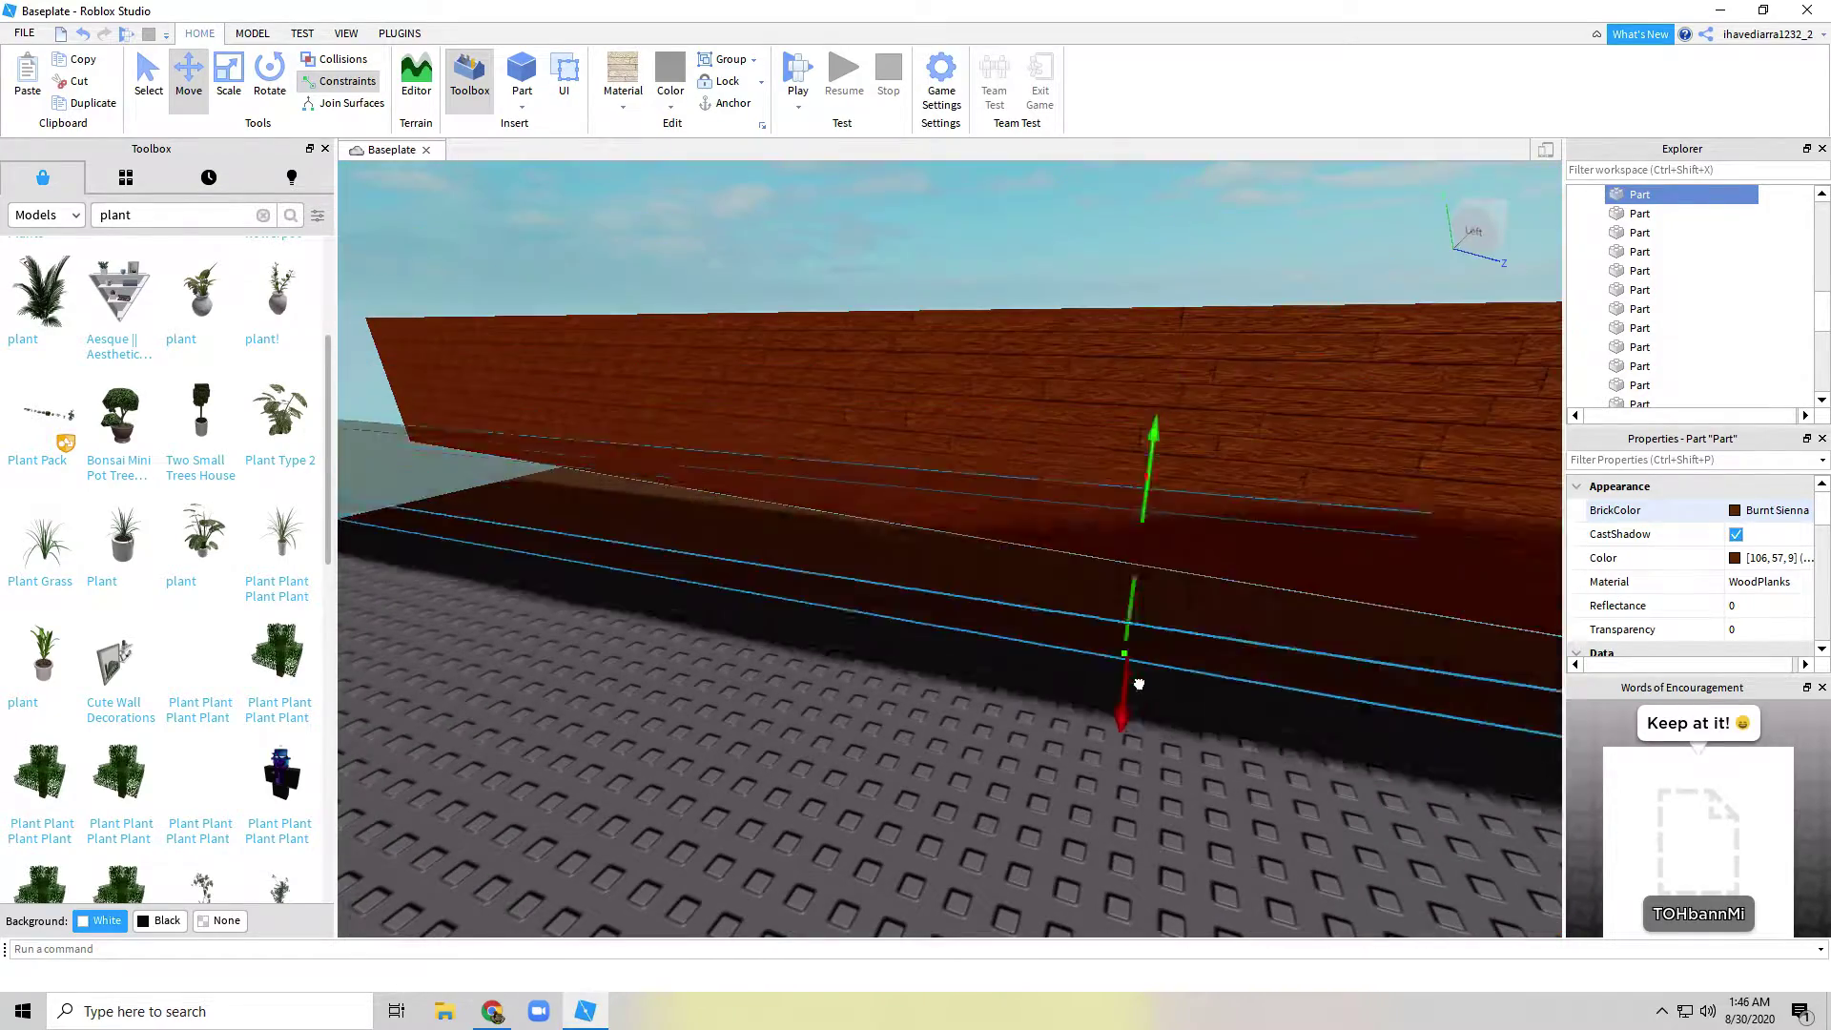
left_click_drag(1139, 684, 1164, 727)
Step: Shift the floor plank towards the grey panel and slide it lengthwise until it meets the corner floor
right_click_drag(1164, 727, 1156, 657)
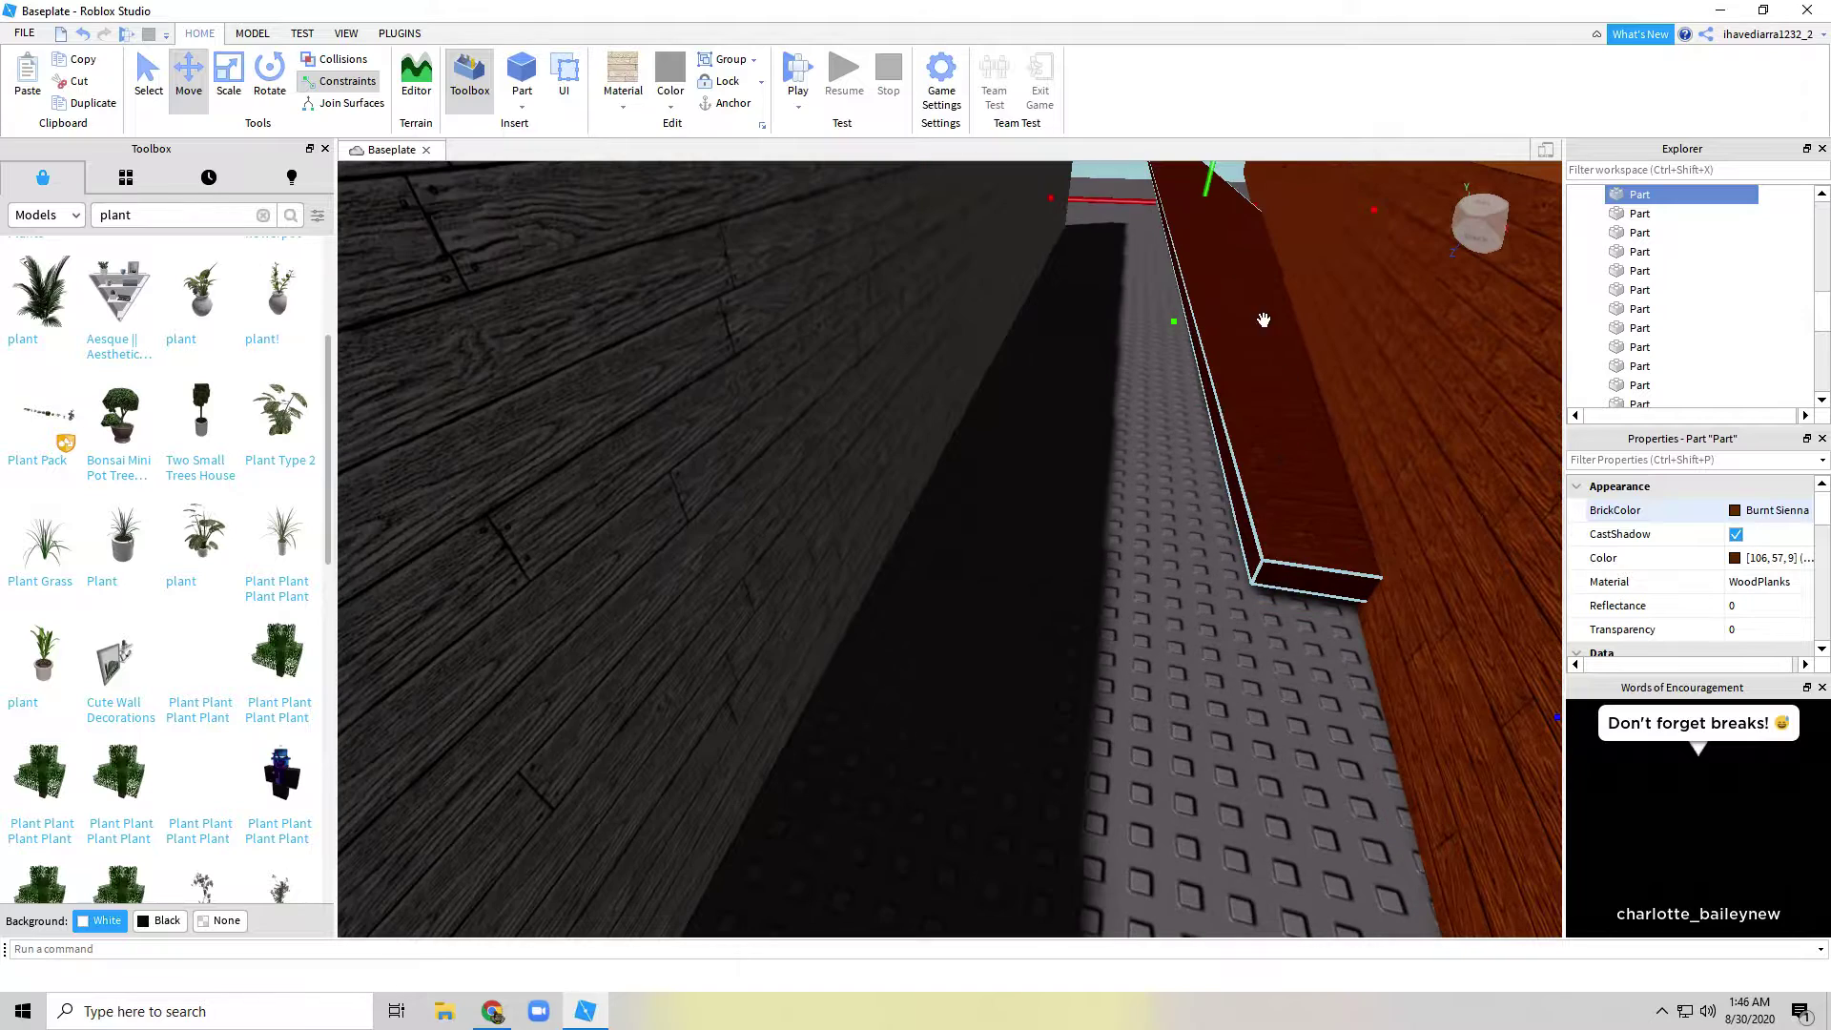
left_click_drag(1132, 242, 1067, 251)
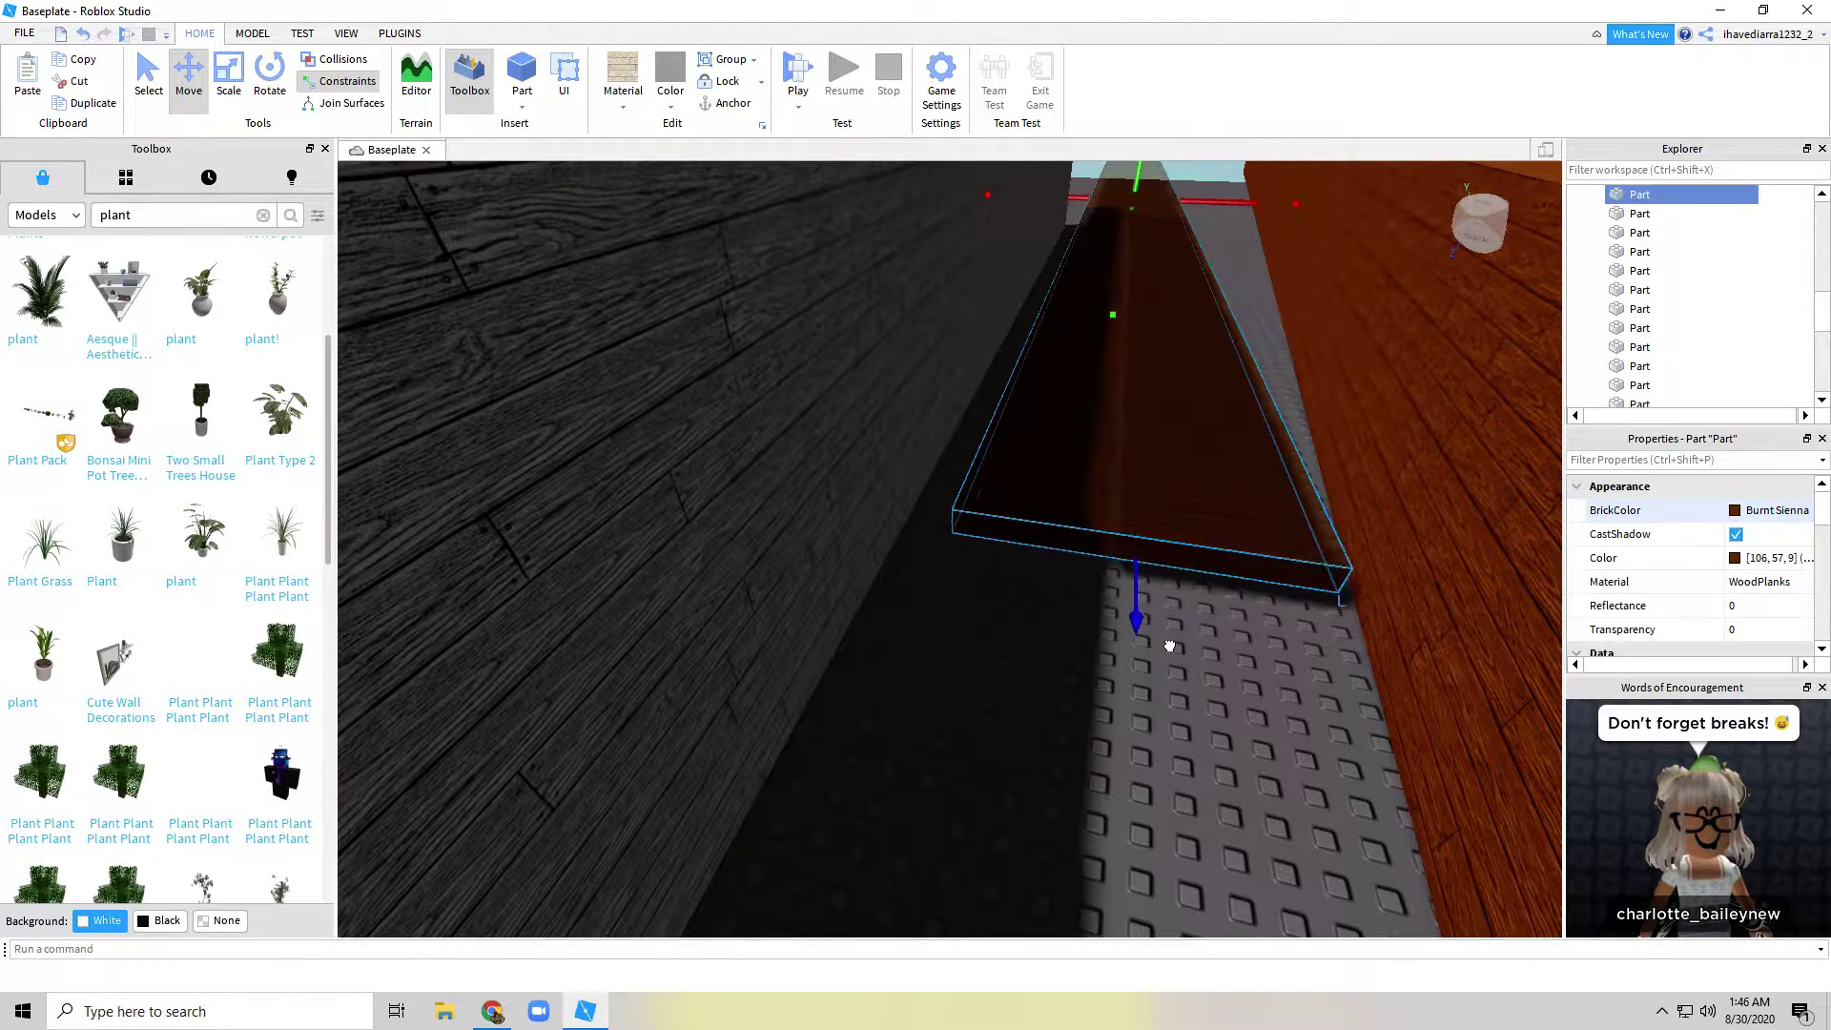
key("s")
left_click_drag(1169, 645, 1178, 848)
right_click_drag(1178, 849, 932, 742)
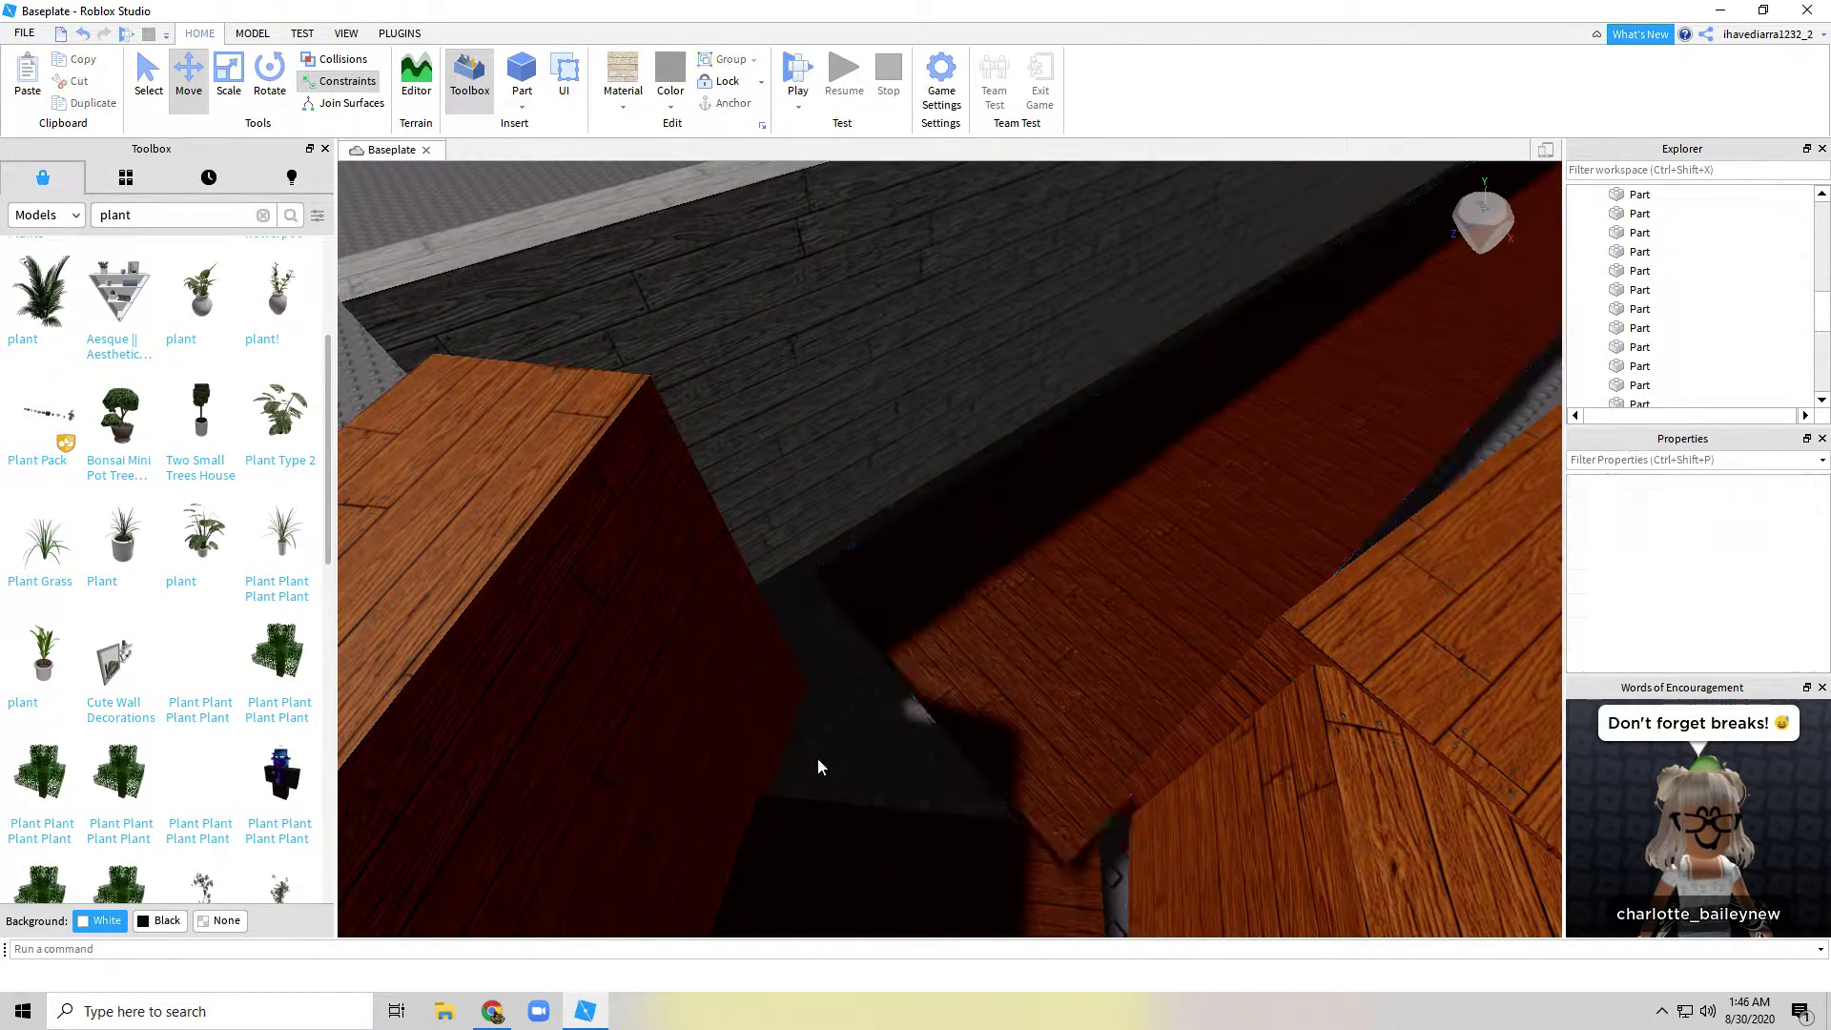
left_click_drag(901, 745, 832, 799)
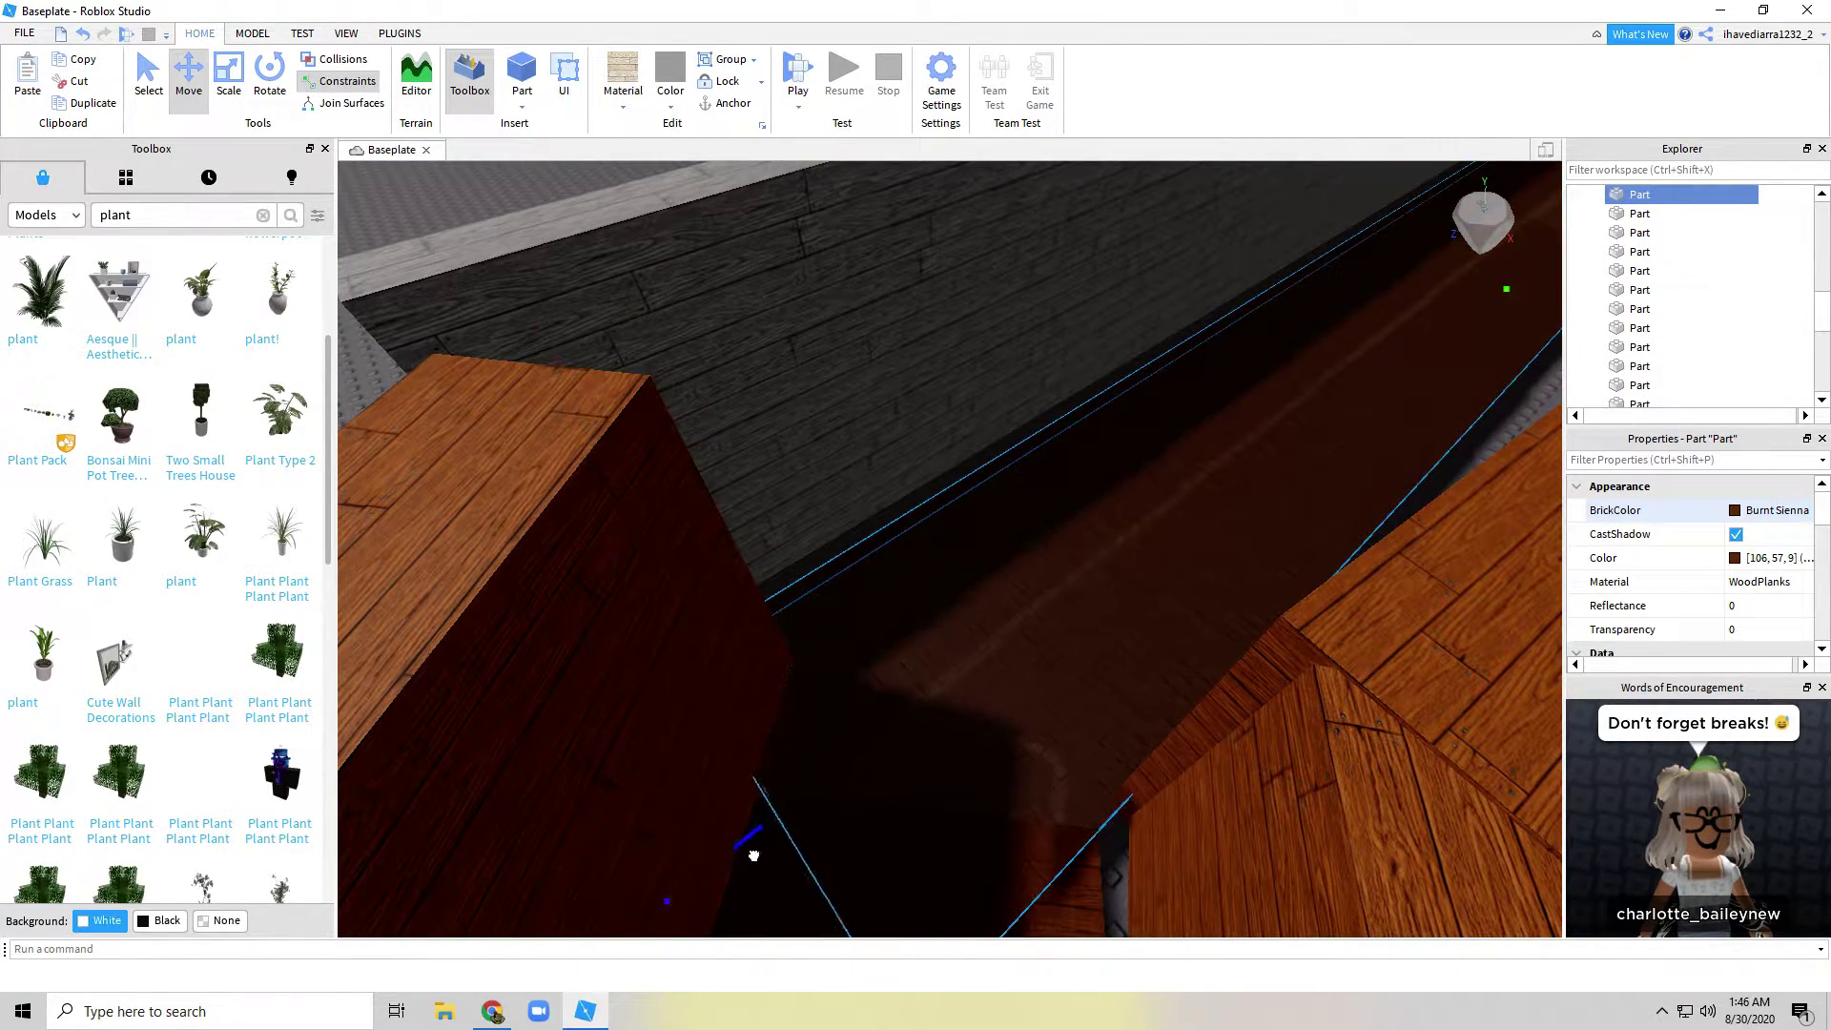
left_click_drag(740, 868, 735, 874)
right_click_drag(735, 874, 1021, 703)
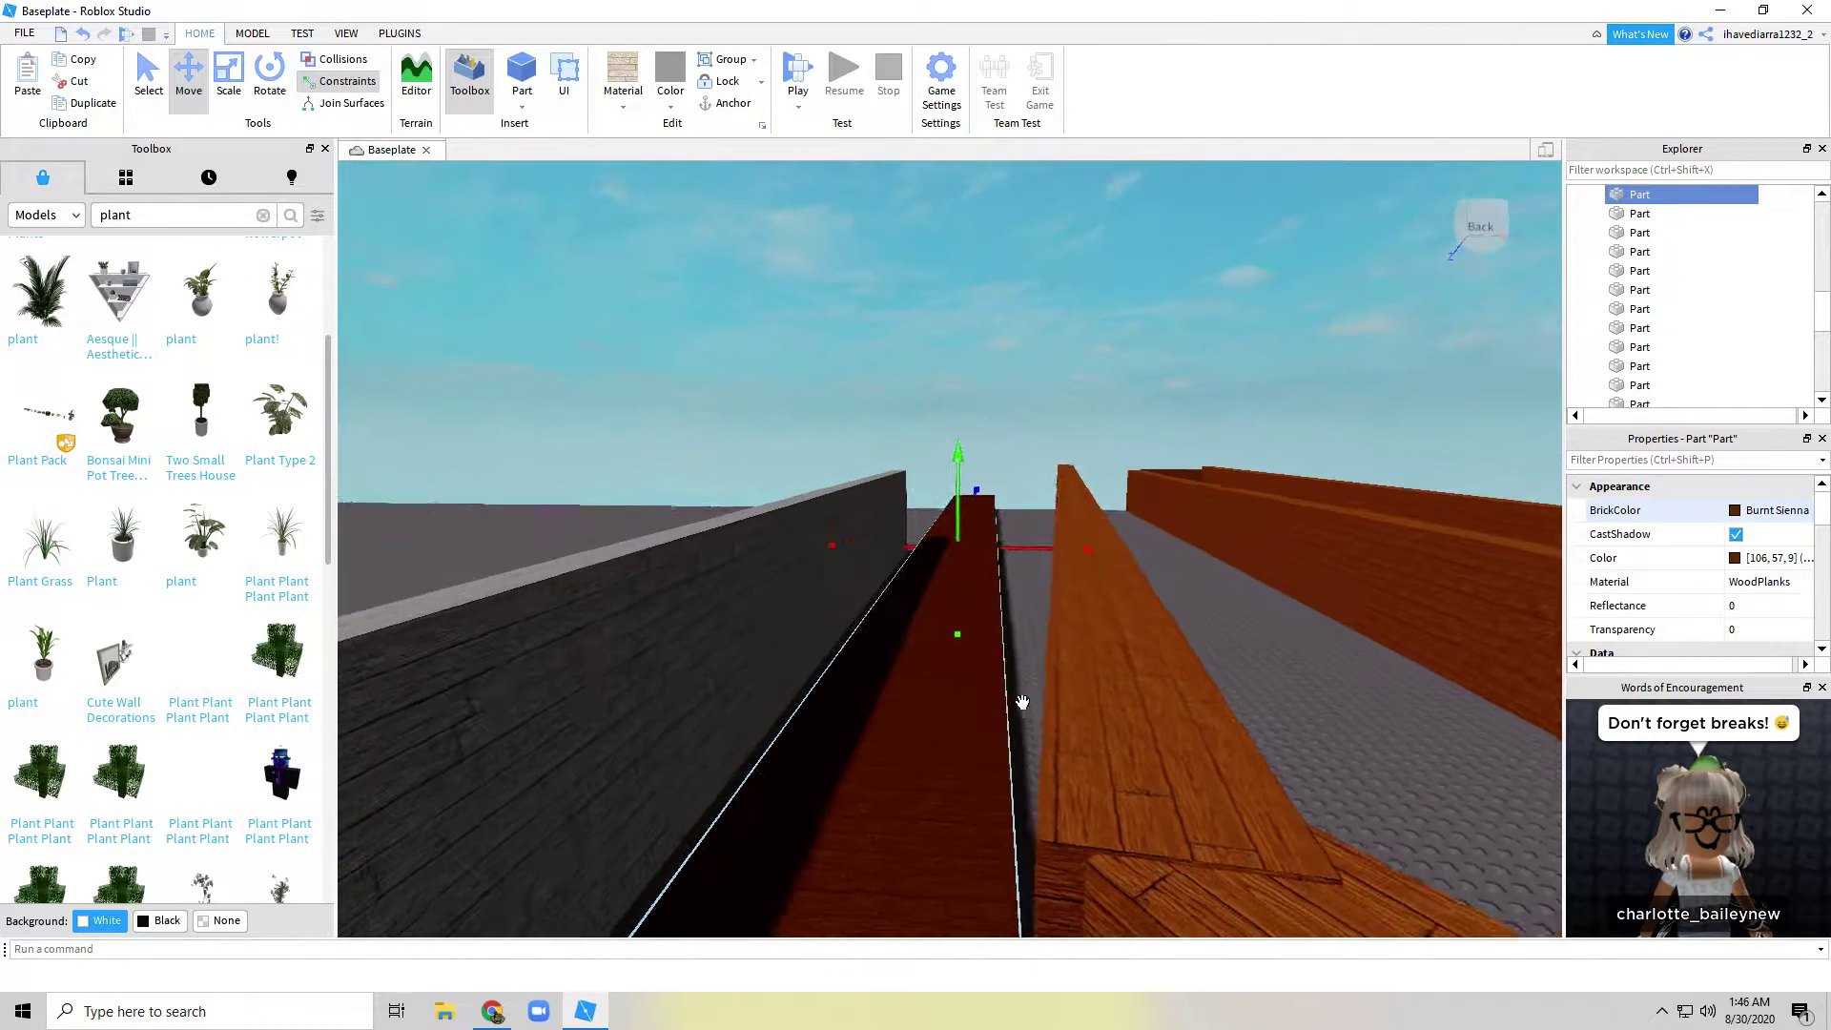
Step: Rotate the long dark orange inner wall parallel to the floor plank and move it against the plank's inner edge
scroll(1021, 702, "up", 3)
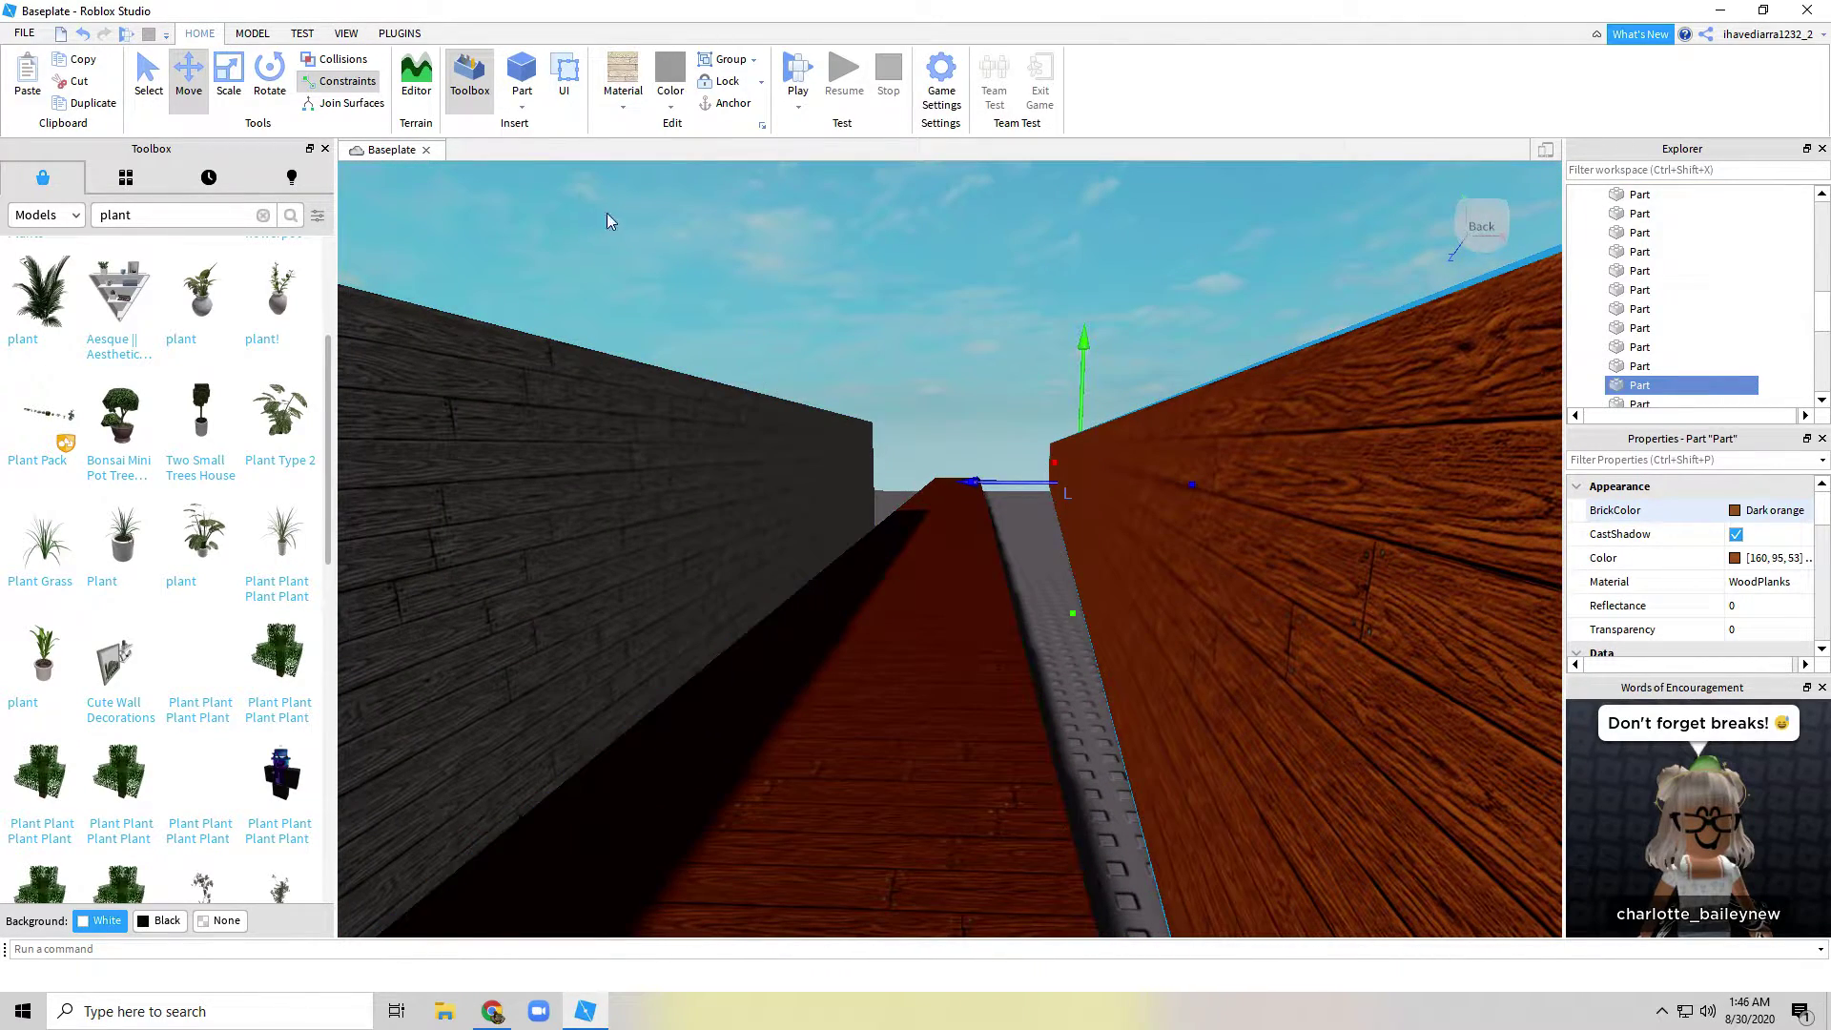
left_click(276, 92)
scroll(719, 516, "down", 5)
right_click_drag(719, 515, 799, 572)
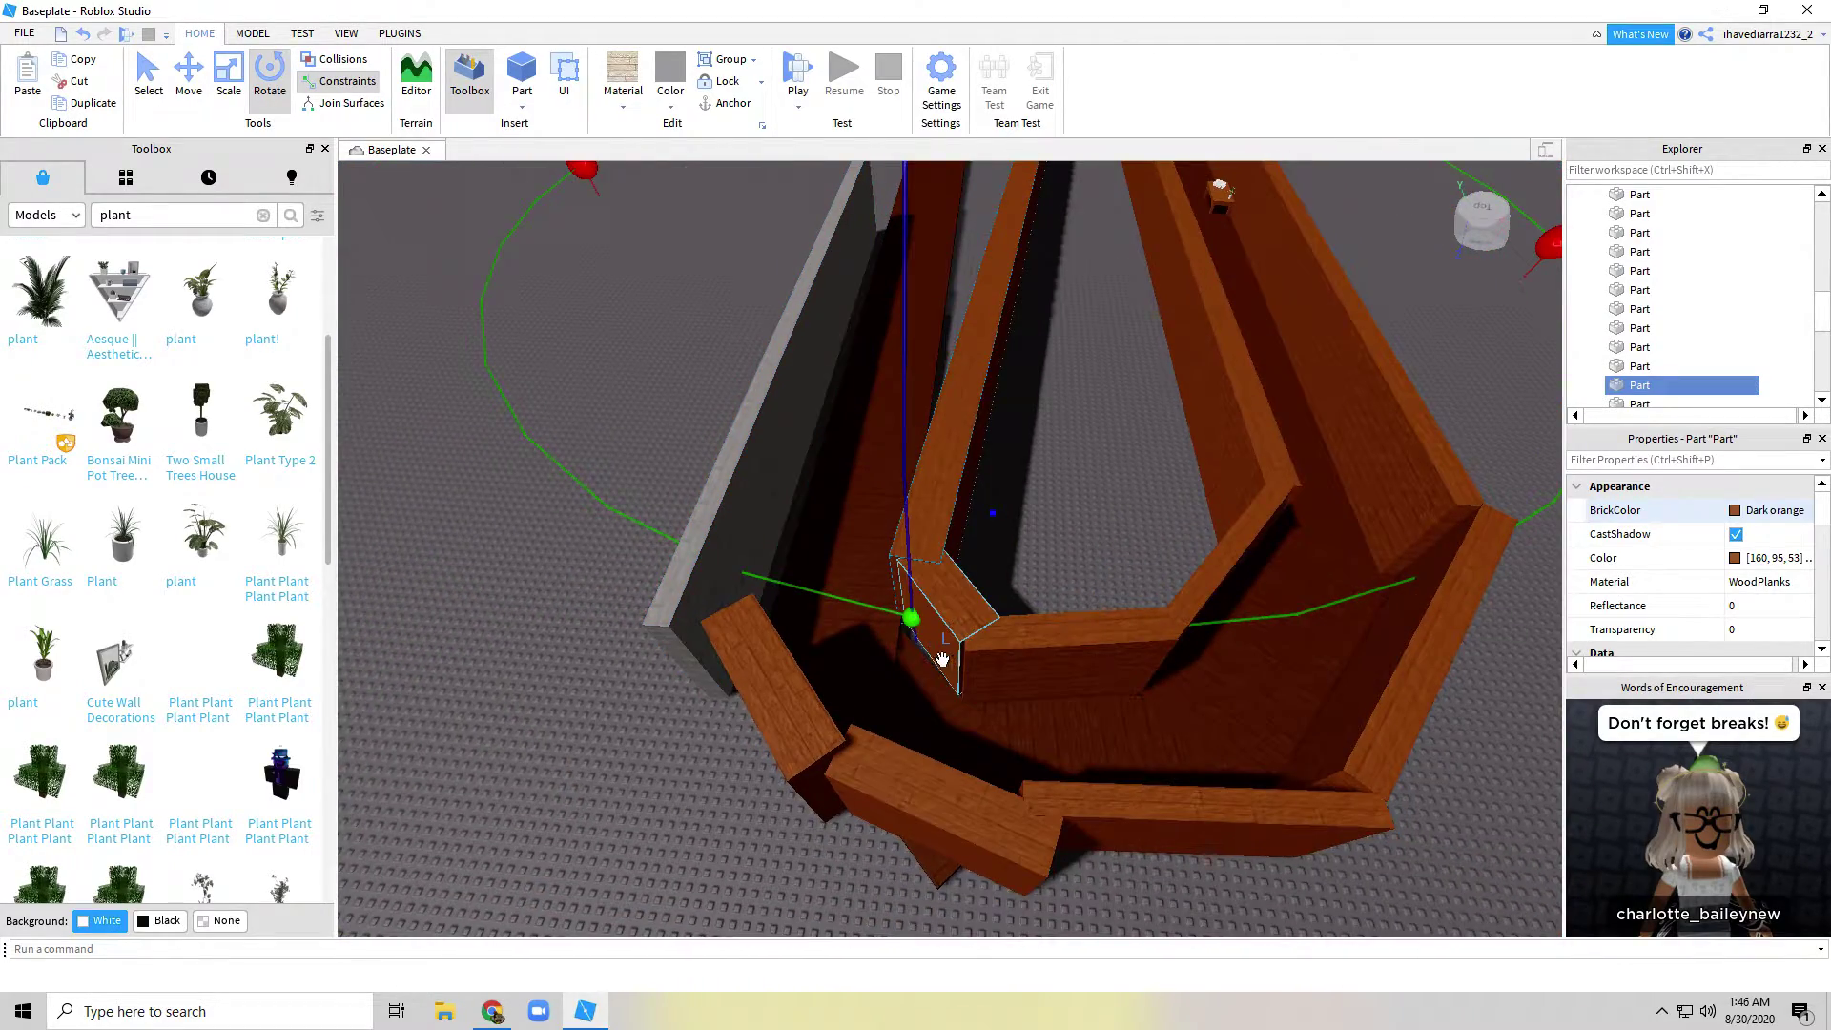
left_click_drag(942, 654, 1044, 672)
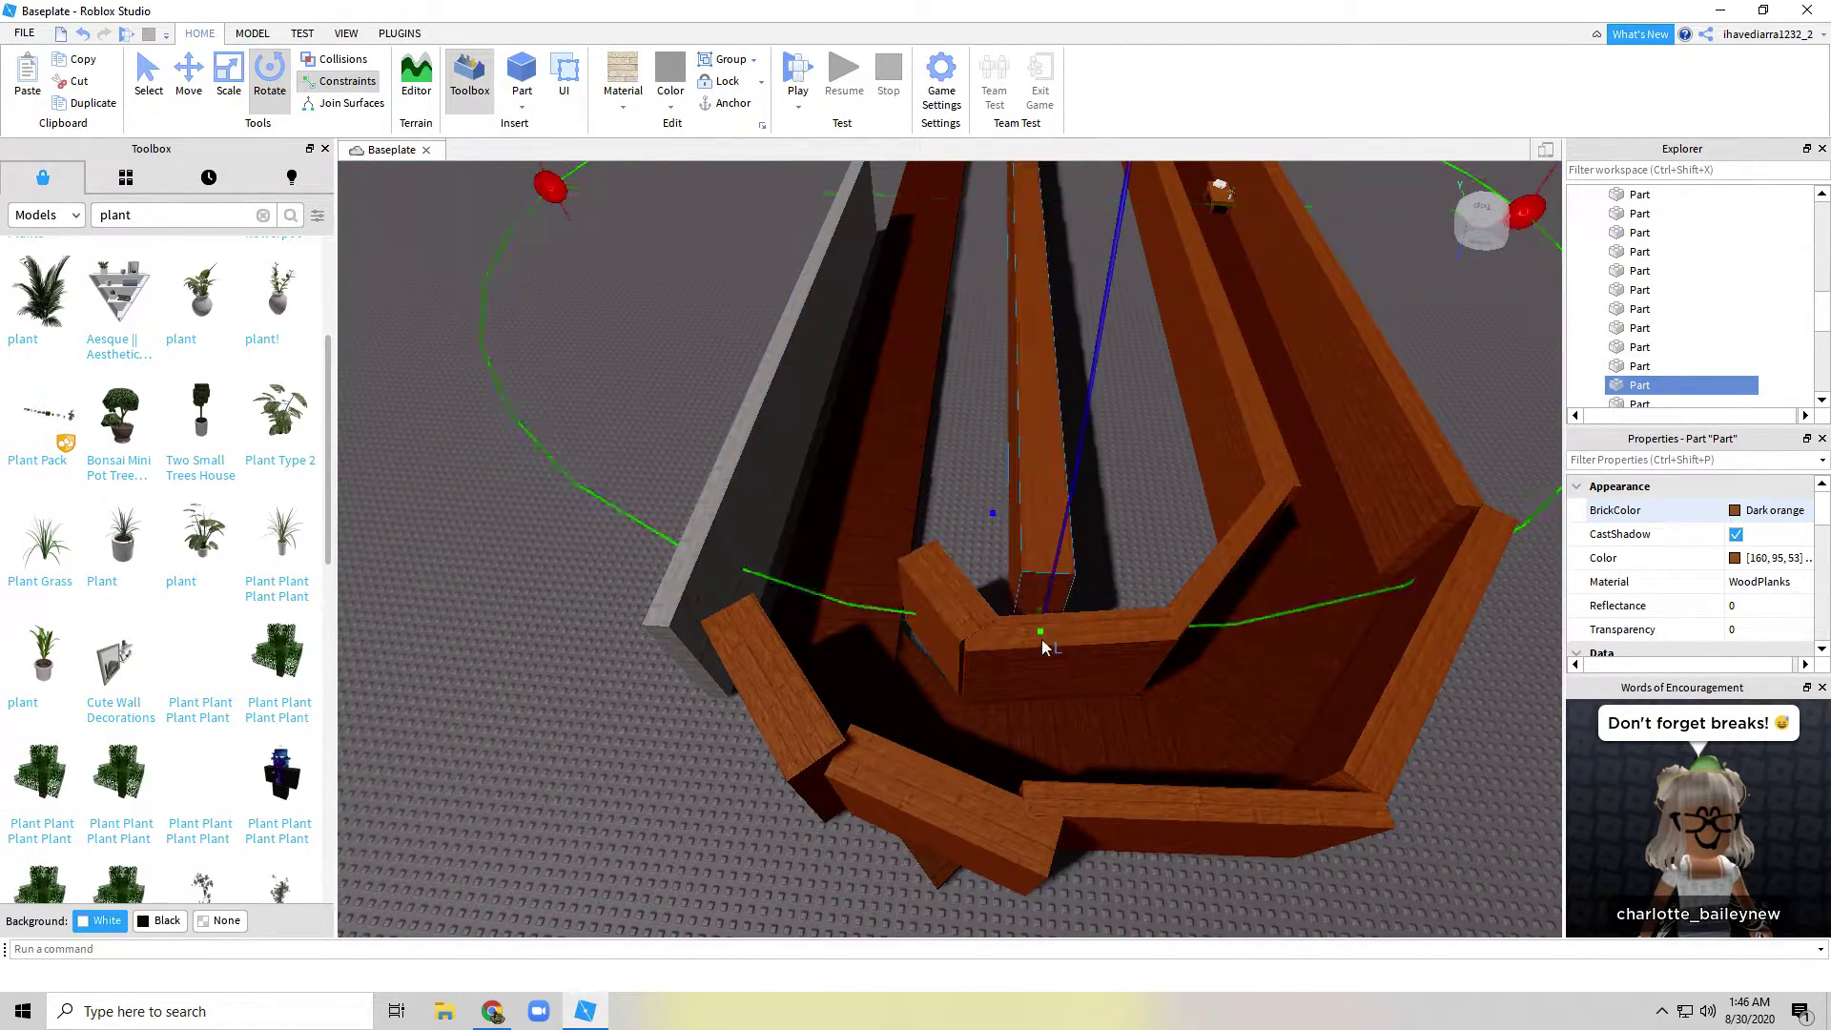
right_click_drag(540, 612, 549, 546)
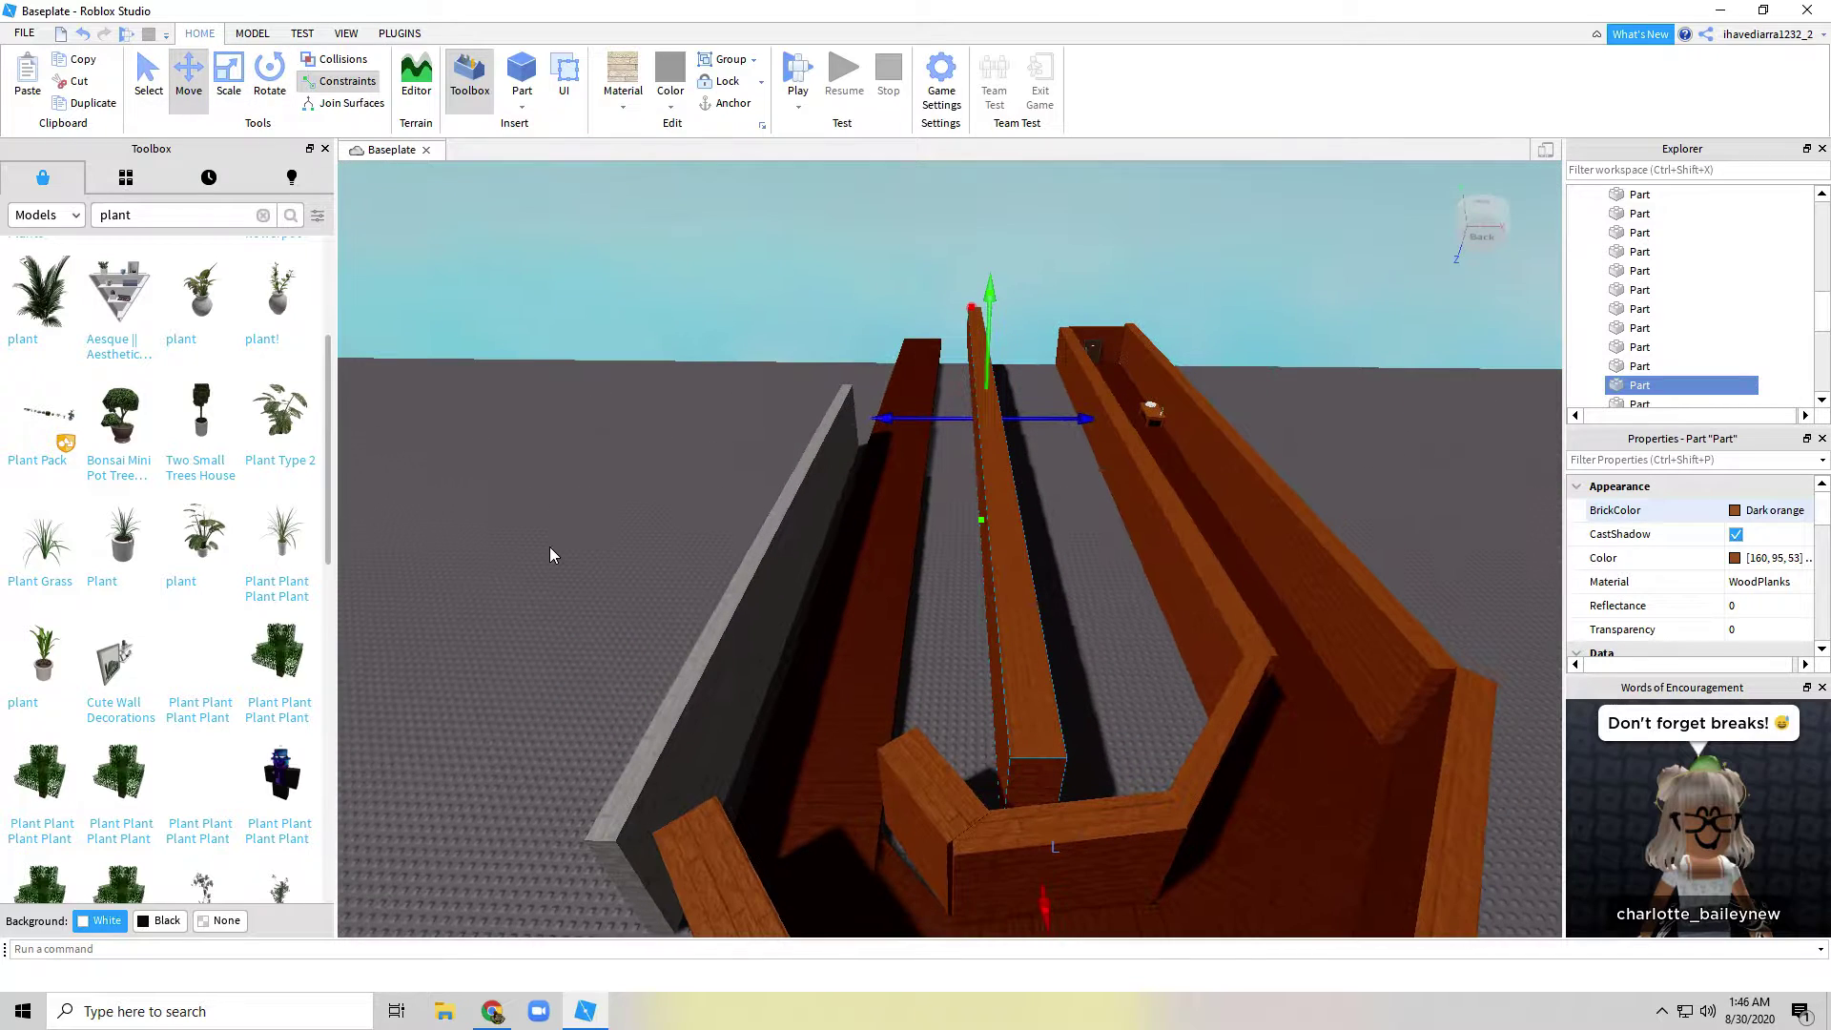
left_click_drag(962, 452, 920, 450)
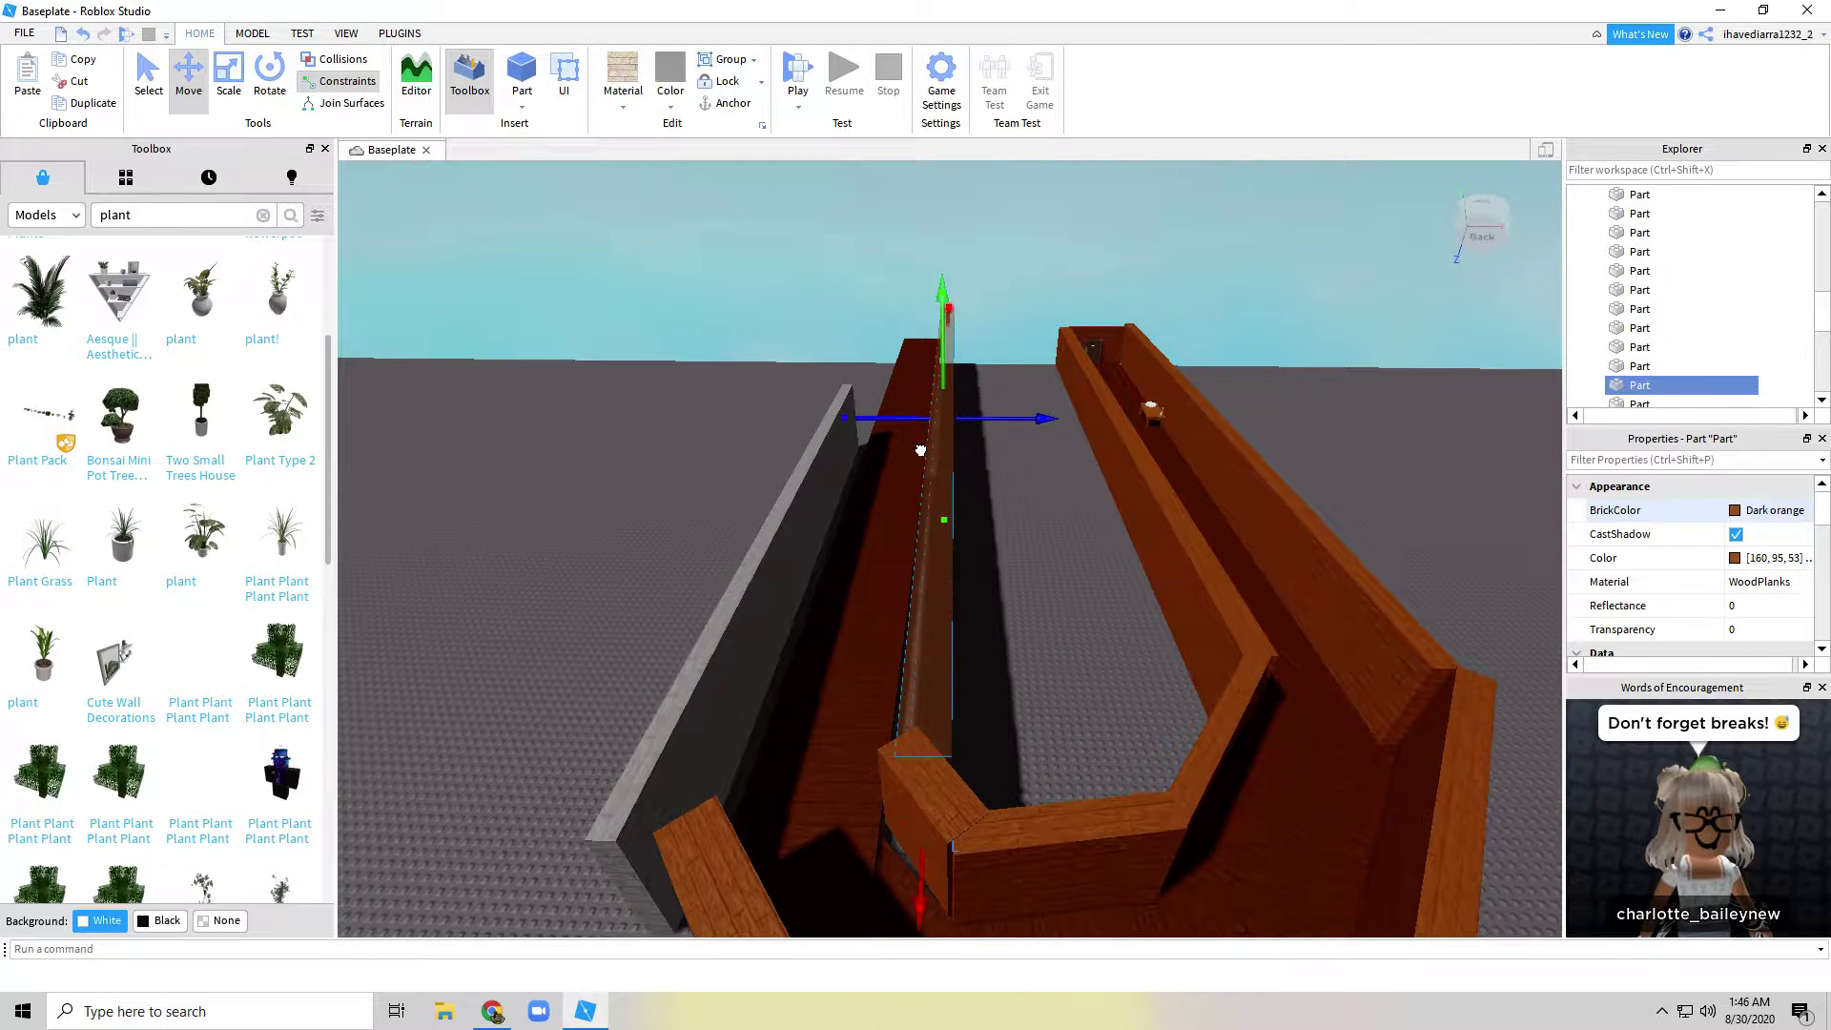
key("a")
left_click(719, 516)
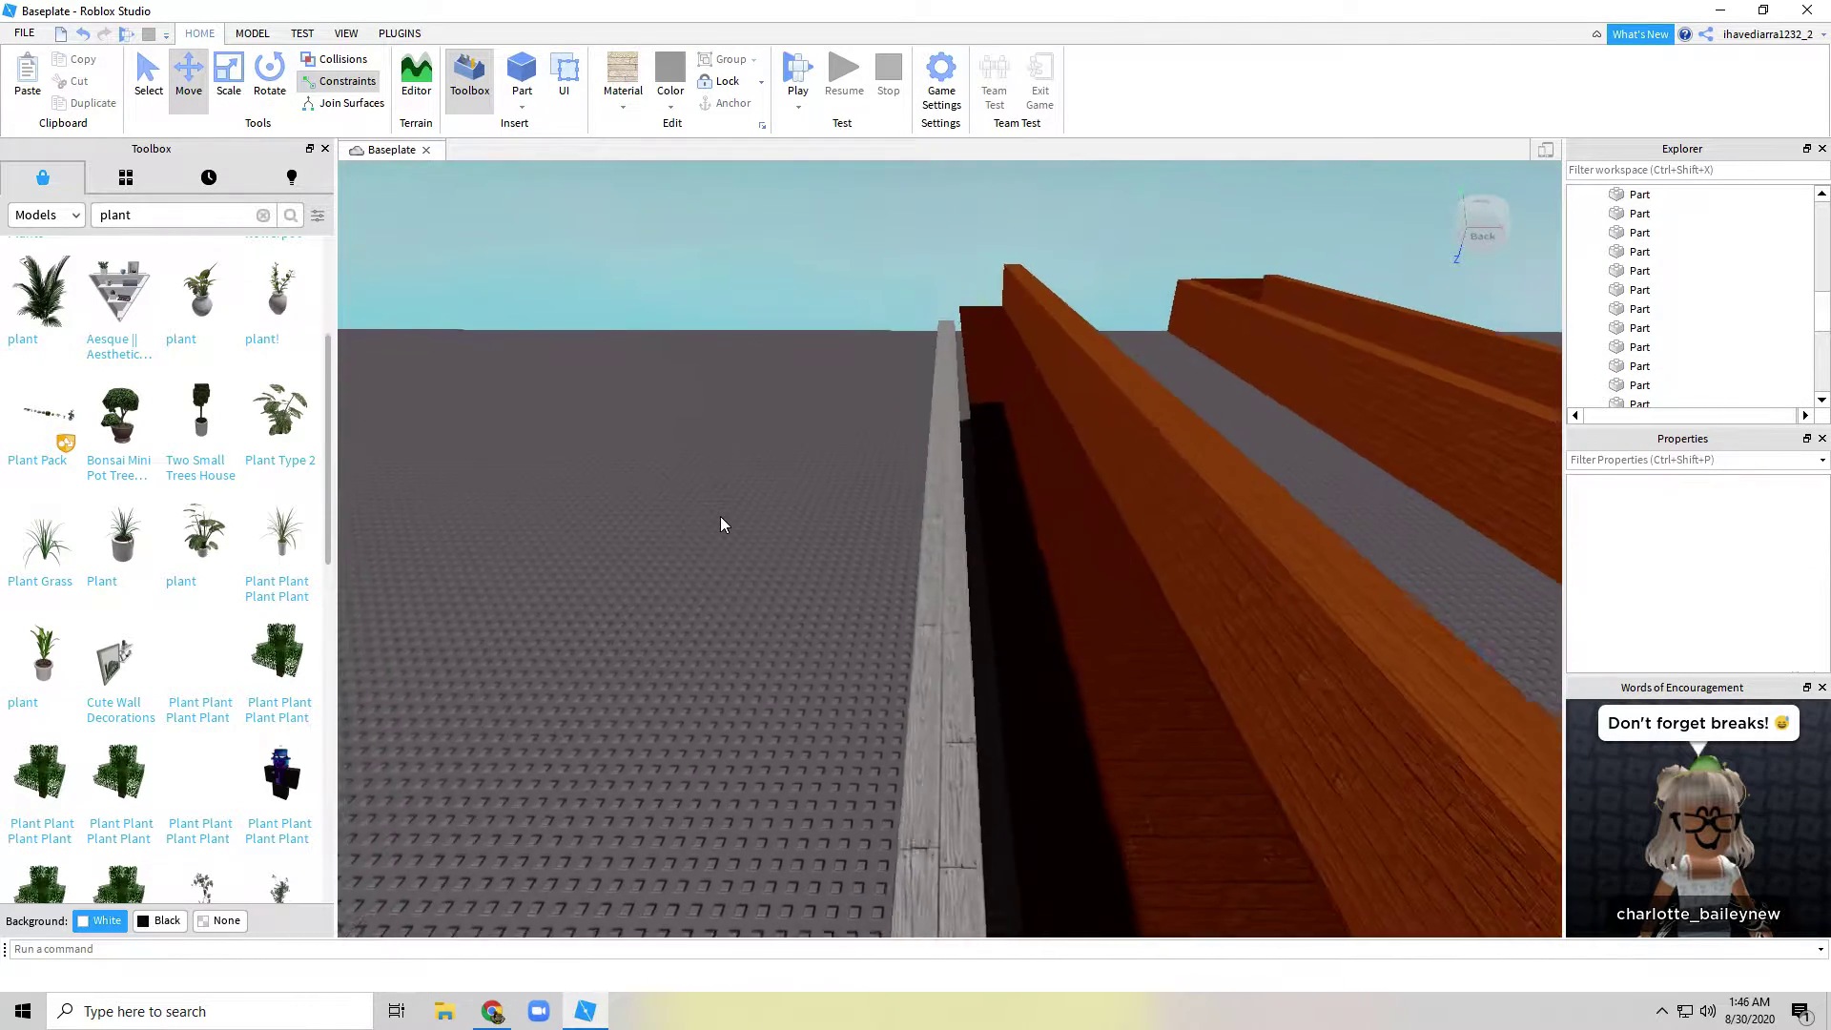
Step: Stretch the grey outer panel along the floor plank's outer edge towards the far end of the corridor
right_click_drag(719, 517, 751, 546)
scroll(750, 545, "up", 3)
scroll(750, 546, "down", 3)
left_click(860, 642)
left_click_drag(987, 568, 1038, 579)
left_click(824, 591)
right_click_drag(824, 591, 345, 131)
key("d")
key("w")
key("s")
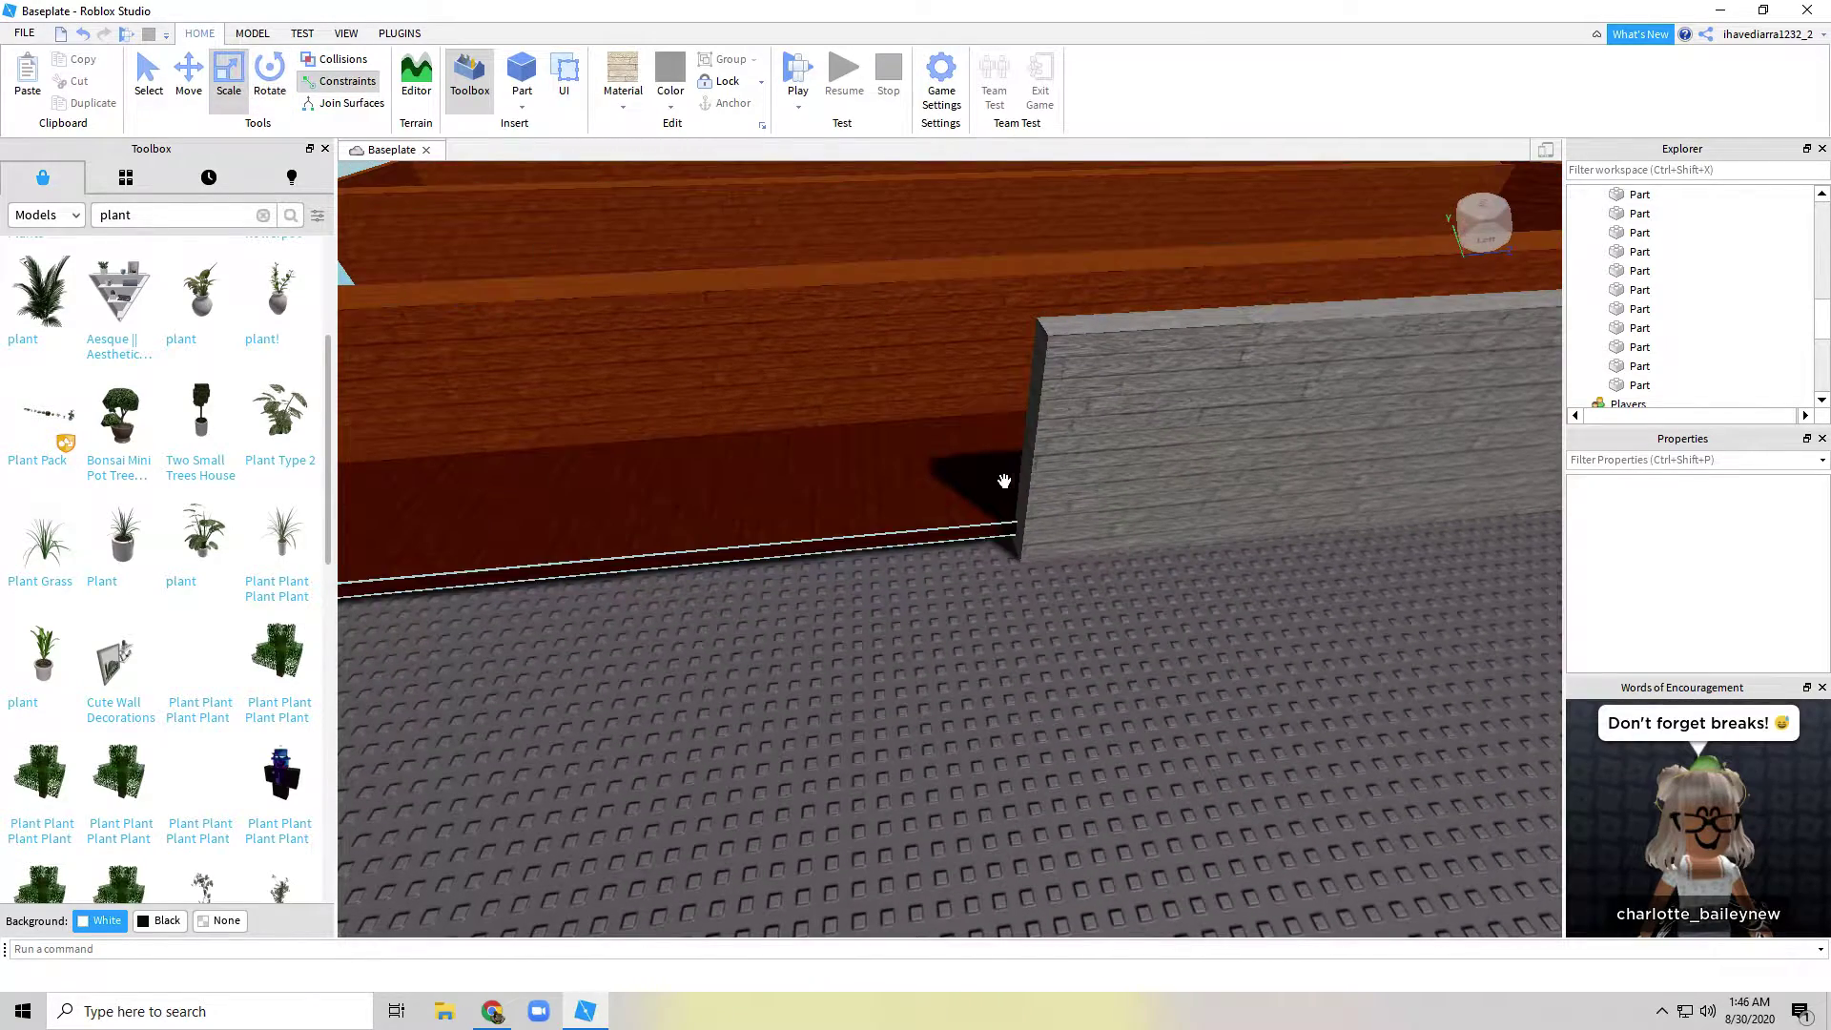
left_click_drag(1041, 496, 602, 674)
key("a")
right_click_drag(601, 674, 633, 203)
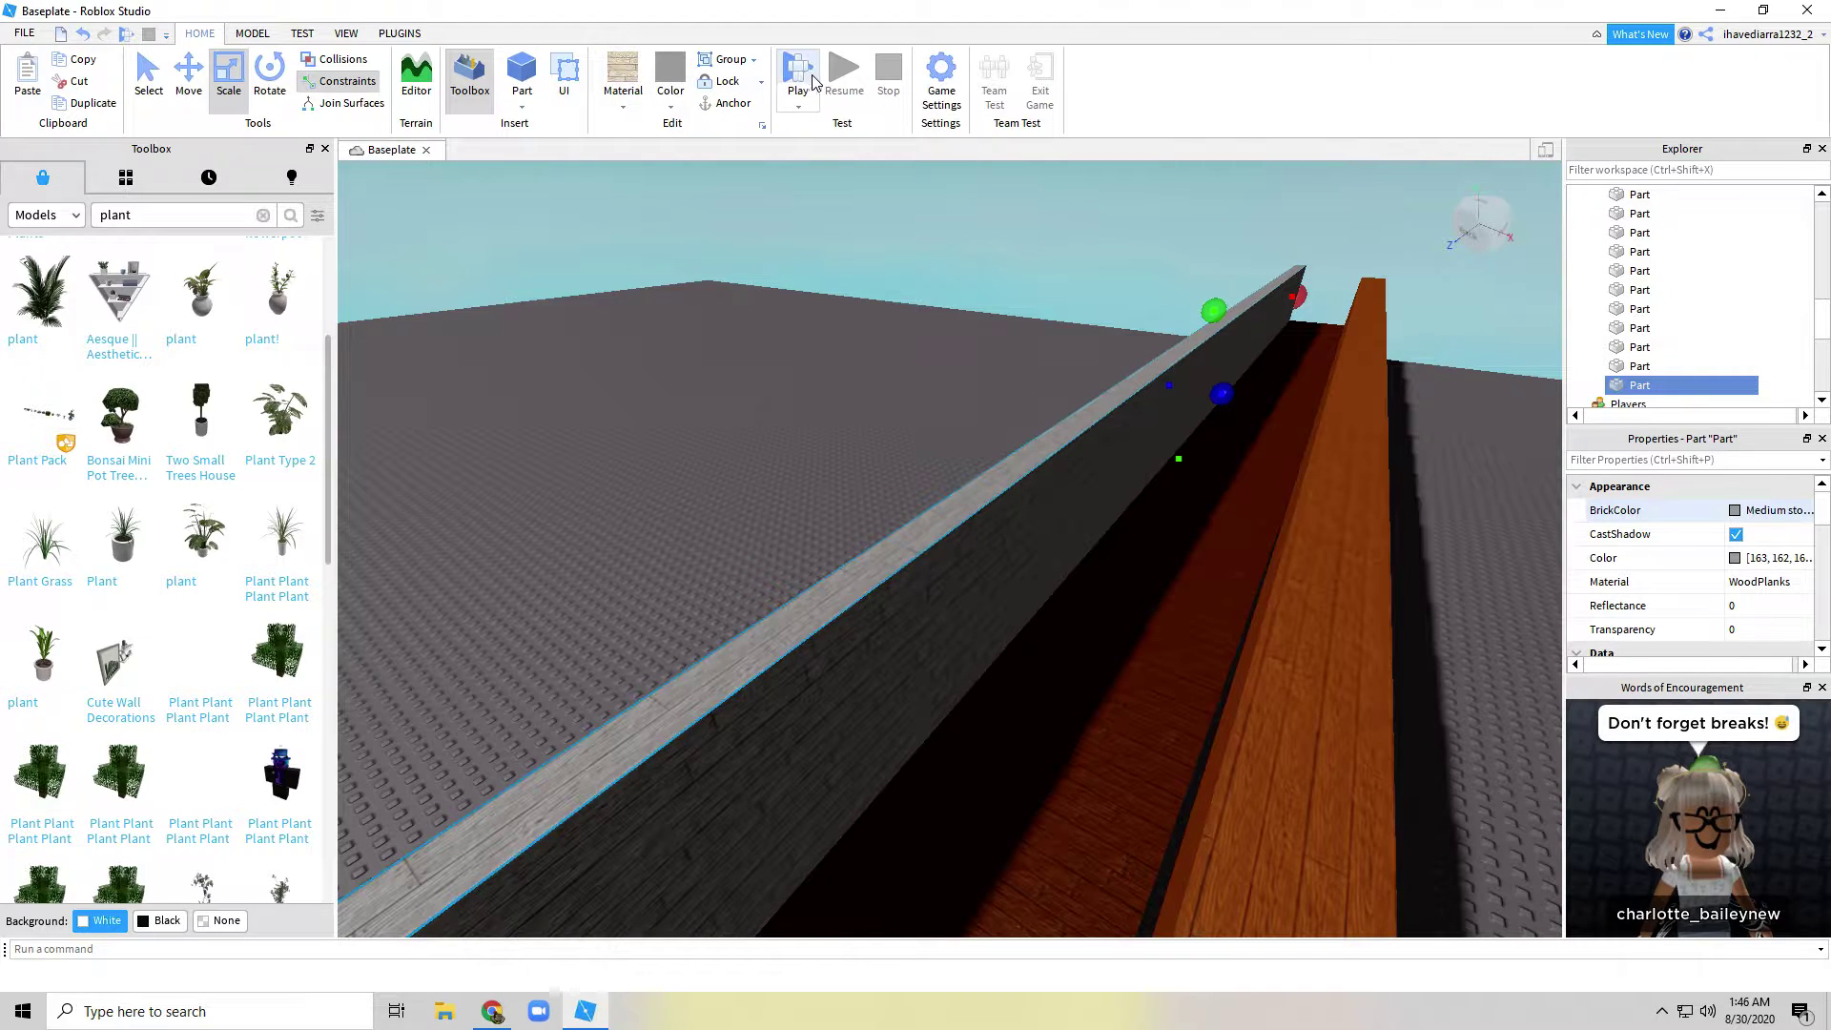
Step: Set the grey outer panel's BrickColor to Dark orange and anchor it
left_click(1735, 511)
left_click(1728, 821)
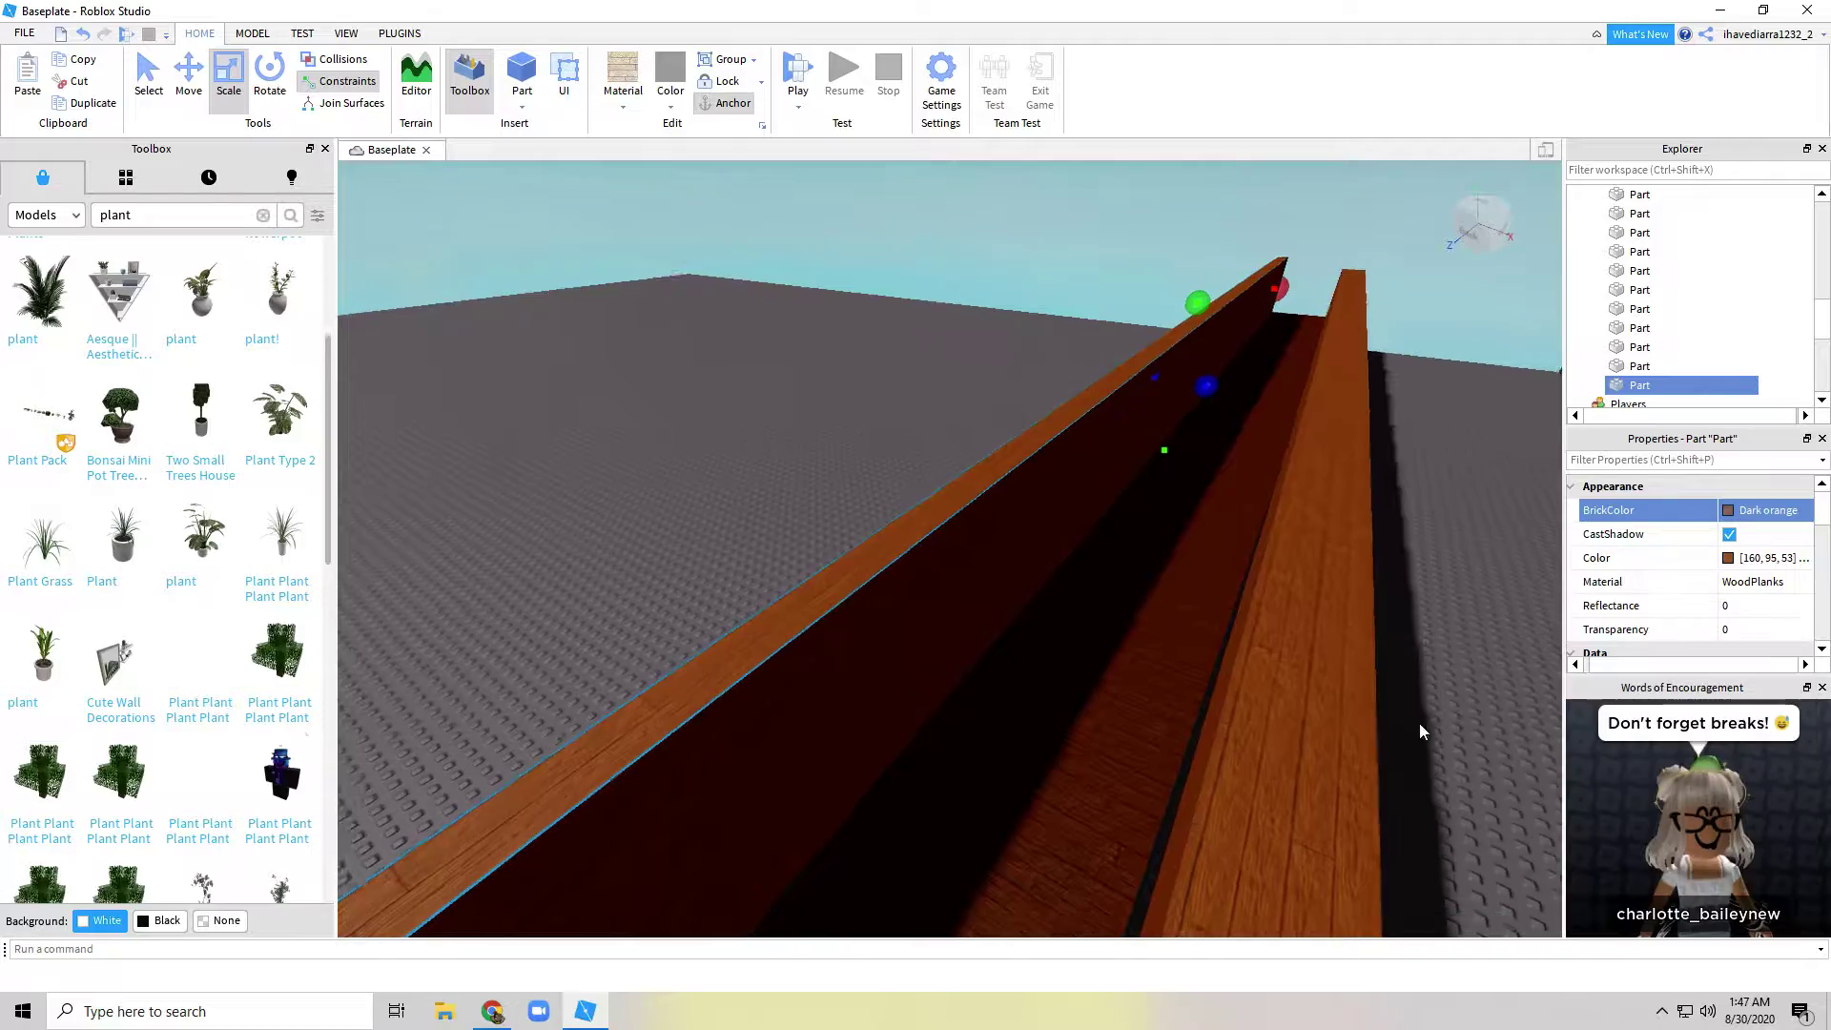
Step: Extend the Burnt Sienna floor part at the inner corner to close the gap beneath the wall
right_click_drag(1418, 723, 1218, 707)
scroll(1218, 706, "up", 4)
scroll(1217, 707, "down", 4)
scroll(1218, 706, "down", 6)
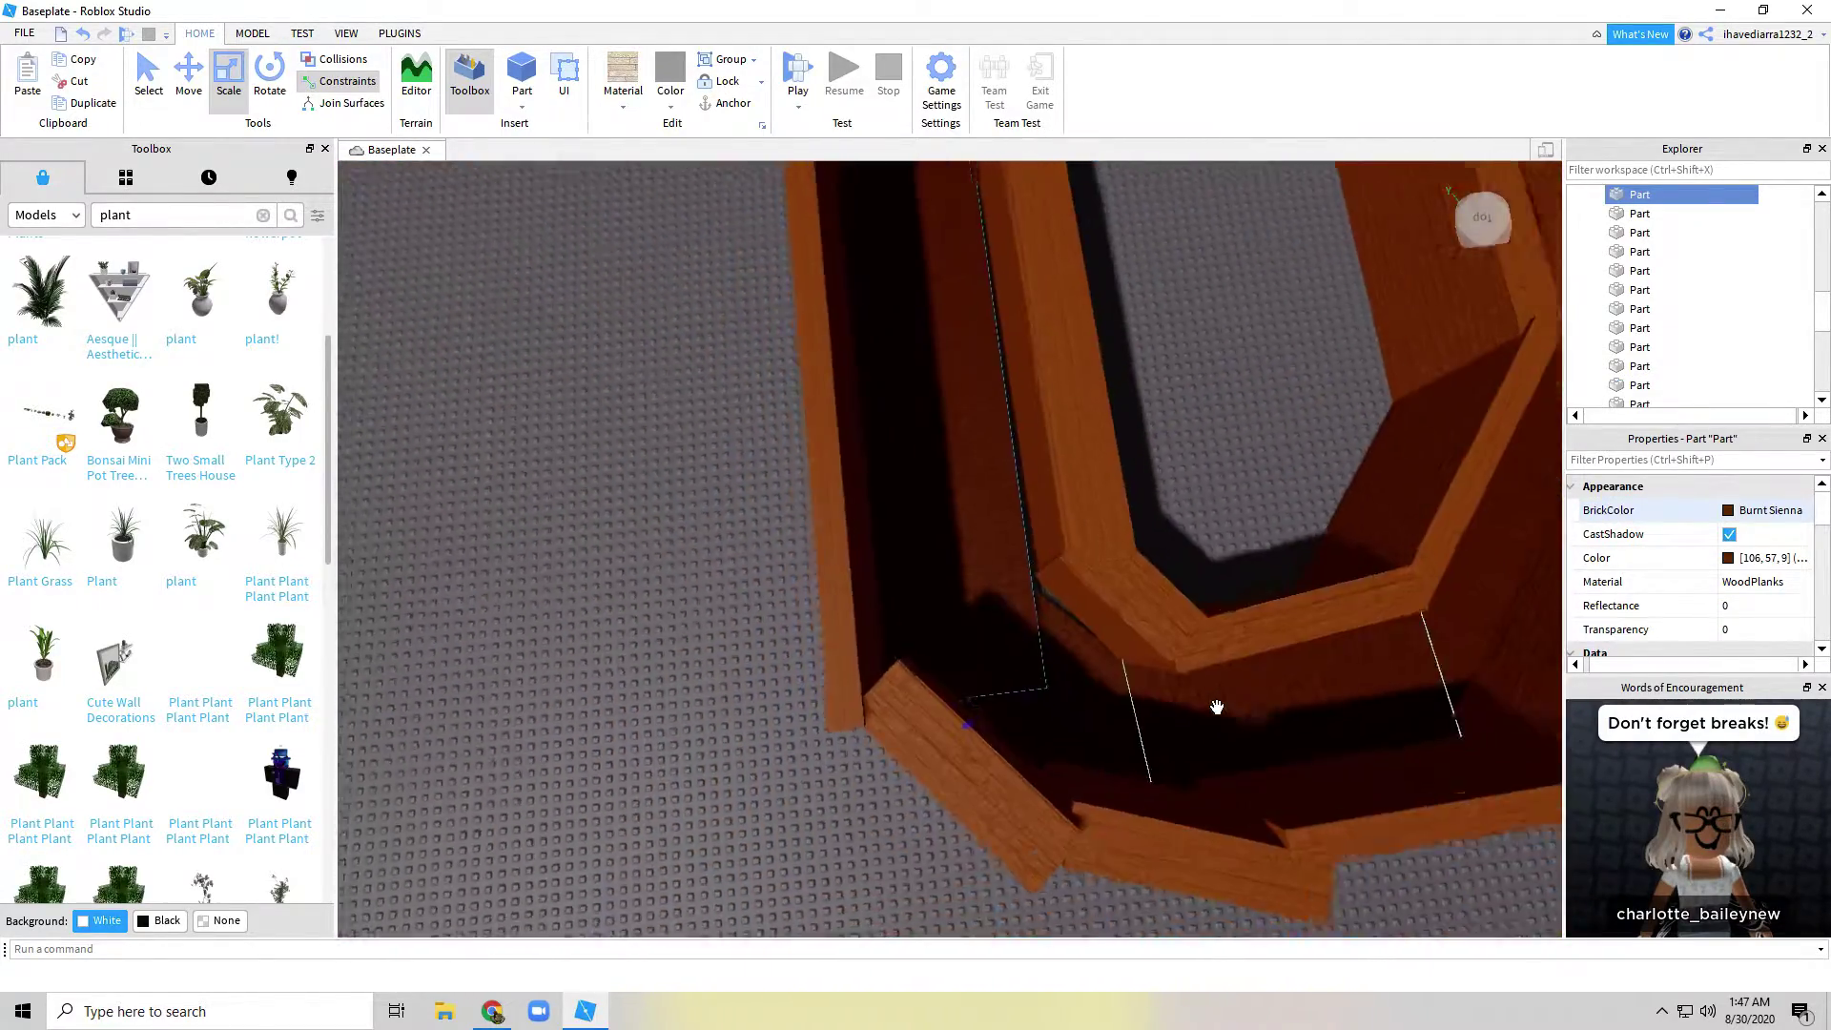
left_click(871, 742)
right_click_drag(872, 742, 920, 734)
scroll(910, 770, "up", 5)
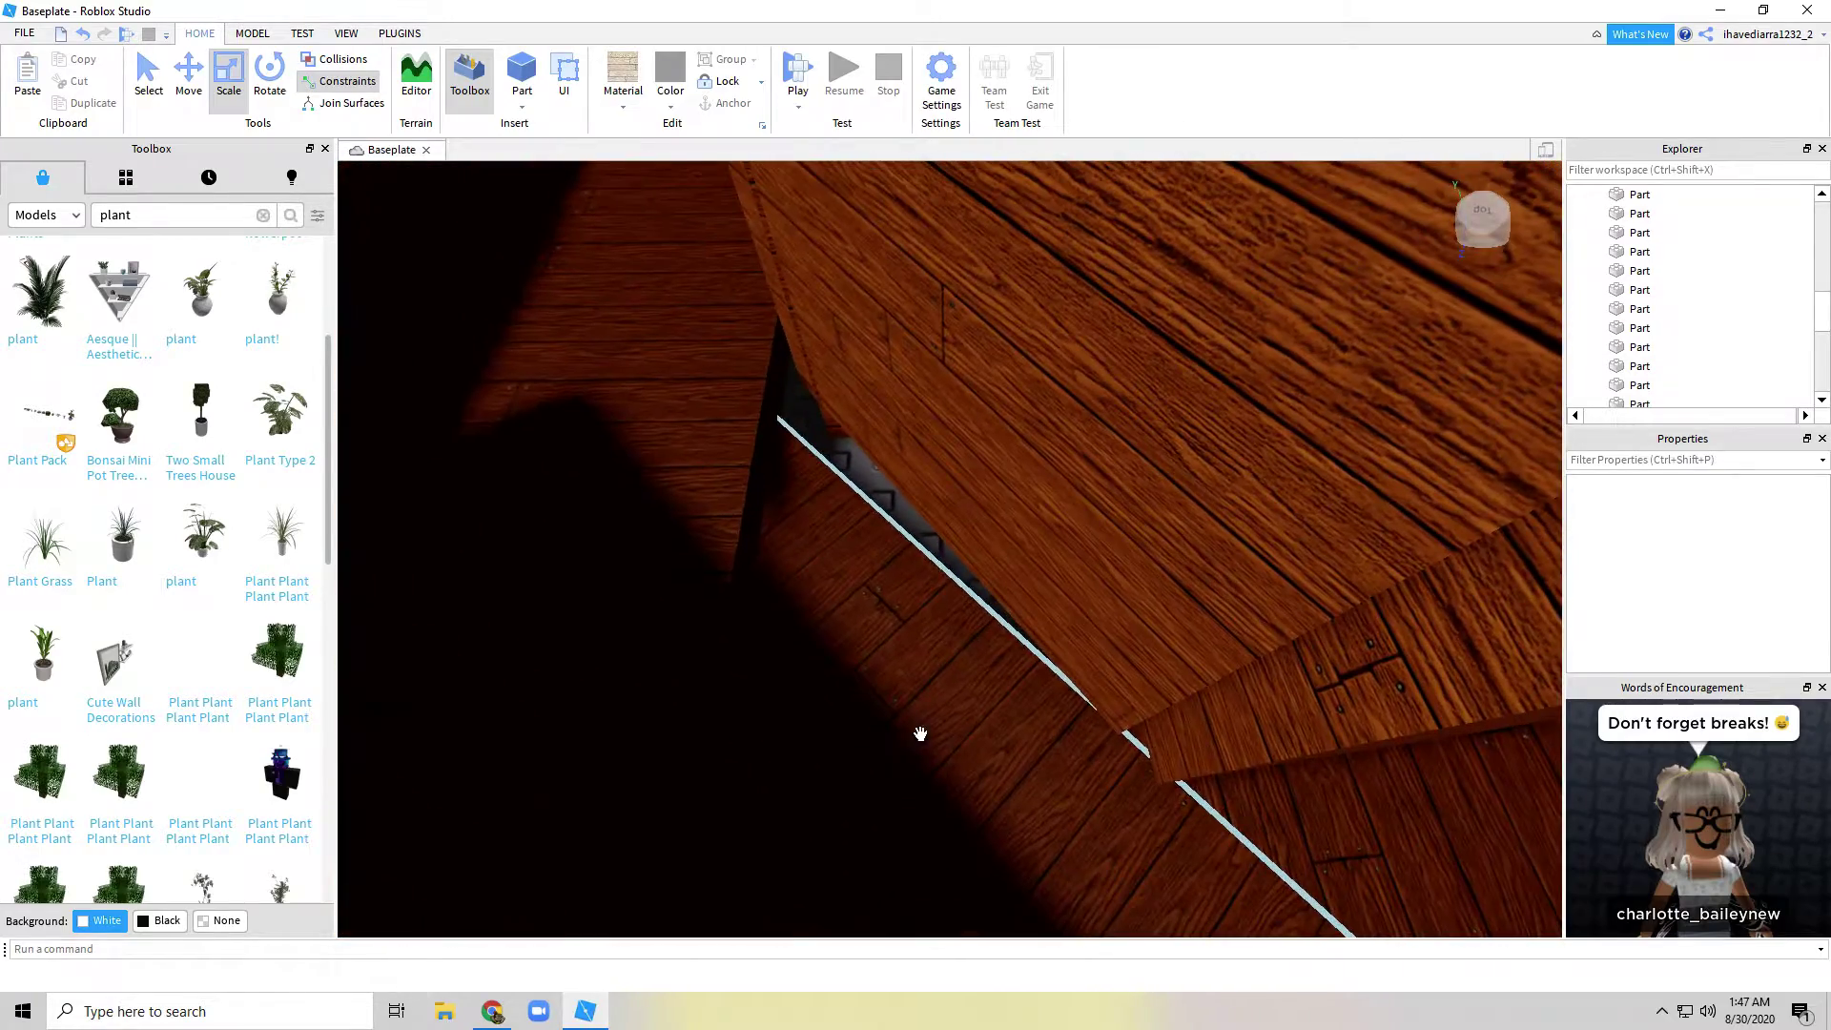
right_click_drag(1027, 487, 1132, 450)
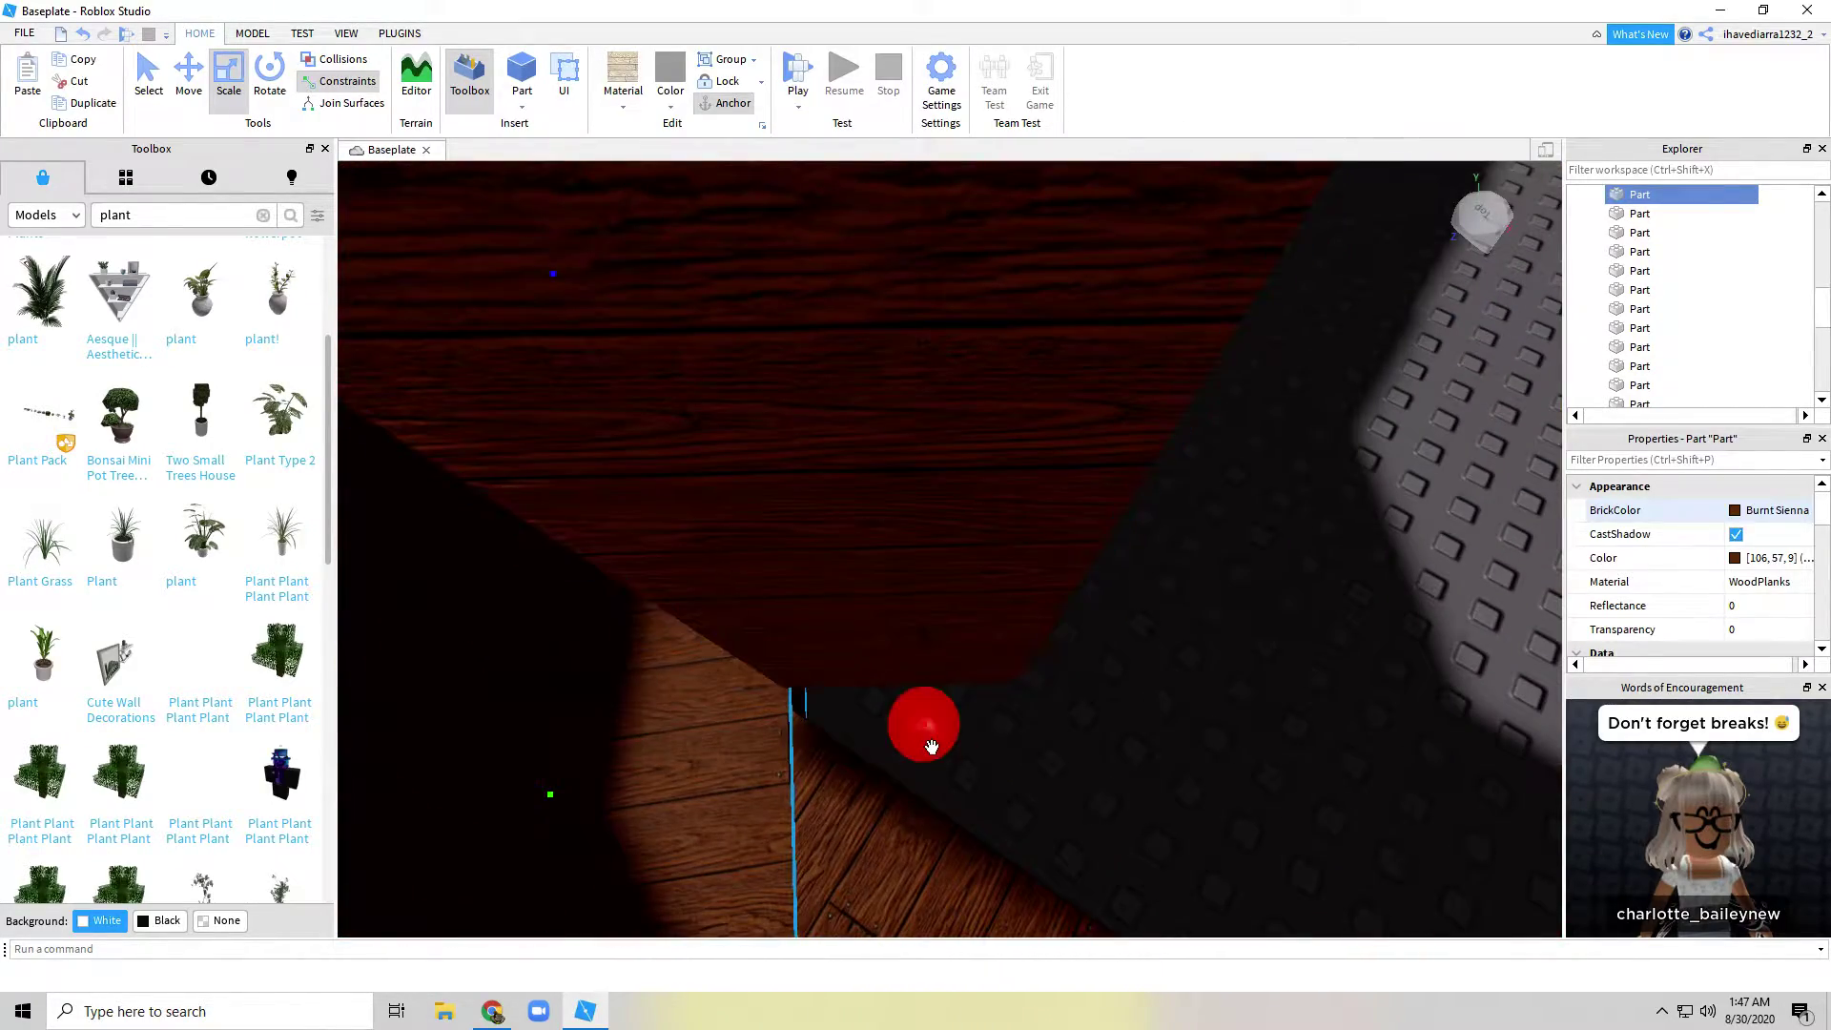
left_click_drag(931, 746, 977, 755)
right_click_drag(956, 735, 1115, 717)
middle_click_drag(1115, 717, 1183, 465)
scroll(1182, 466, "down", 3)
scroll(1182, 465, "up", 3)
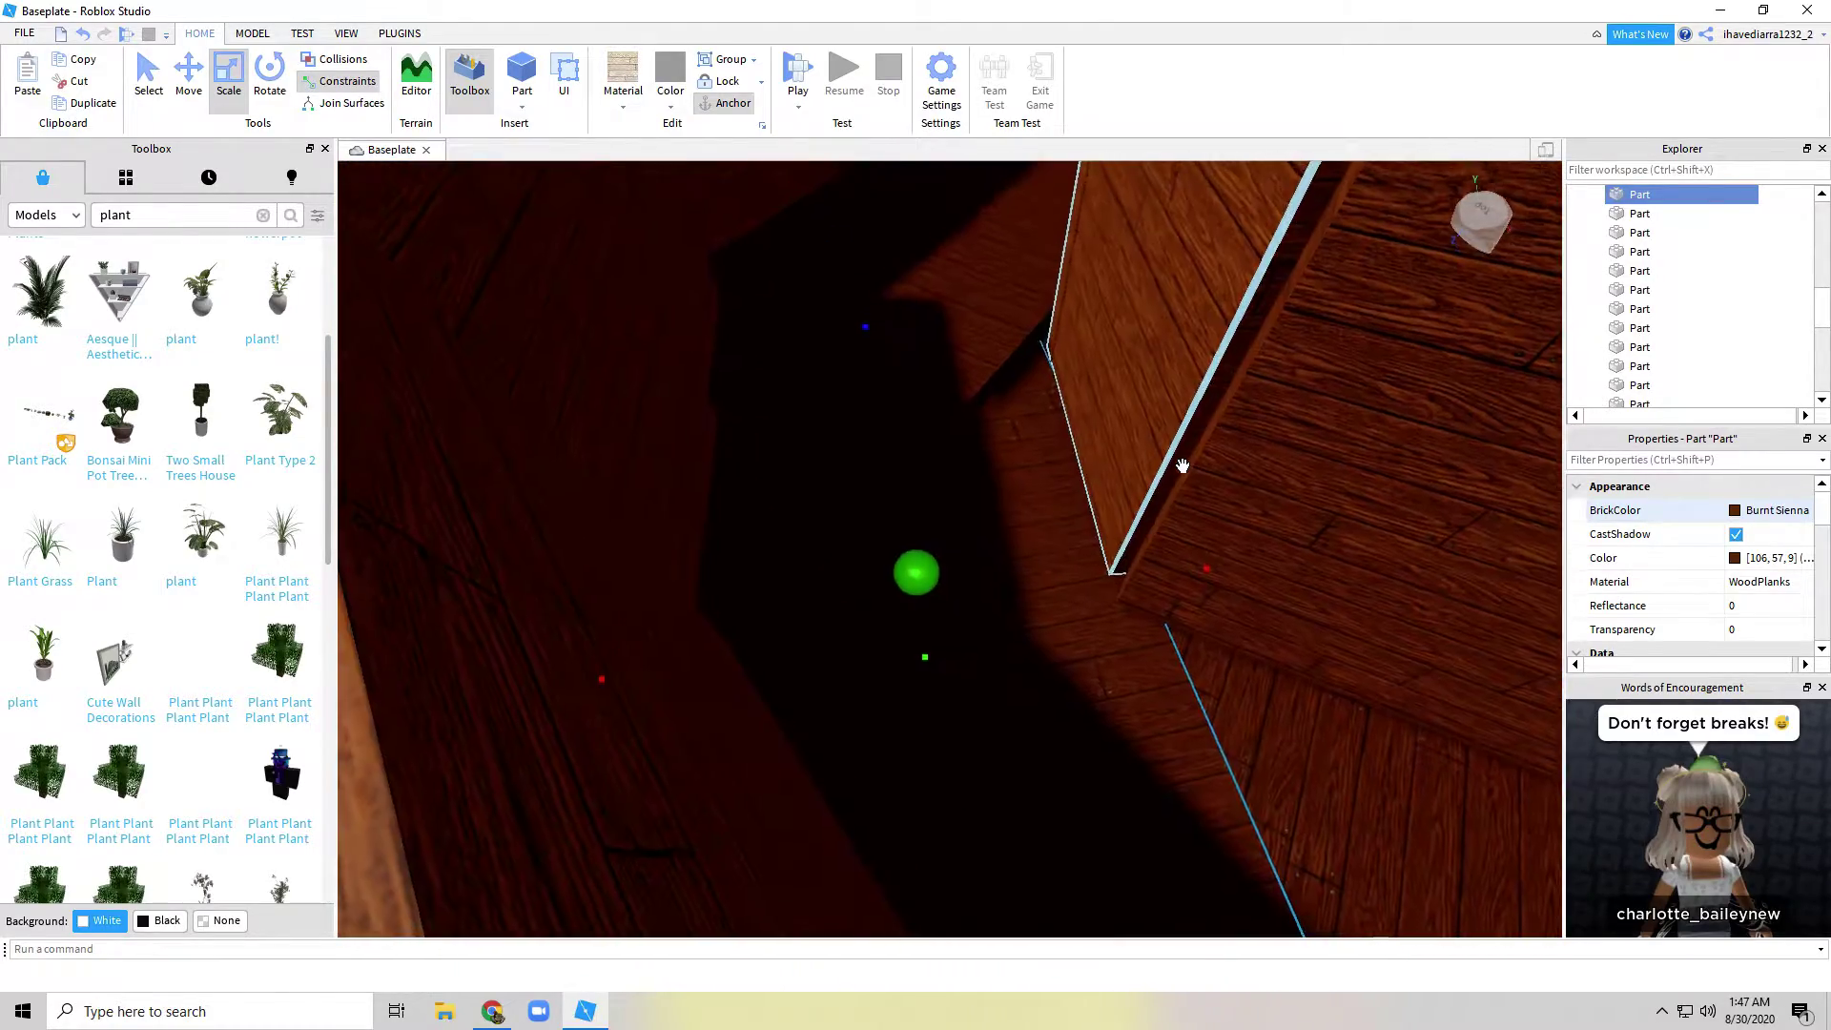
scroll(1180, 465, "down", 5)
left_click(1027, 550)
Step: Insert the Wooden Desk from the recent models and place it on the baseplate outside the corridor
right_click_drag(1026, 547, 1055, 572)
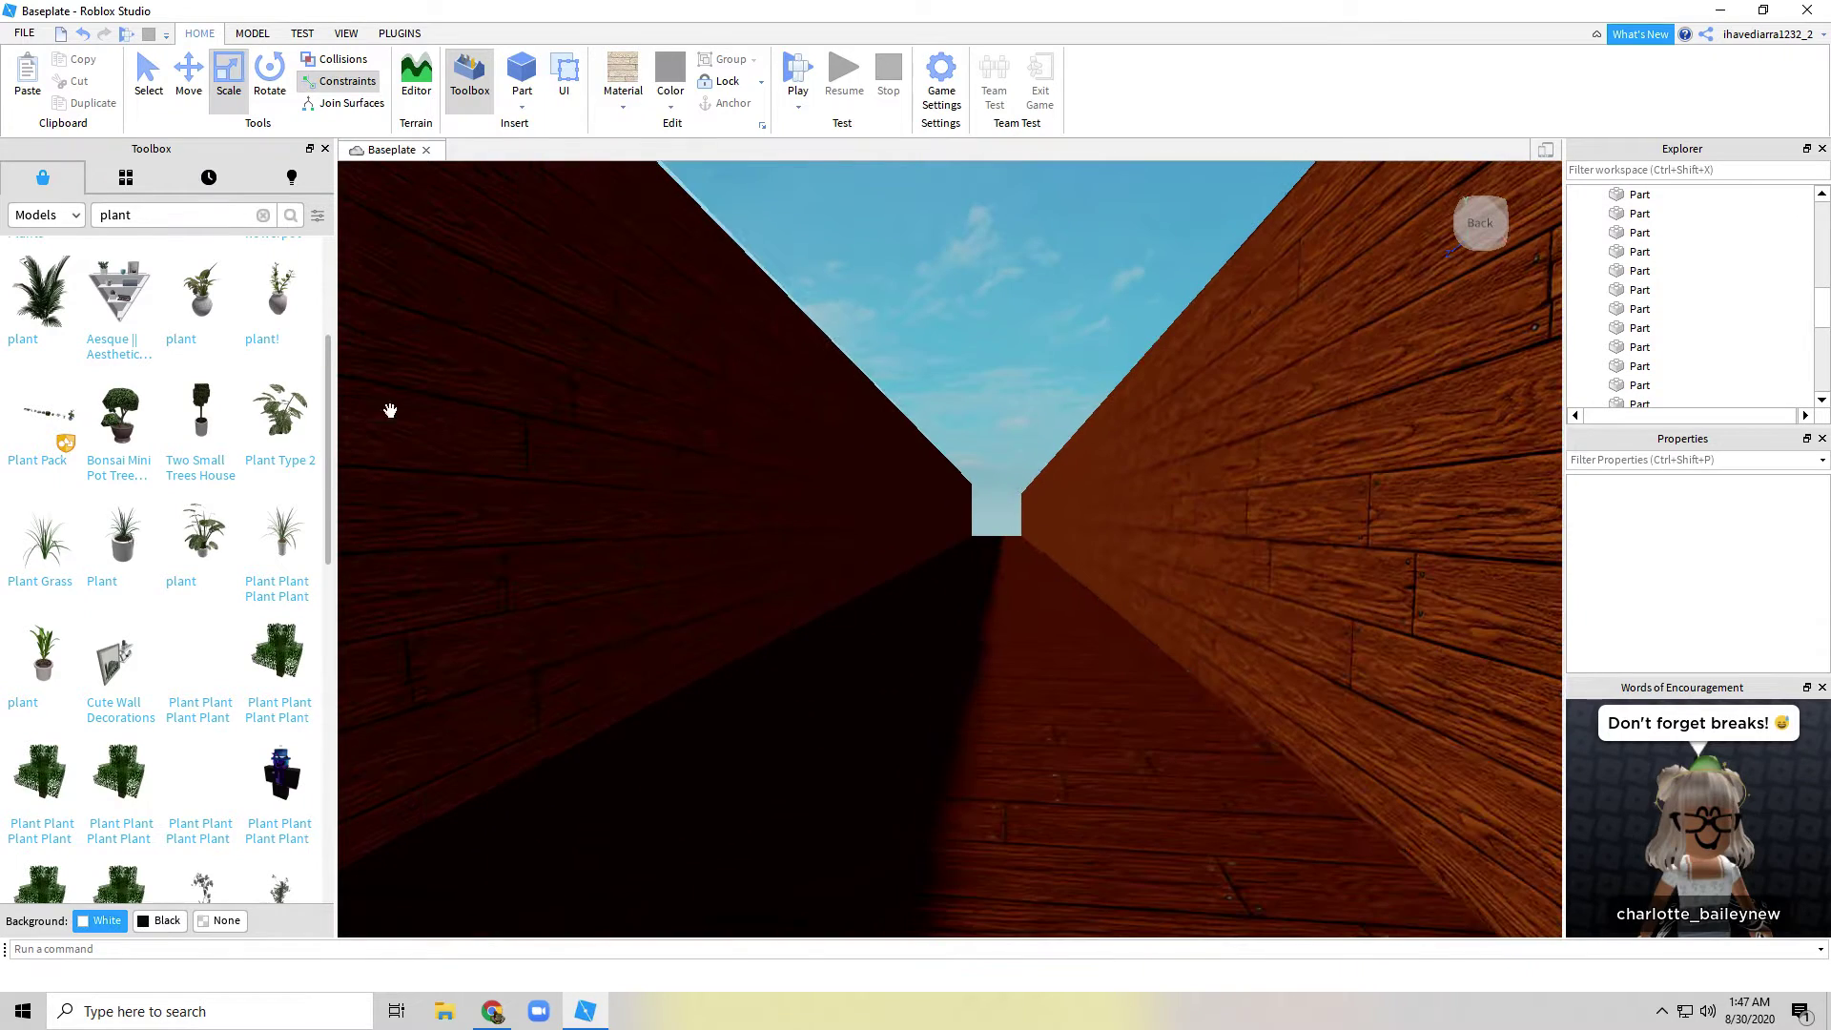
left_click(221, 183)
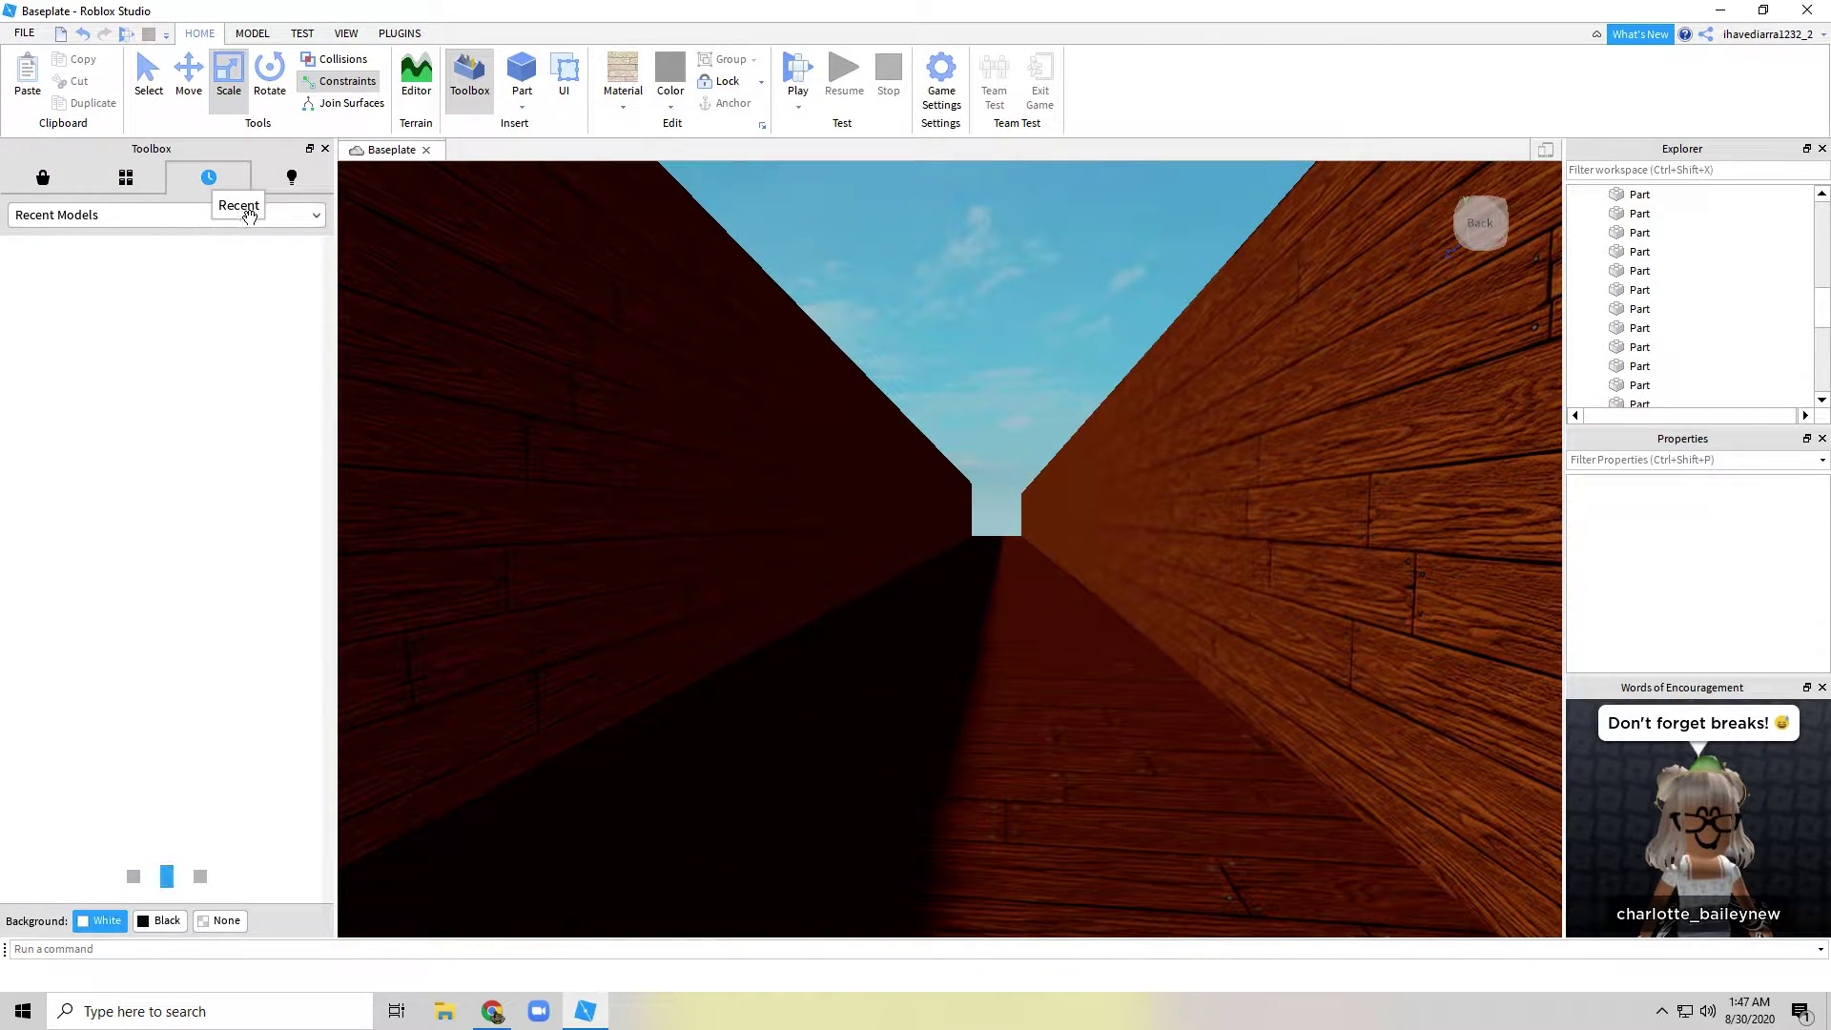
right_click_drag(519, 550, 533, 603)
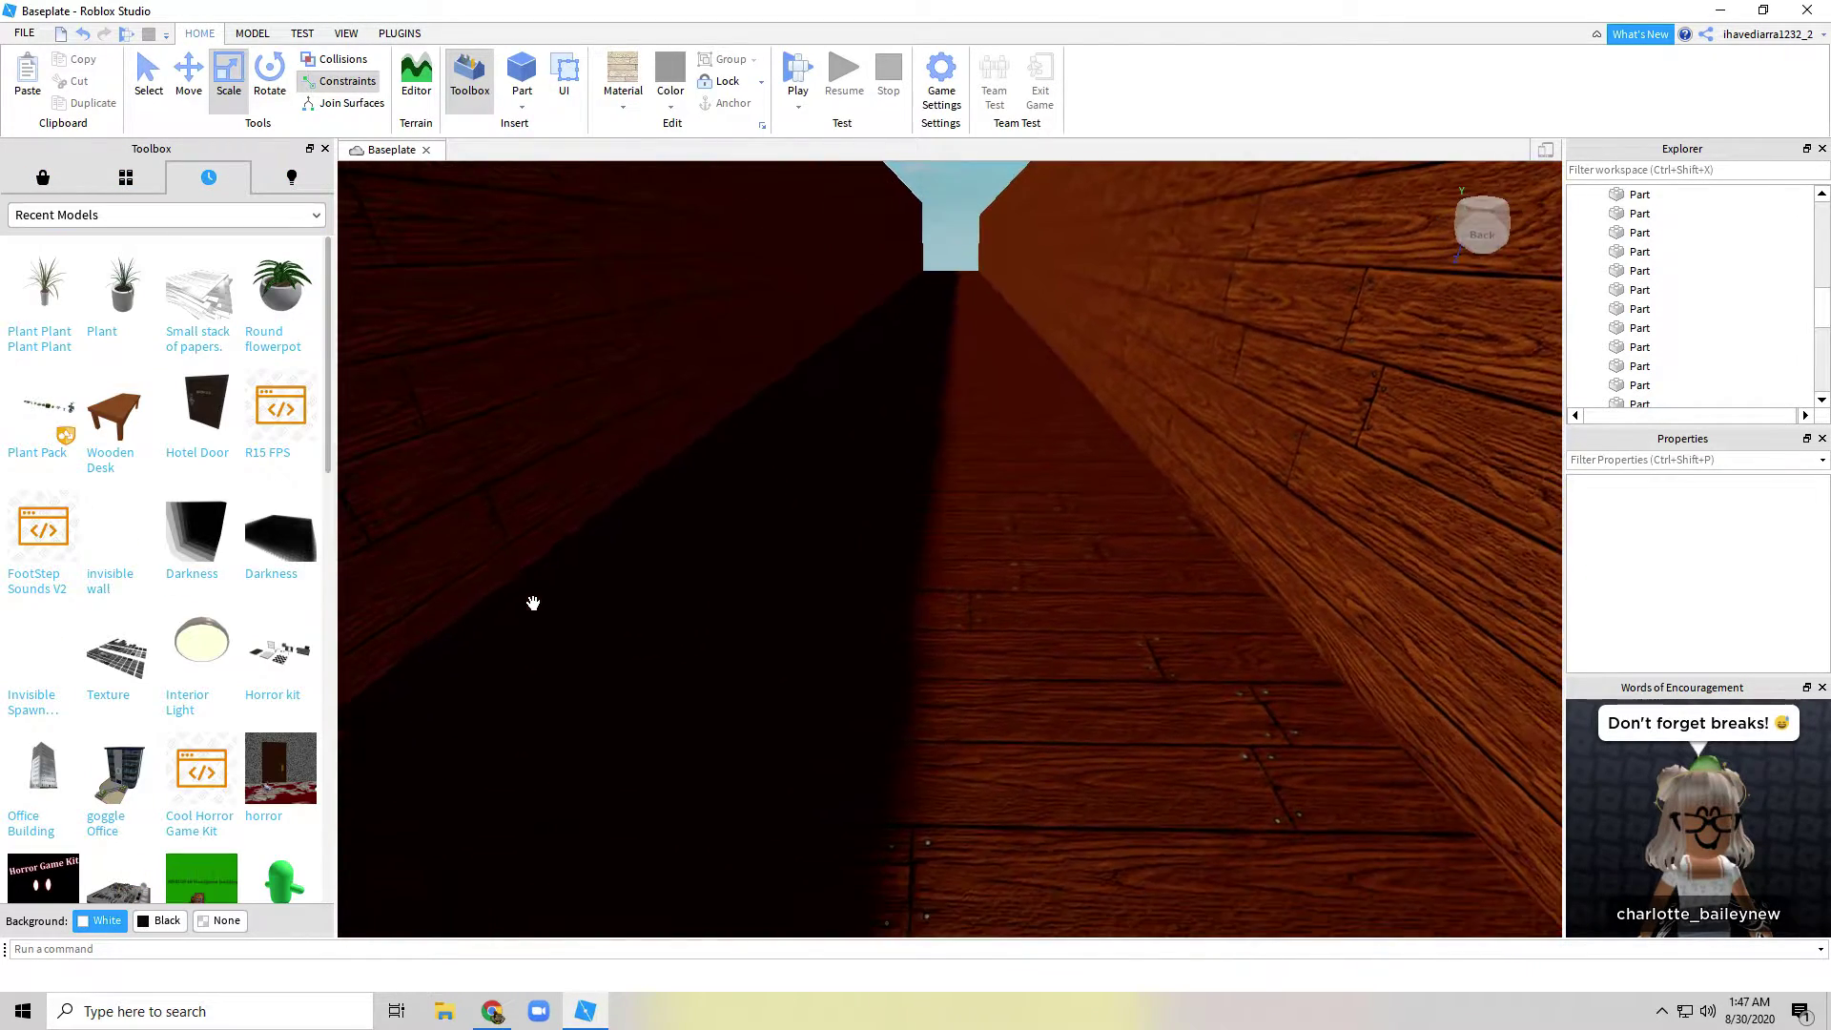
left_click(183, 481)
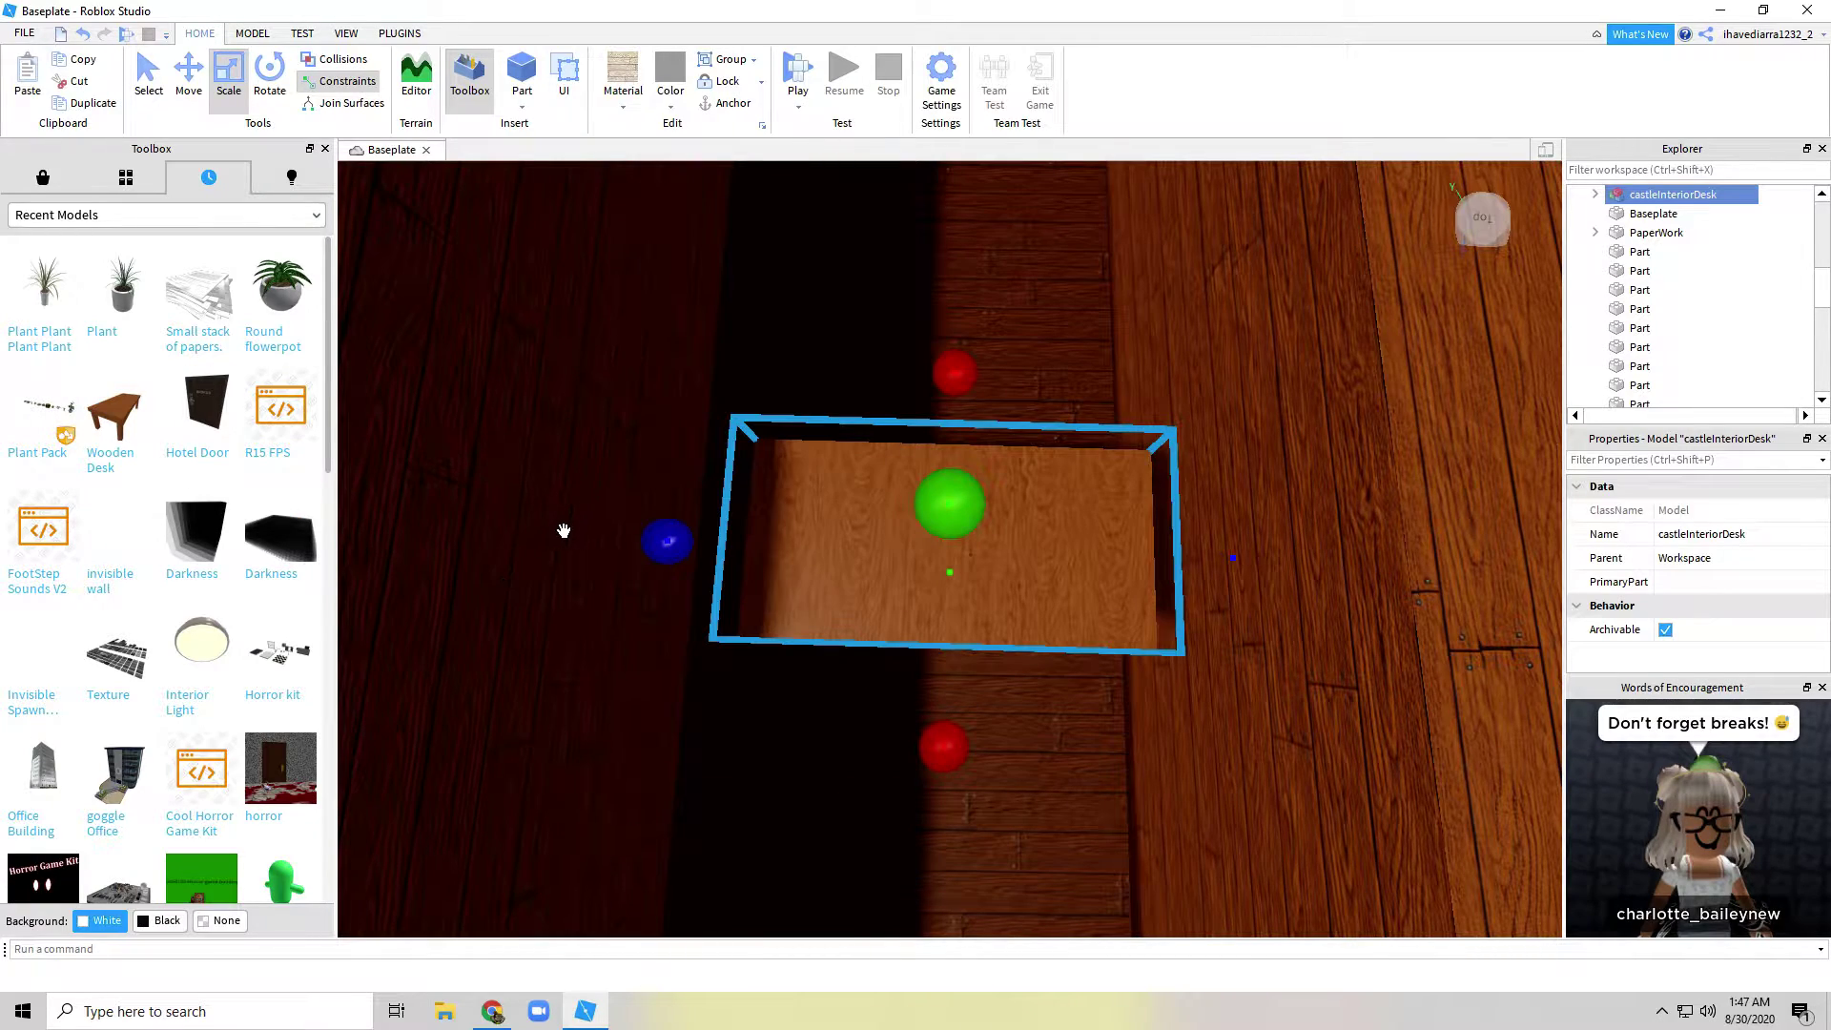
left_click_drag(832, 621, 669, 606)
scroll(768, 605, "up", 2)
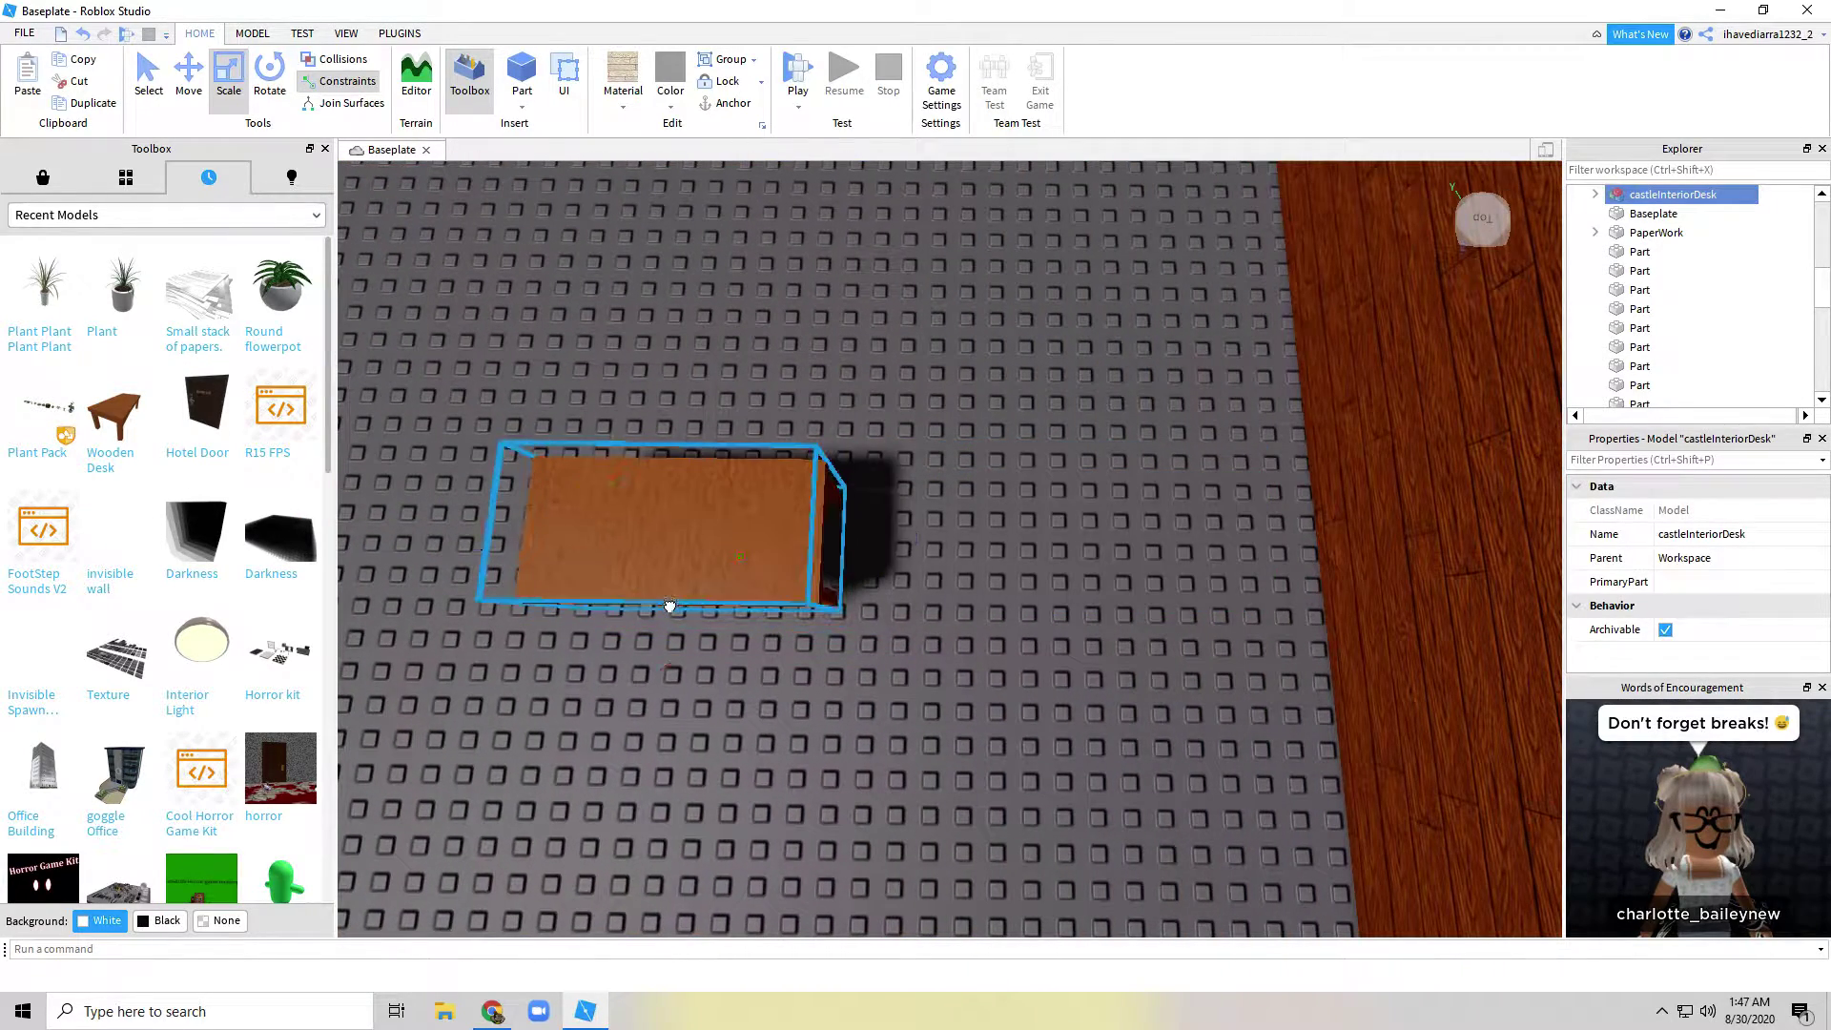
Step: Rotate the wooden desk a quarter turn so its long side runs parallel to the corridor wall
left_click(283, 82)
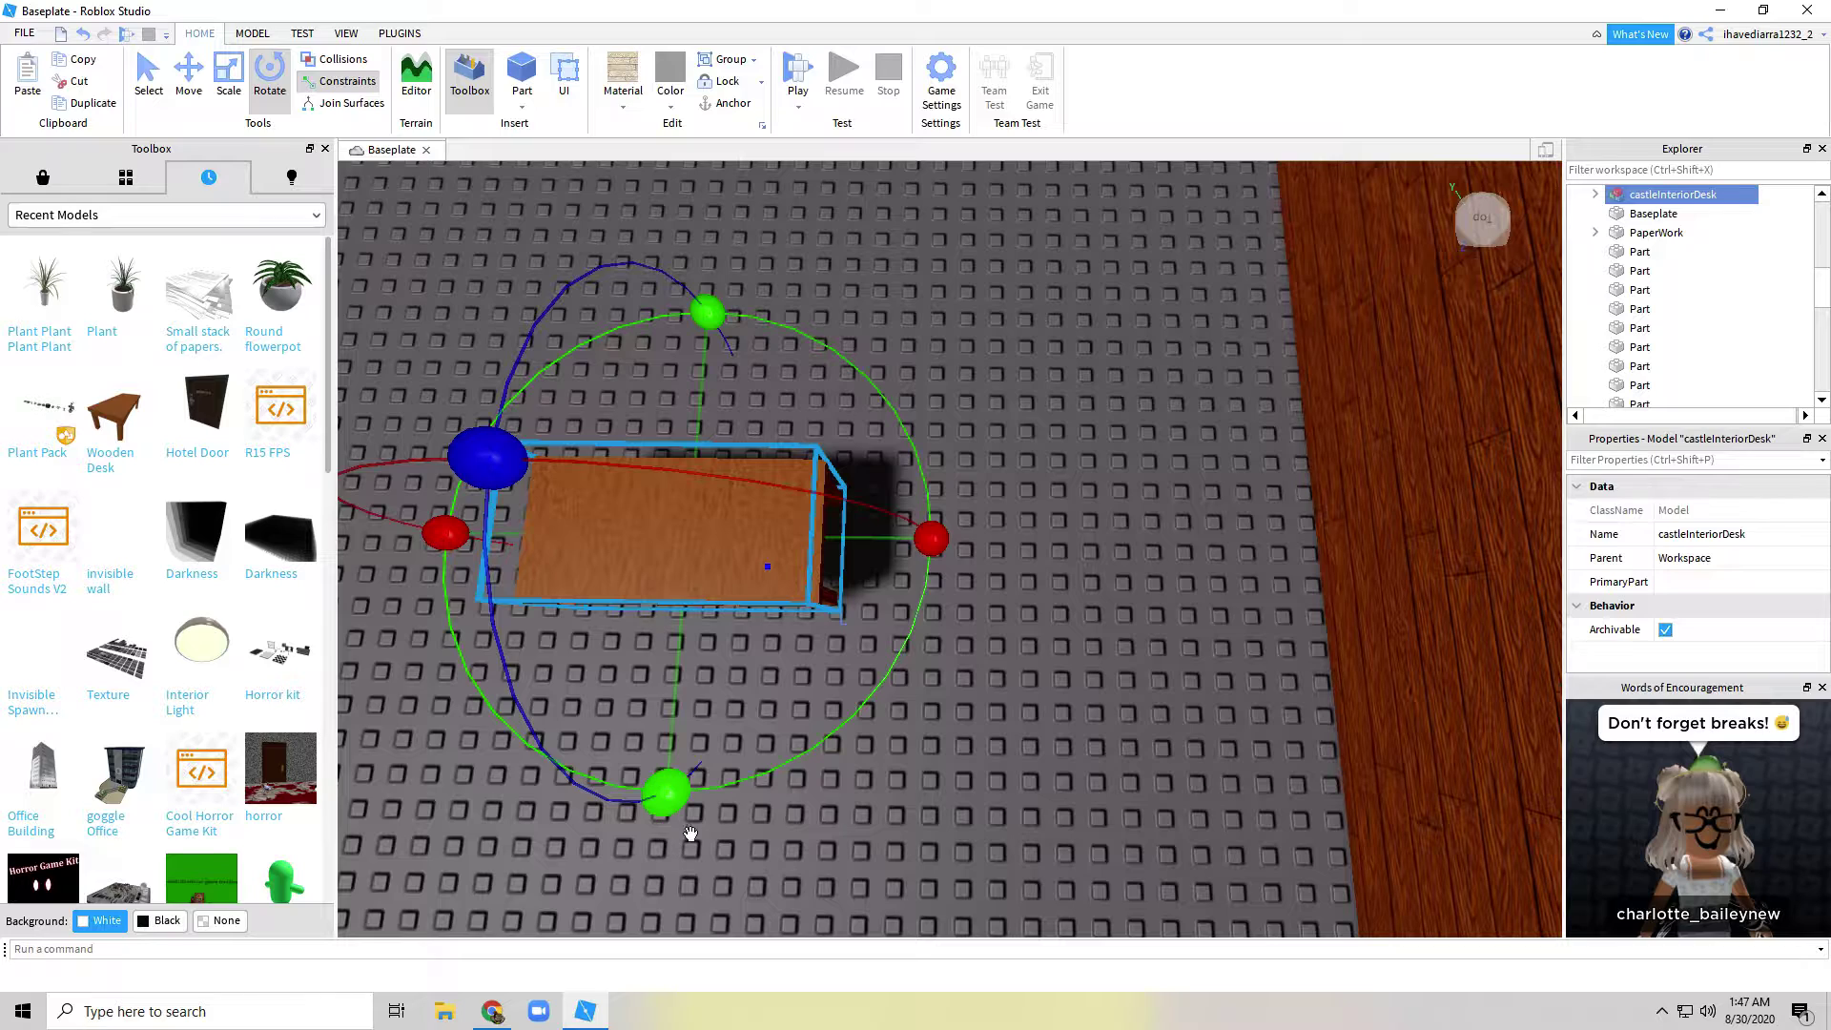
left_click_drag(672, 798, 377, 546)
key("a")
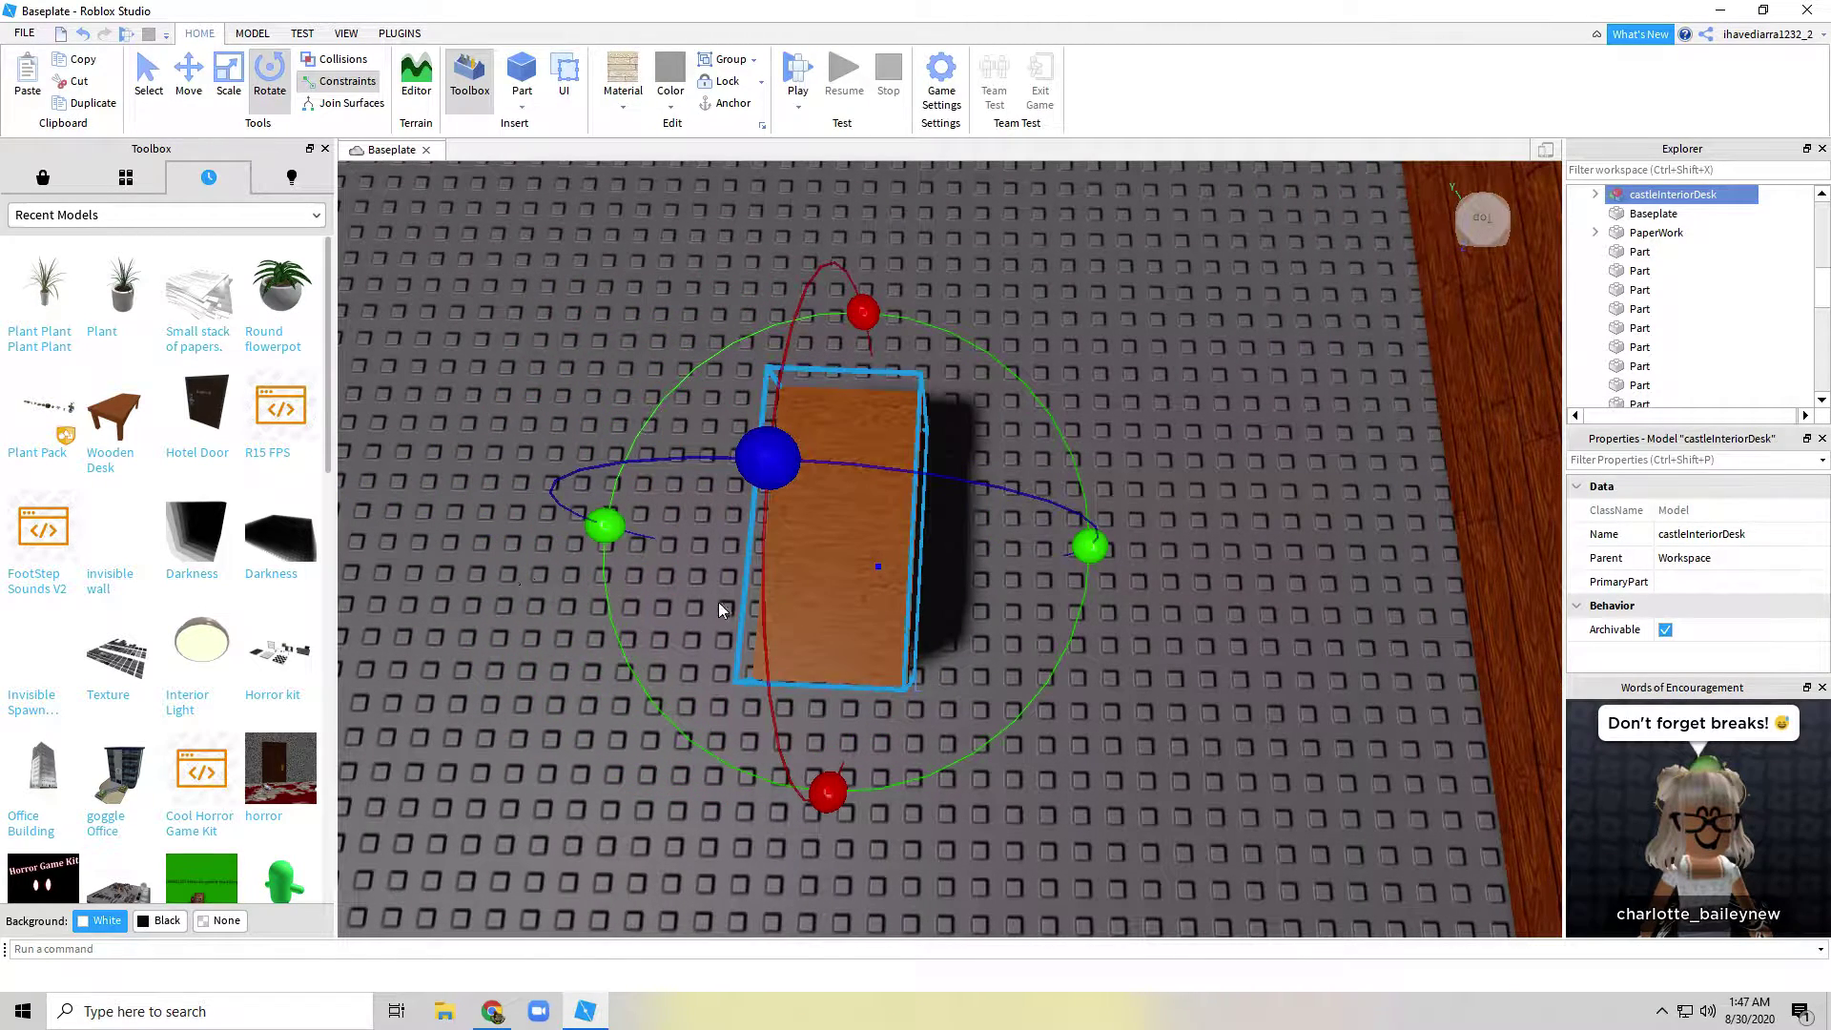
left_click_drag(1098, 552, 1121, 557)
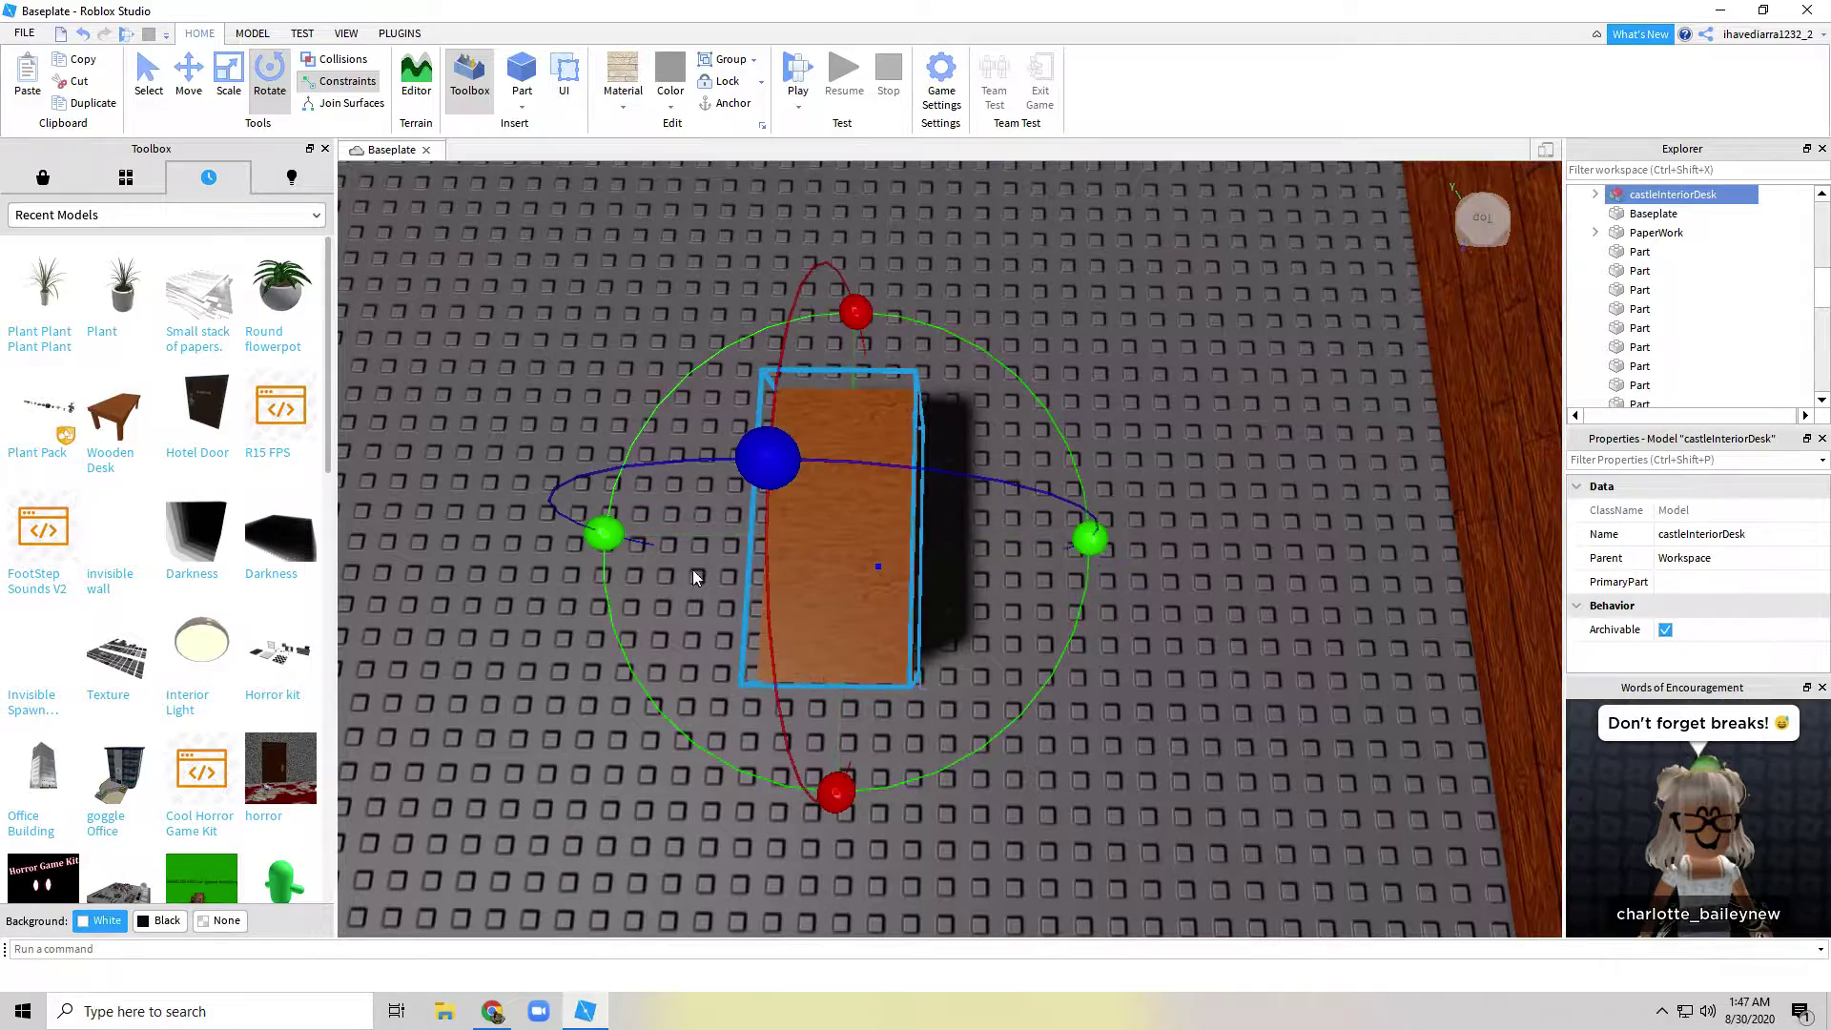
Step: Delete the round potted plant that overlaps the wooden desk
key("a")
key("w")
key("a")
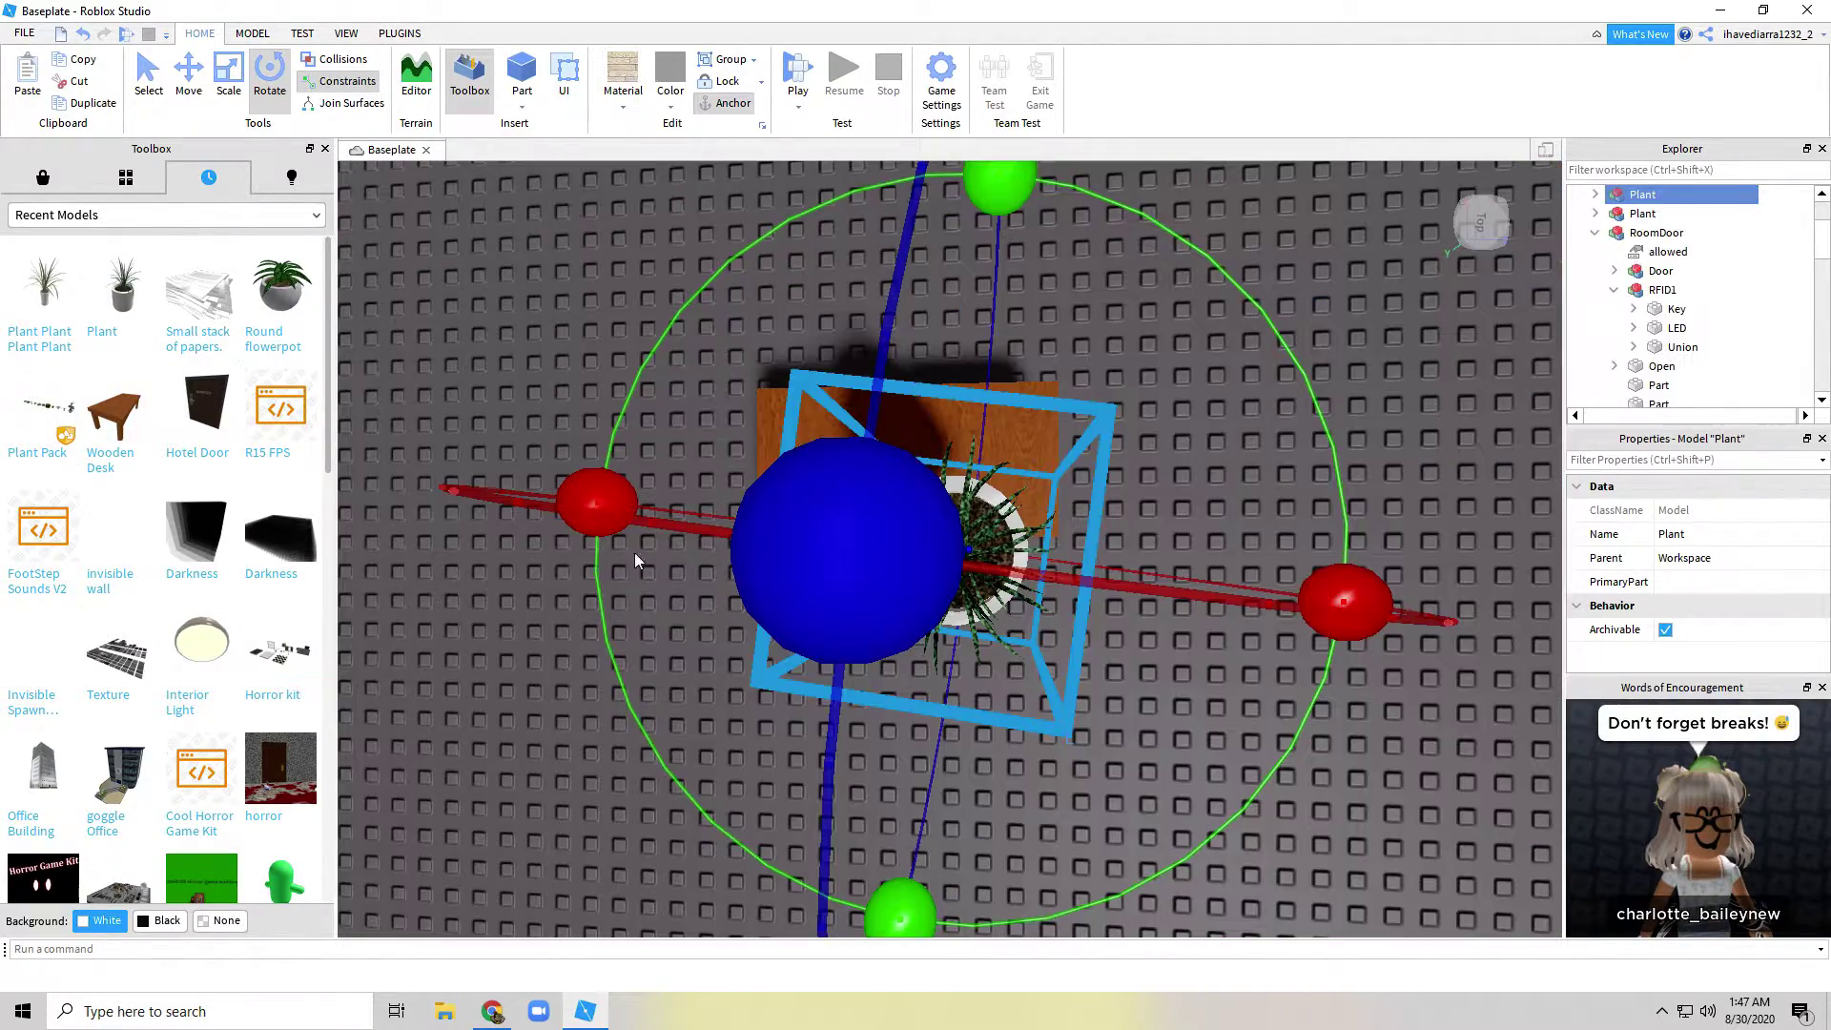
right_click_drag(633, 552, 773, 667)
right_click(773, 680)
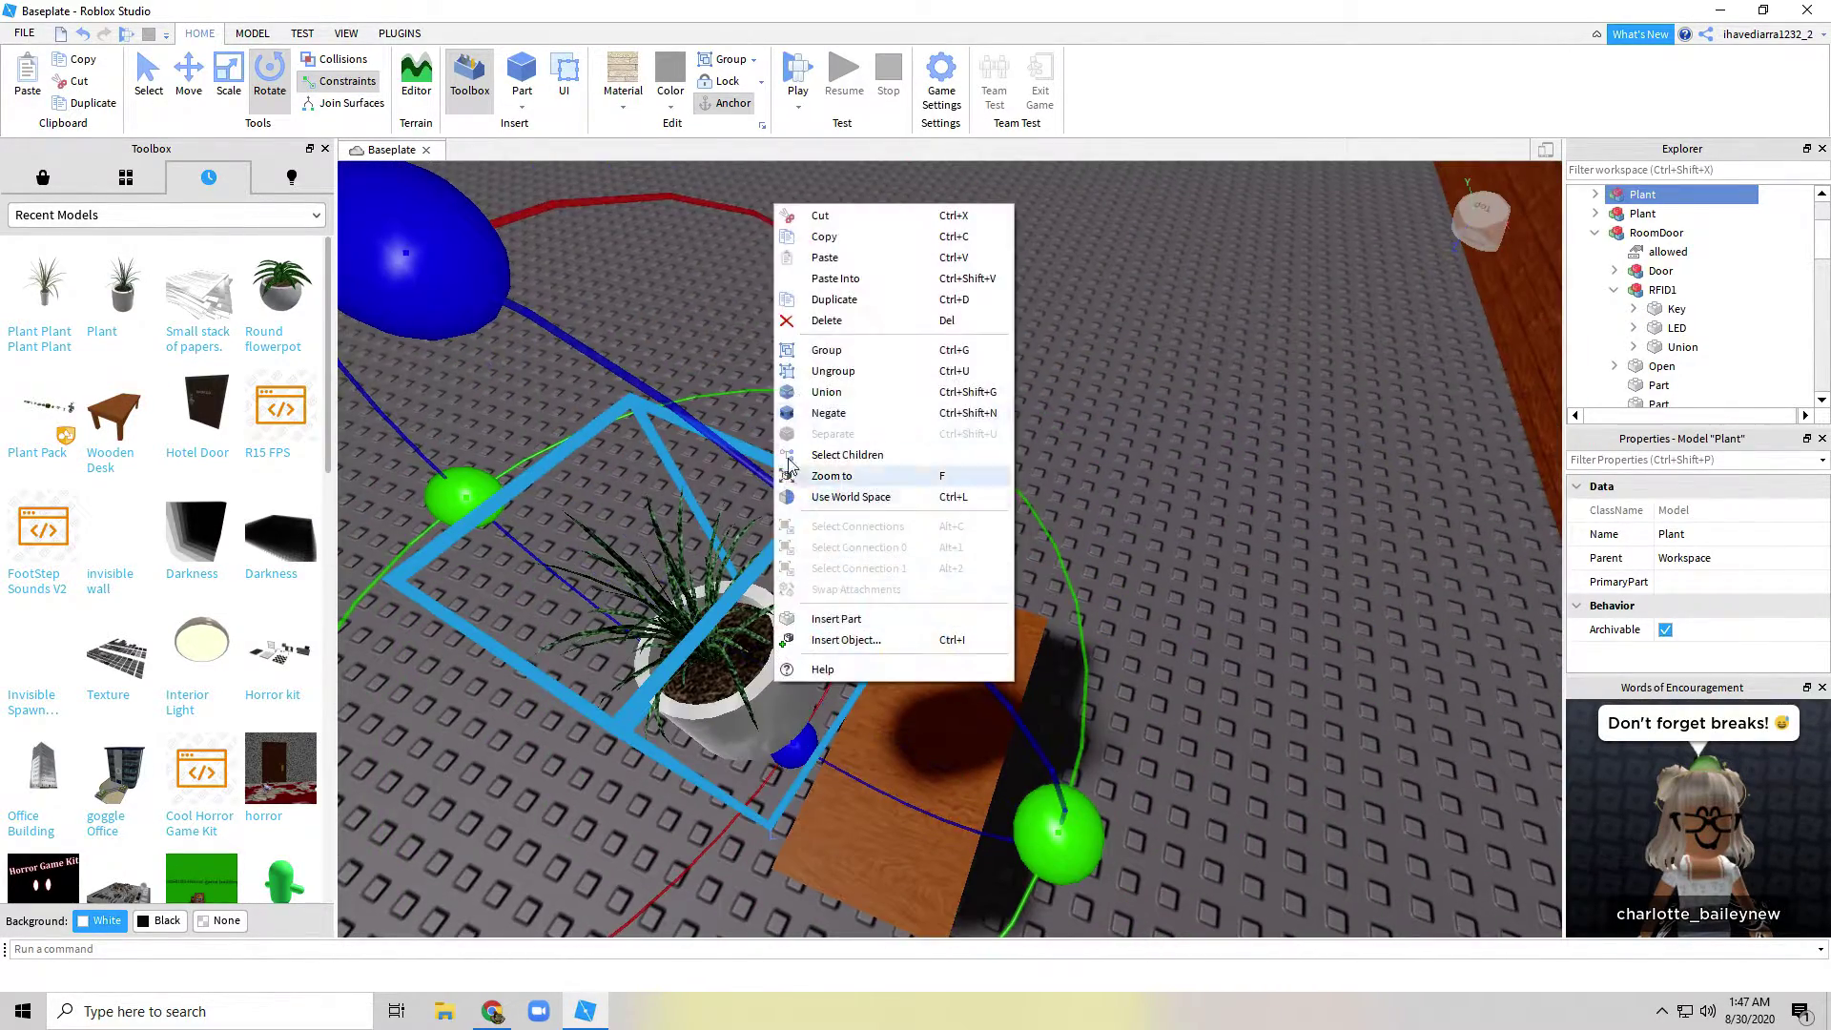
left_click(826, 320)
middle_click_drag(900, 864, 839, 807)
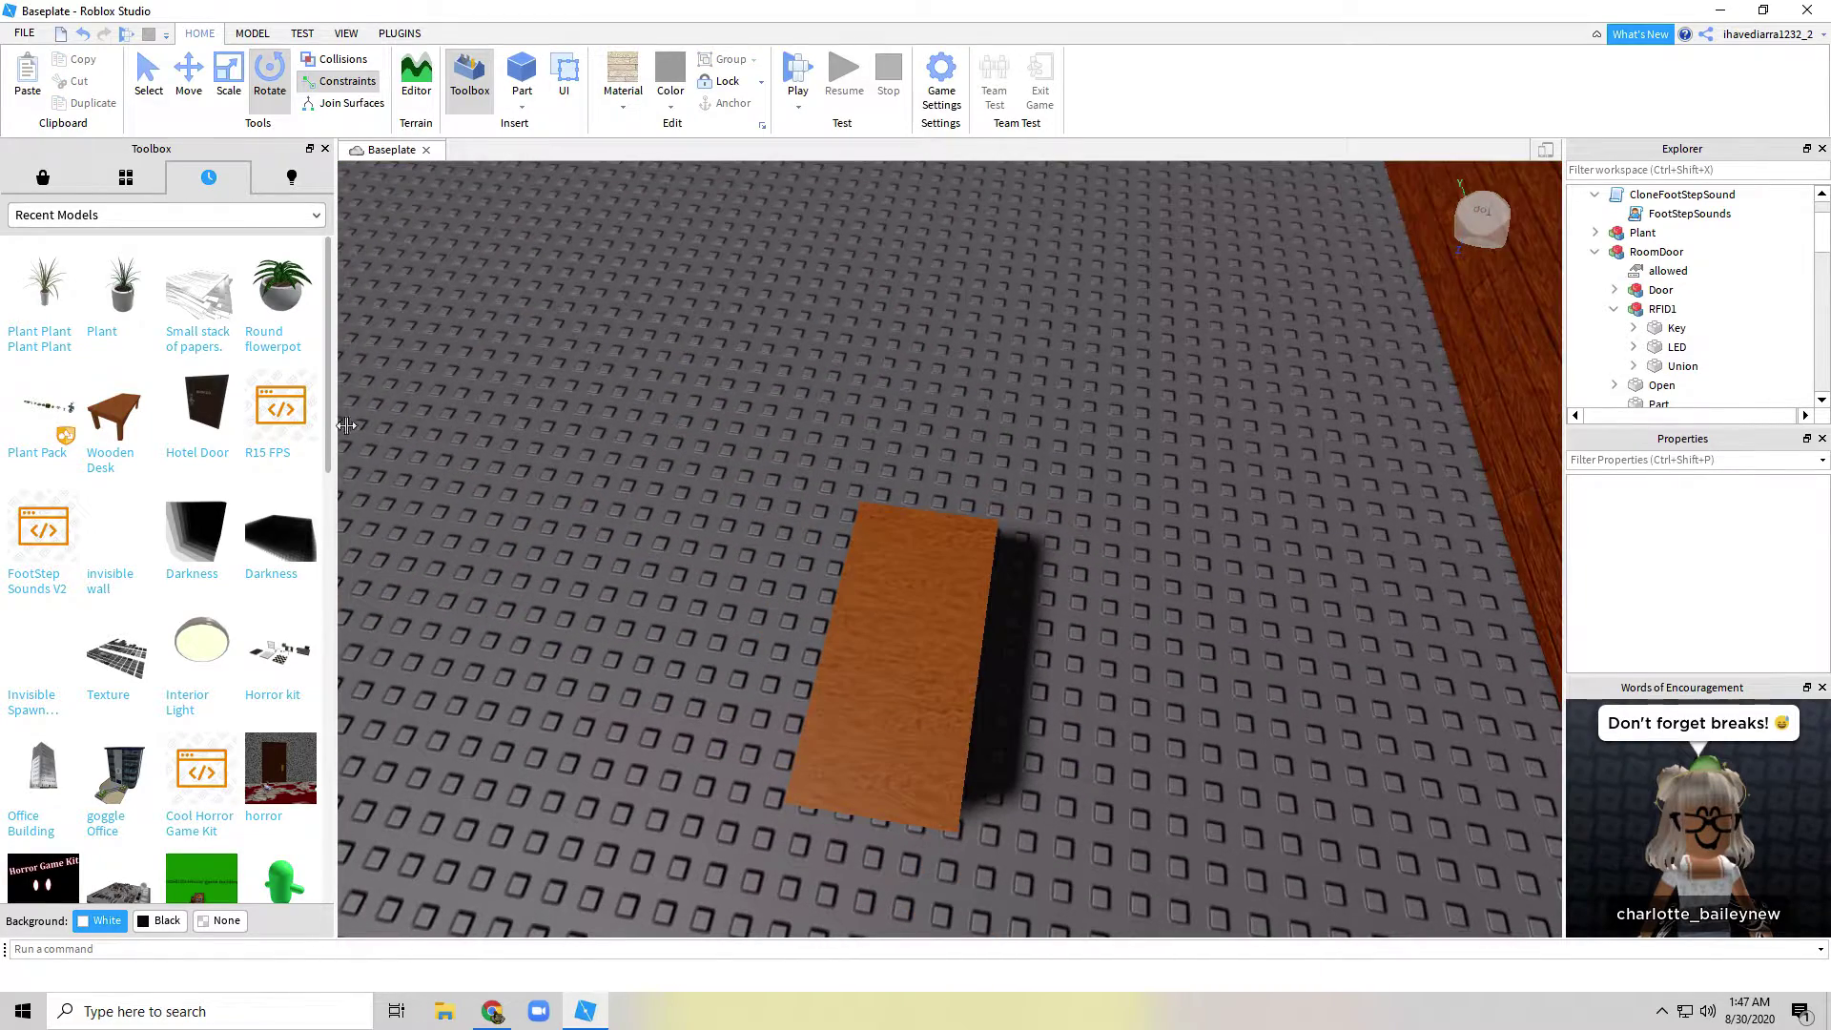
Step: Insert the "Plant Plant Plant Plant" model from the recent models above the baseplate near the wooden desk
left_click(39, 320)
right_click_drag(490, 551, 601, 691)
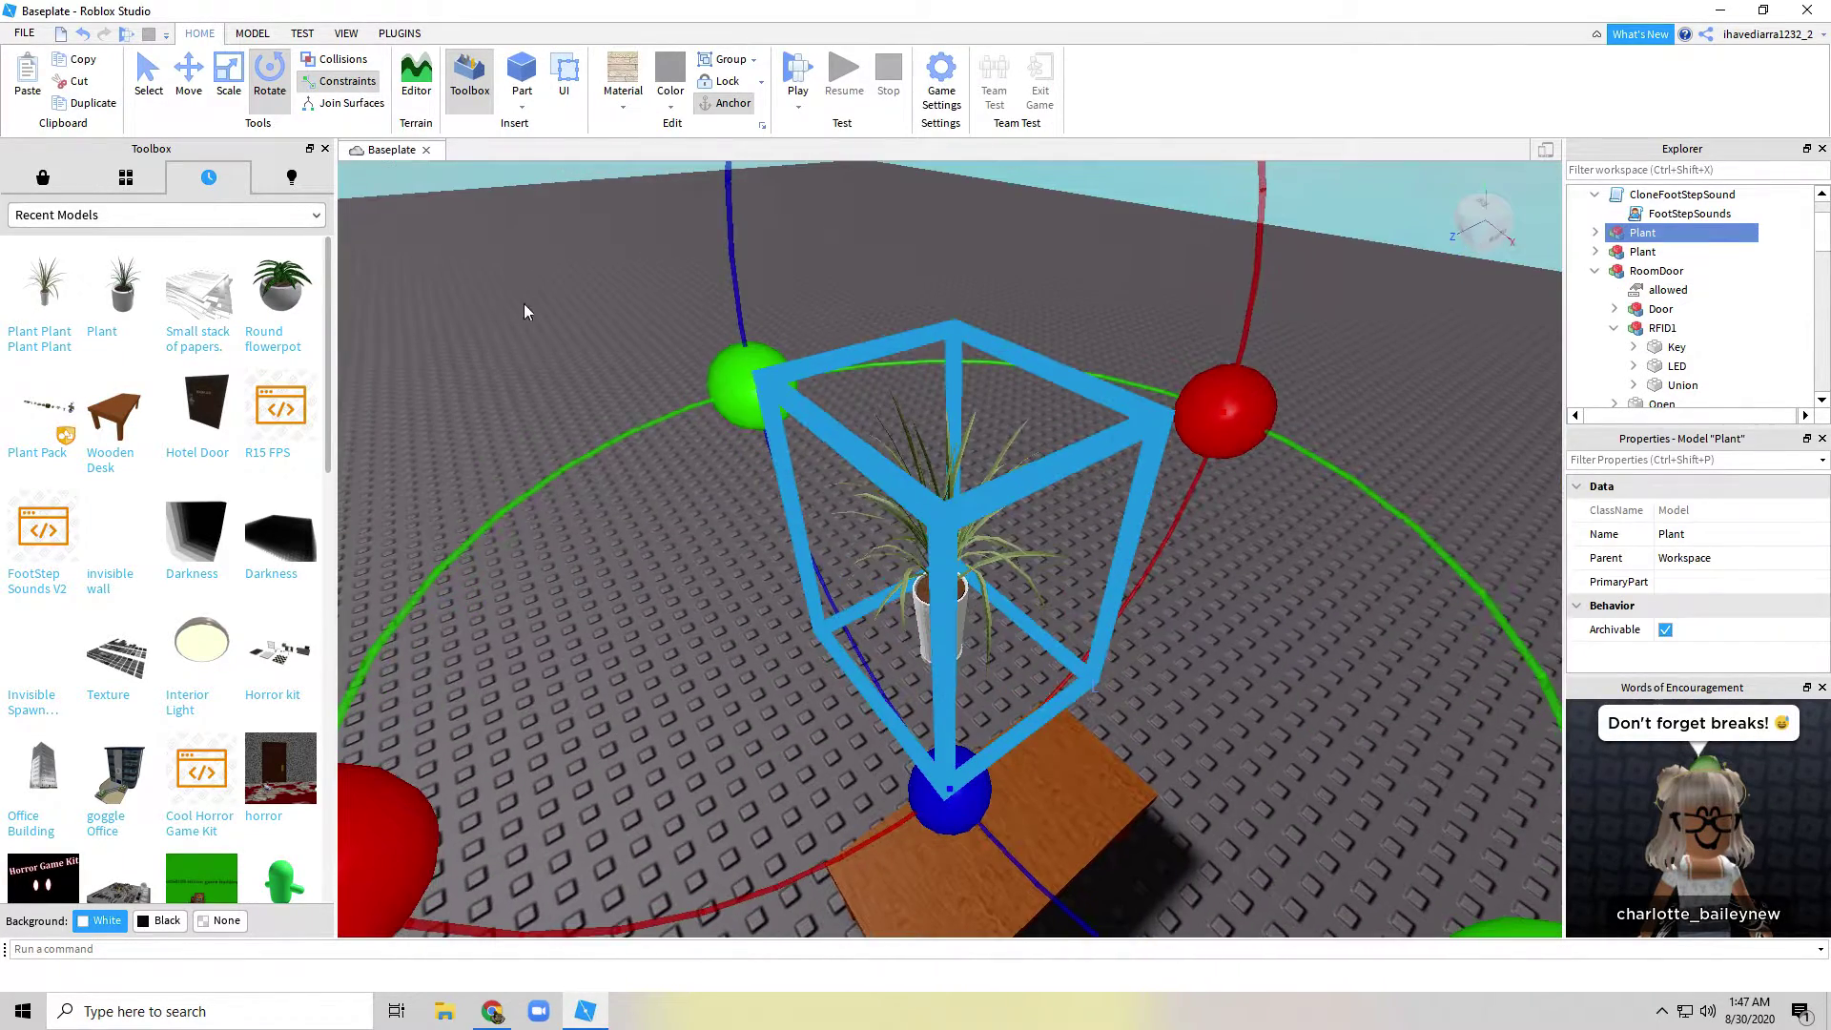
left_click(219, 71)
left_click(183, 71)
right_click_drag(871, 468, 879, 379)
scroll(878, 379, "down", 2)
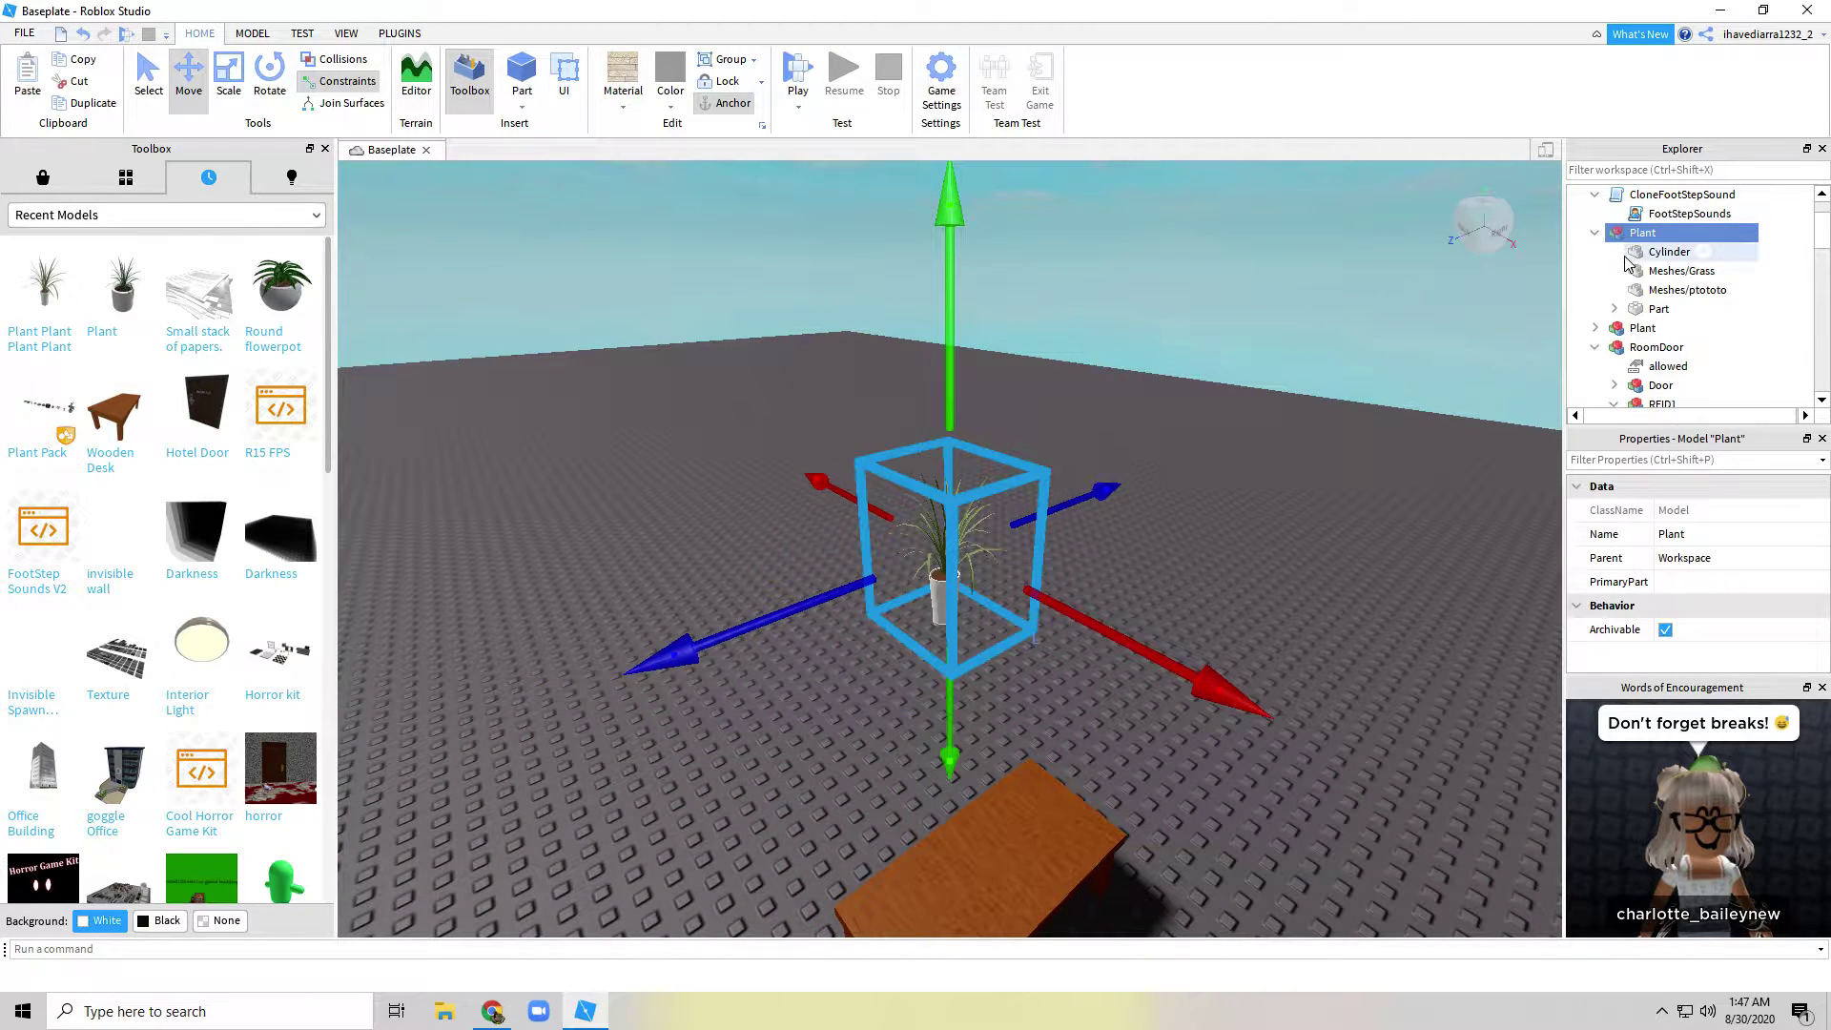
Step: Inspect the unnamed script inside the plant model's Part, and return to the Baseplate scene
left_click(1651, 307)
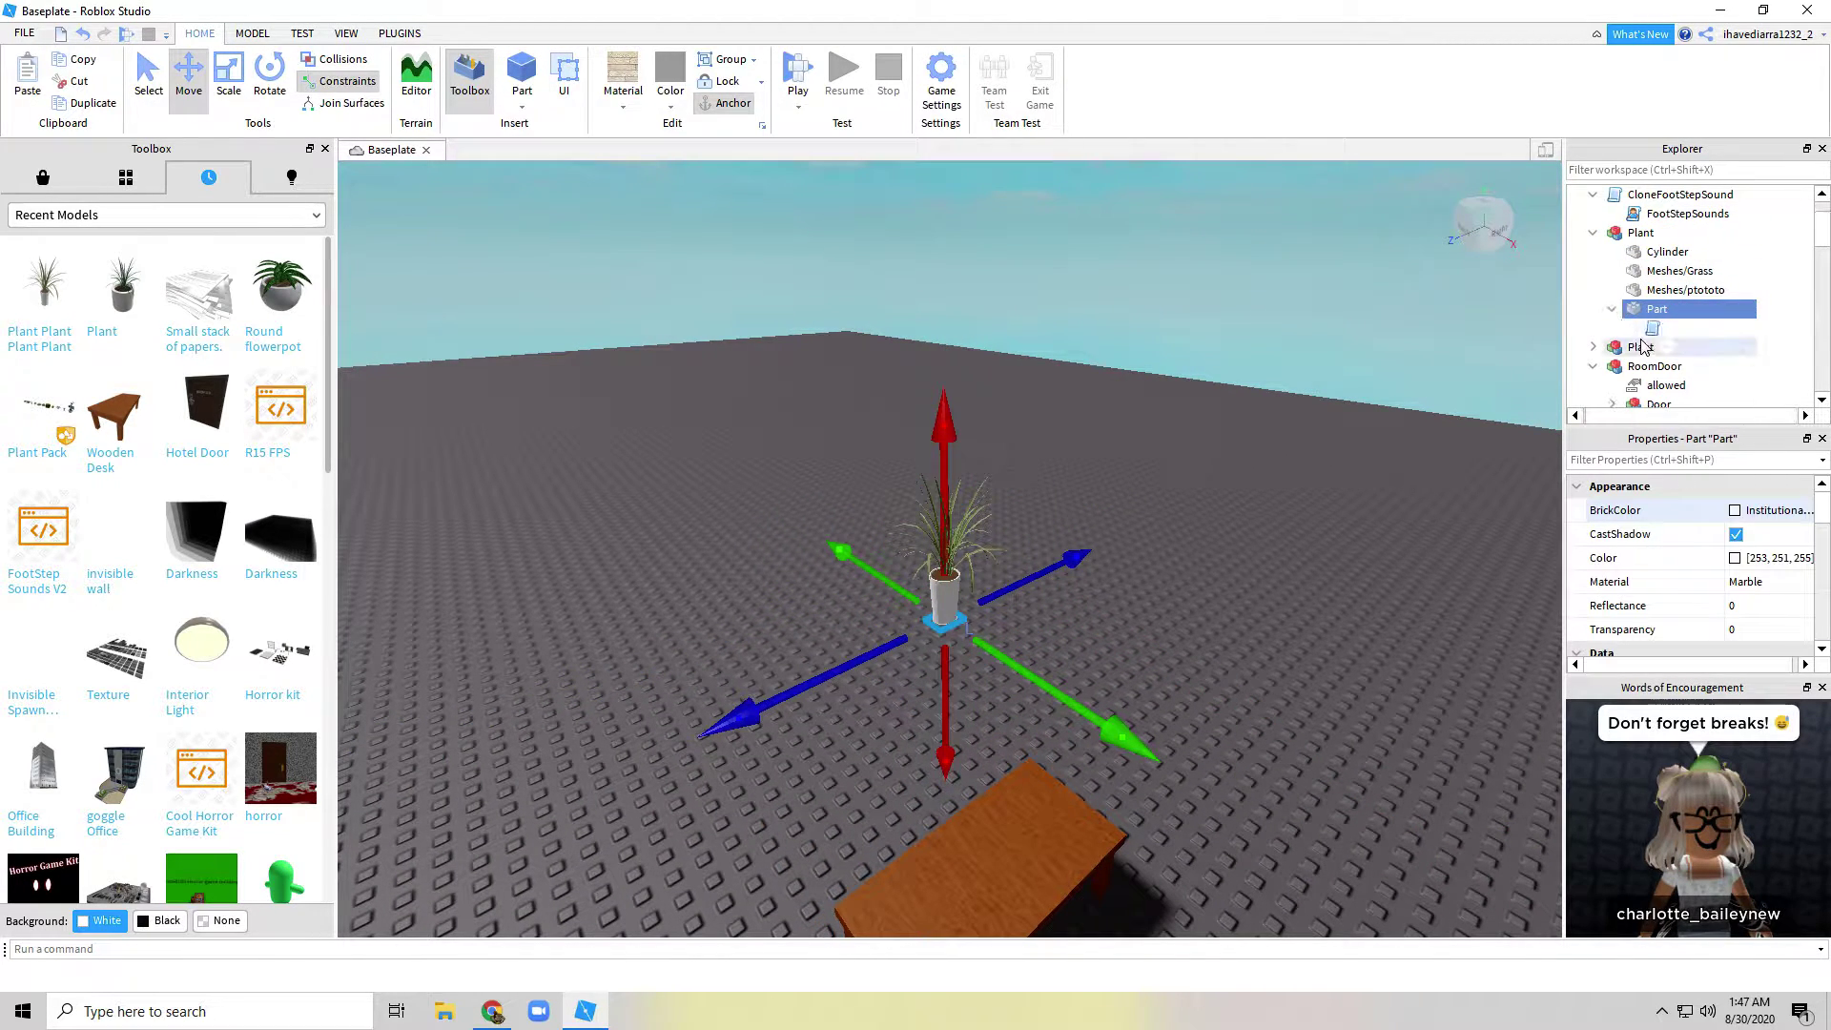
left_click(1653, 328)
right_click(1650, 331)
left_click(1655, 345)
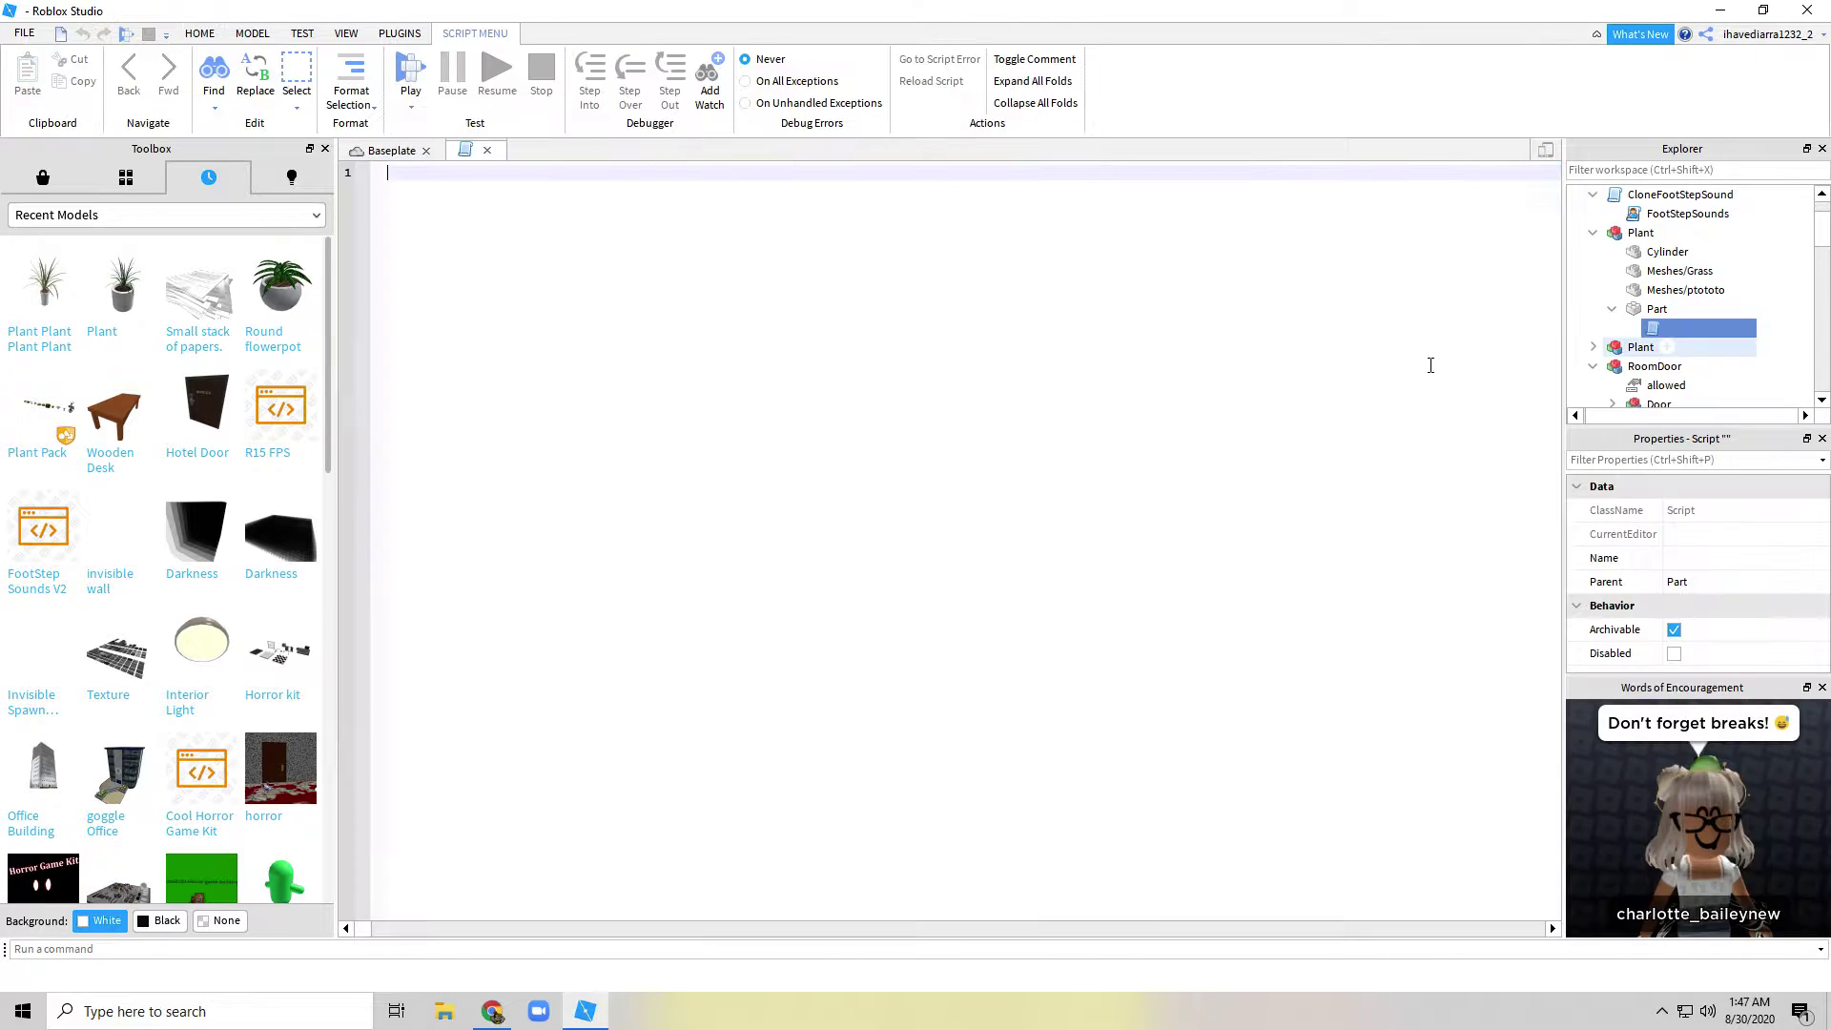
left_click(389, 151)
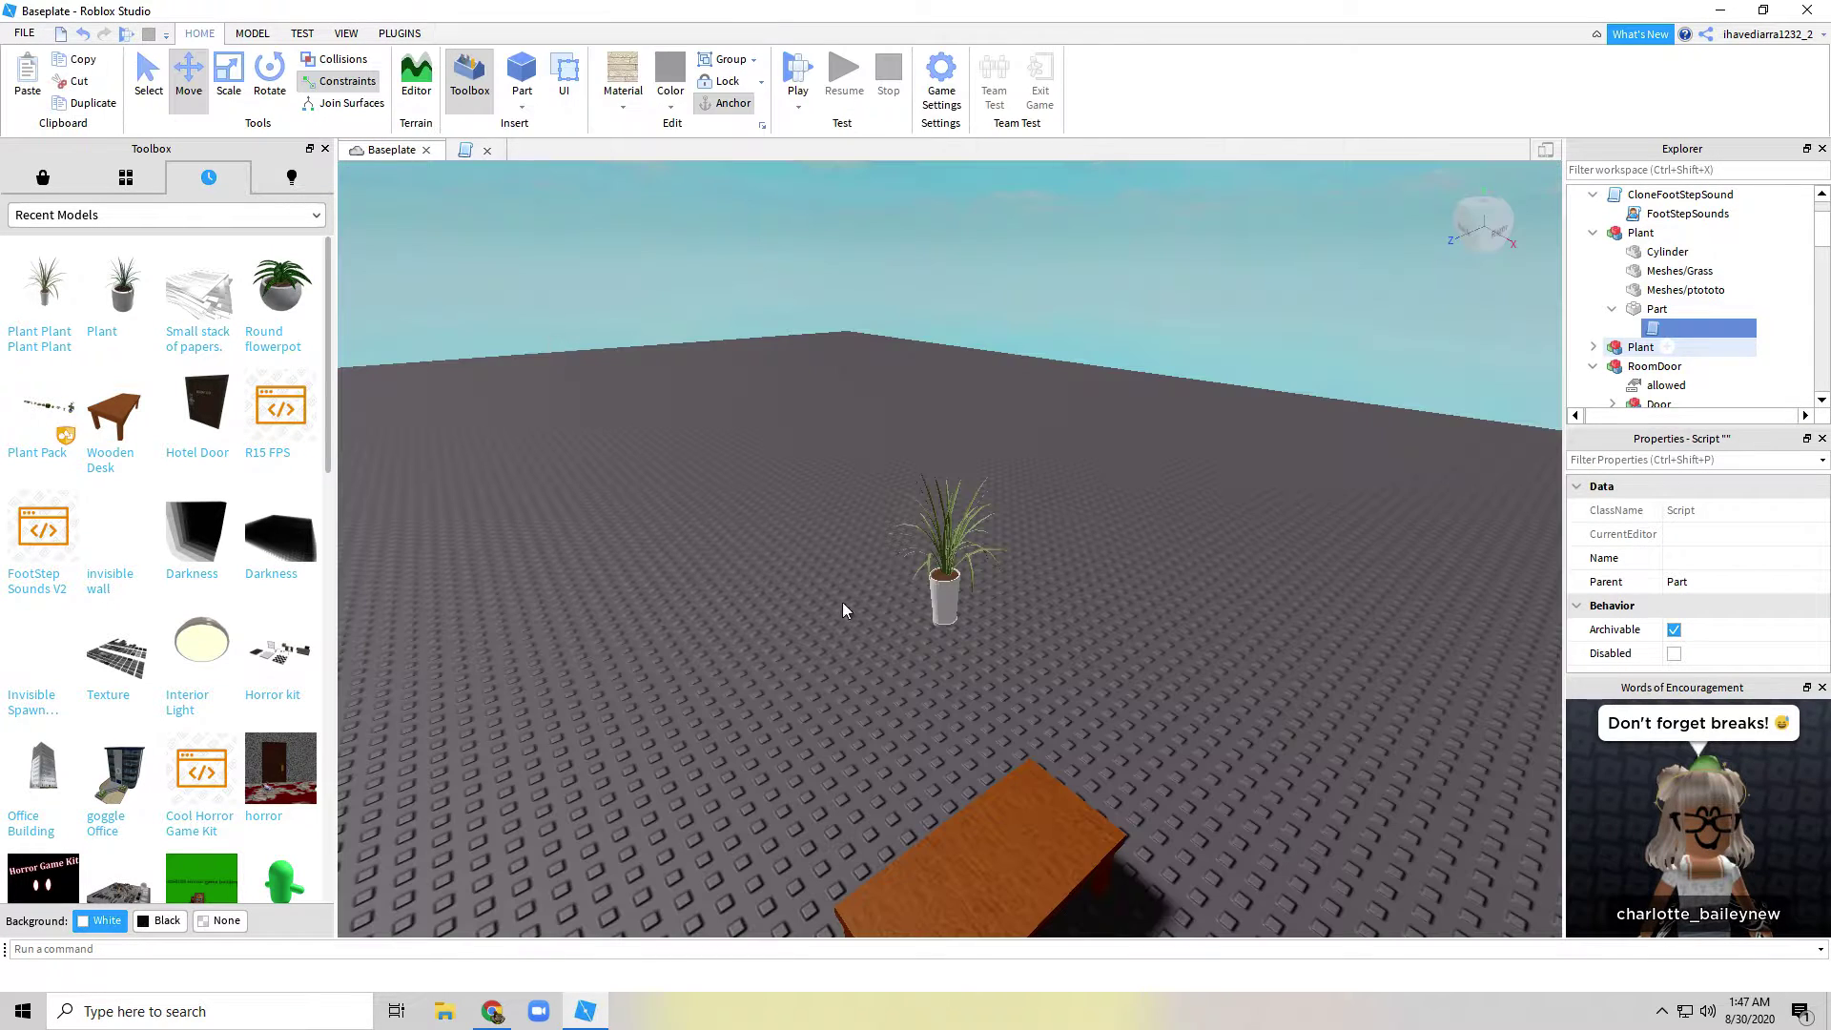
Step: Scale the plant model down to a small desktop size and unanchor it
left_click(974, 602)
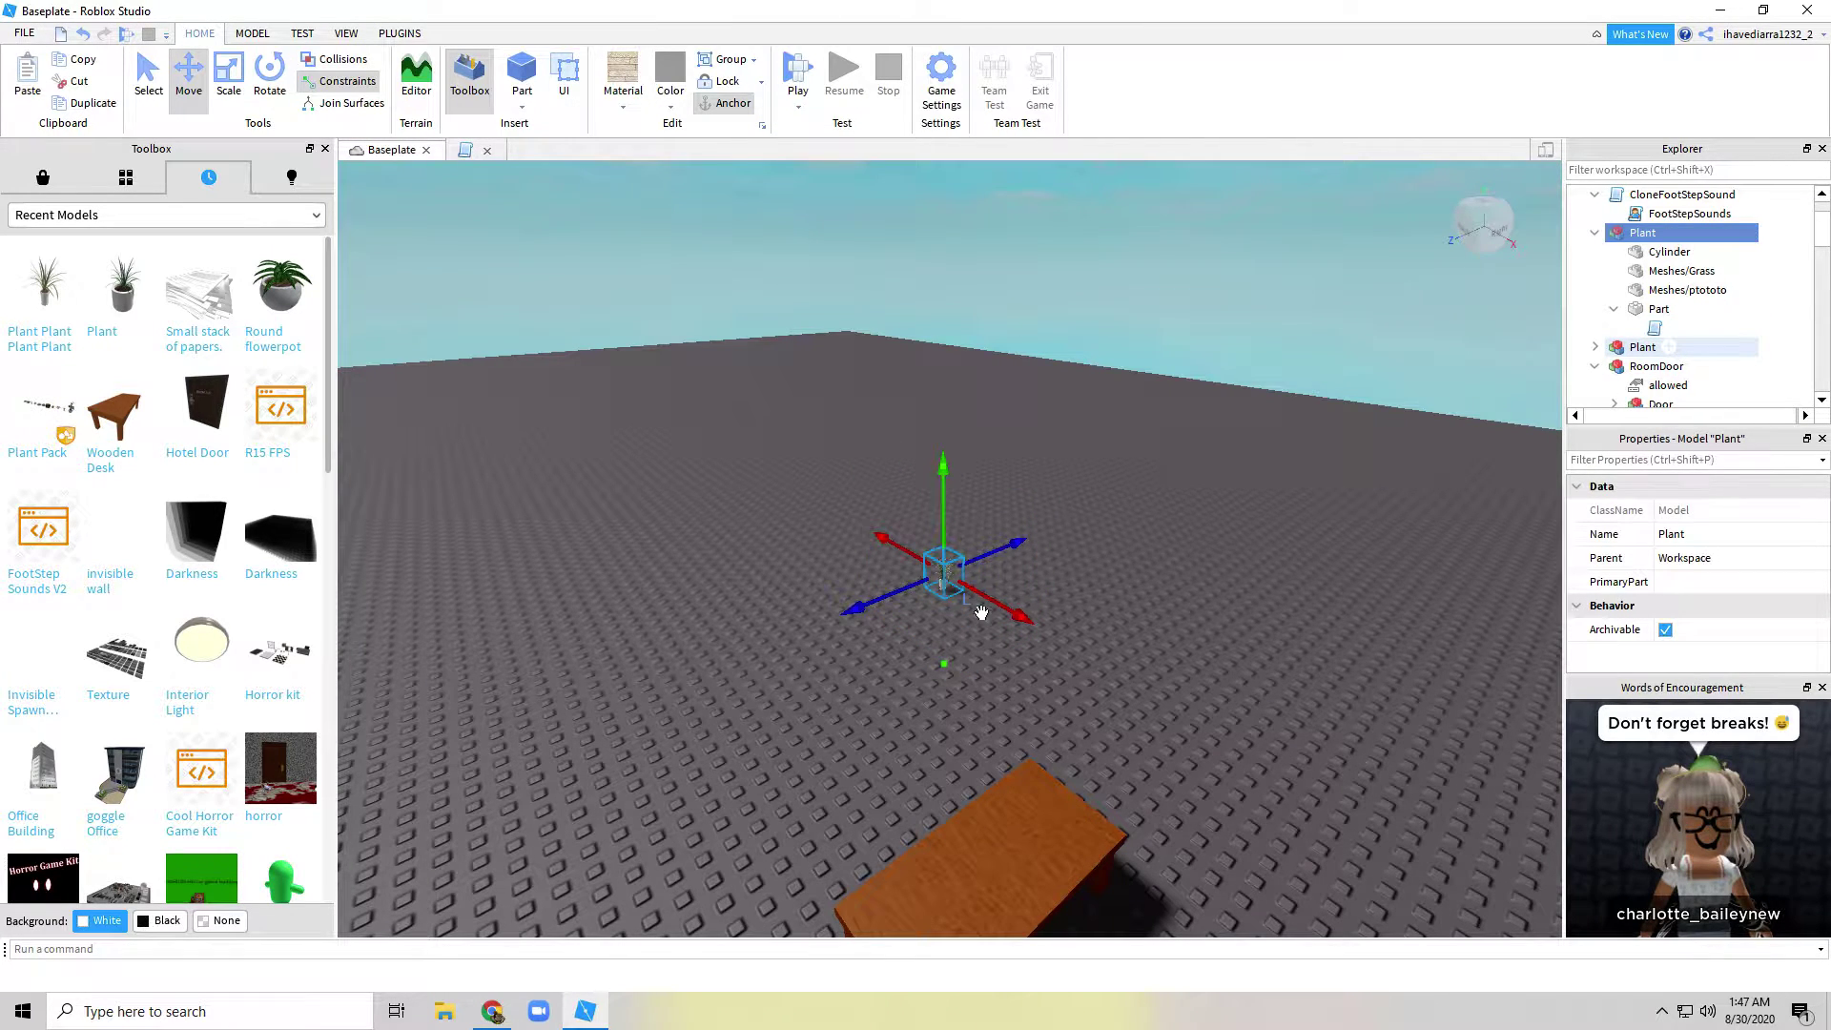
scroll(981, 612, "up", 4)
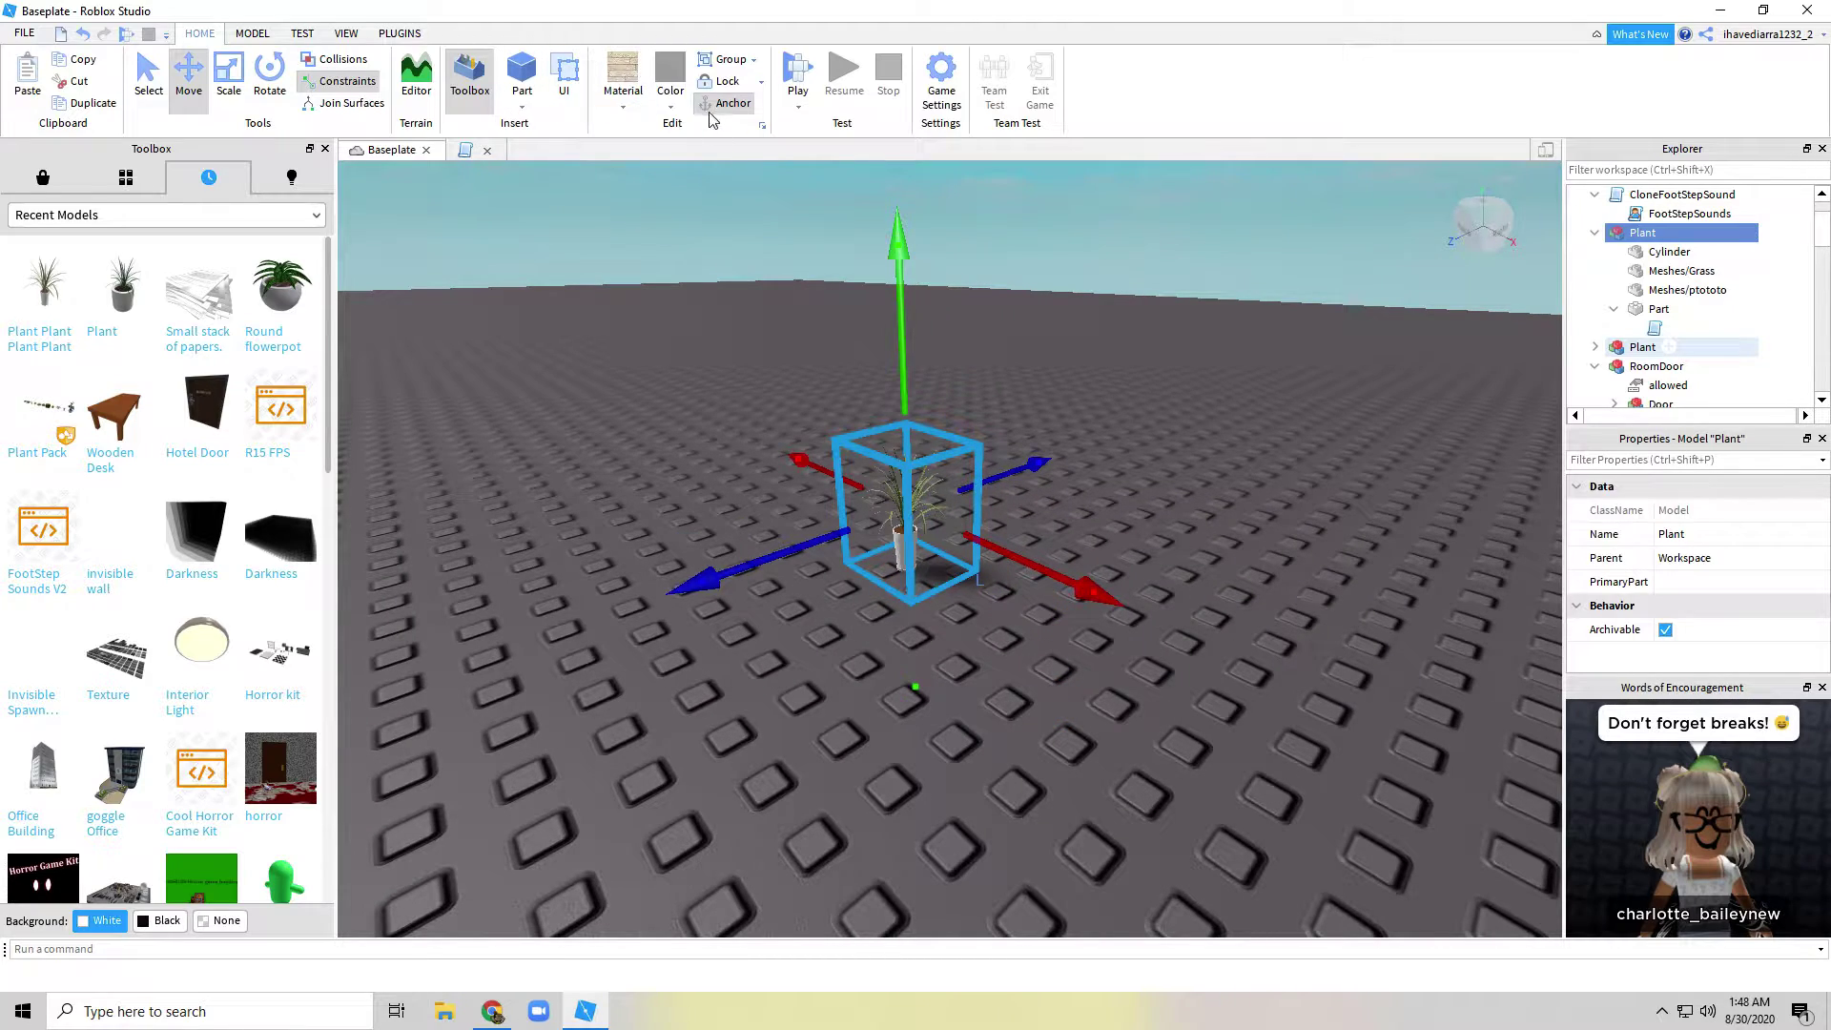
scroll(1165, 699, "down", 5)
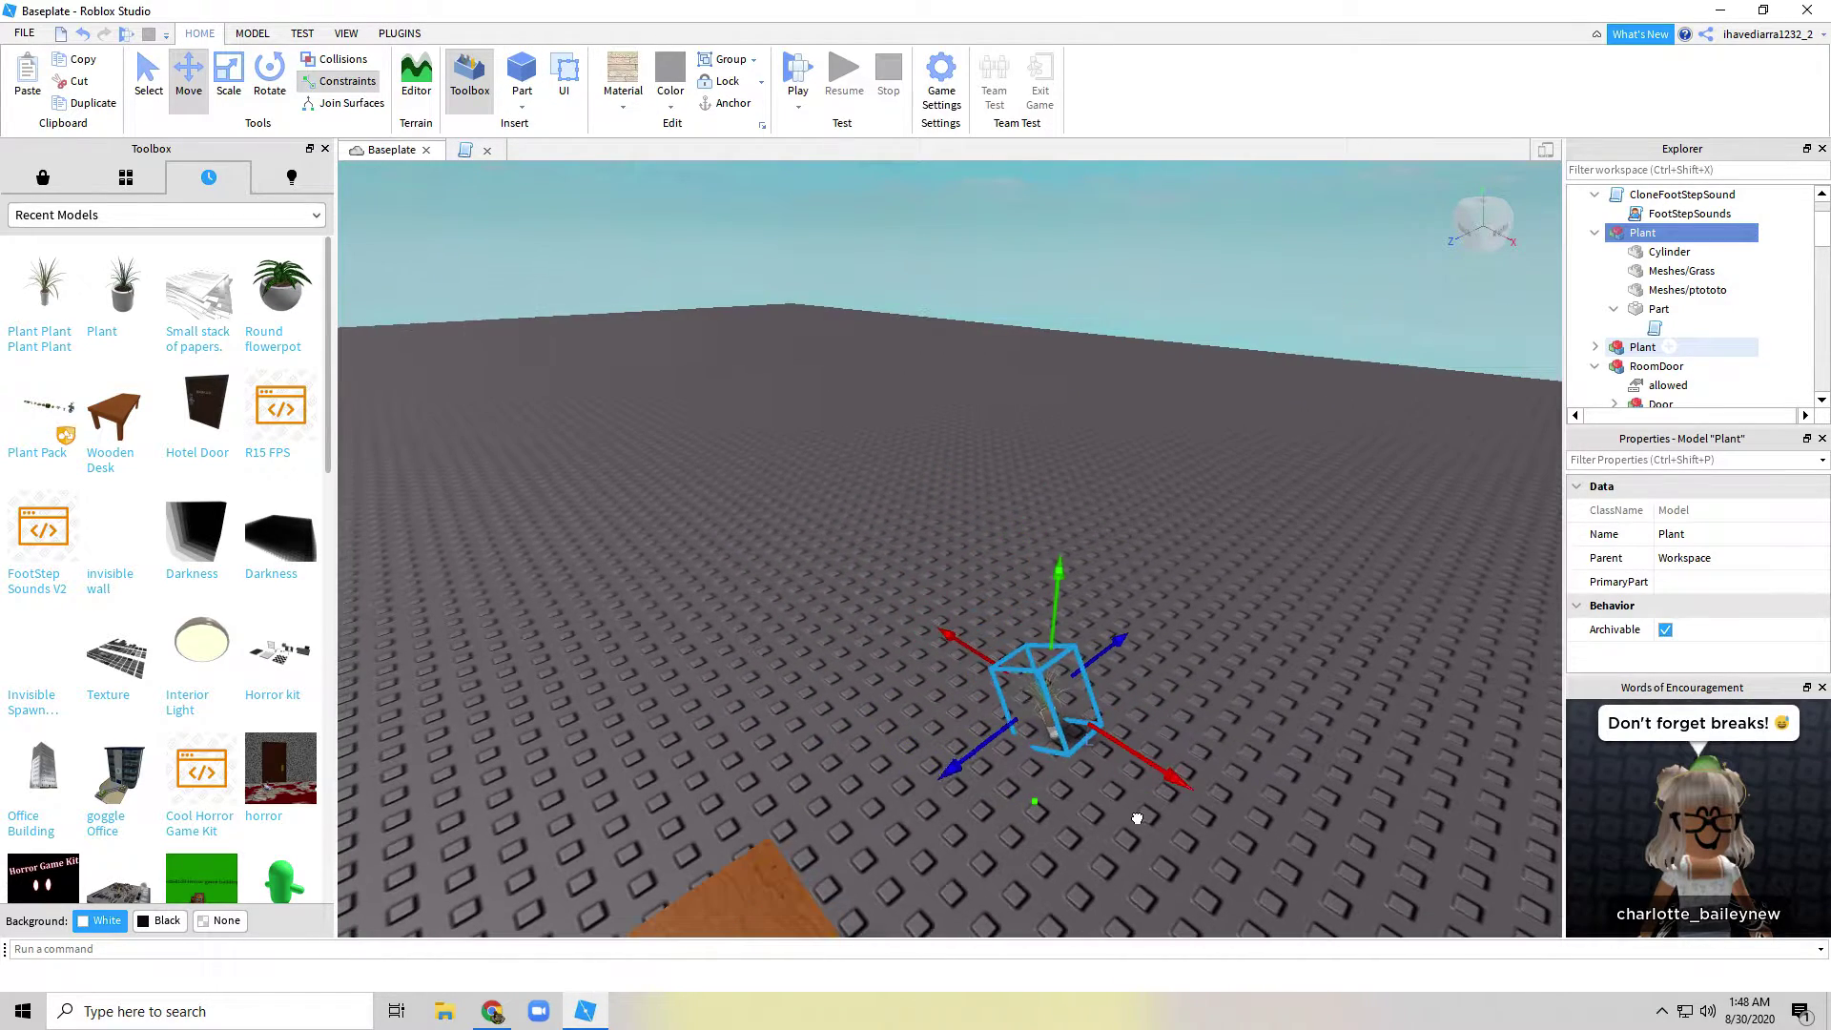
Step: Move the small plant onto the top of the wooden desk, near one end
right_click_drag(1096, 768, 934, 682)
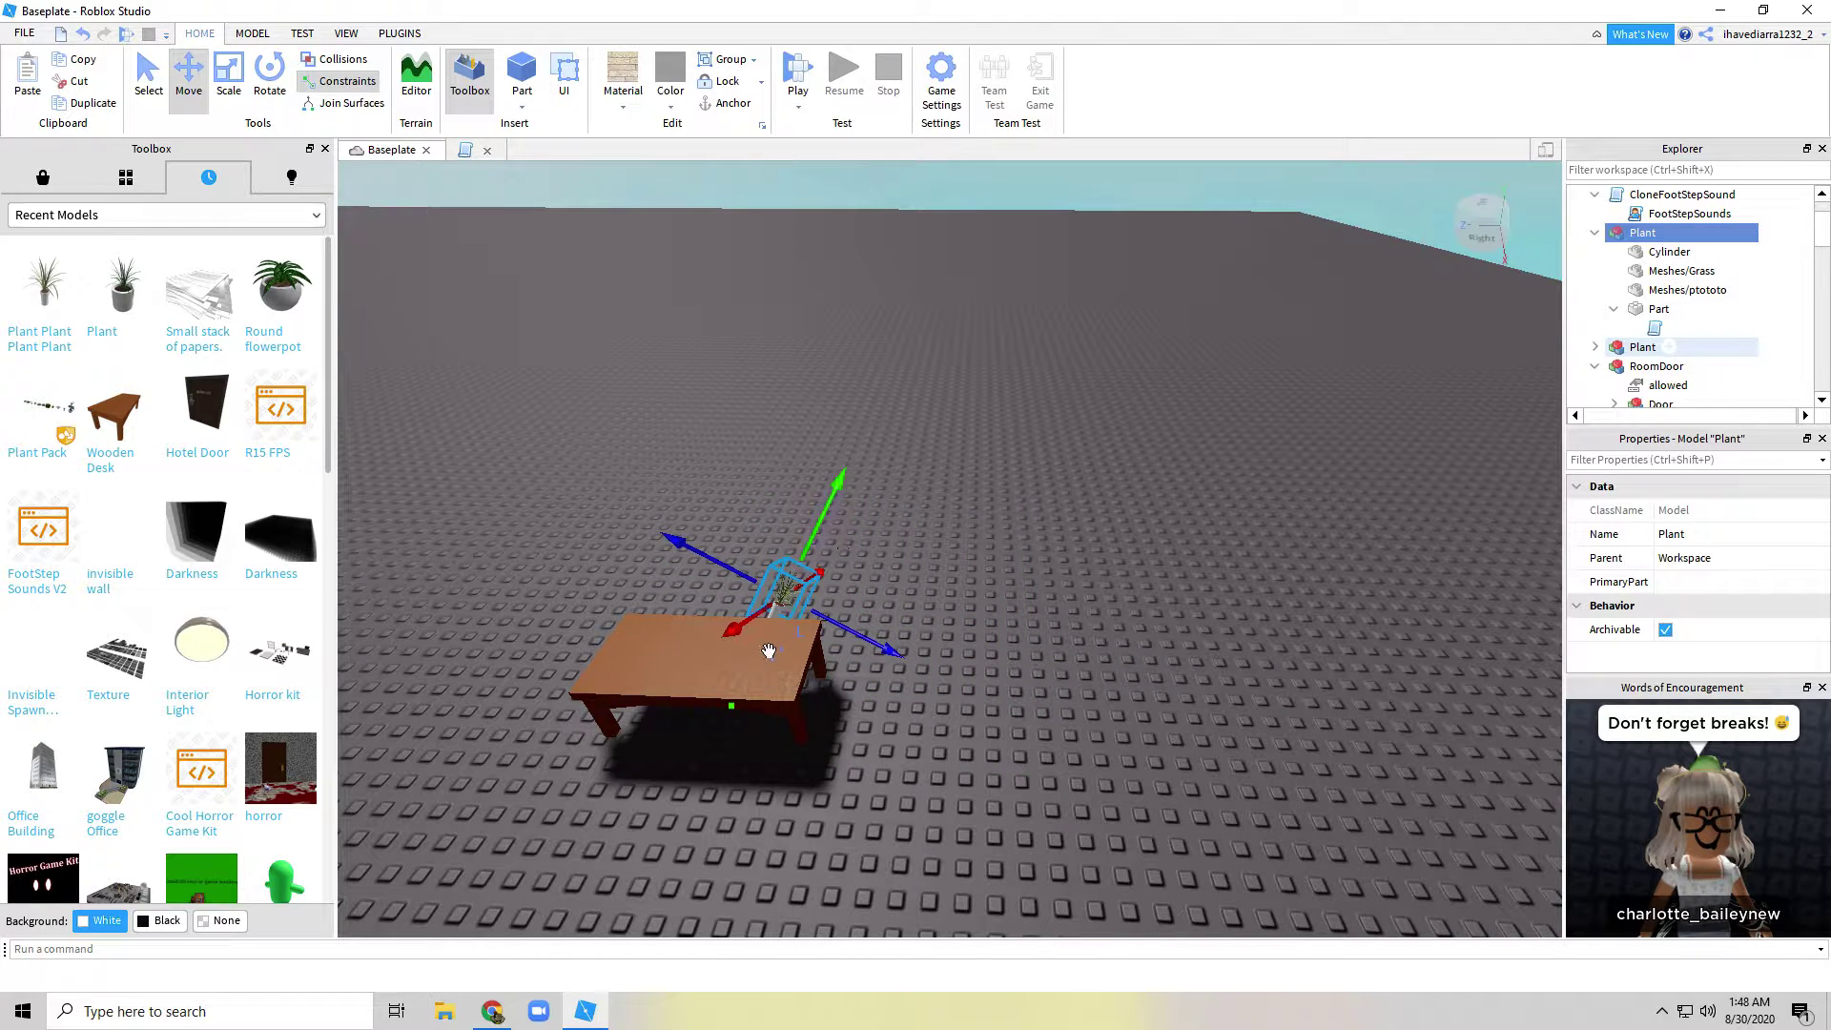
left_click_drag(769, 650, 802, 602)
key("w")
key("a")
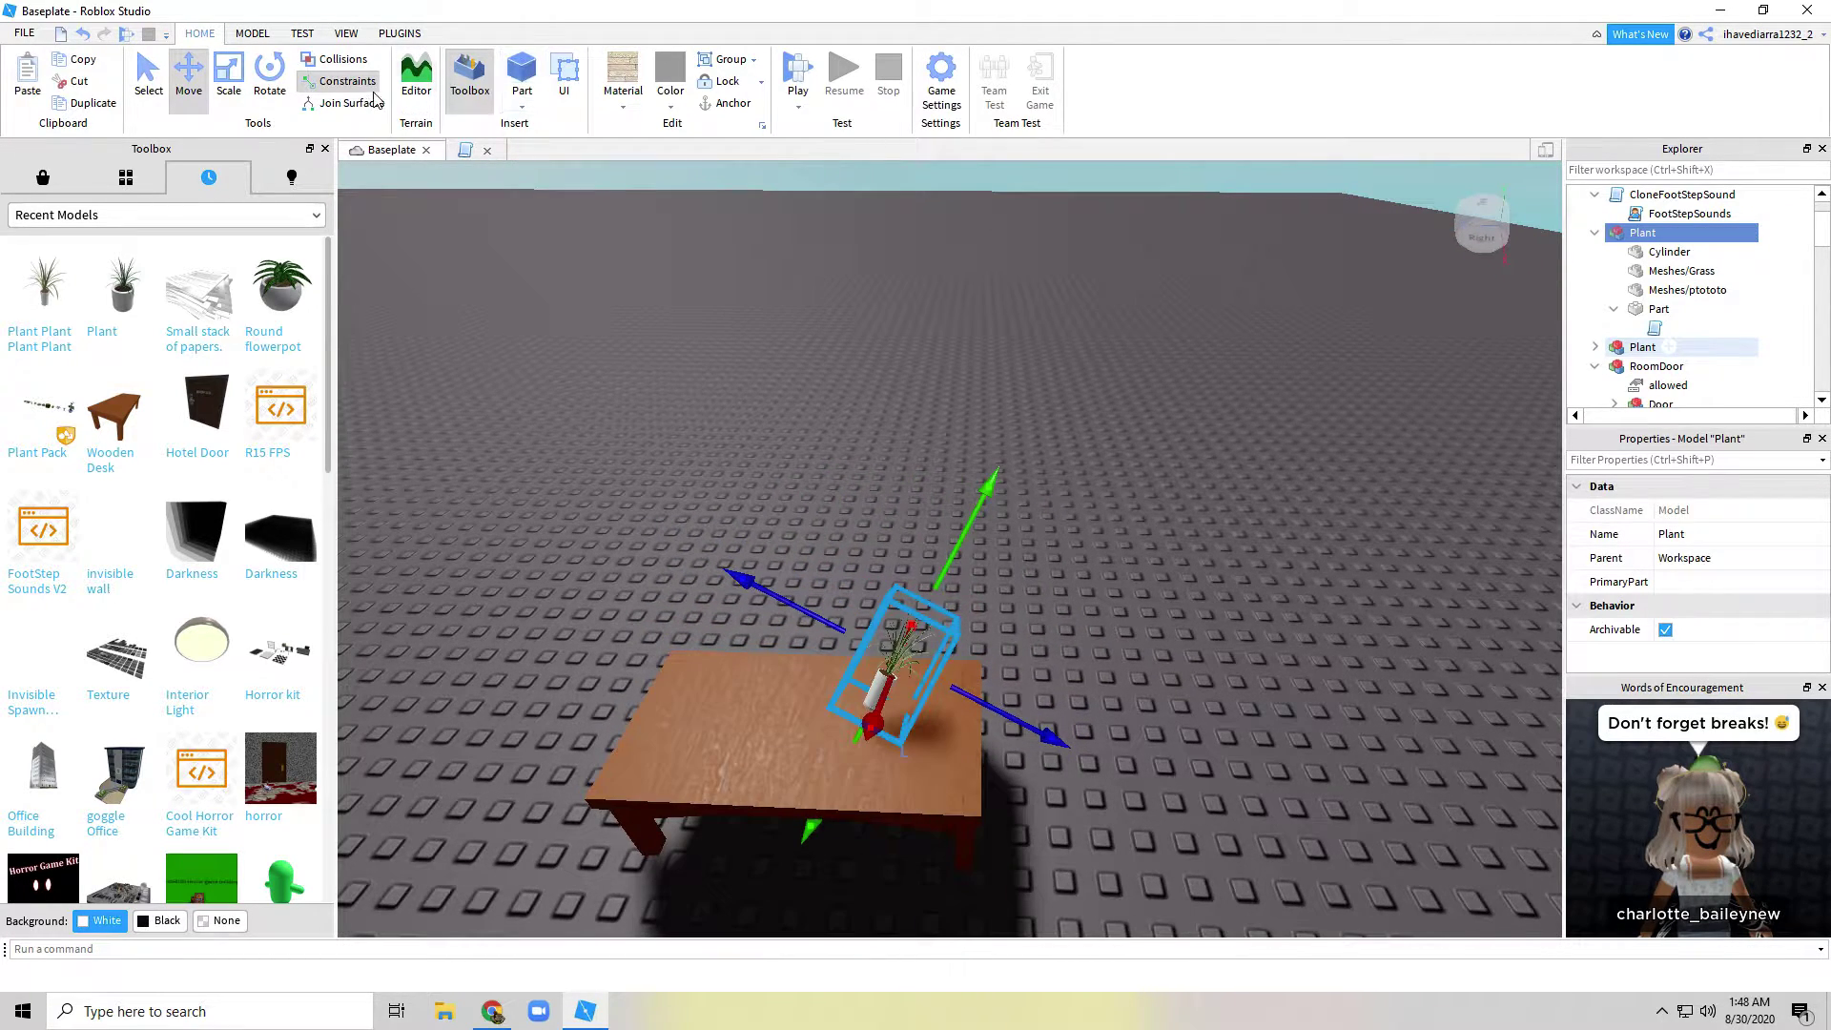
key("w")
key("a")
Step: Rotate the tilted plant about its axes until it stands upright on the desk
left_click(269, 76)
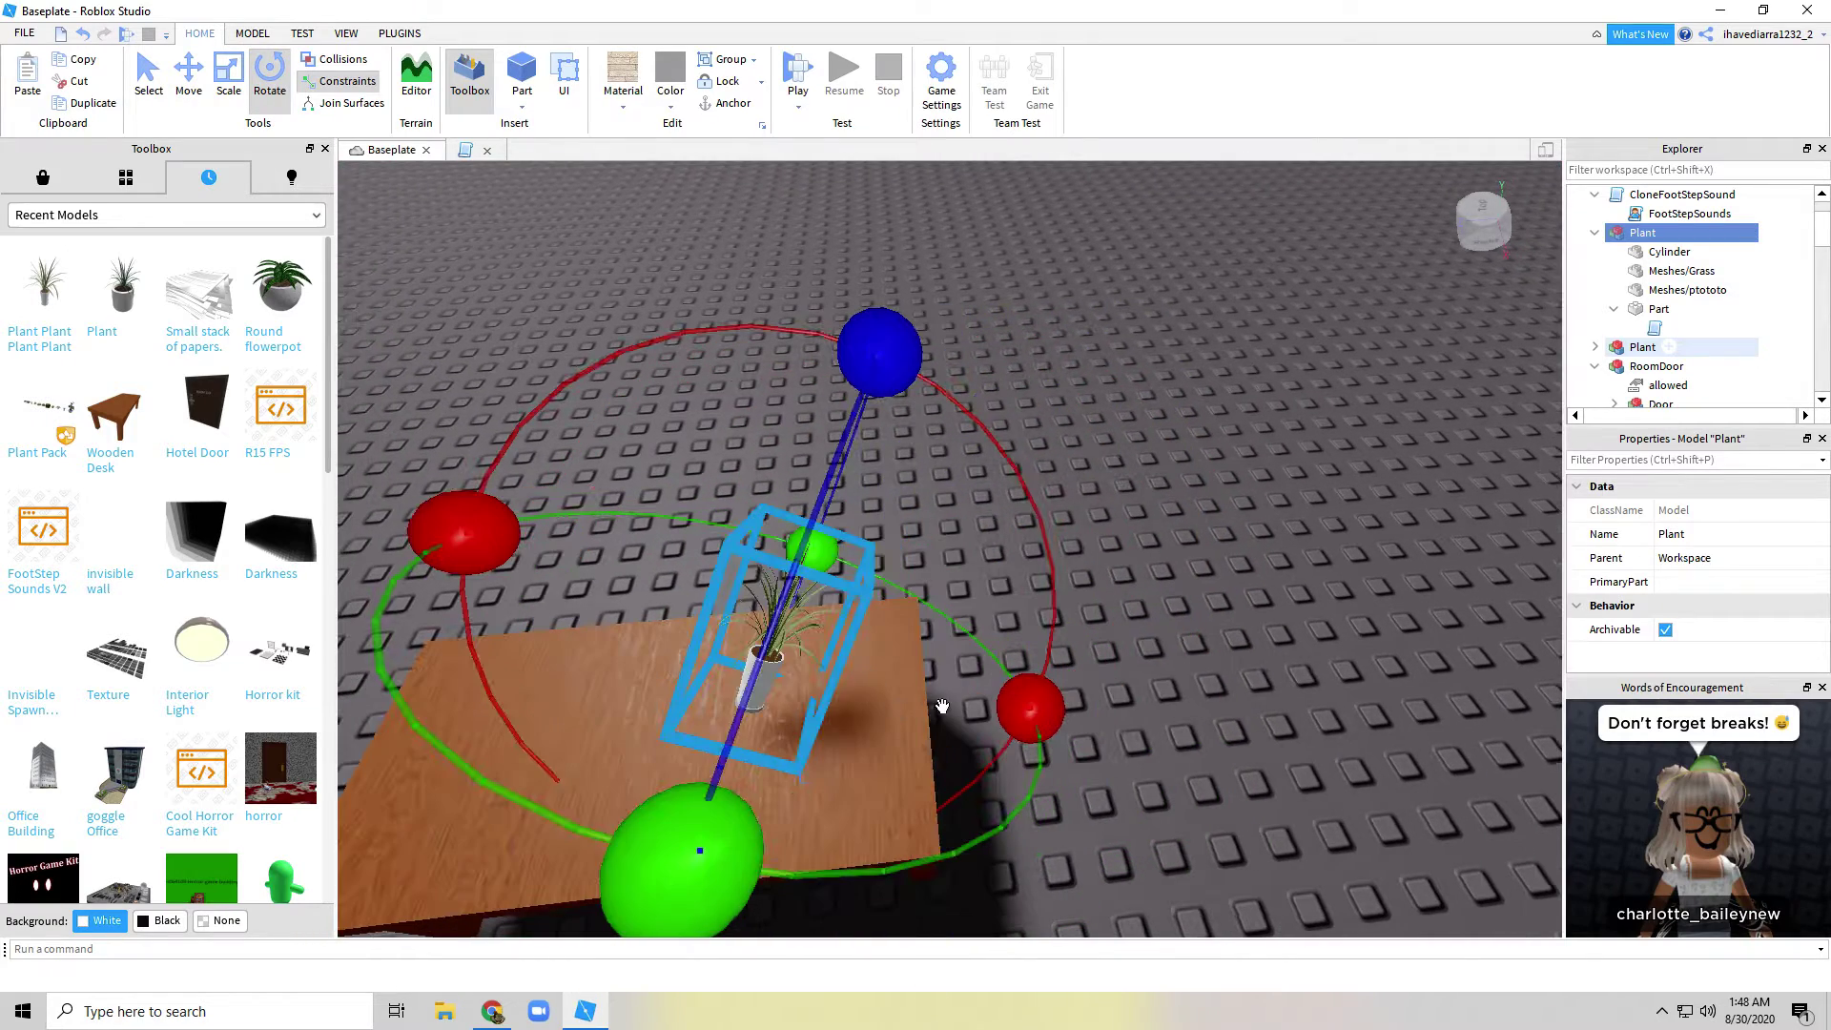
left_click_drag(1077, 728, 1066, 608)
left_click_drag(762, 343, 752, 429)
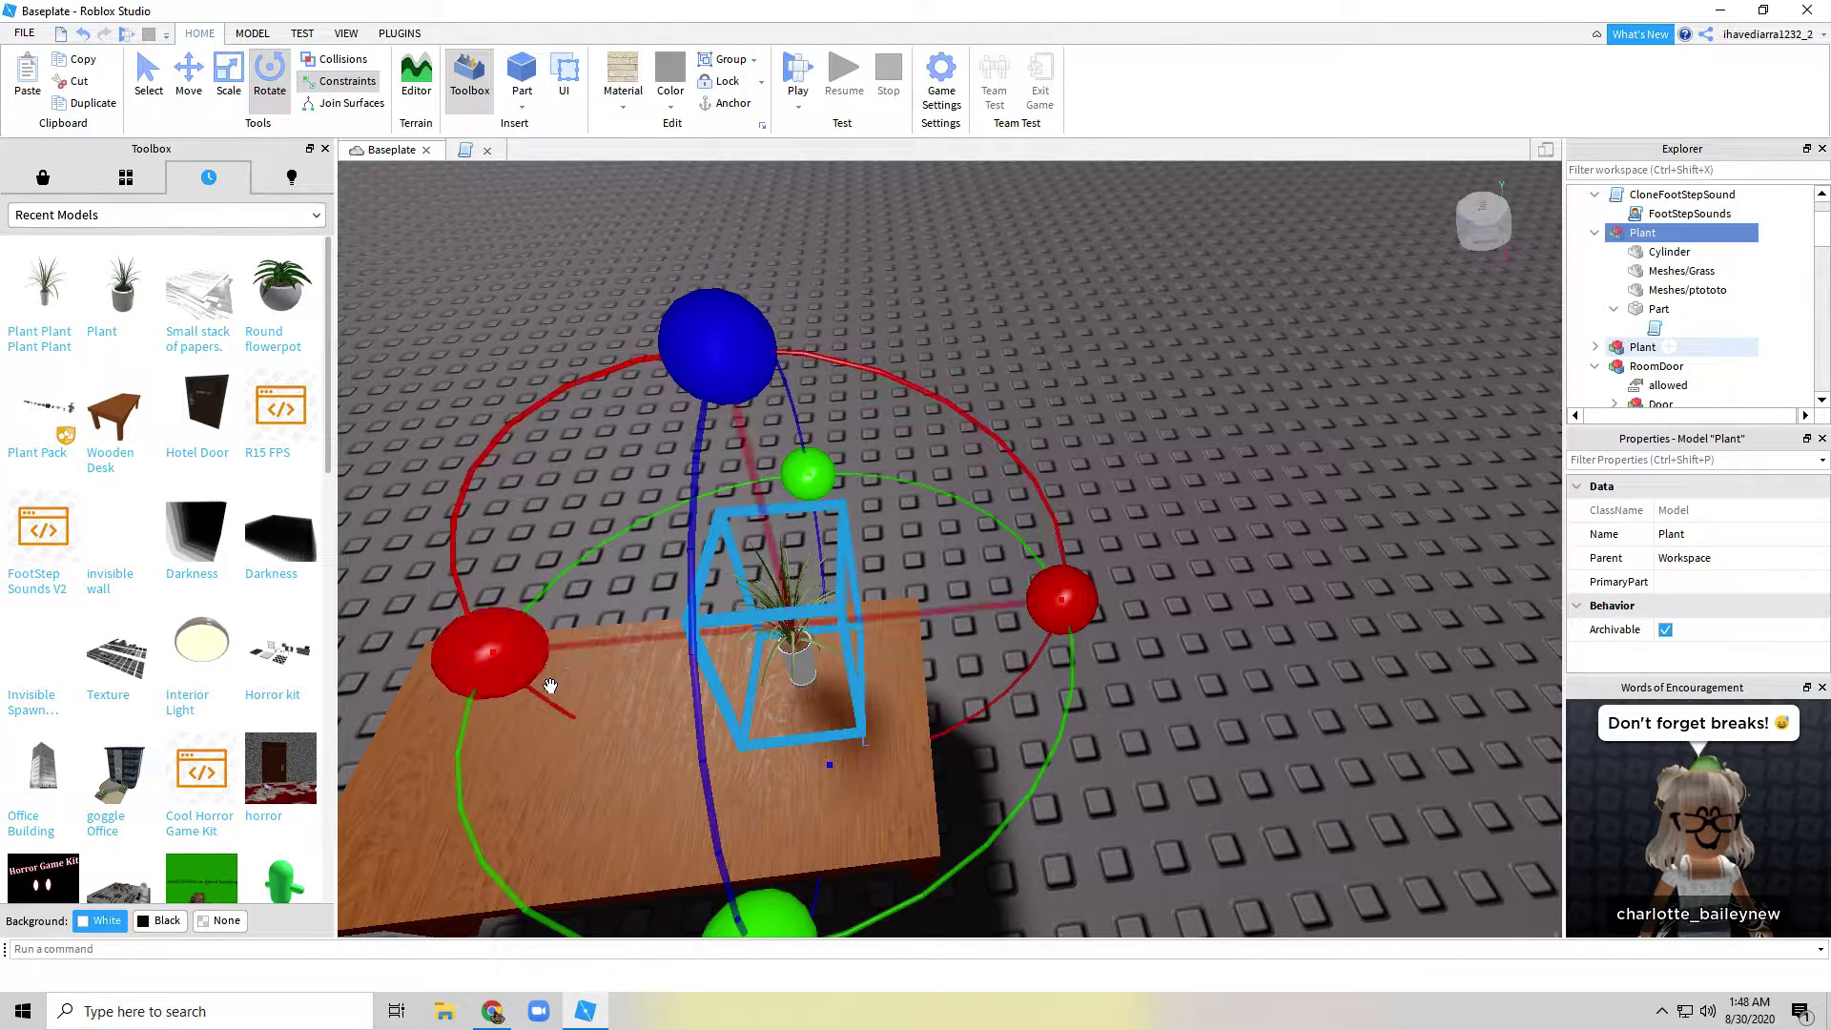
left_click_drag(545, 679, 547, 685)
key("w")
right_click_drag(815, 818, 788, 793)
key("s")
key("d")
key("w")
left_click_drag(1008, 636, 1038, 654)
left_click_drag(761, 292, 752, 303)
key("w")
mouse_move(724, 328)
right_mouse_down()
mouse_move(751, 362)
mouse_move(724, 328)
right_mouse_up()
key("s")
key("s")
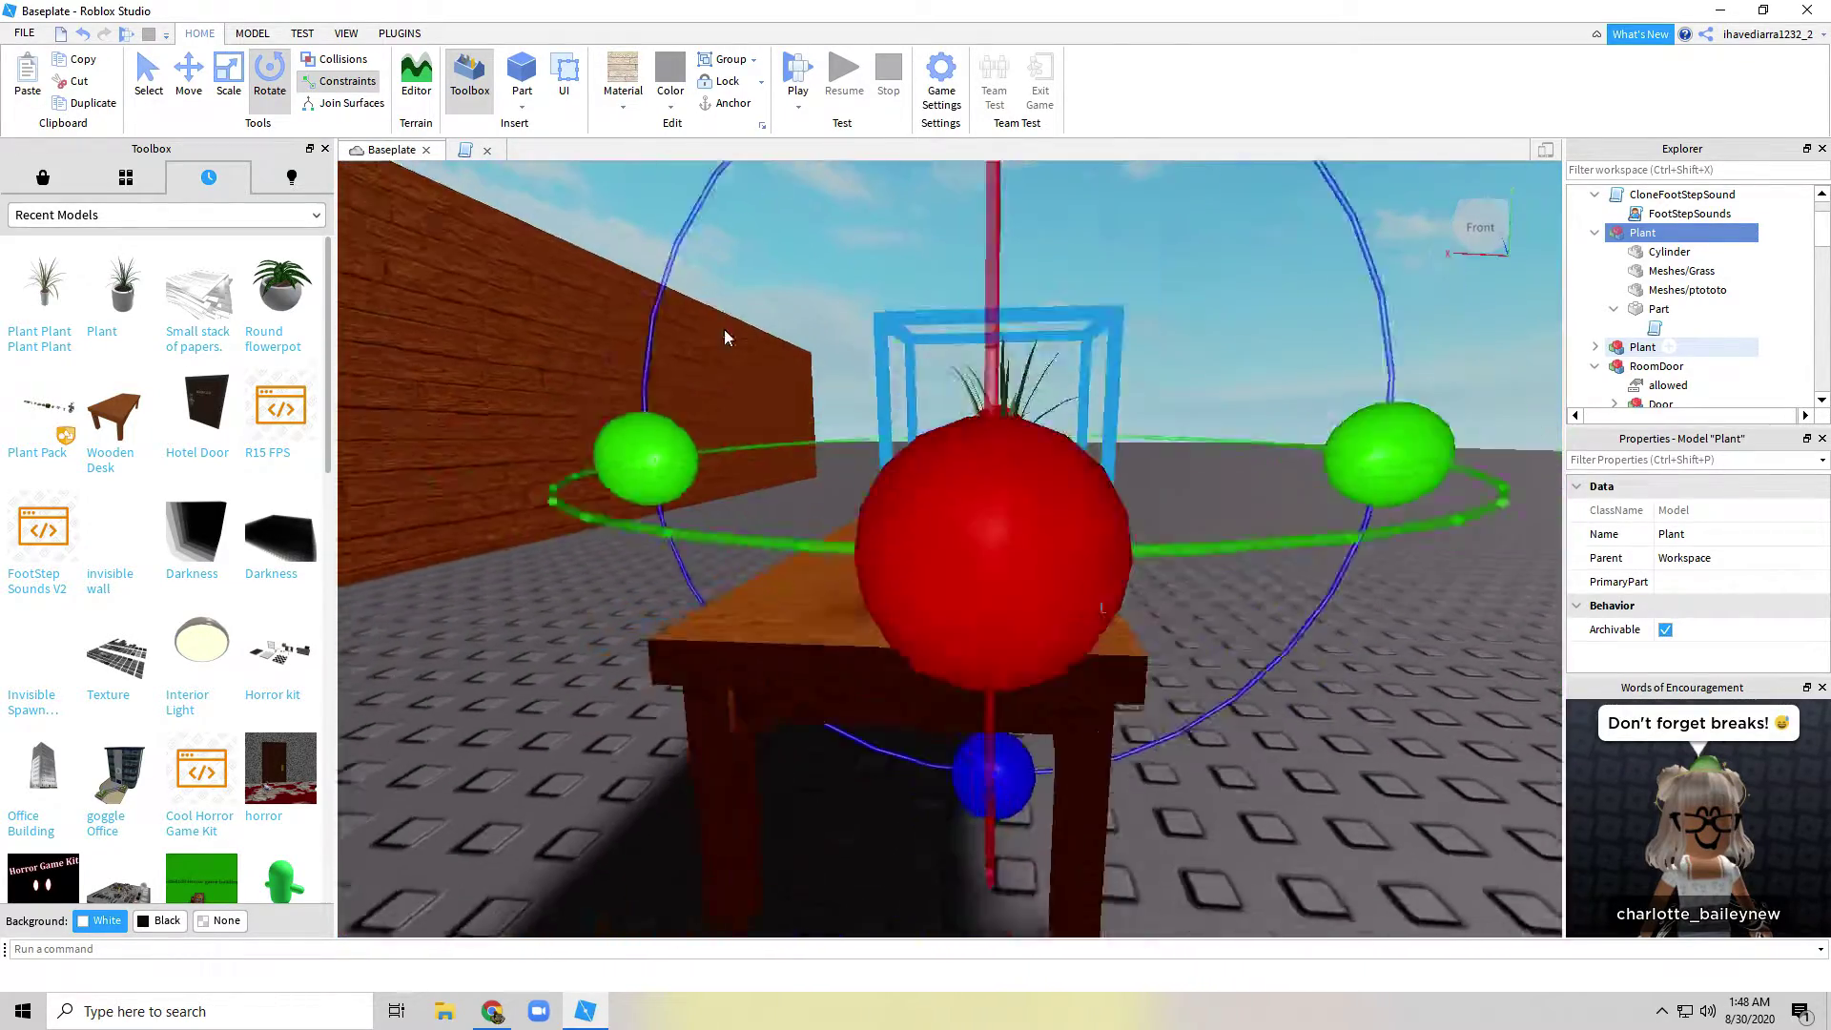
Step: Adjust the plant's height so its pot rests on the desktop
left_click(228, 84)
left_click(190, 86)
right_click_drag(599, 341, 524, 352)
key("s")
left_click_drag(972, 412, 967, 427)
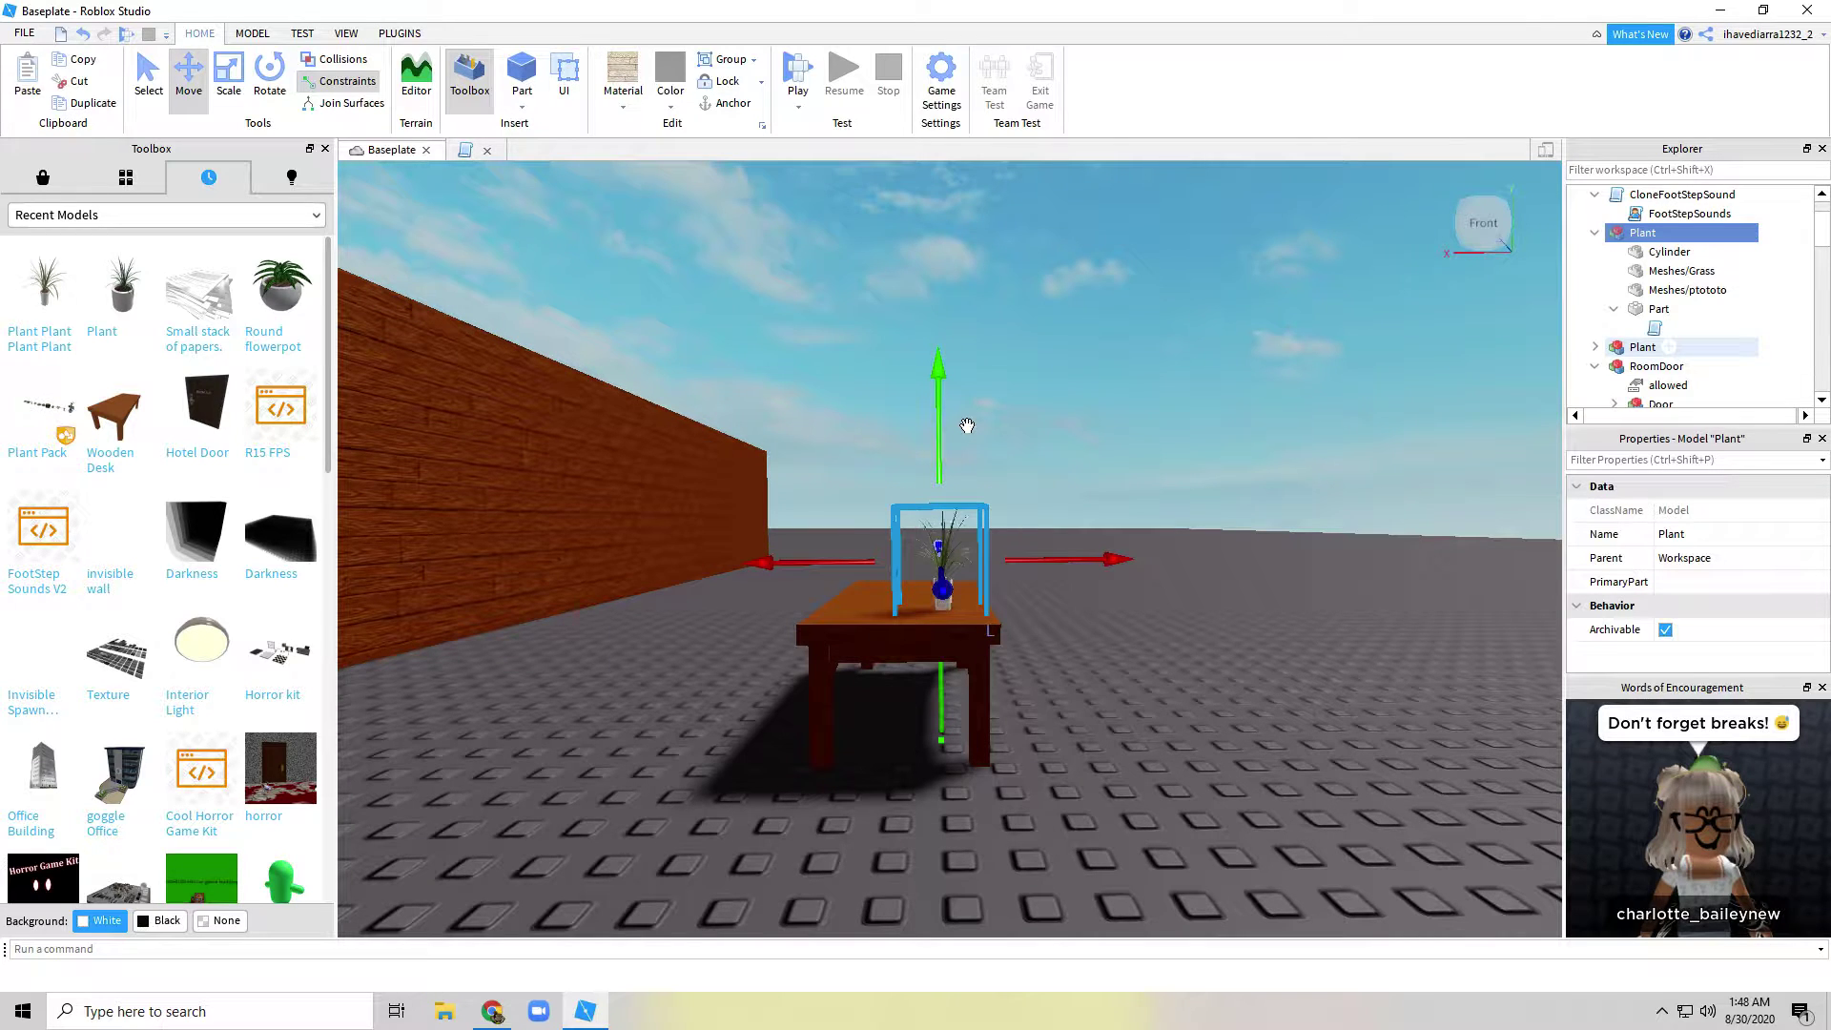
left_click(954, 380)
Step: Try to select the plant on the desk, checking the RFID1 and second Plant models in the hierarchy
left_click(969, 598)
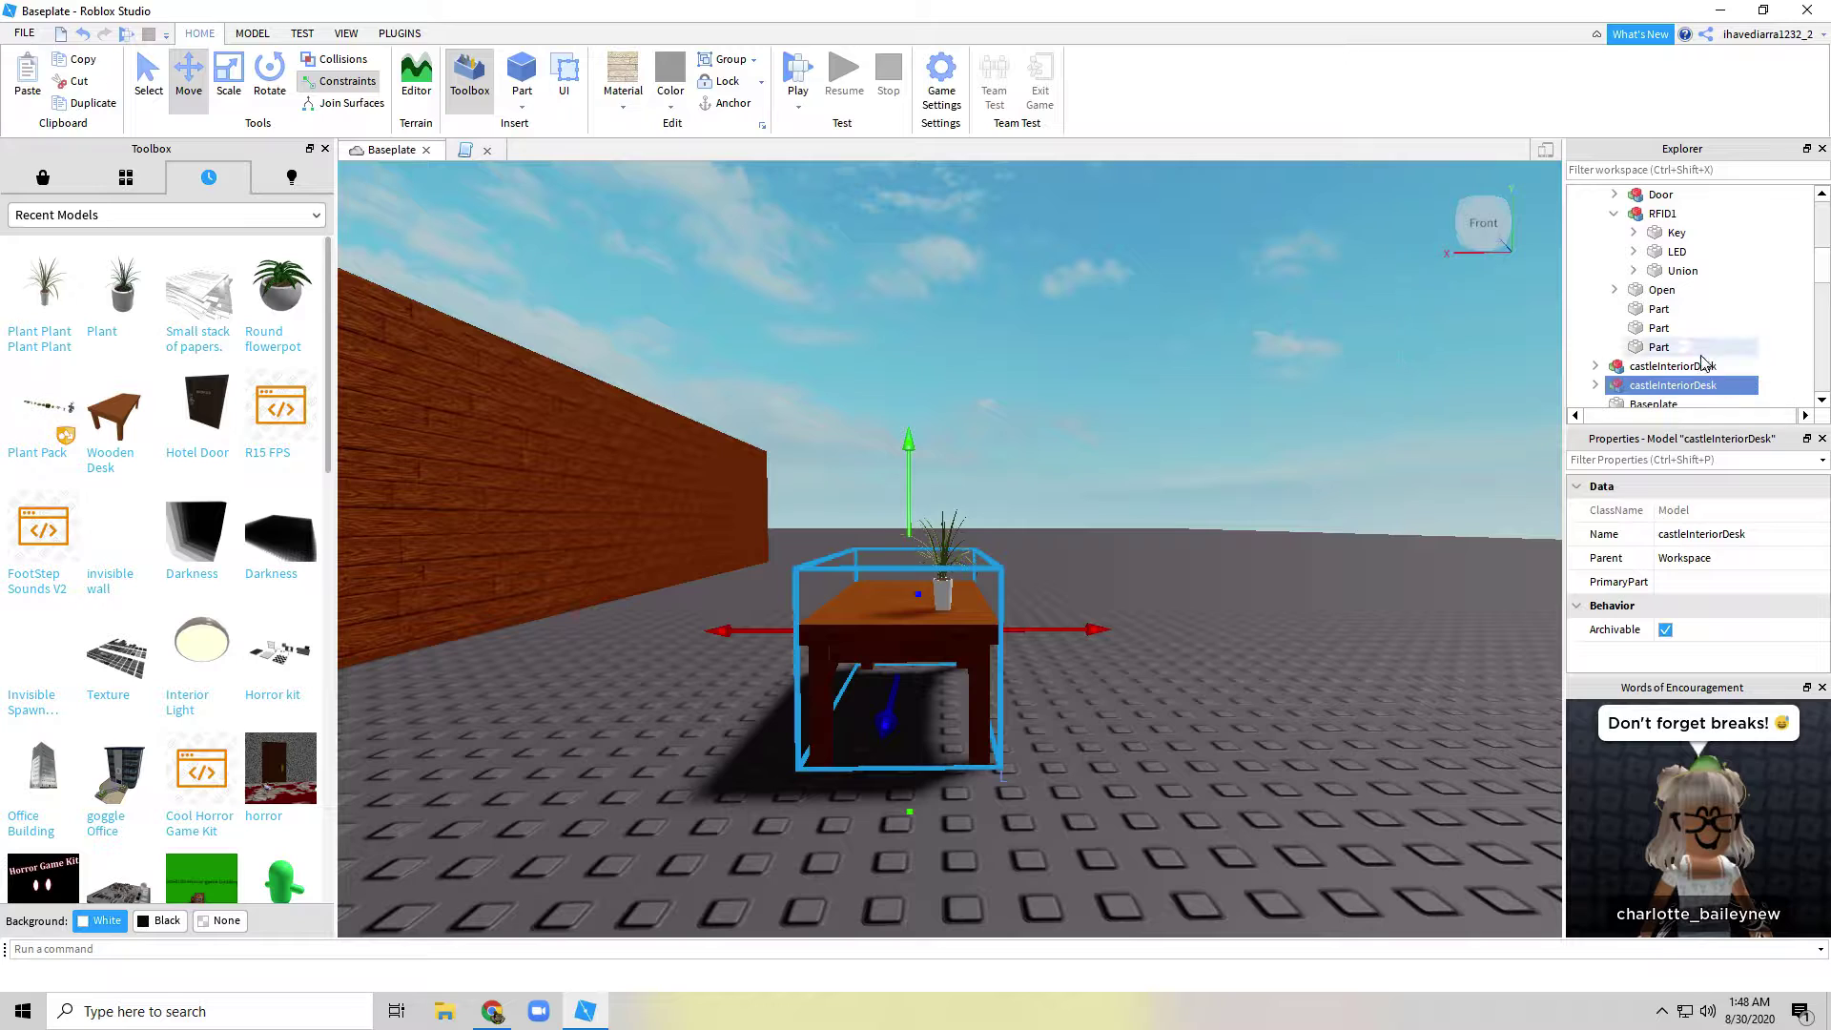
scroll(1675, 250, "up", 1)
left_click(1663, 272)
scroll(1646, 227, "up", 1)
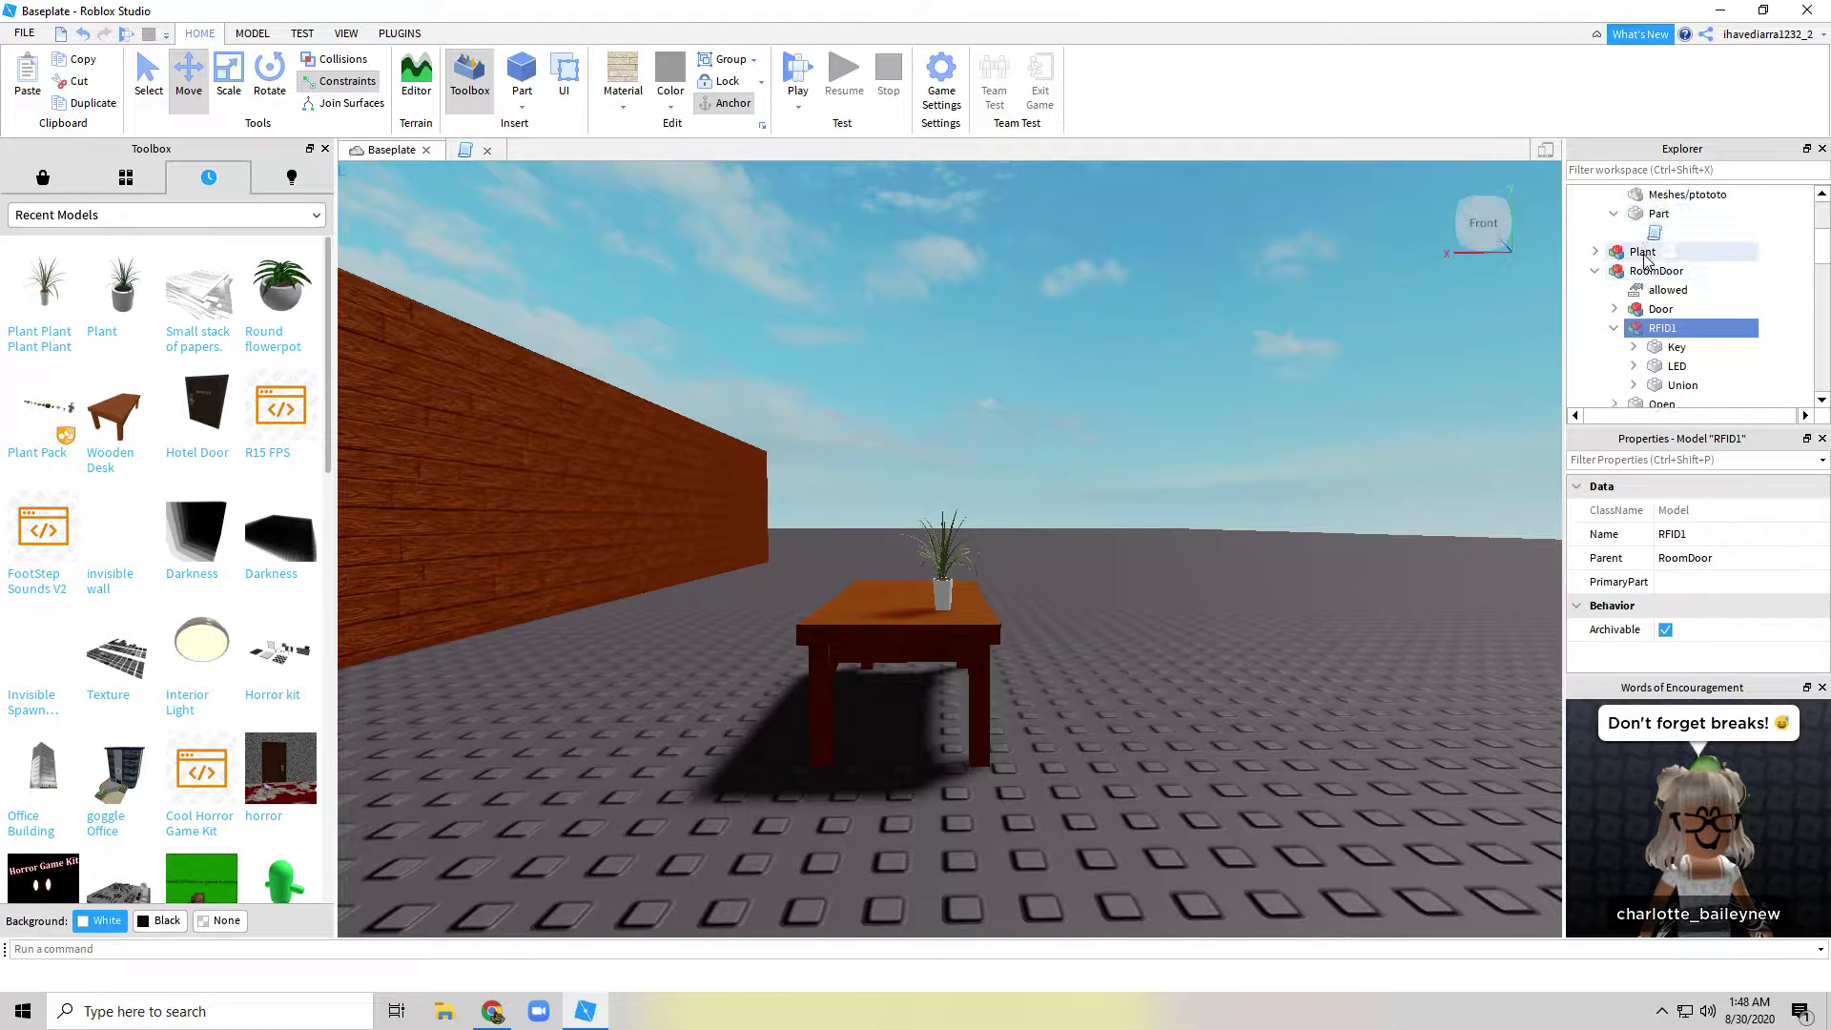
left_click(1643, 256)
left_click(953, 597)
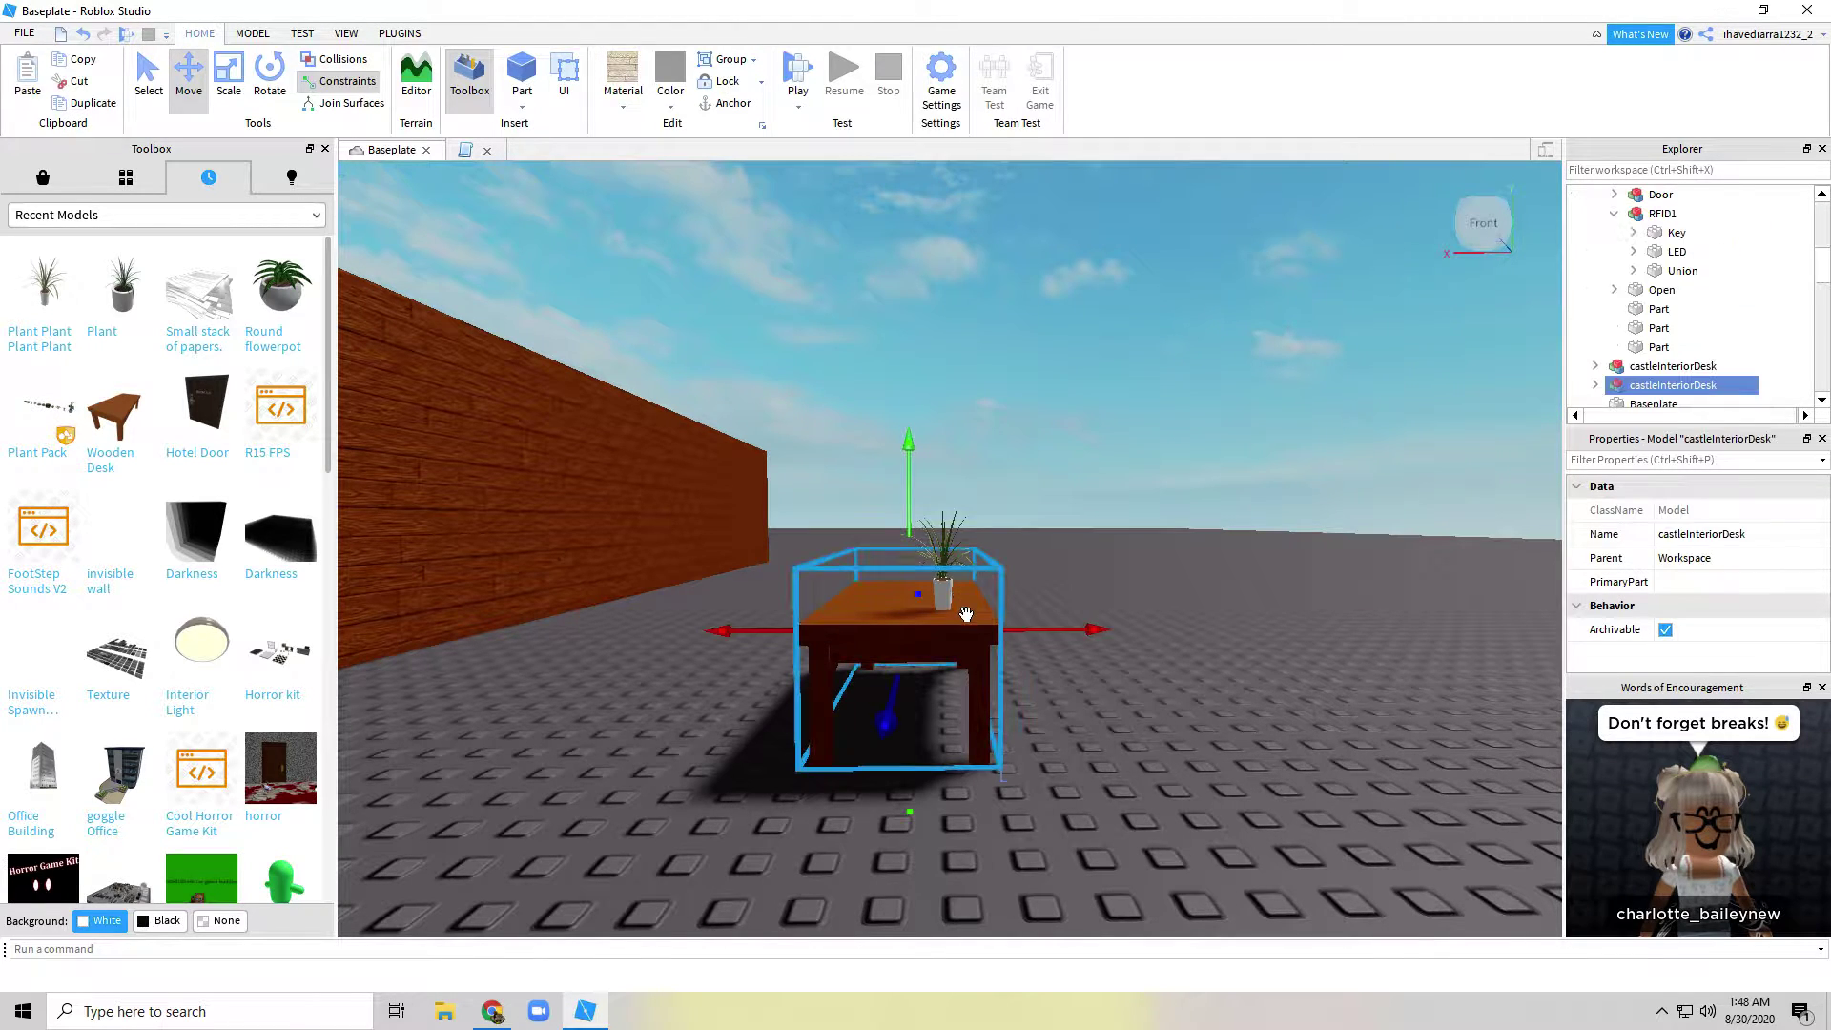
scroll(1640, 348, "up", 2)
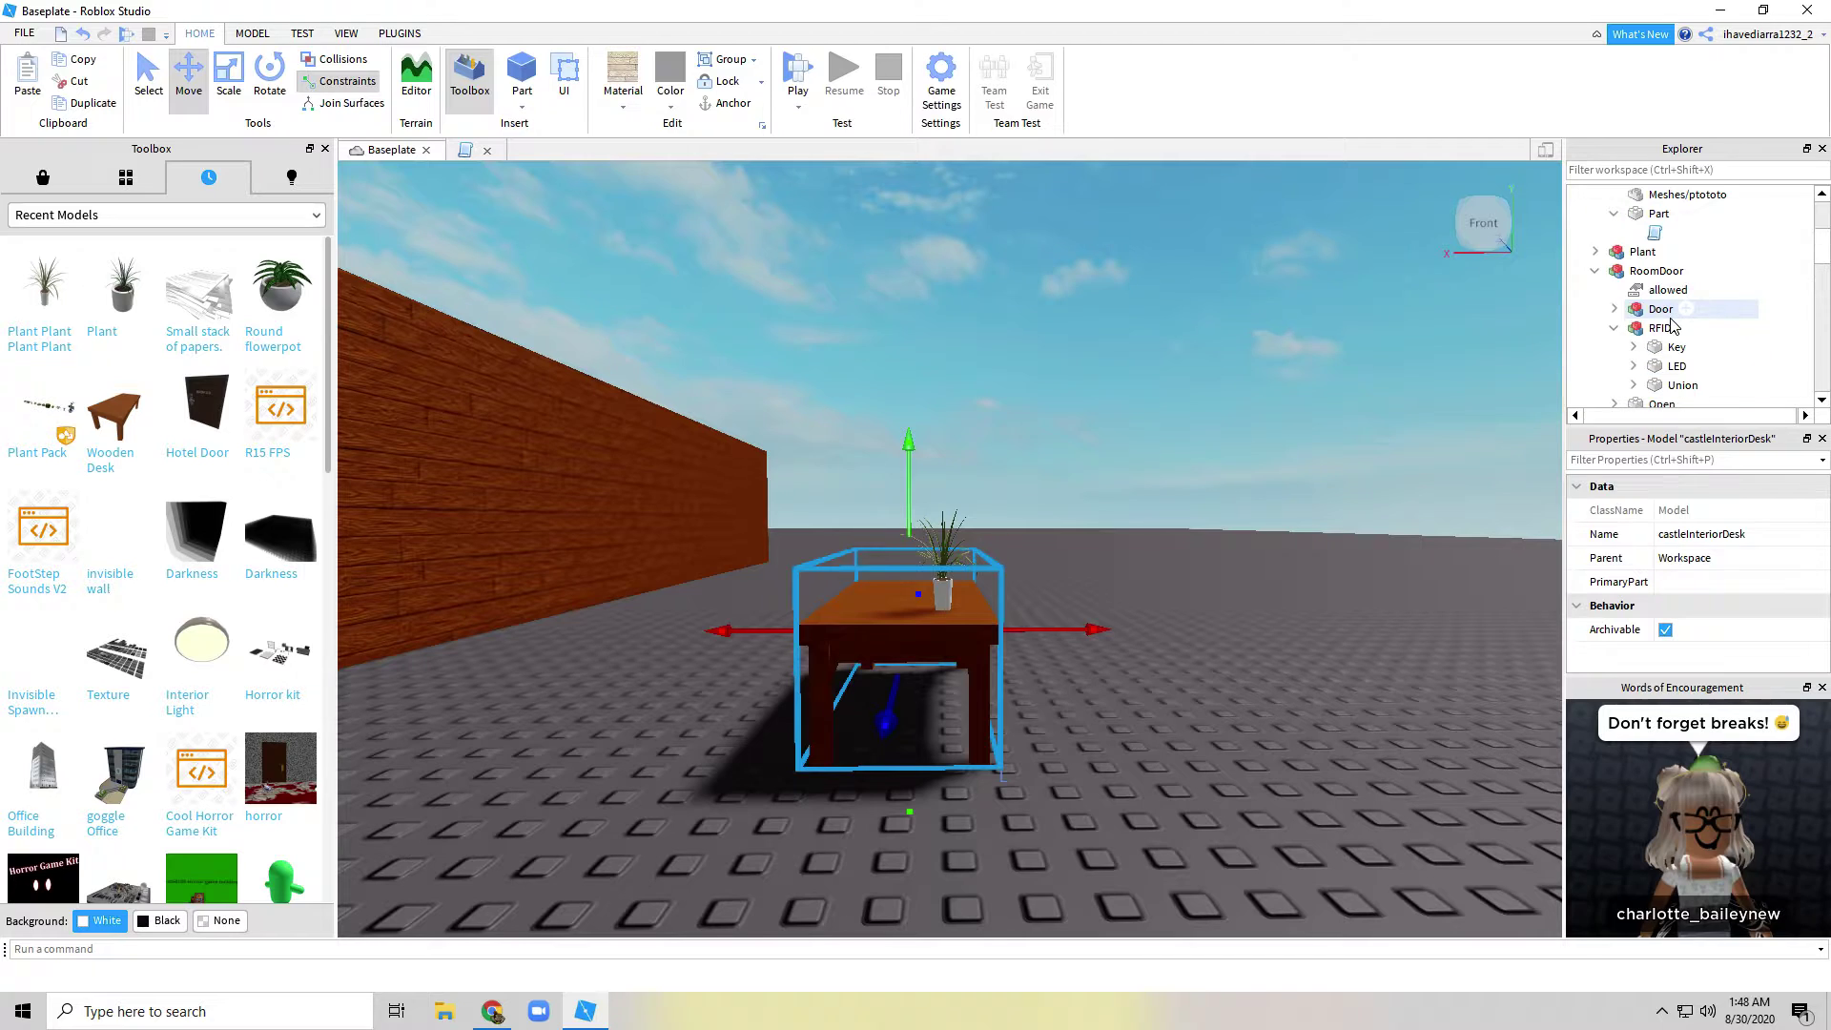
left_click(1650, 272)
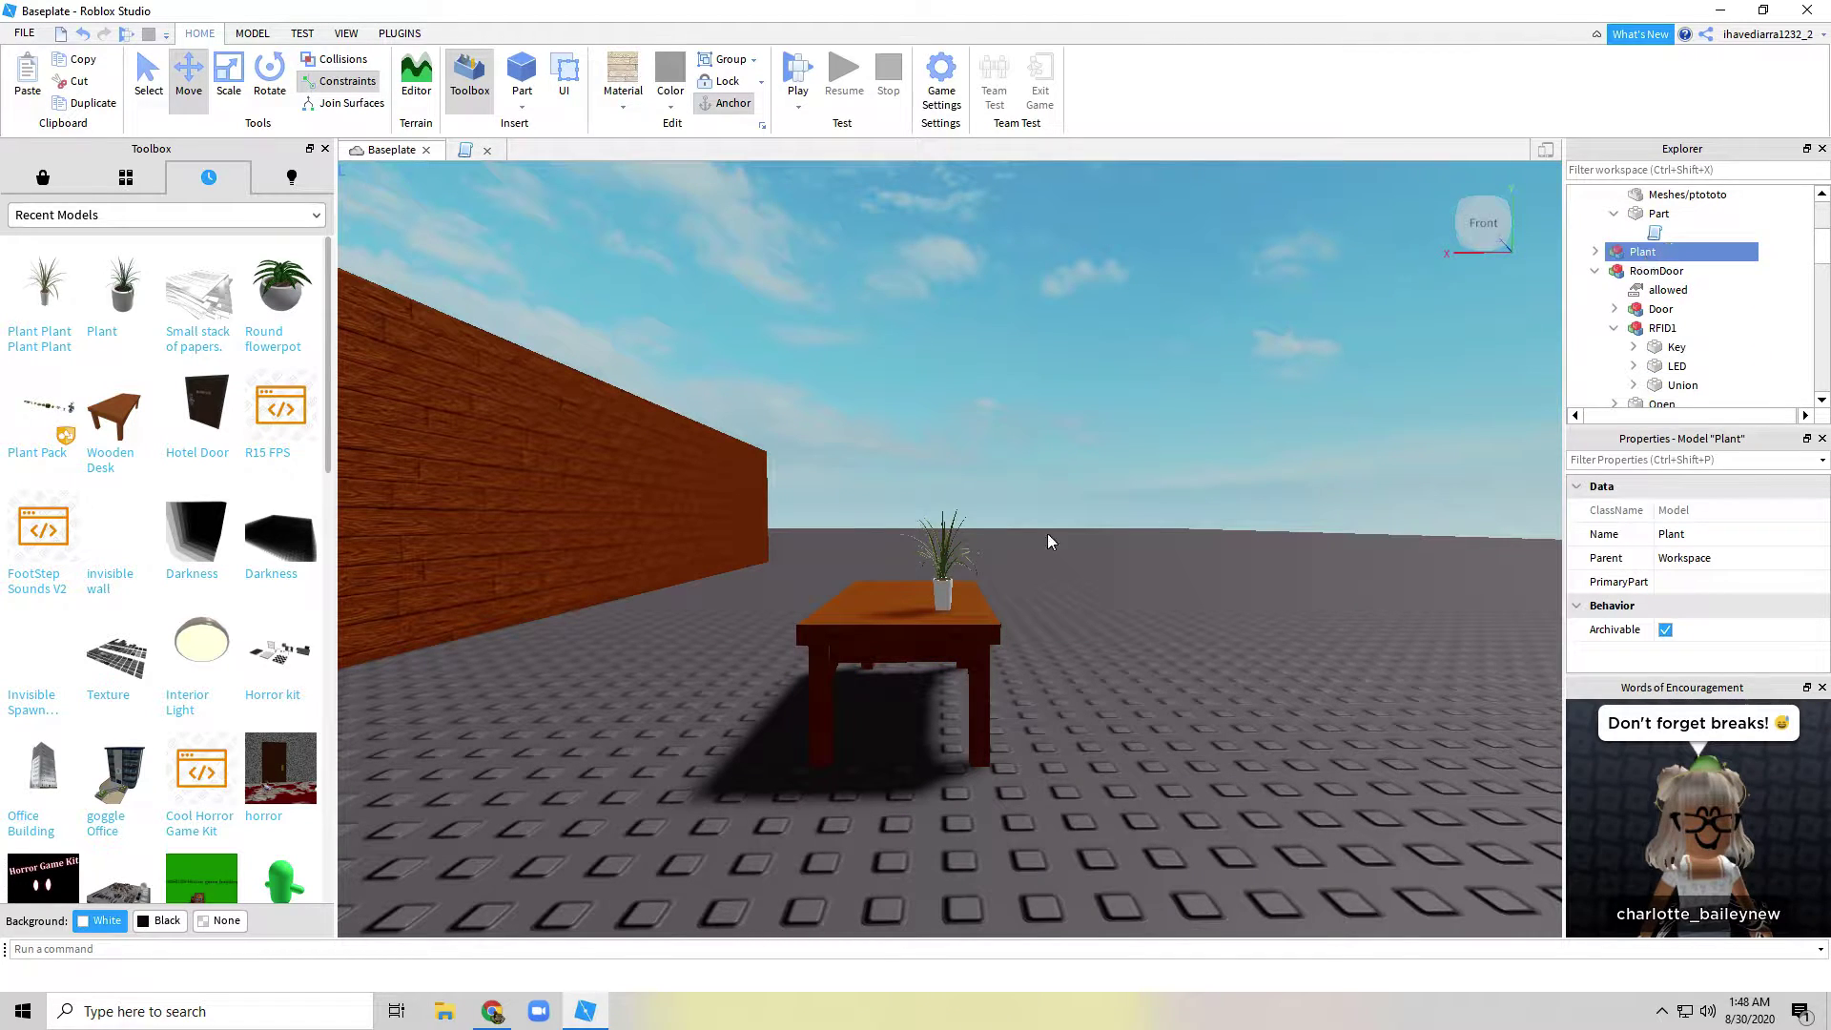
left_click(958, 614)
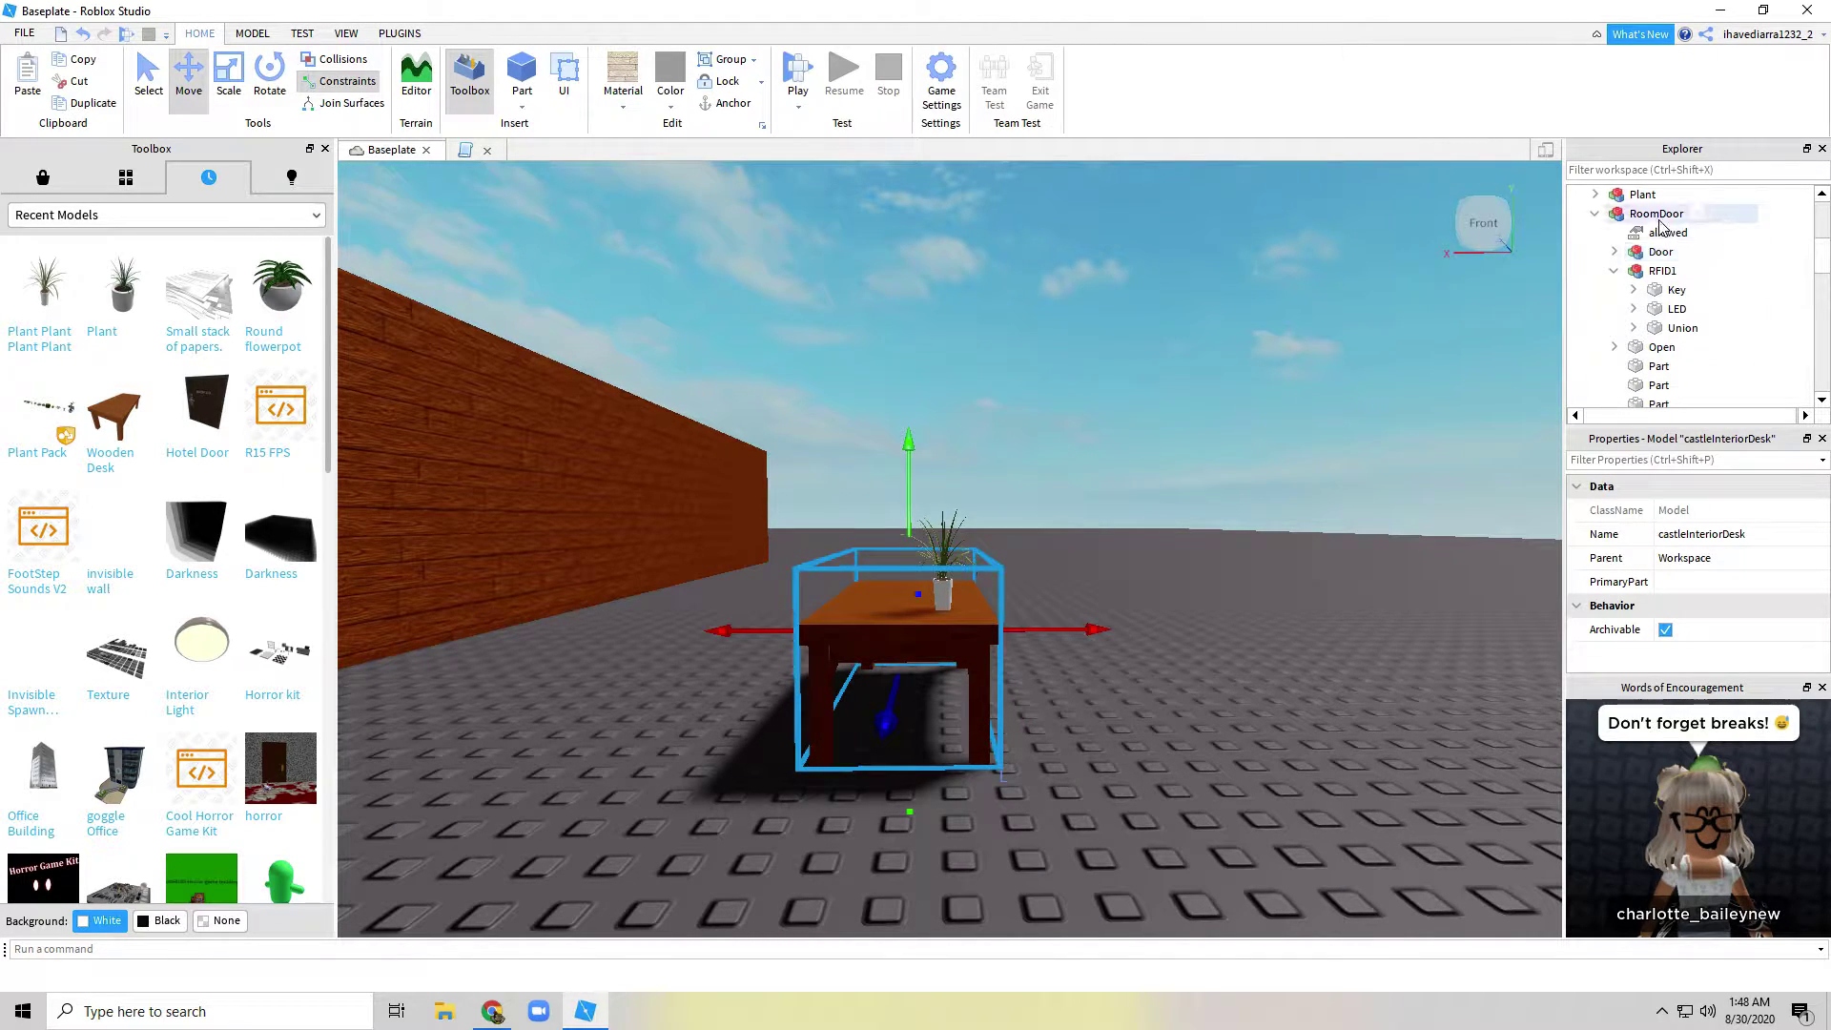
Step: Check where the RoomDoor and second Plant models sit in the scene, and search the hierarchy for the desk plant
left_click(1657, 213)
right_click_drag(1278, 423, 1301, 434)
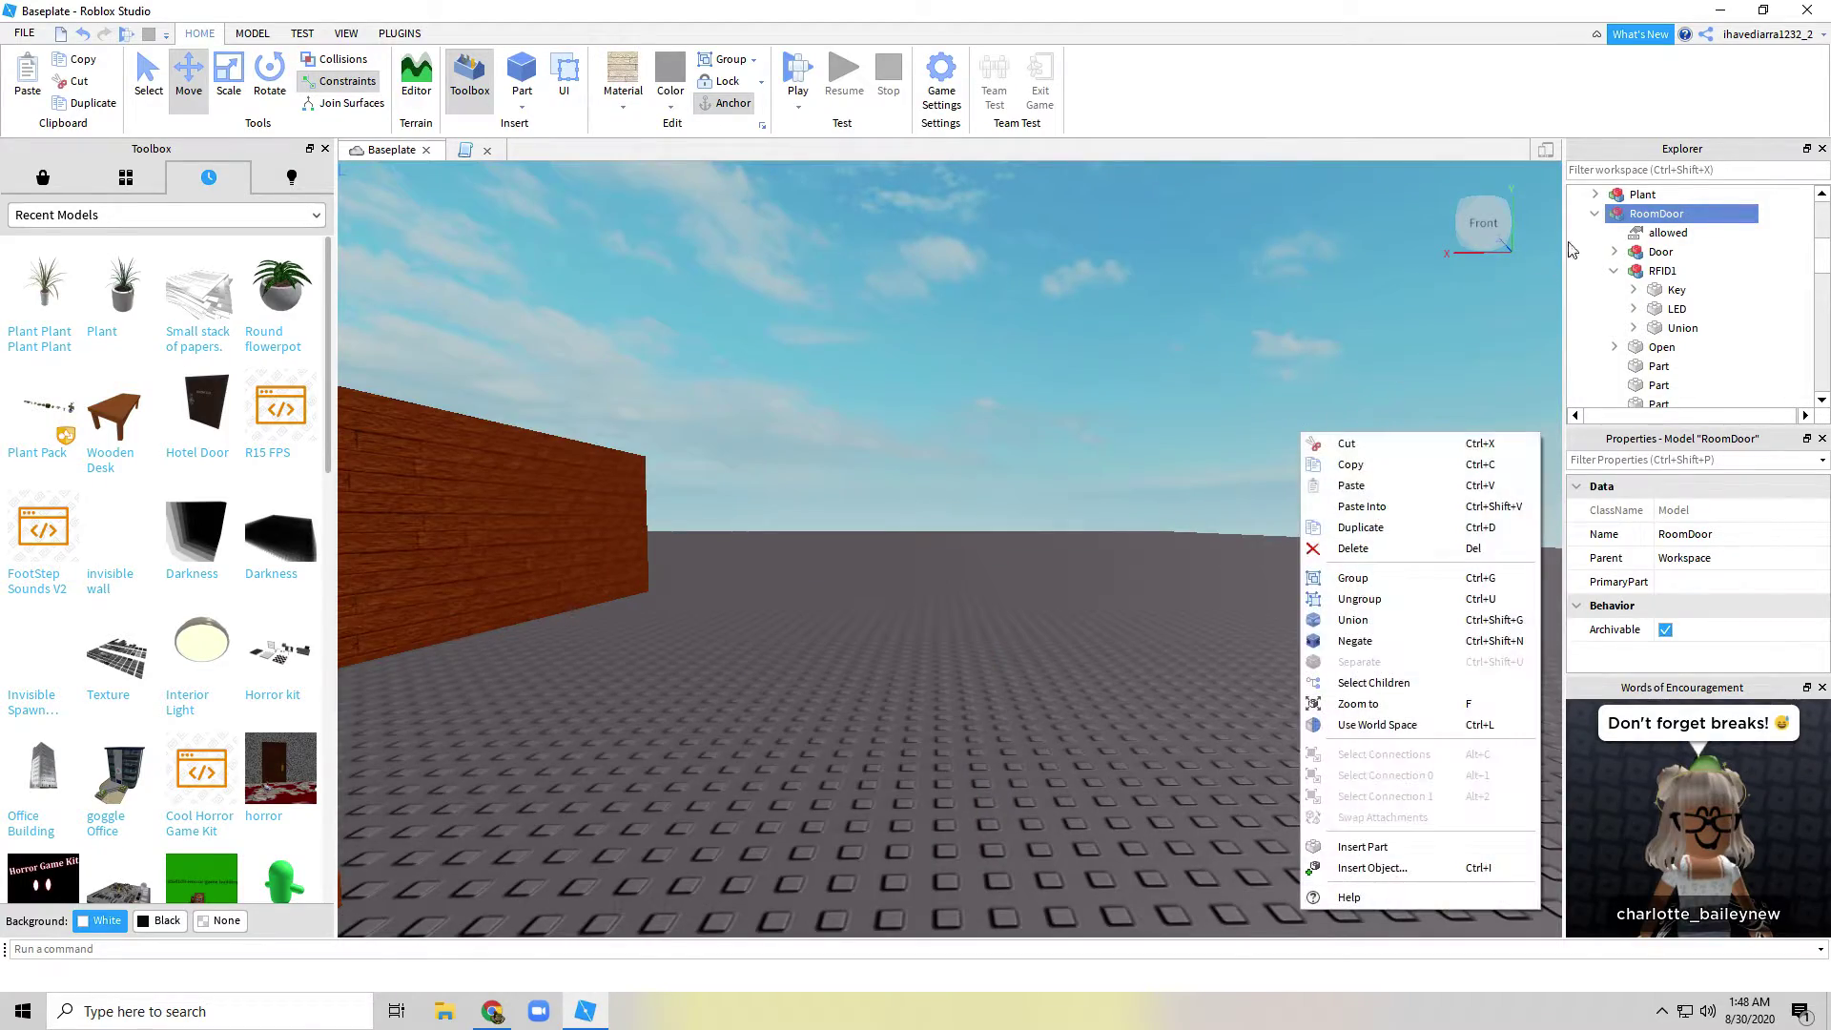
left_click(1633, 203)
key("f")
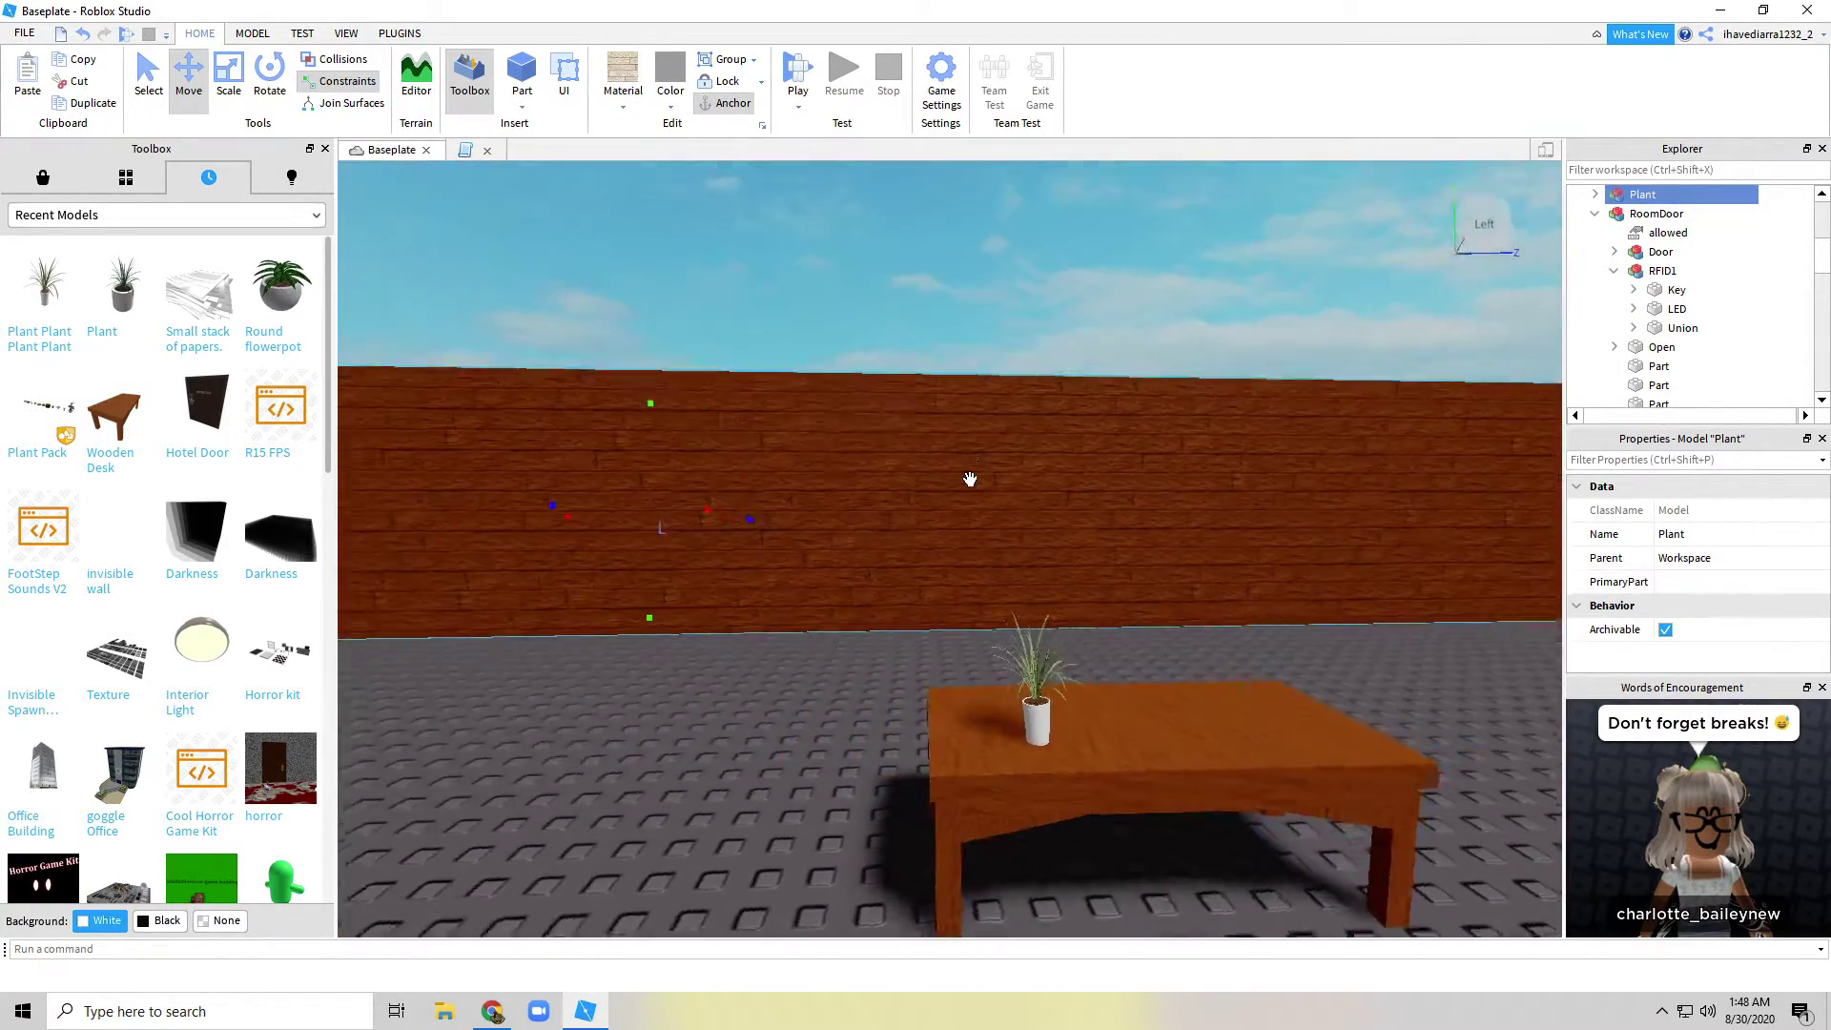
key("w")
right_click_drag(969, 479, 968, 490)
key("s")
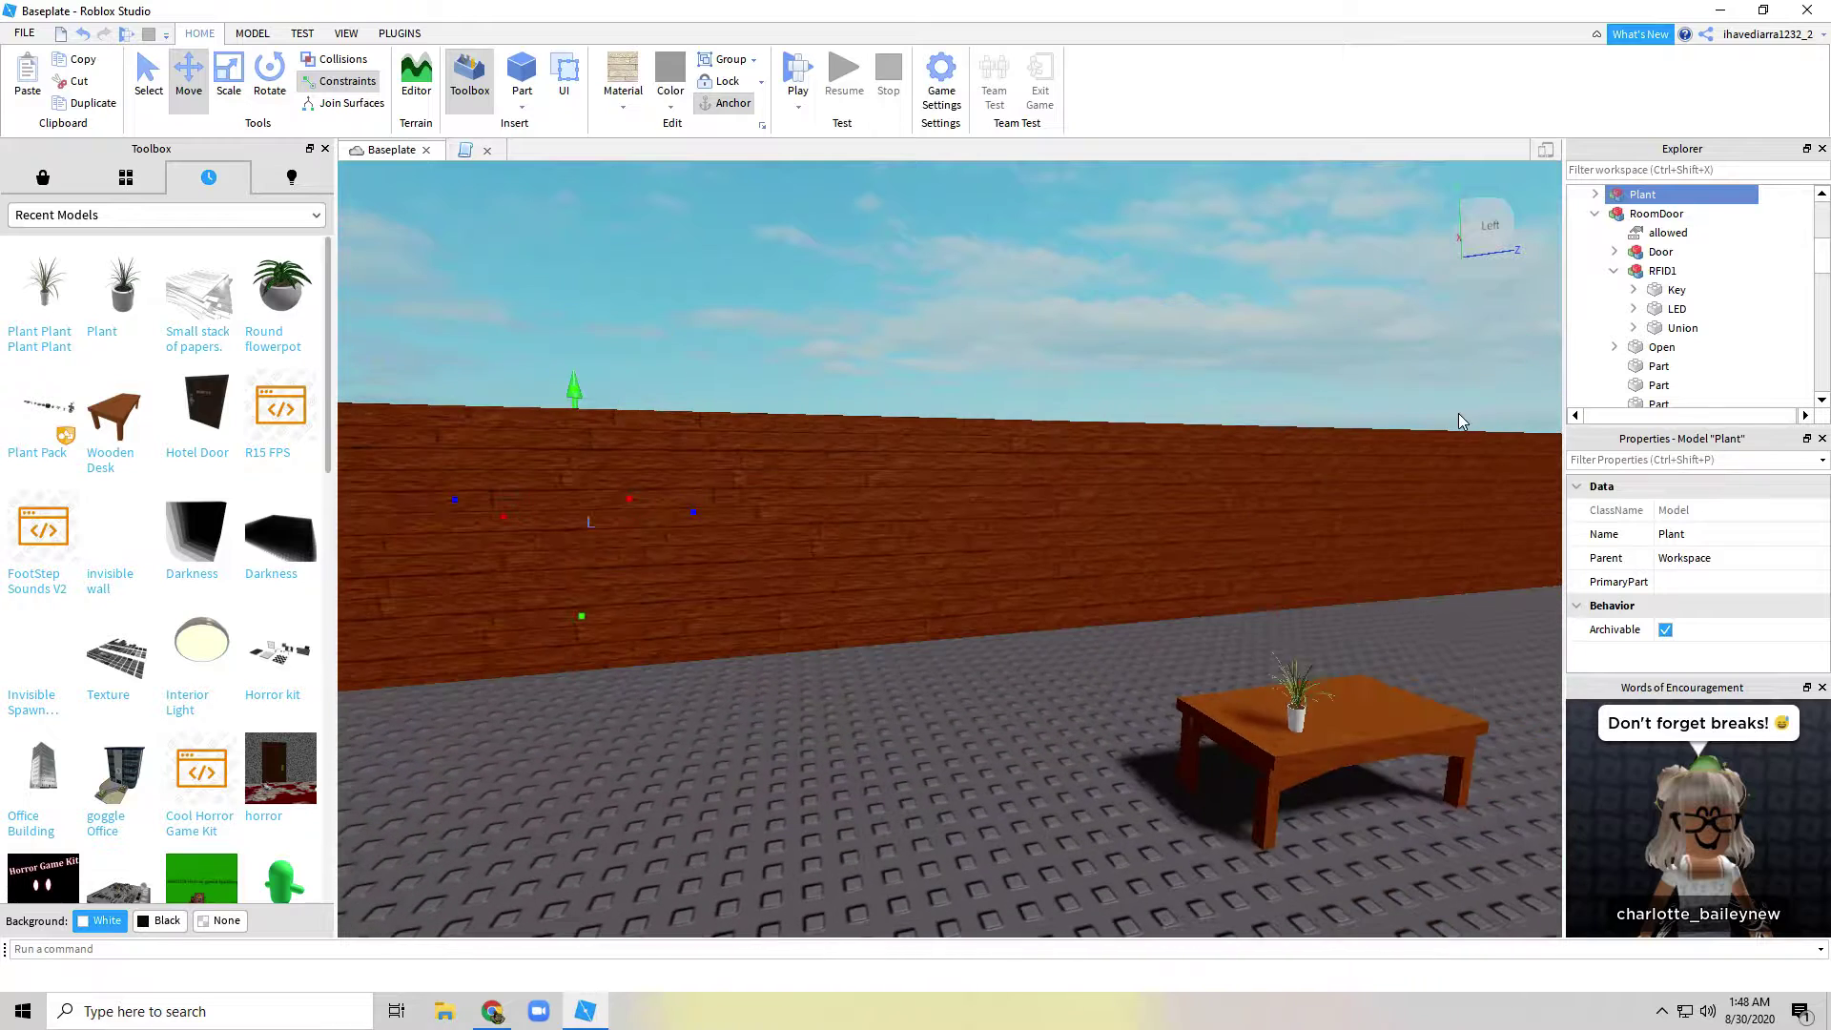
key("w")
scroll(1701, 329, "down", 1)
scroll(1697, 334, "down", 1)
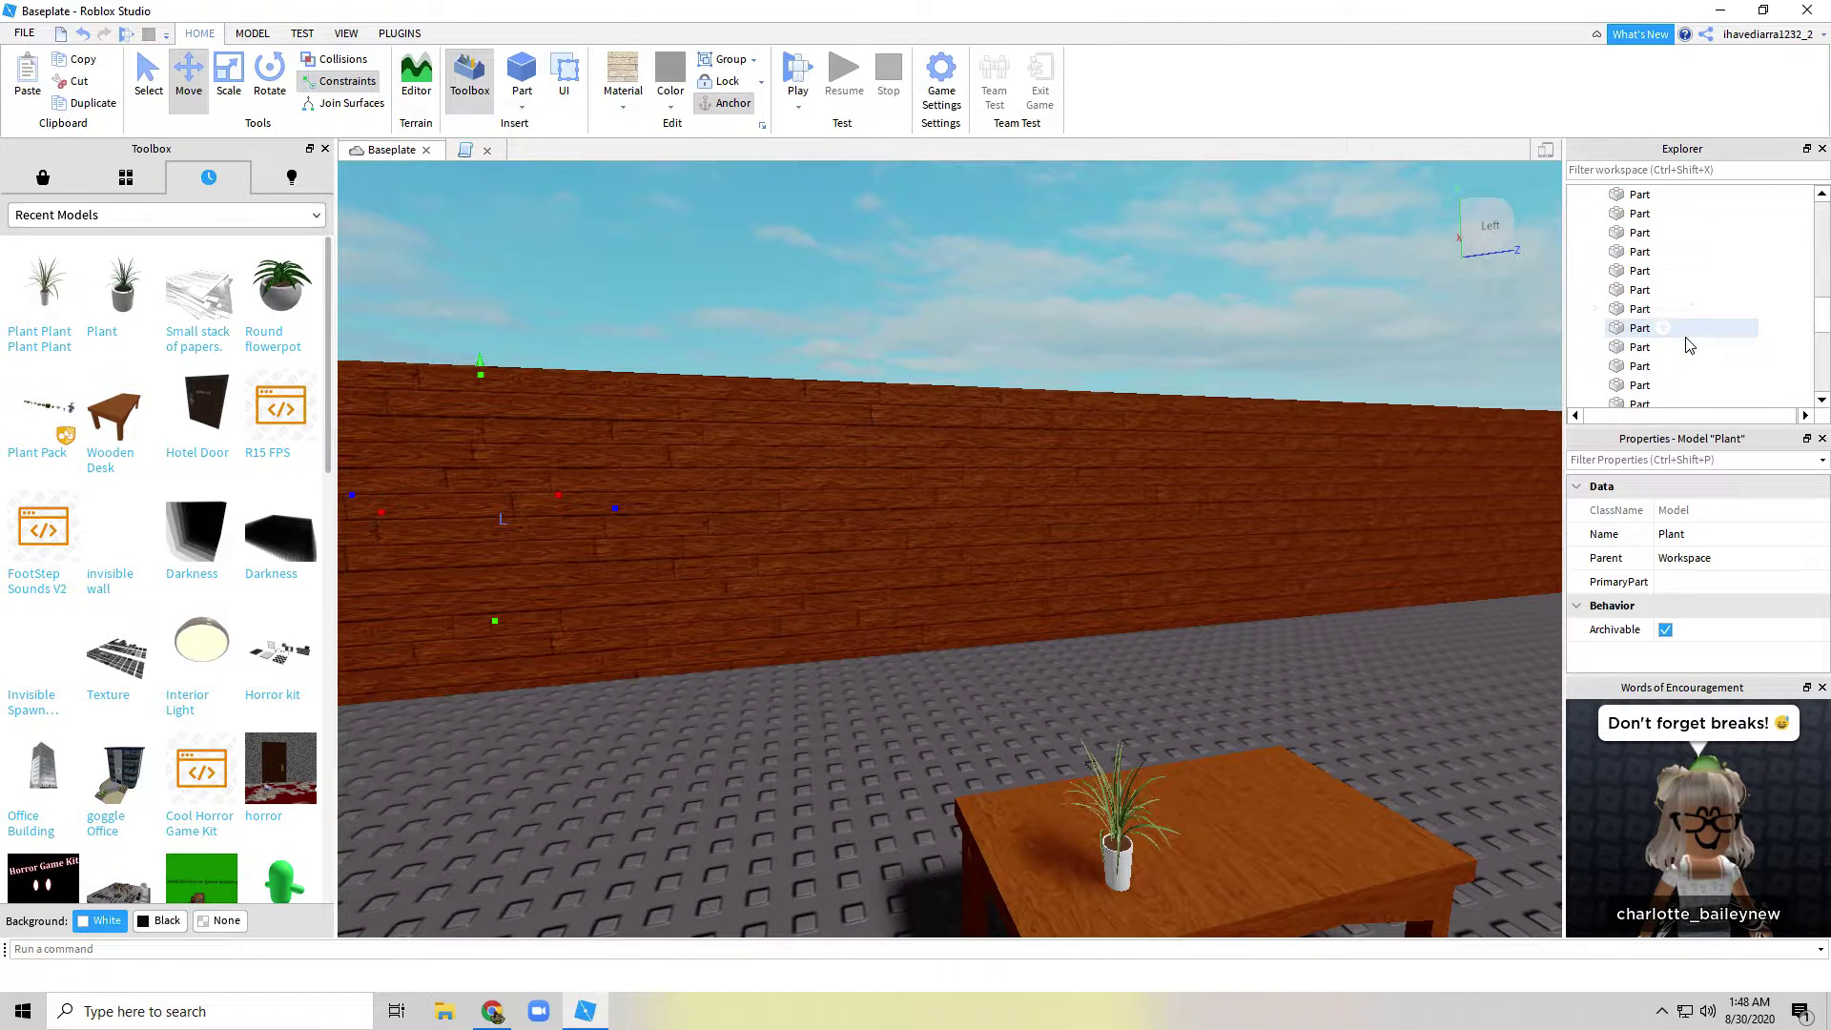
scroll(1693, 334, "up", 5)
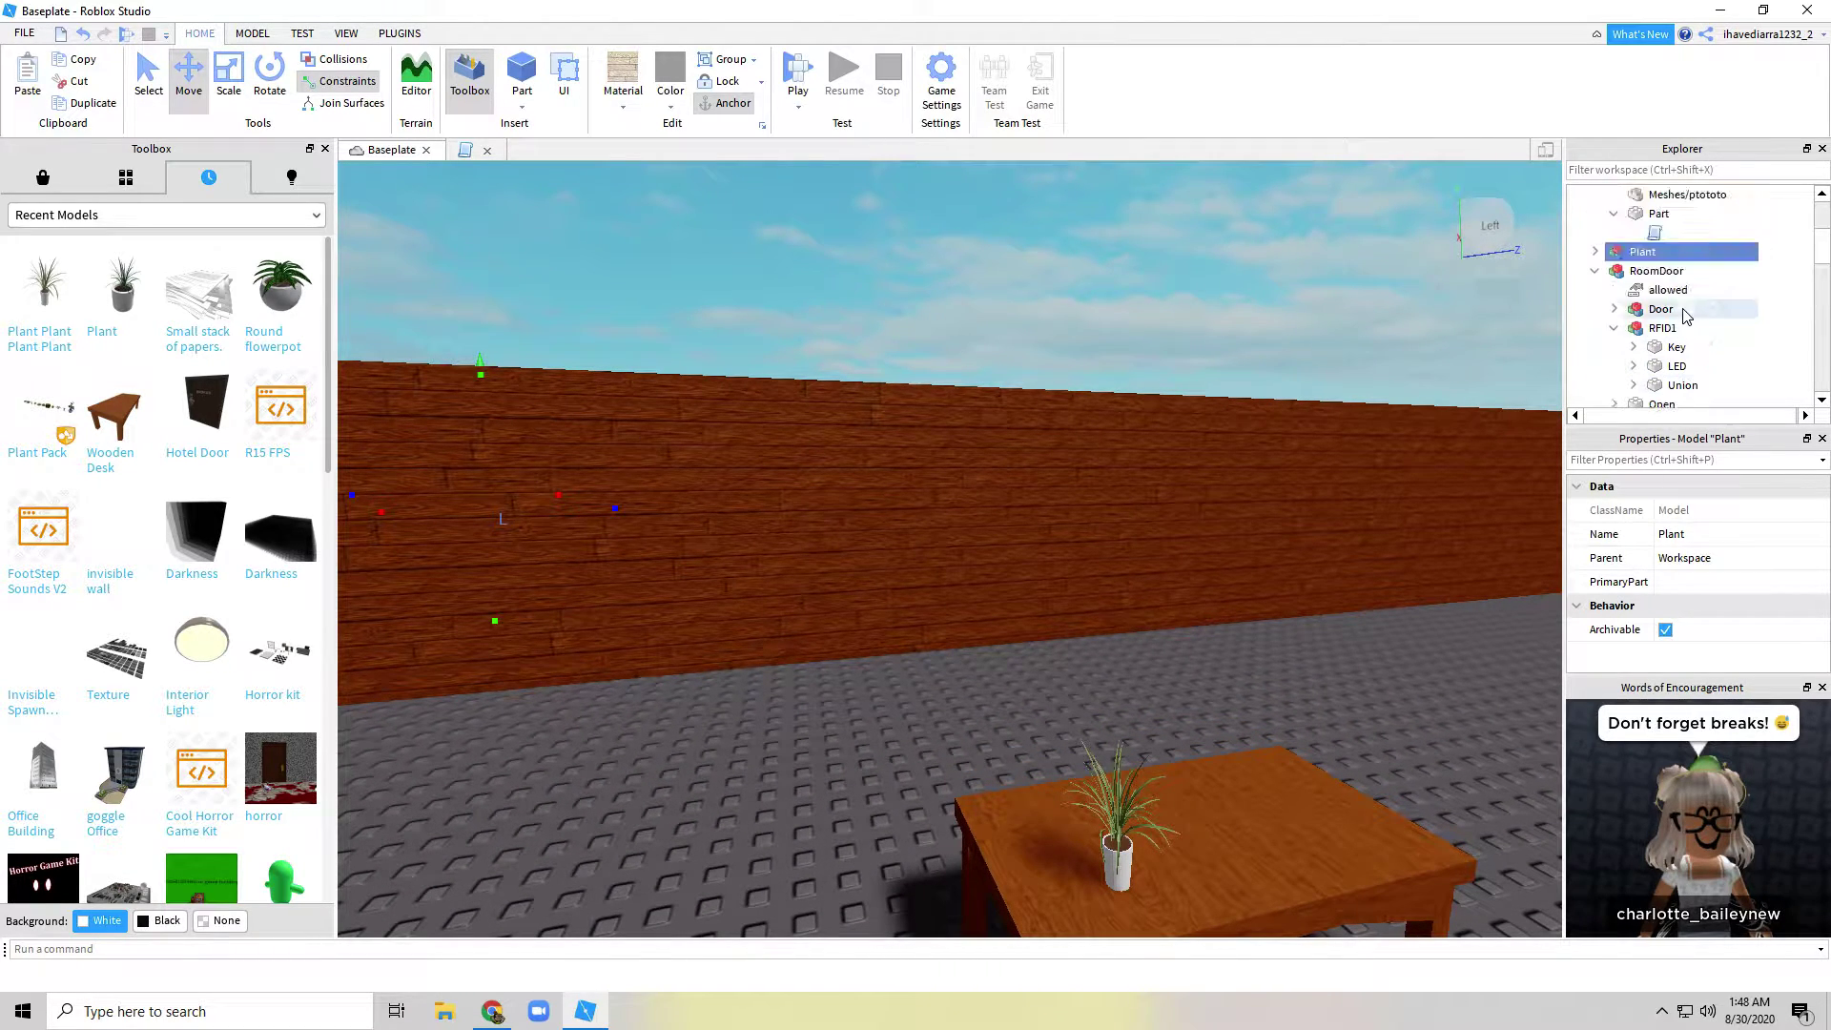
Step: Select the first Plant model in the hierarchy, fine-tune its placement and rotation on the desk, and clear the selection
left_click(1641, 290)
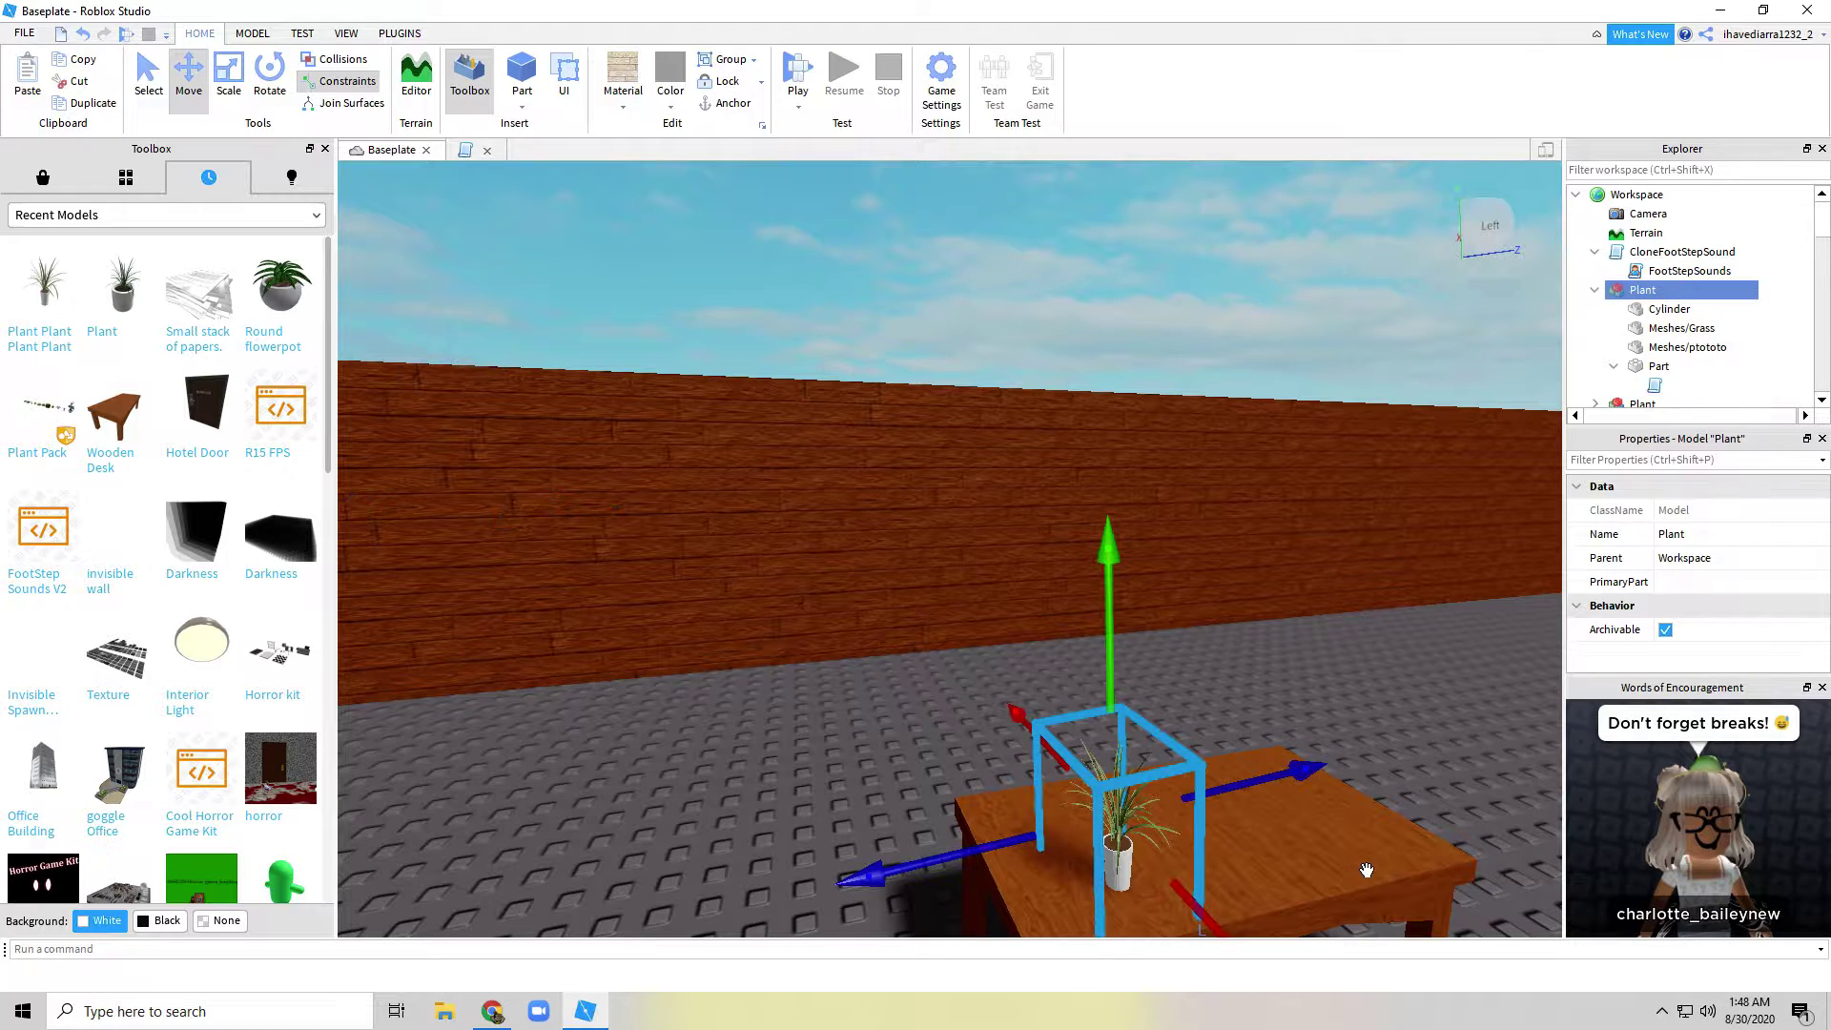
left_click_drag(1128, 703, 1143, 683)
right_click_drag(1143, 683, 918, 407)
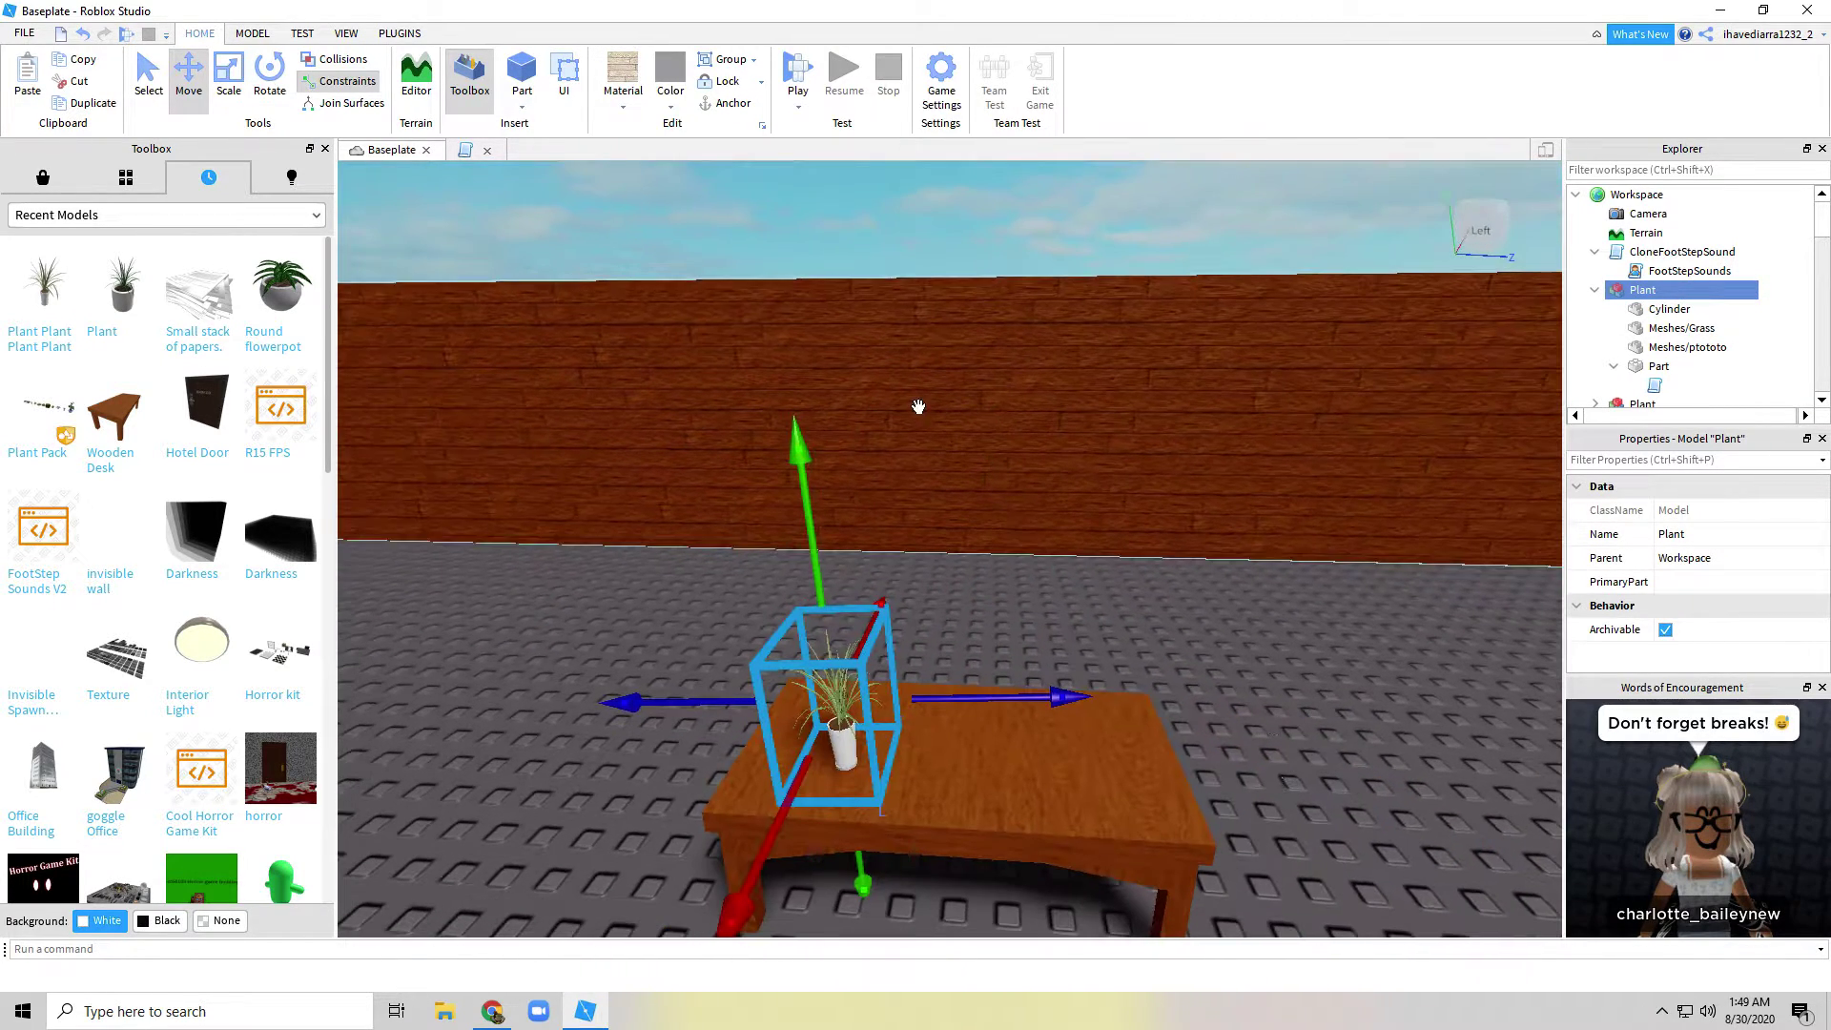
left_click(270, 74)
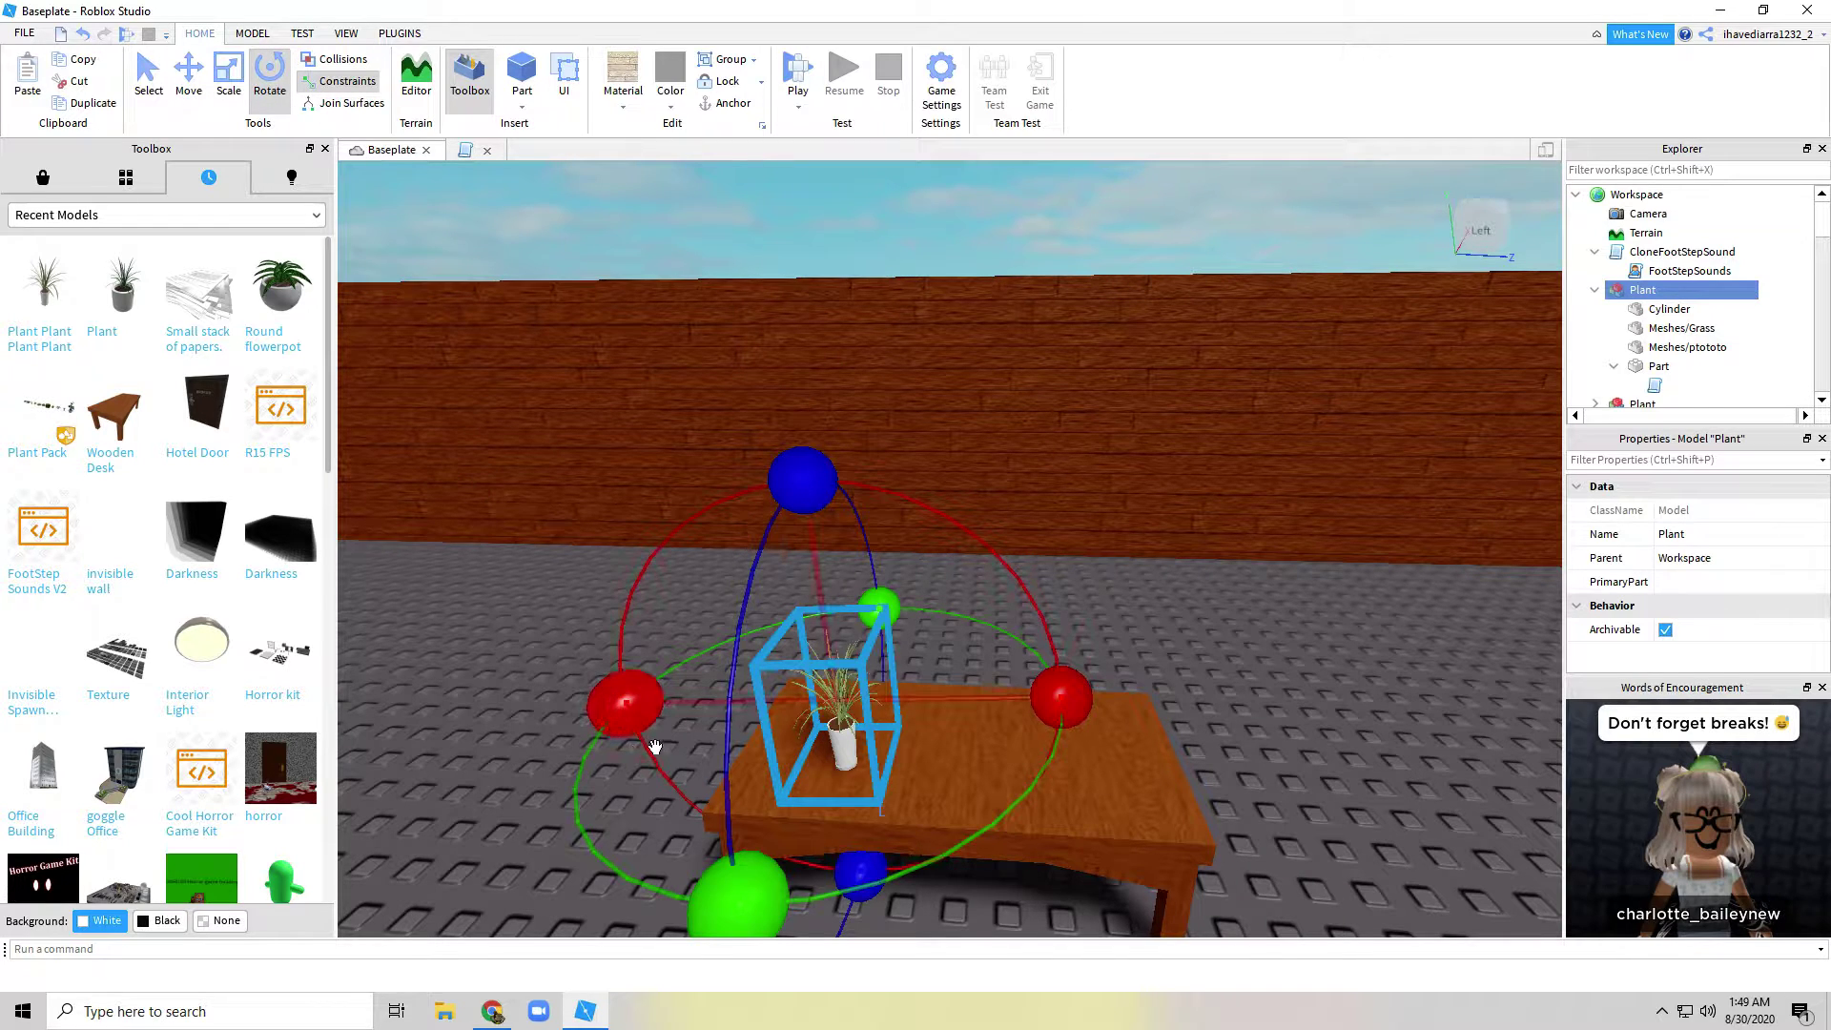
mouse_move(655, 747)
left_mouse_down()
mouse_move(613, 674)
mouse_move(654, 728)
left_mouse_up()
left_click(603, 764)
Step: Insert the "Small stack of papers" model beside the desk and rotate it a quarter turn about its vertical axis
right_click_drag(602, 764, 392, 626)
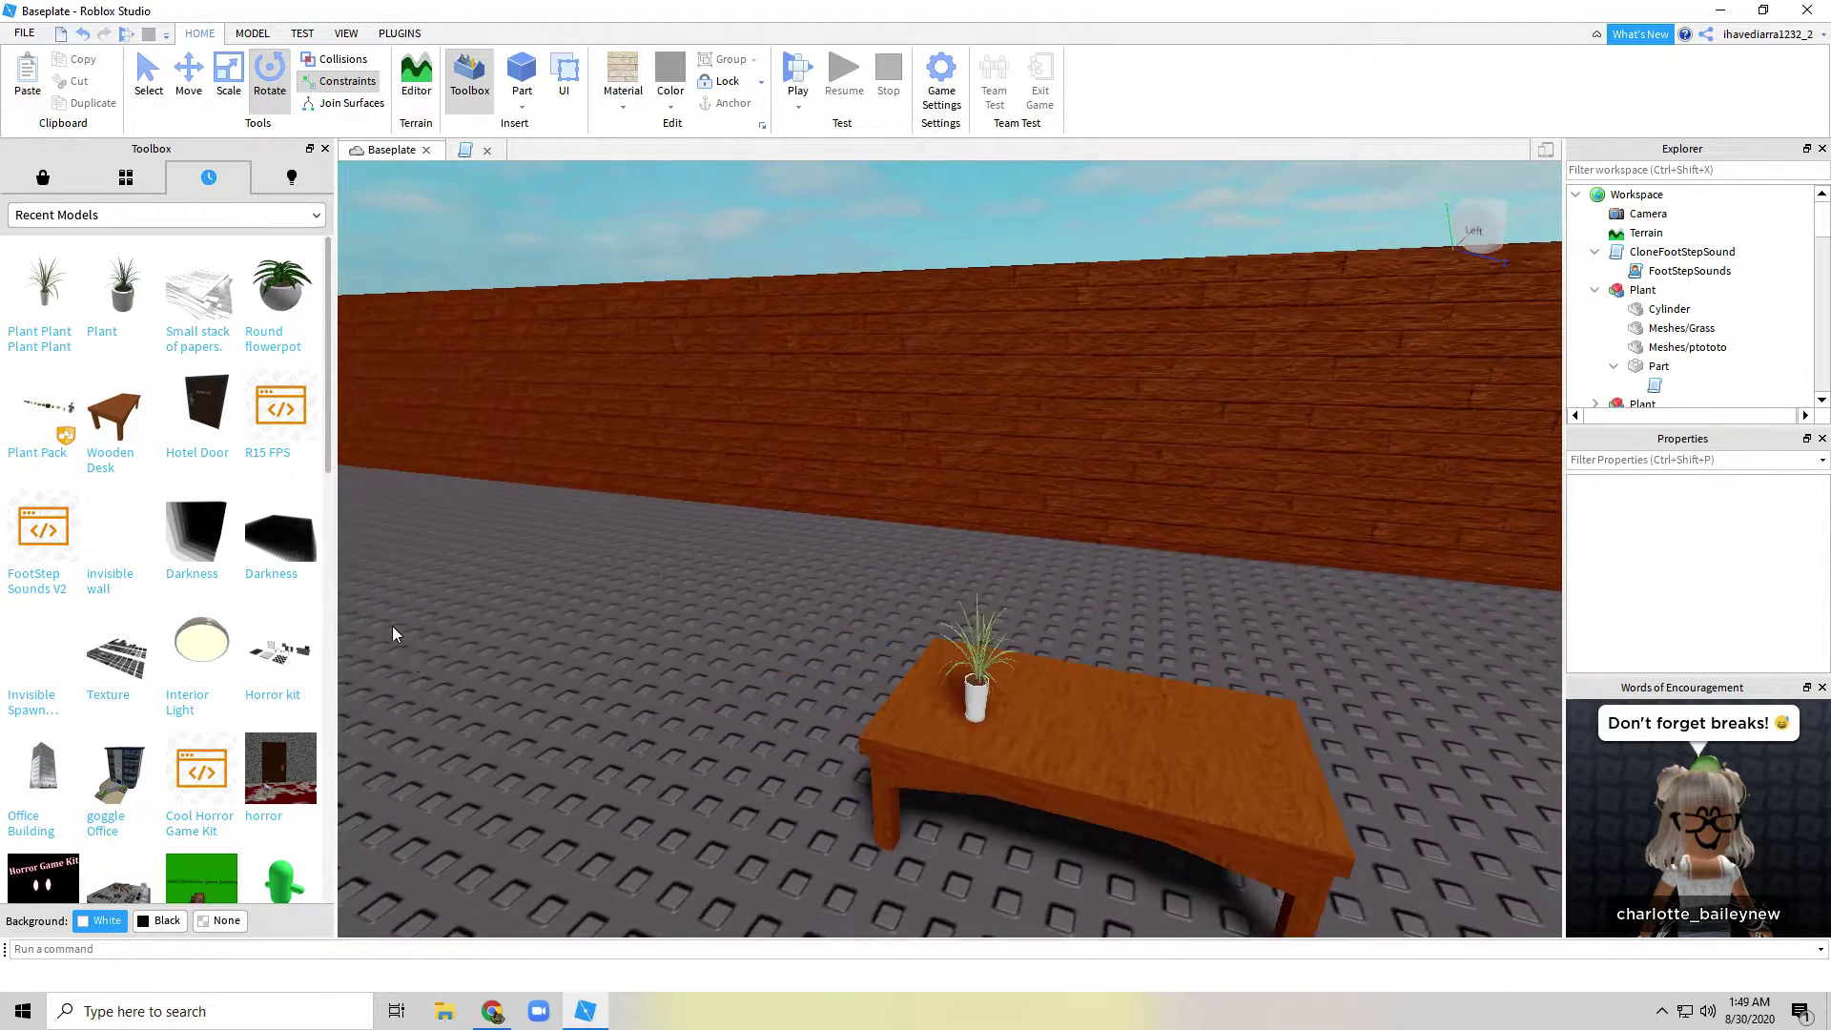
key("a")
left_click(202, 322)
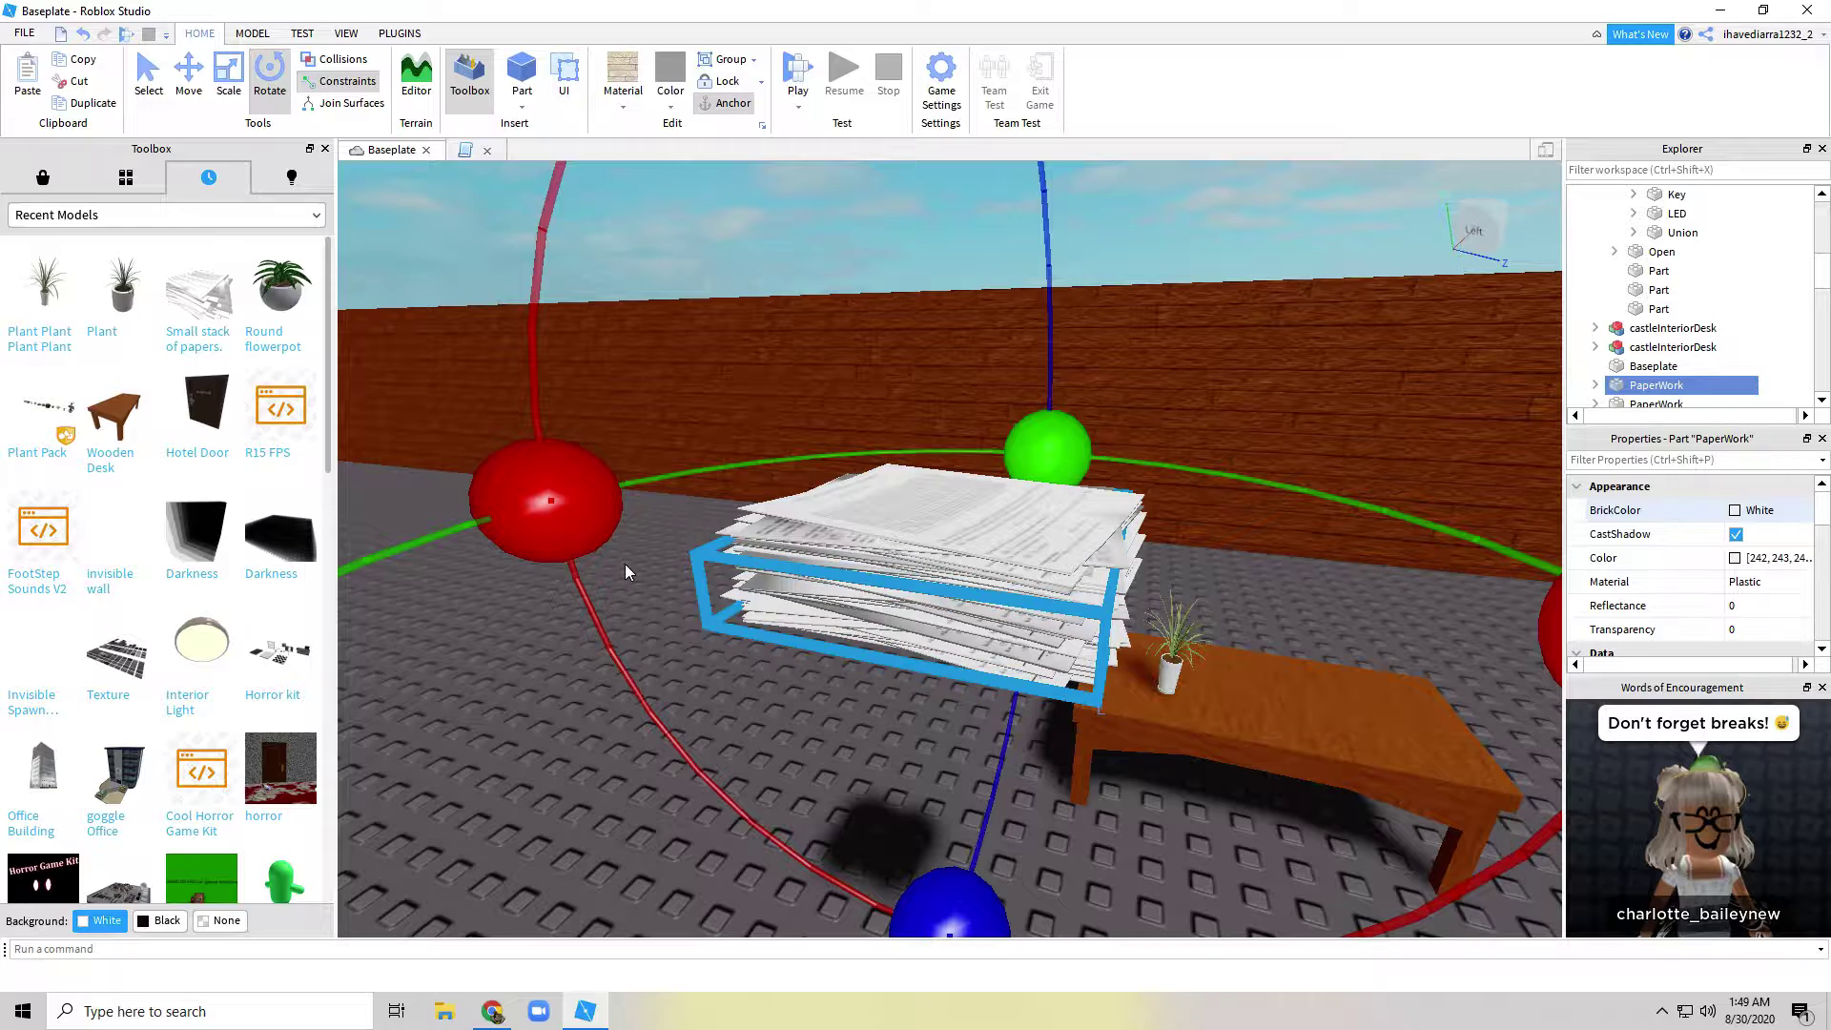
scroll(744, 483, "down", 5)
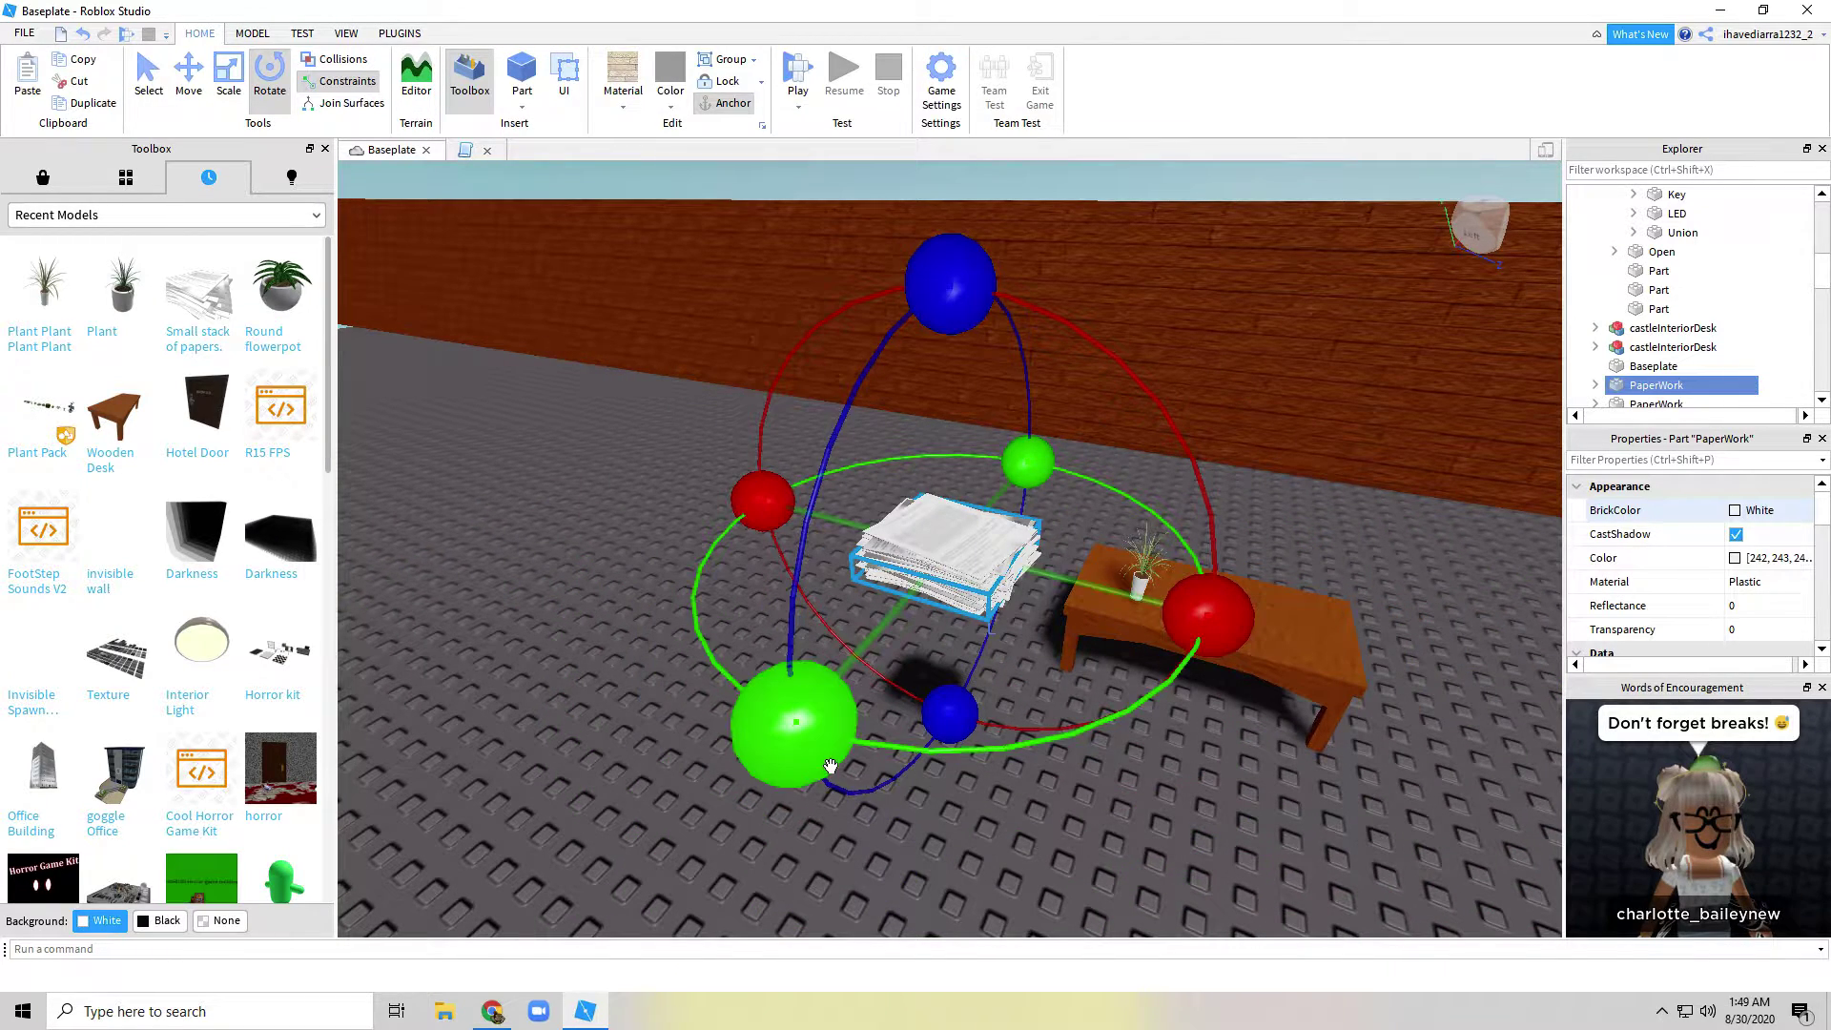
left_click_drag(825, 767, 713, 678)
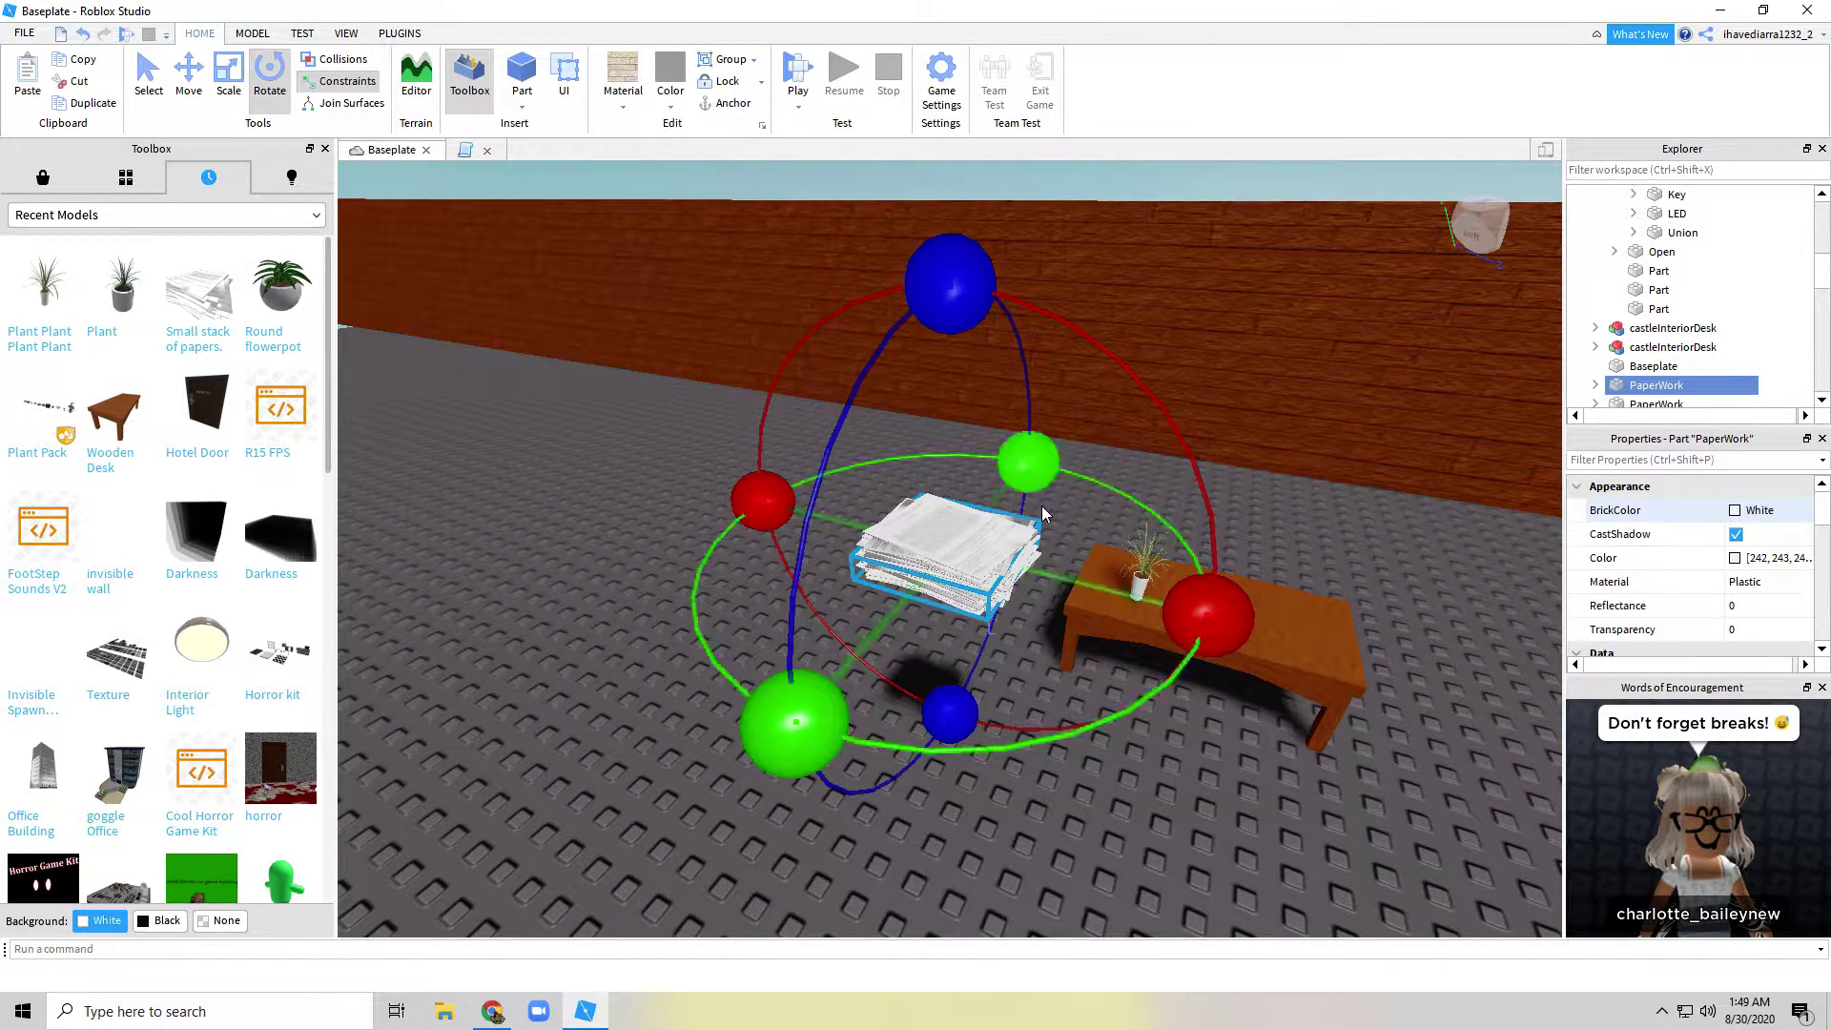
left_click_drag(1027, 464, 1183, 658)
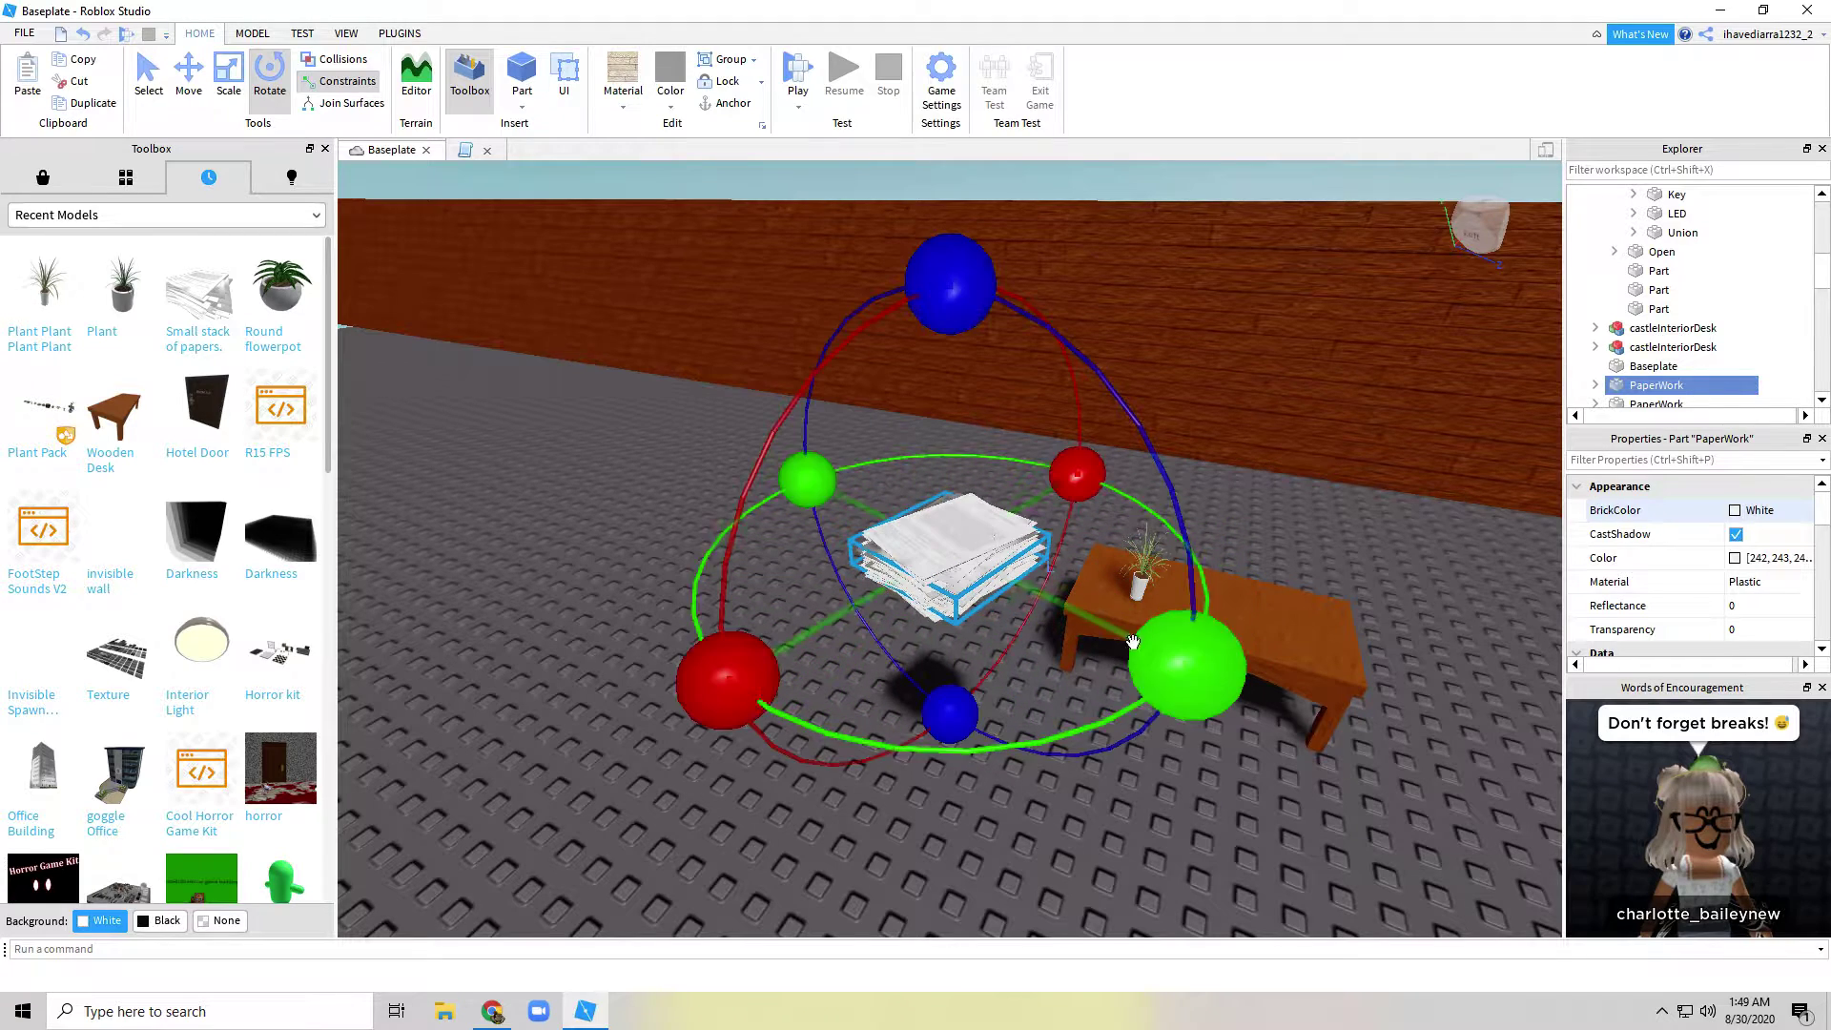
Step: Move the paper stack over the end of the desk opposite the plant
left_click(229, 81)
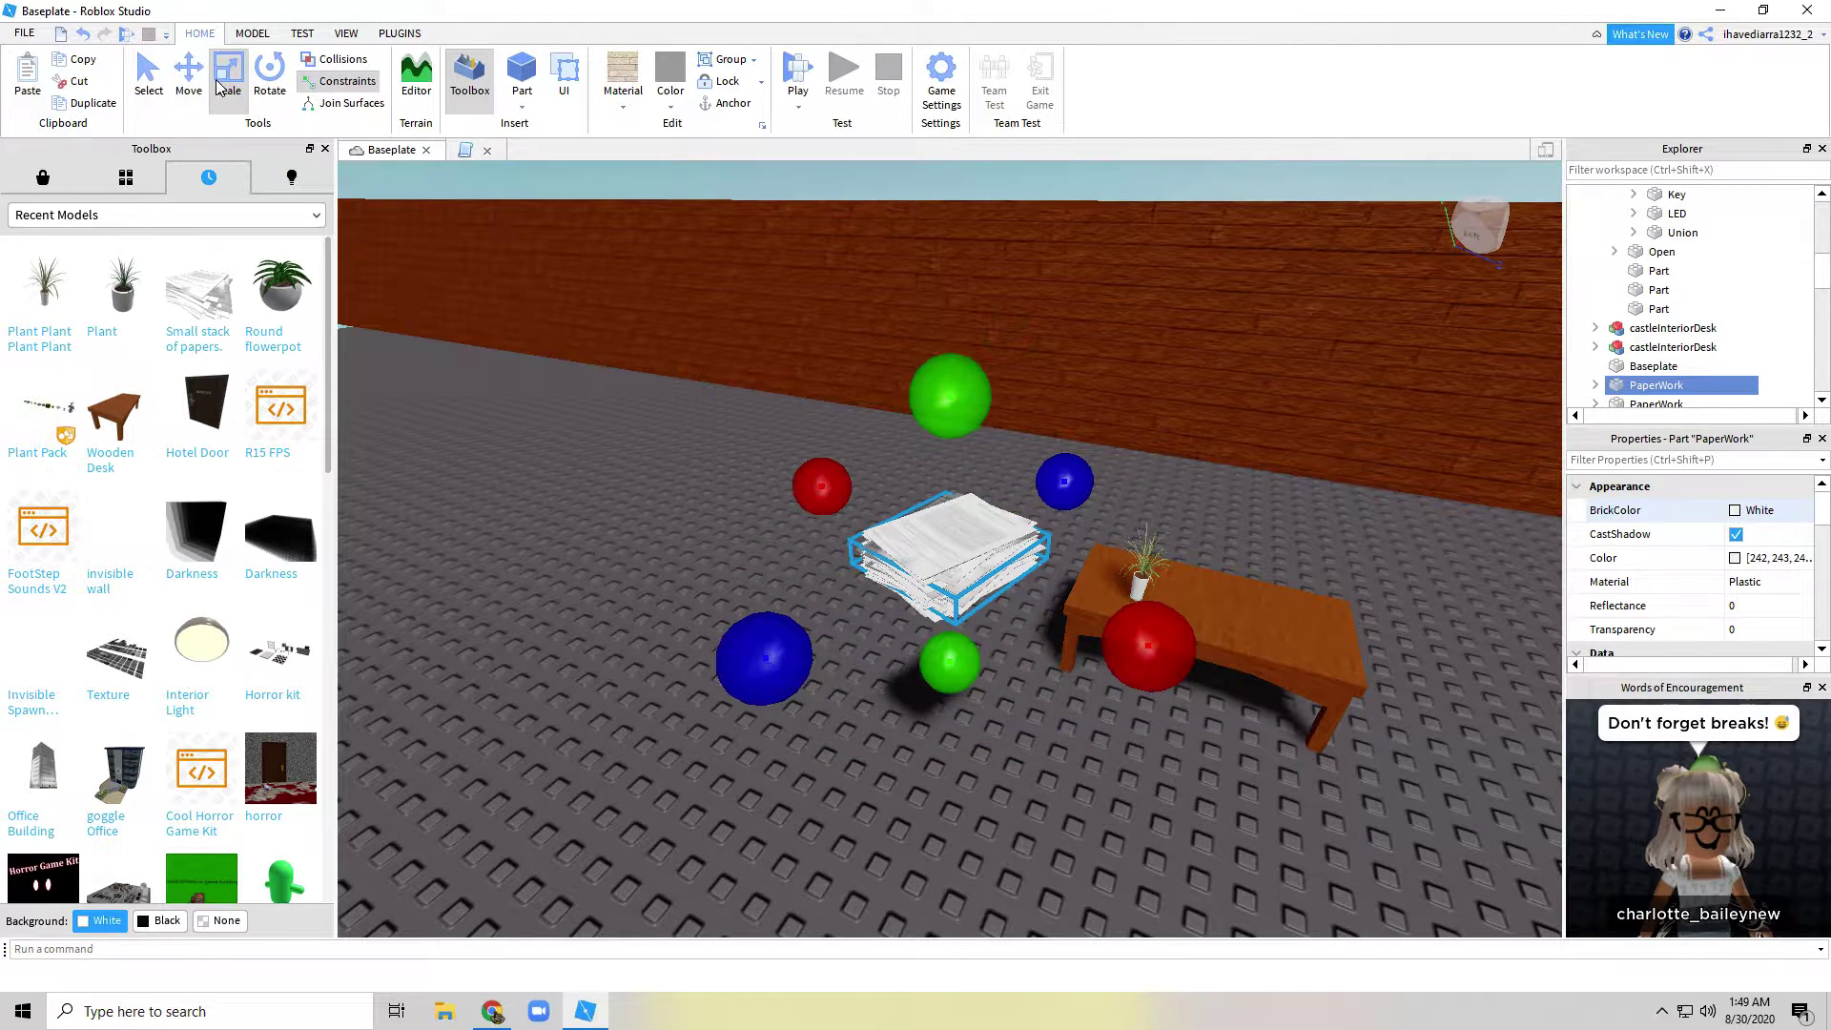
left_click(189, 84)
right_click_drag(808, 519, 824, 541)
scroll(824, 540, "down", 2)
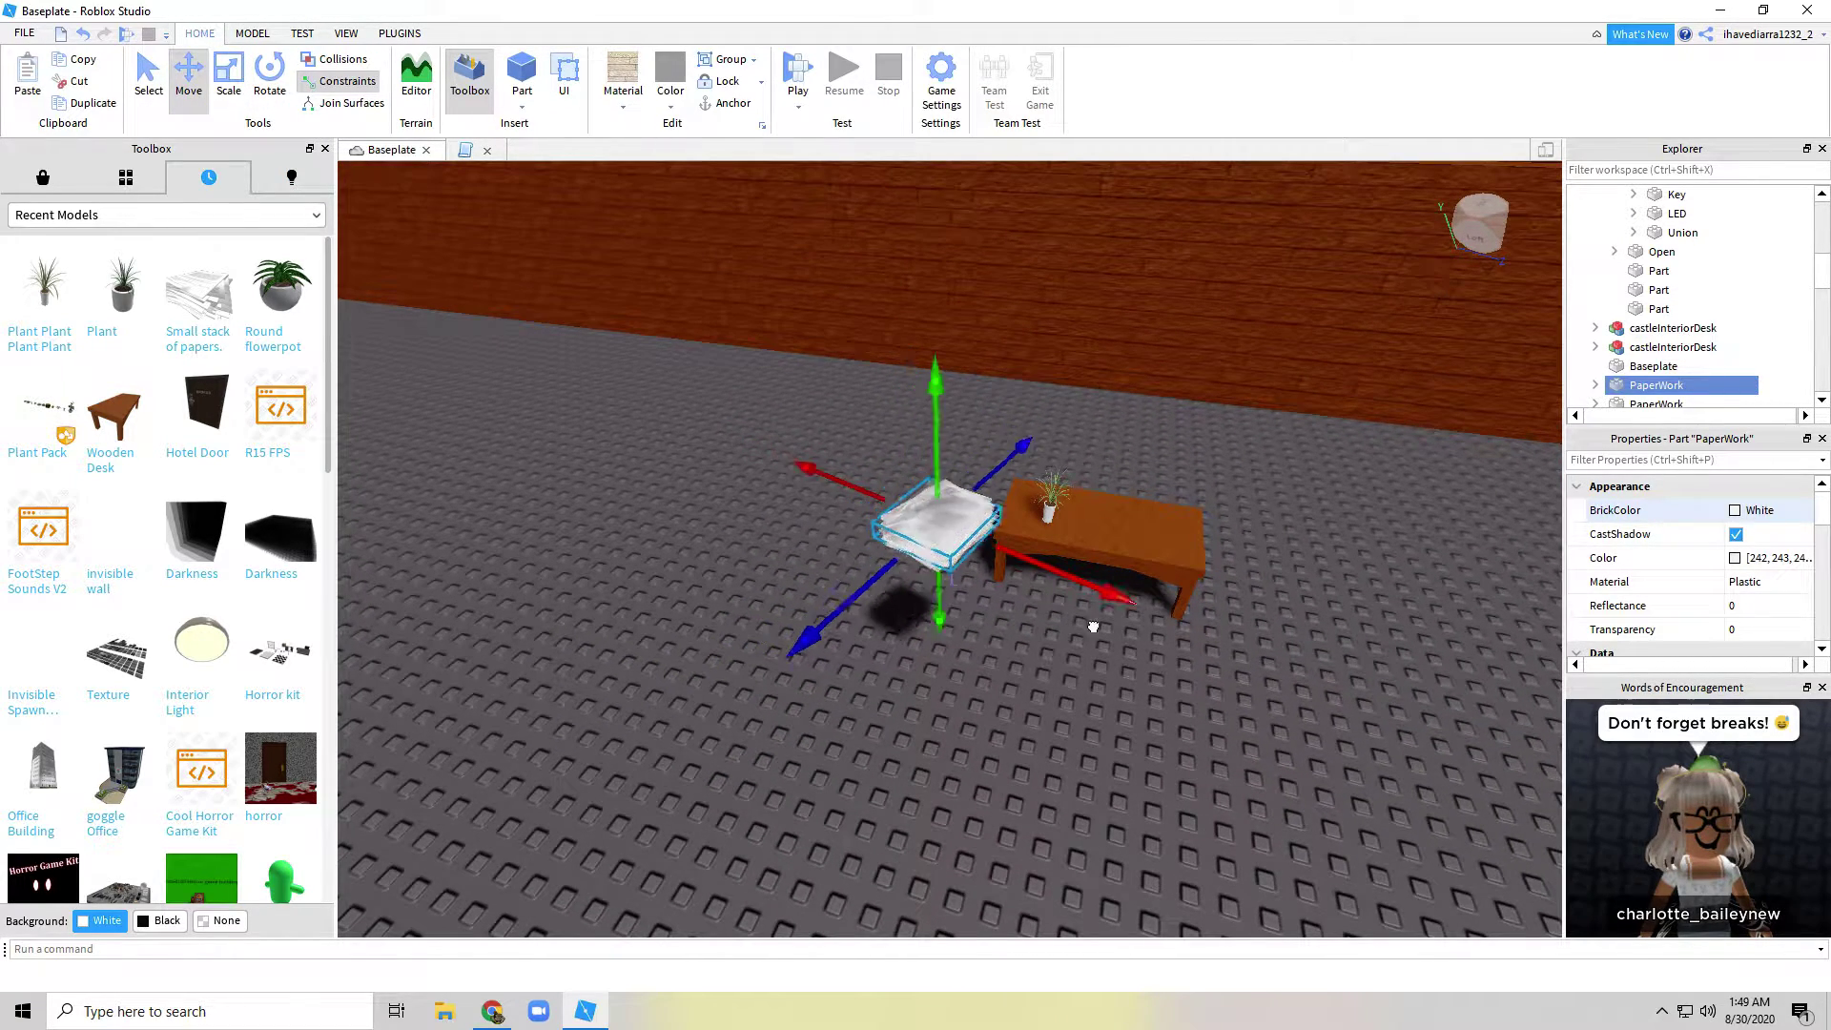
right_click_drag(1091, 626, 1050, 544)
left_click_drag(1050, 544, 1063, 412)
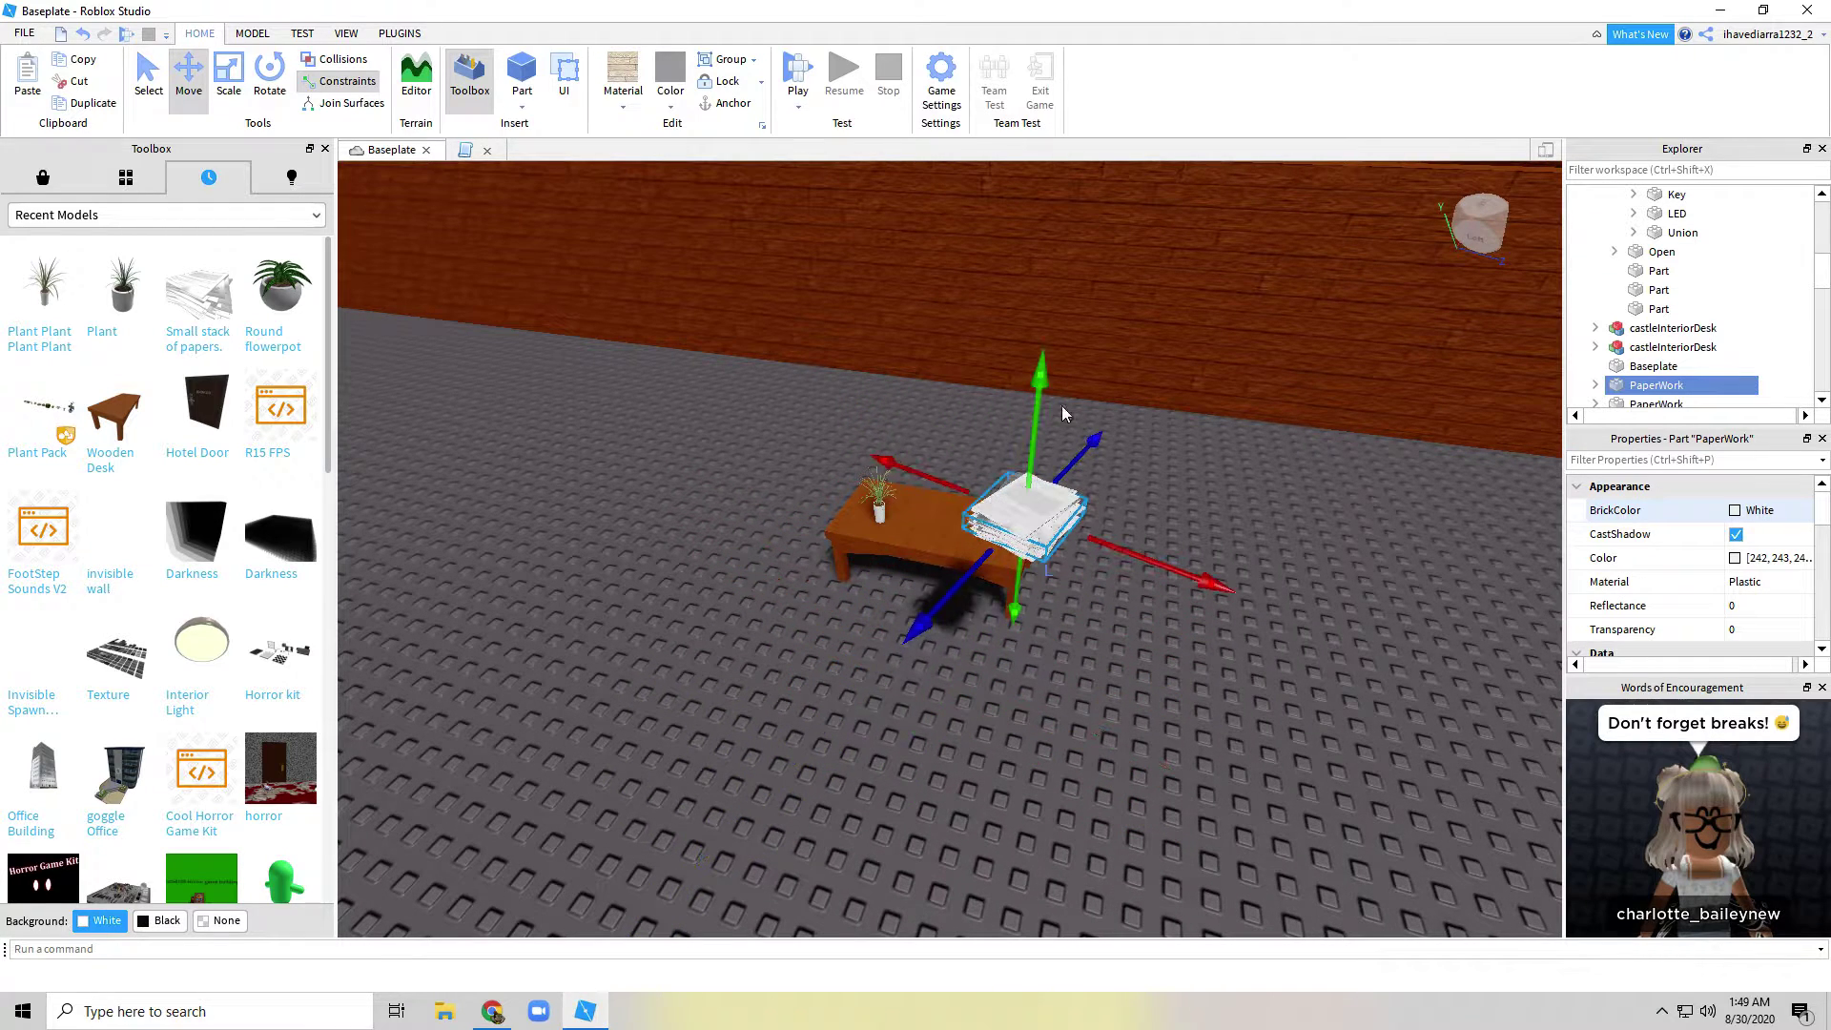
Step: Select the castleInteriorDesk model under the floating papers and fine-tune its placement and rotation
left_click_drag(987, 505, 1019, 629)
left_click_drag(927, 557, 908, 639)
left_click_drag(933, 386, 931, 431)
right_click_drag(898, 504, 898, 503)
scroll(899, 503, "up", 2)
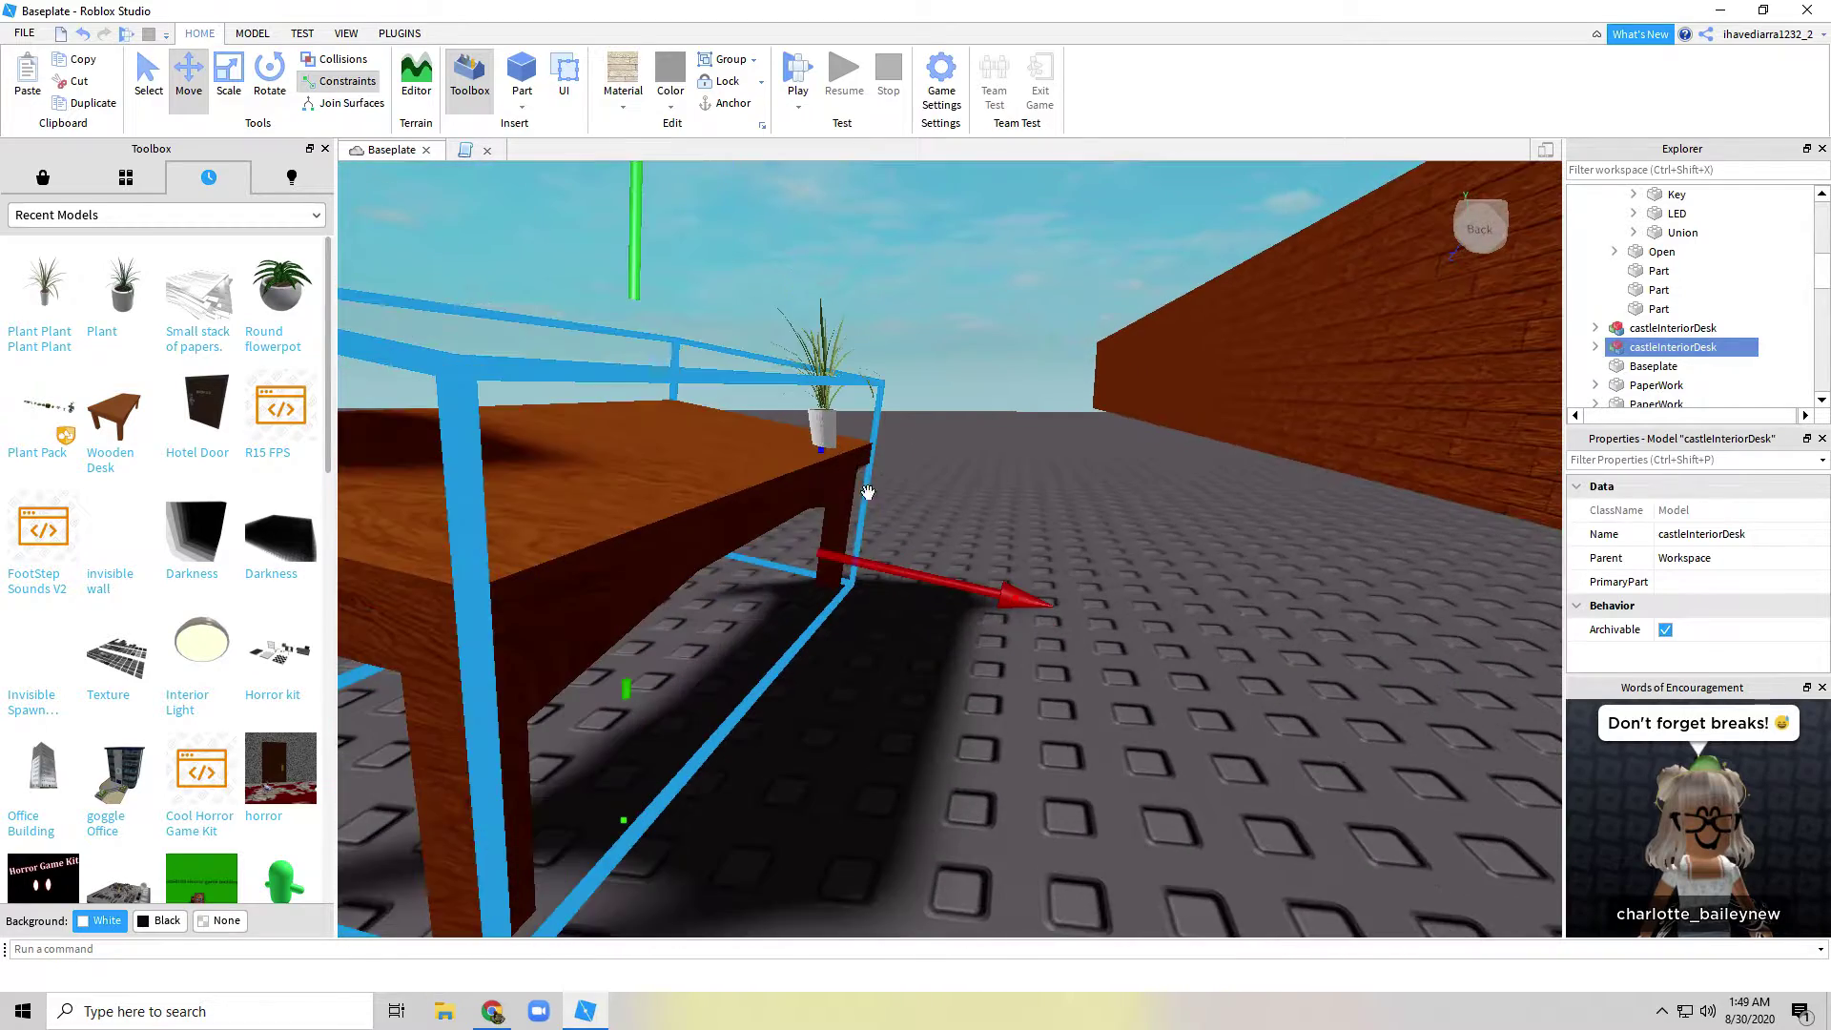
scroll(685, 300, "down", 2)
left_click(273, 86)
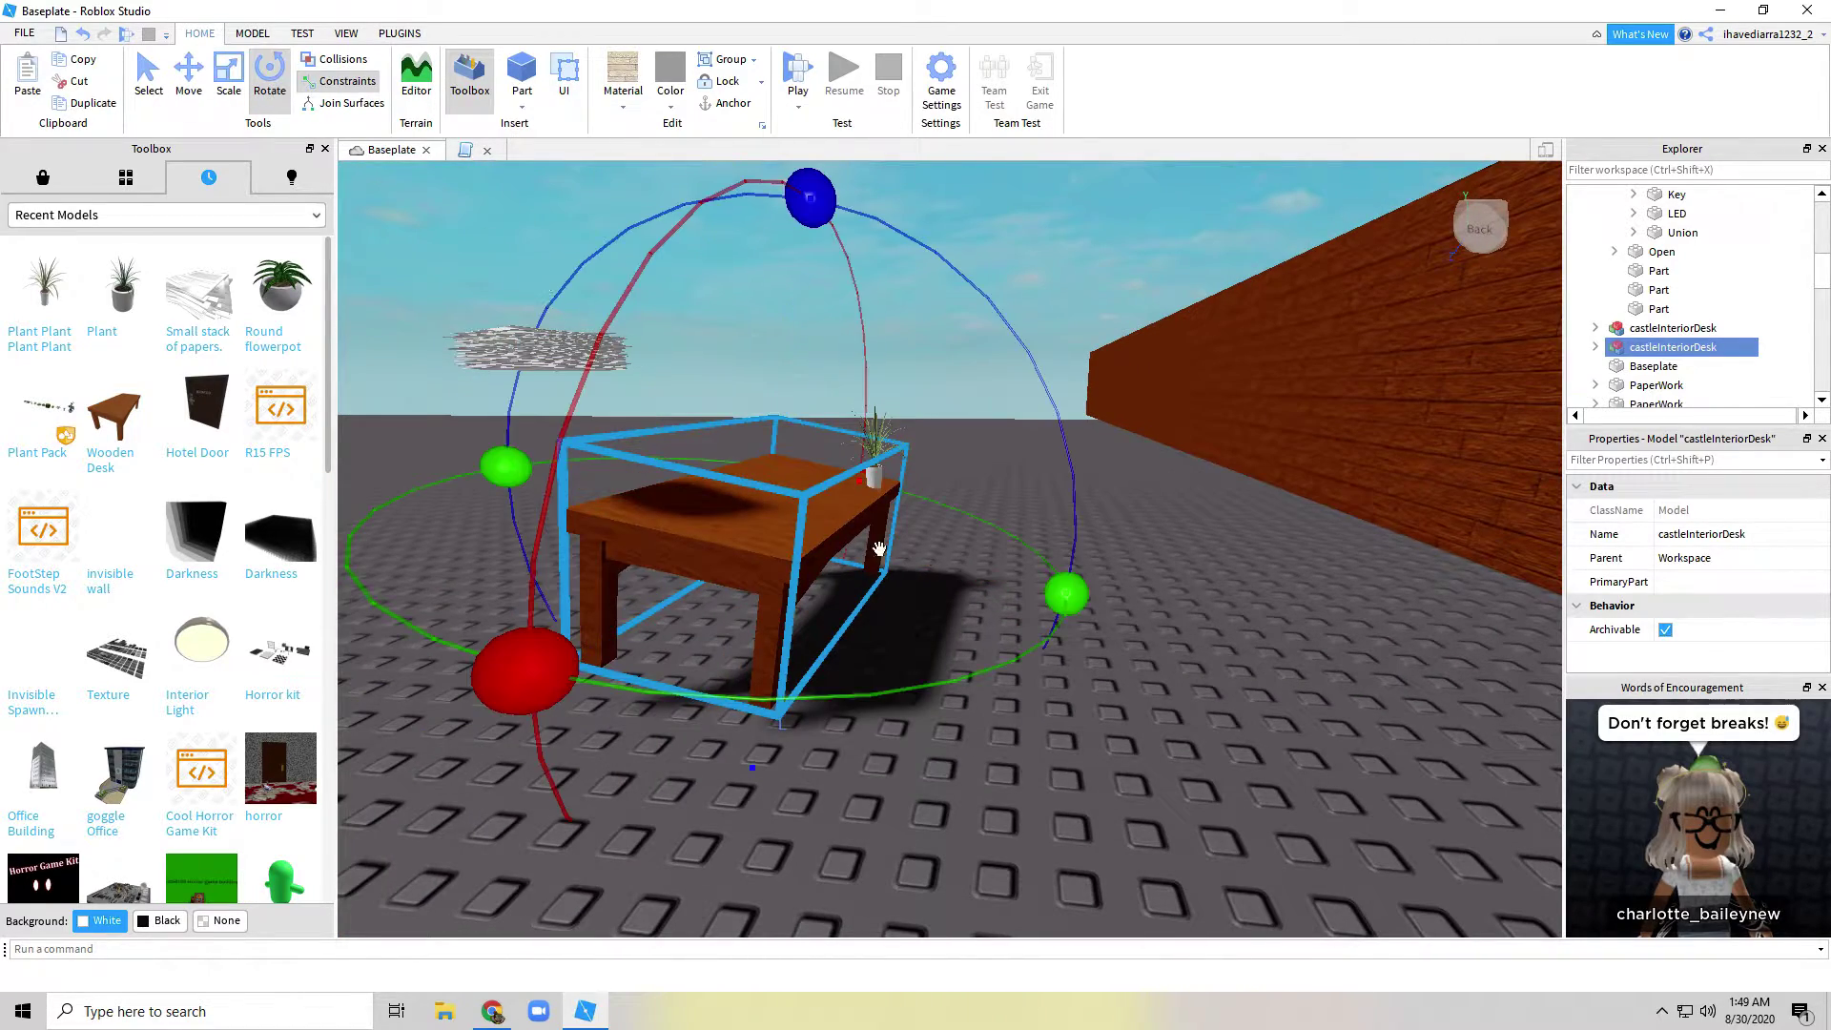
mouse_move(1114, 621)
left_mouse_down()
mouse_move(1116, 577)
mouse_move(1111, 623)
left_mouse_up()
key("a")
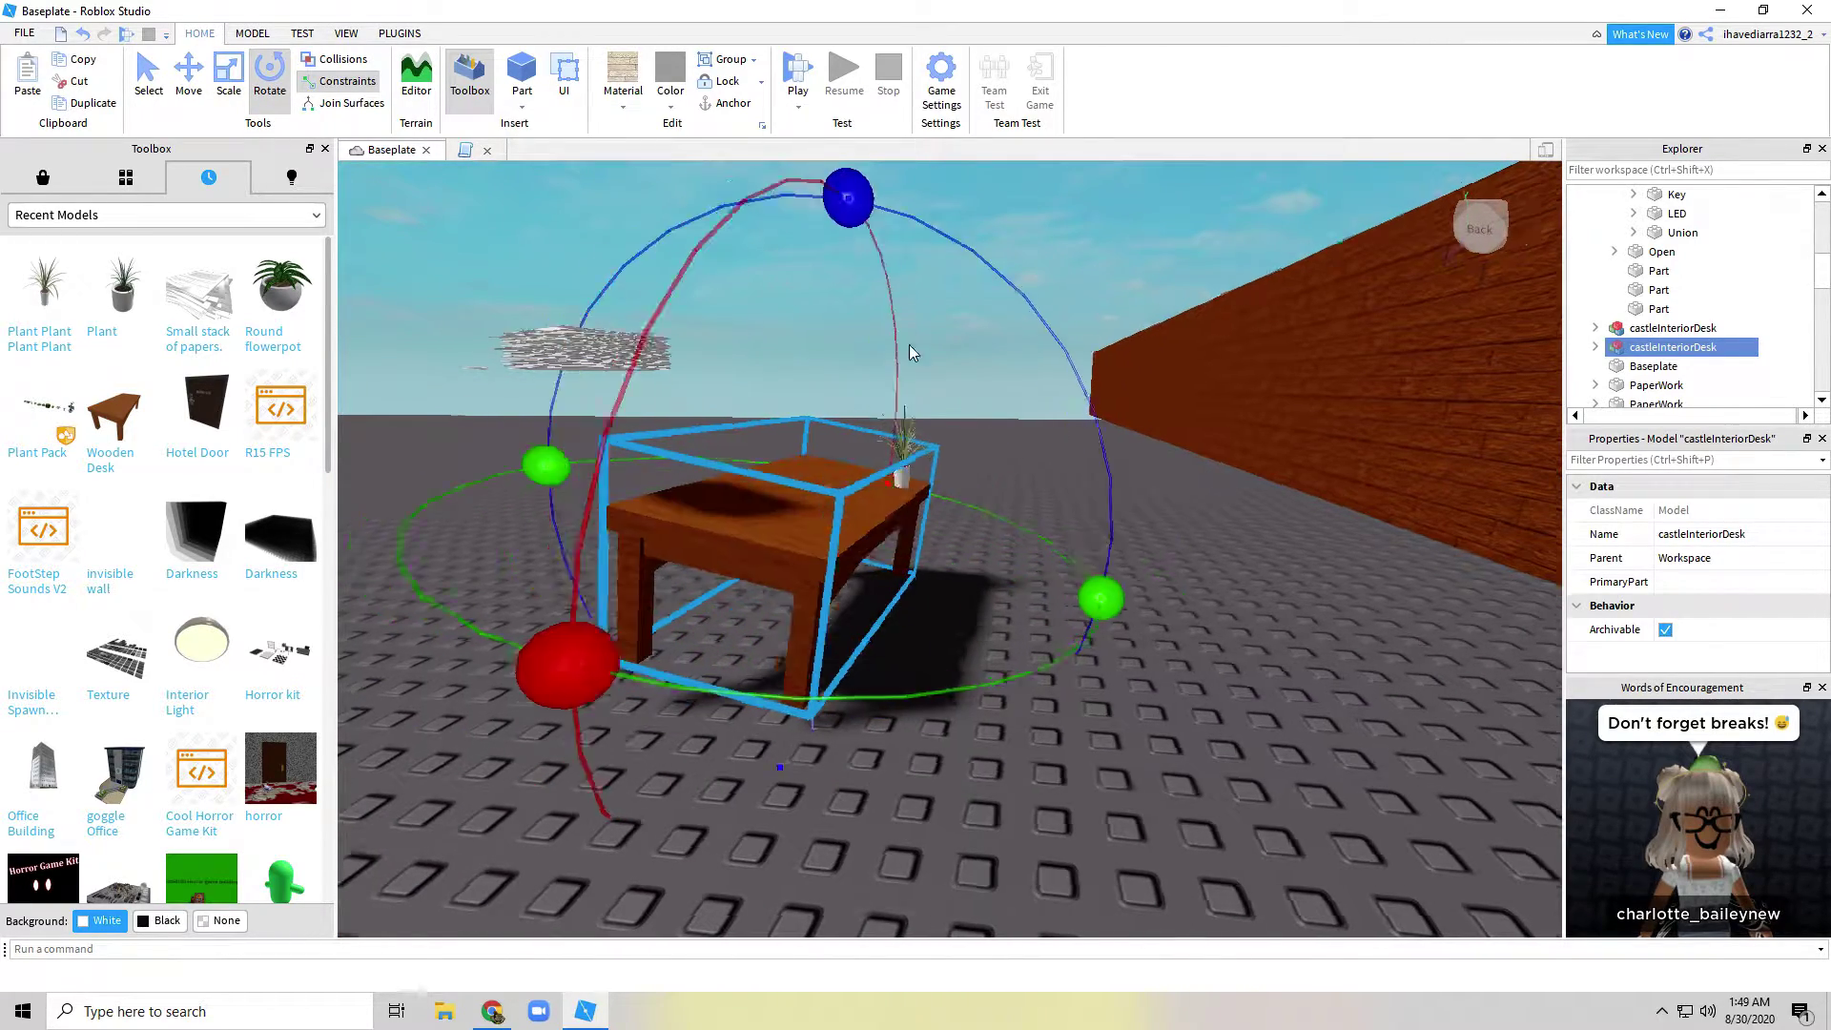
left_click_drag(1000, 232, 932, 228)
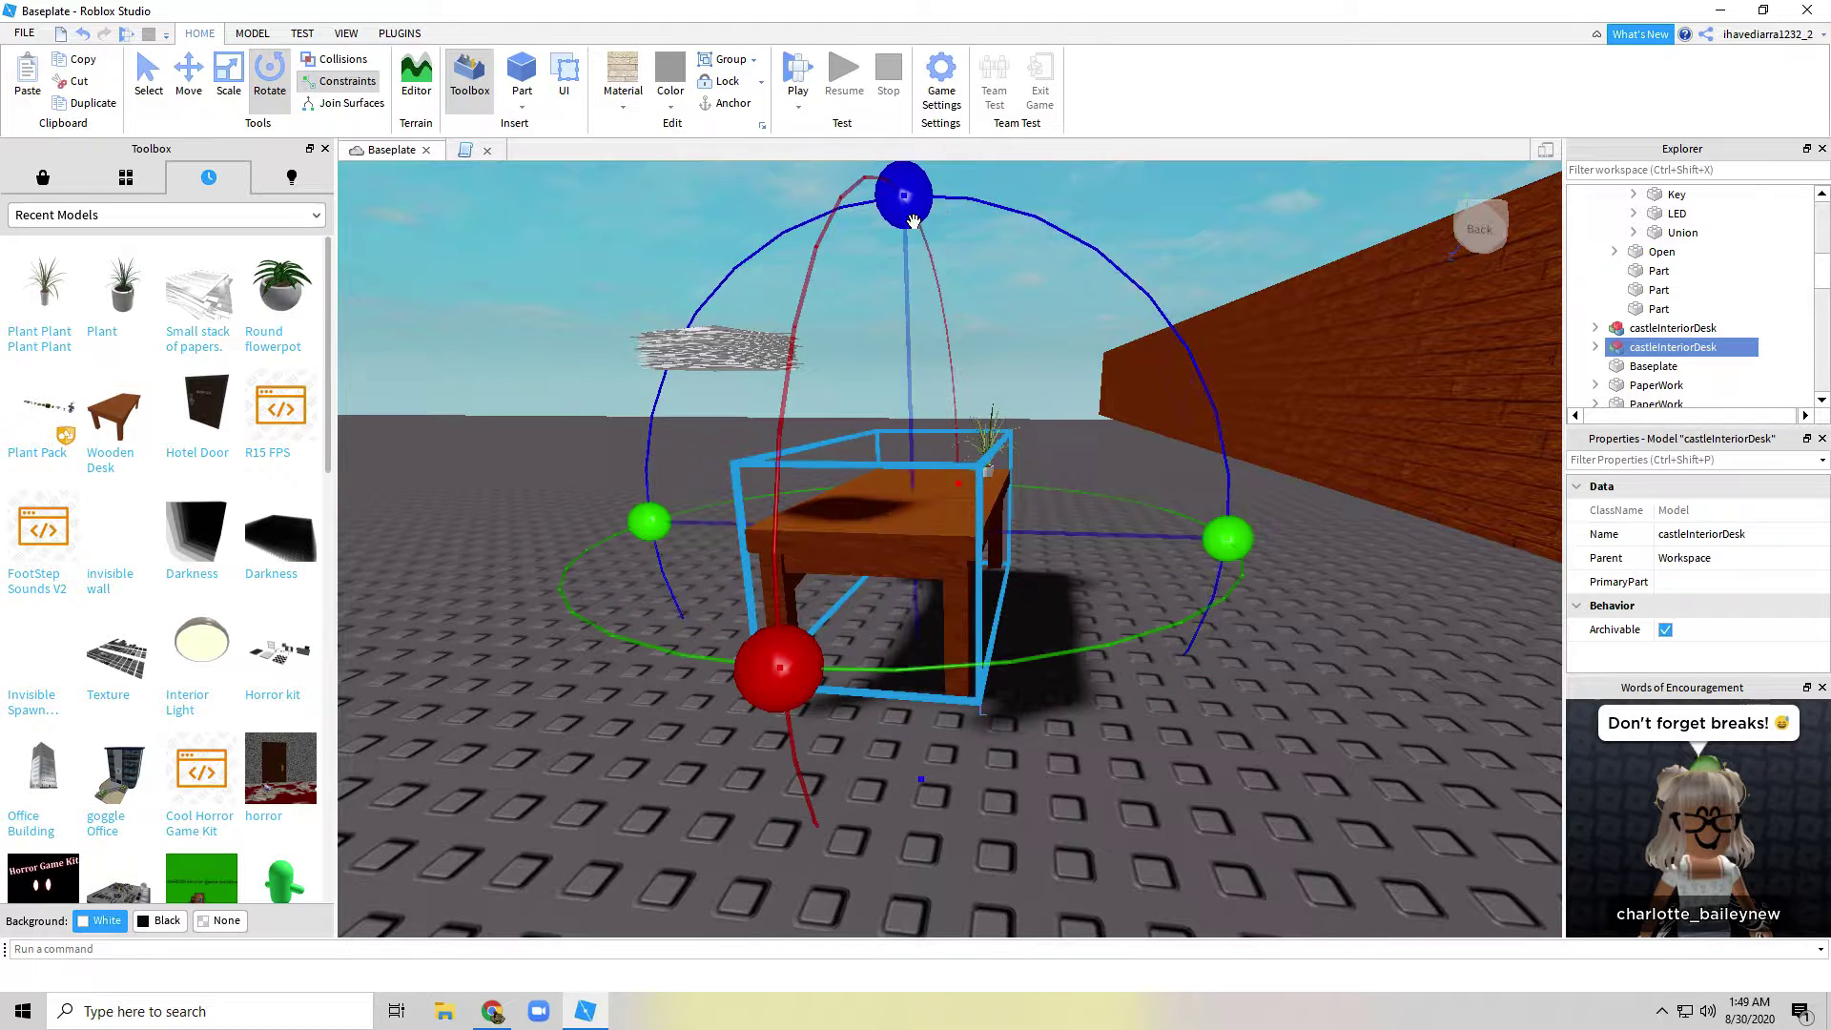
Step: Lower the selected desk slightly toward the baseplate
left_click(234, 84)
left_click(184, 78)
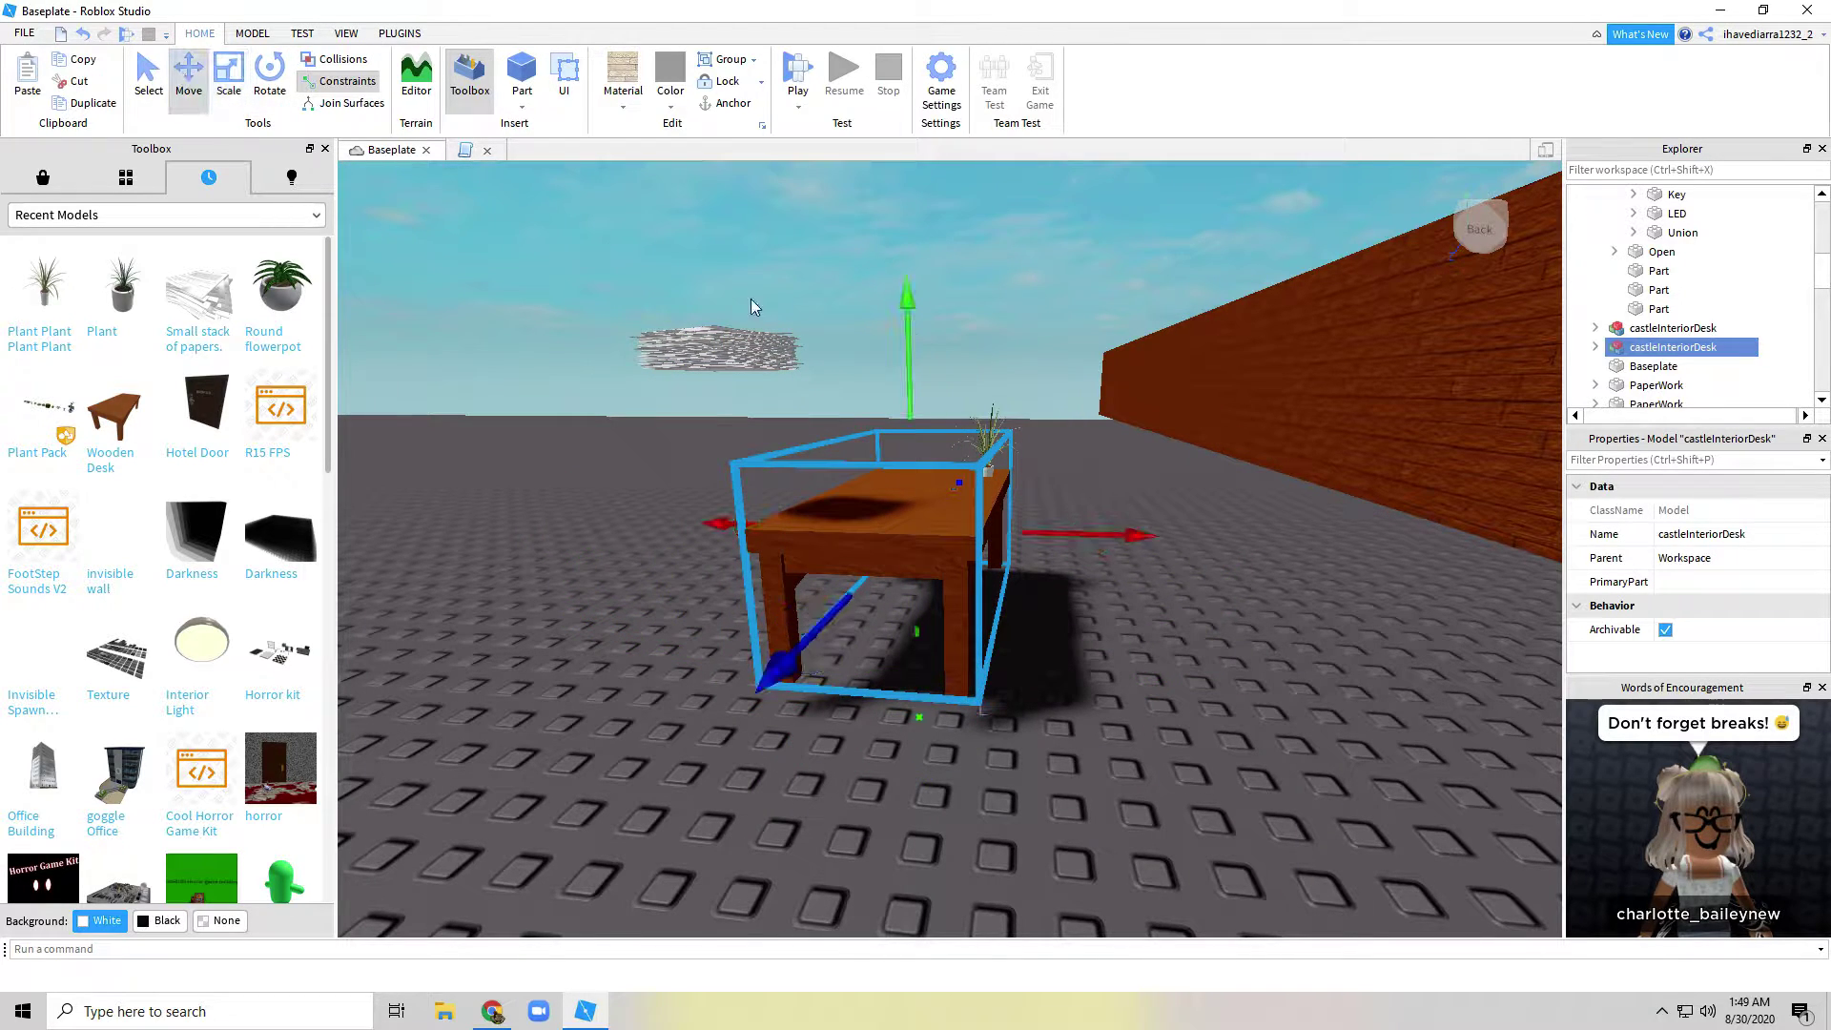
left_click_drag(948, 369, 1026, 453)
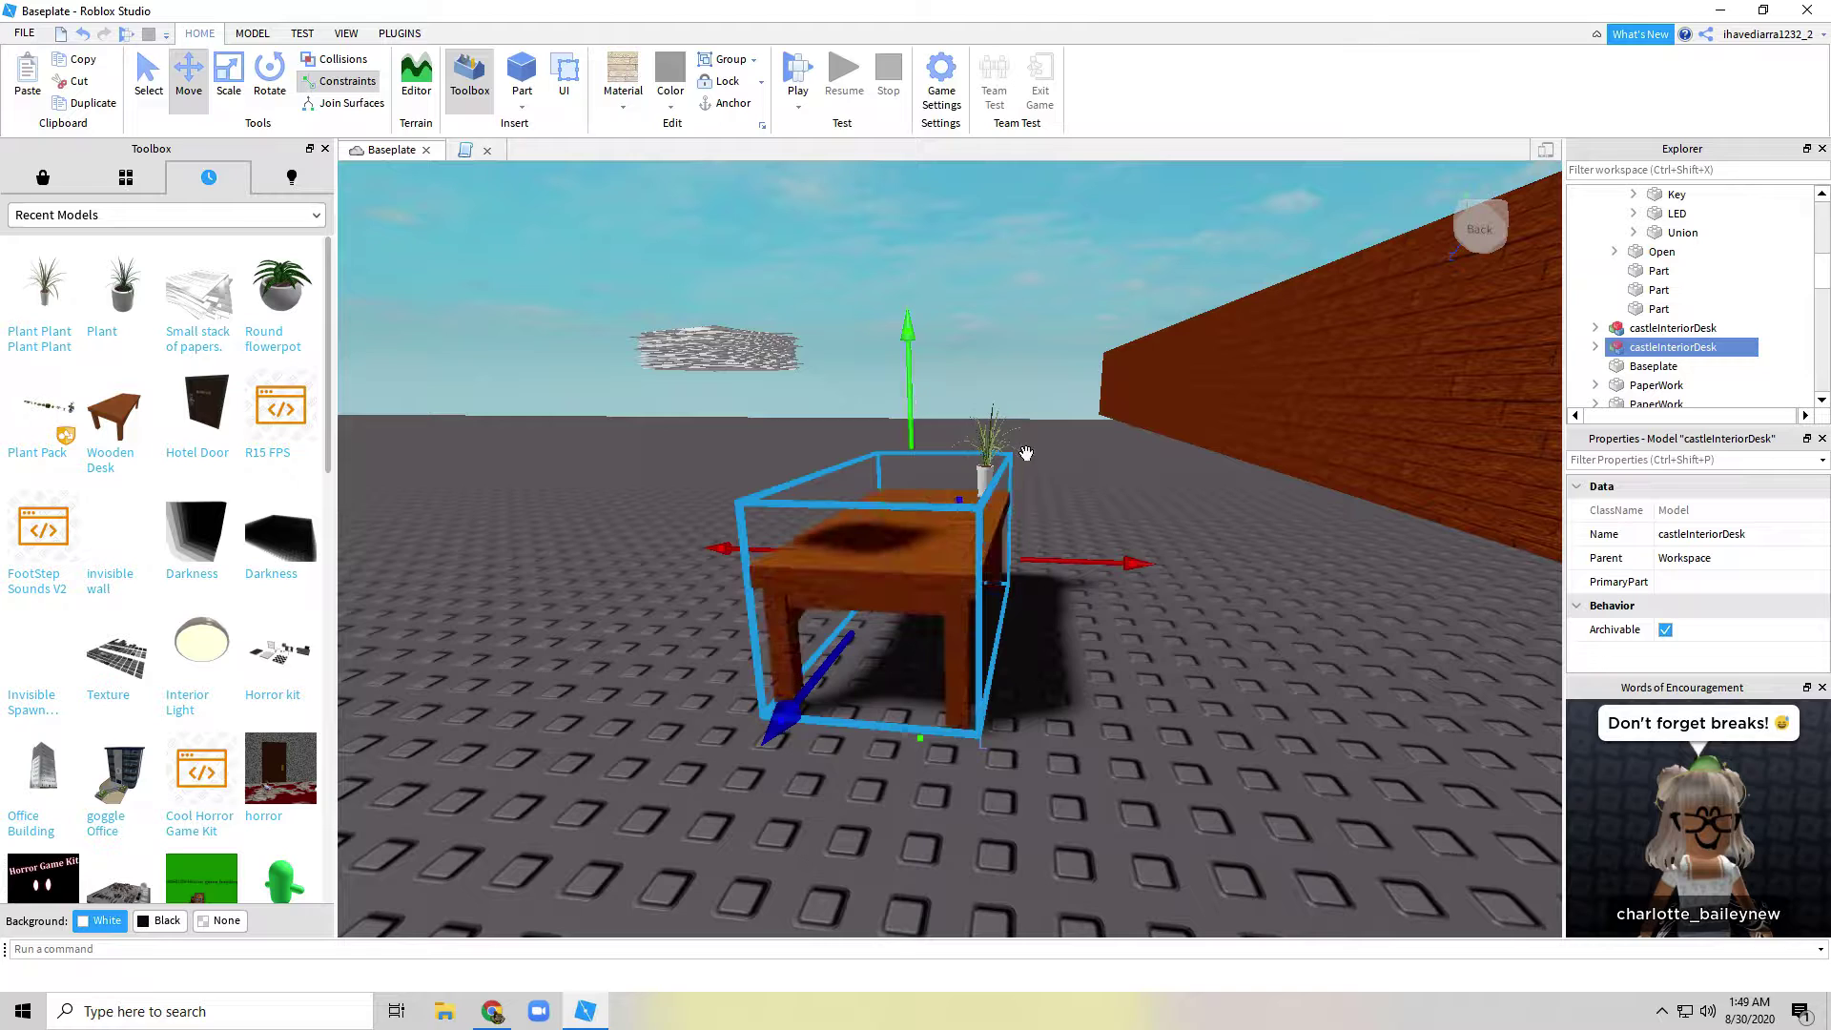
Step: Select the paper stack, lower it onto the desktop and slide it inward from the desk's end
left_click(744, 378)
left_click_drag(892, 370, 1100, 423)
left_click_drag(911, 497, 895, 662)
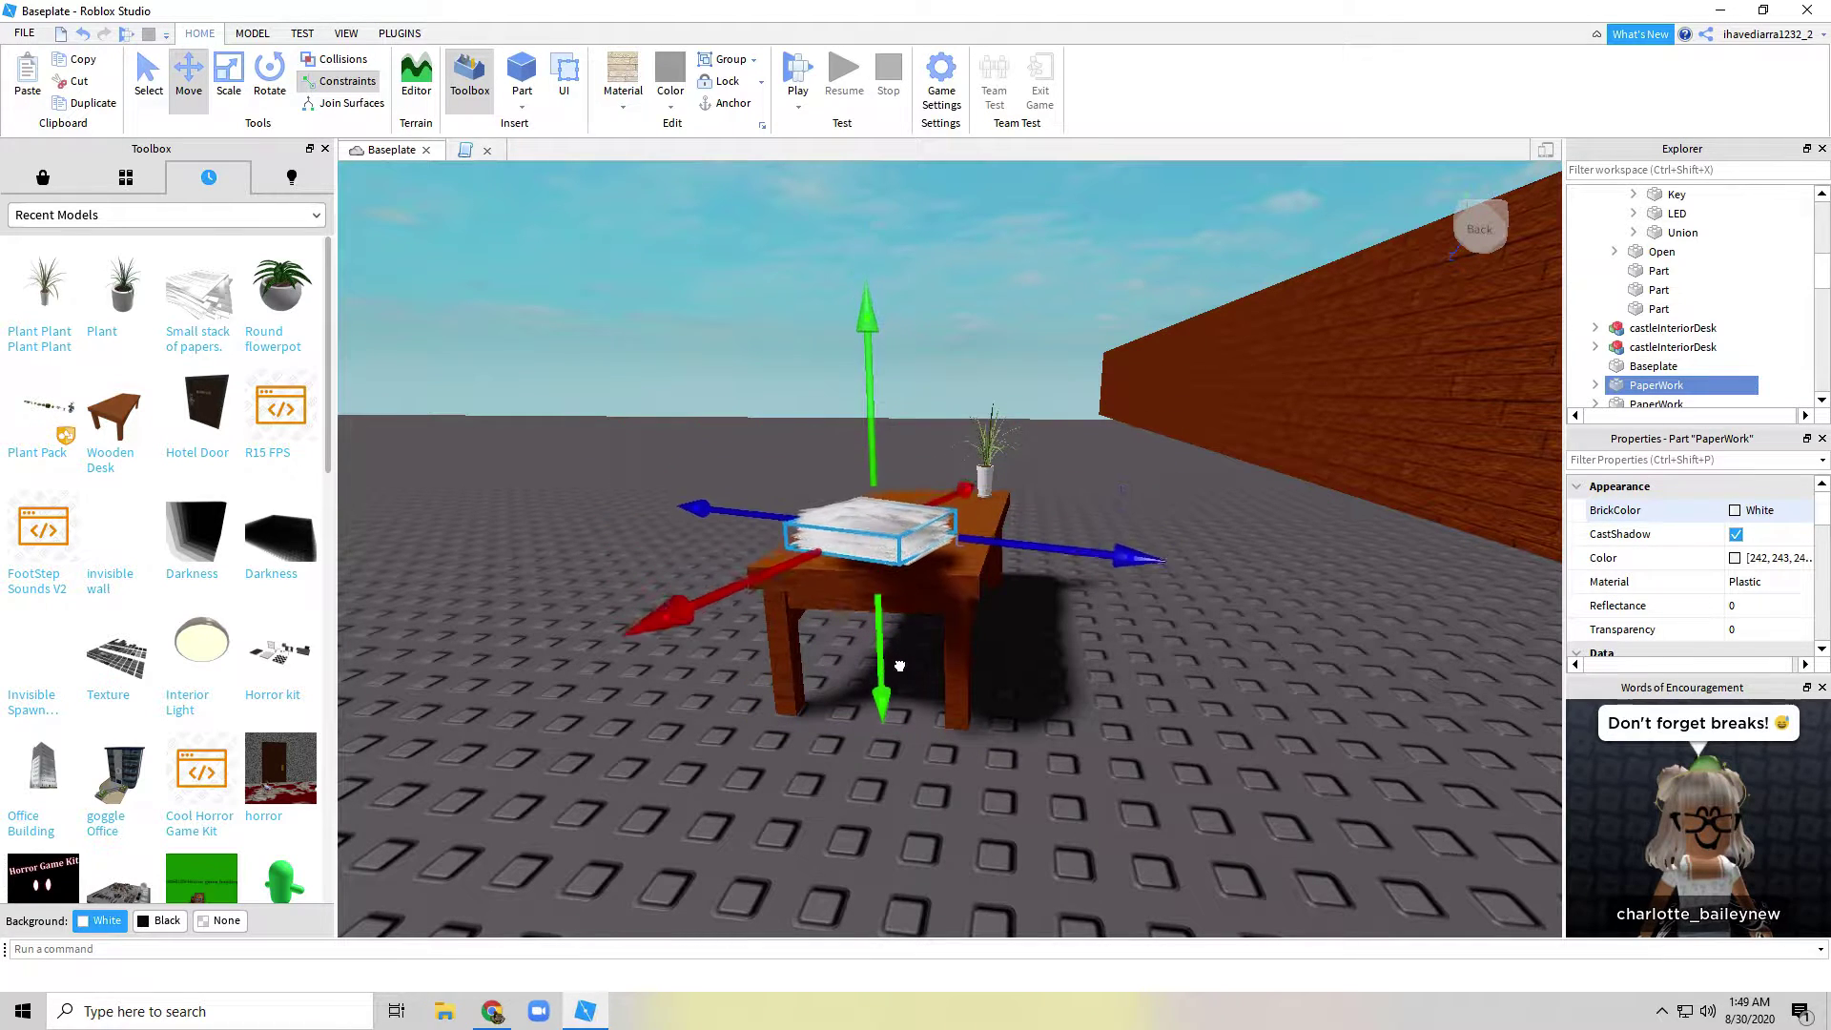
right_click_drag(895, 661, 829, 591)
key("d")
key("w")
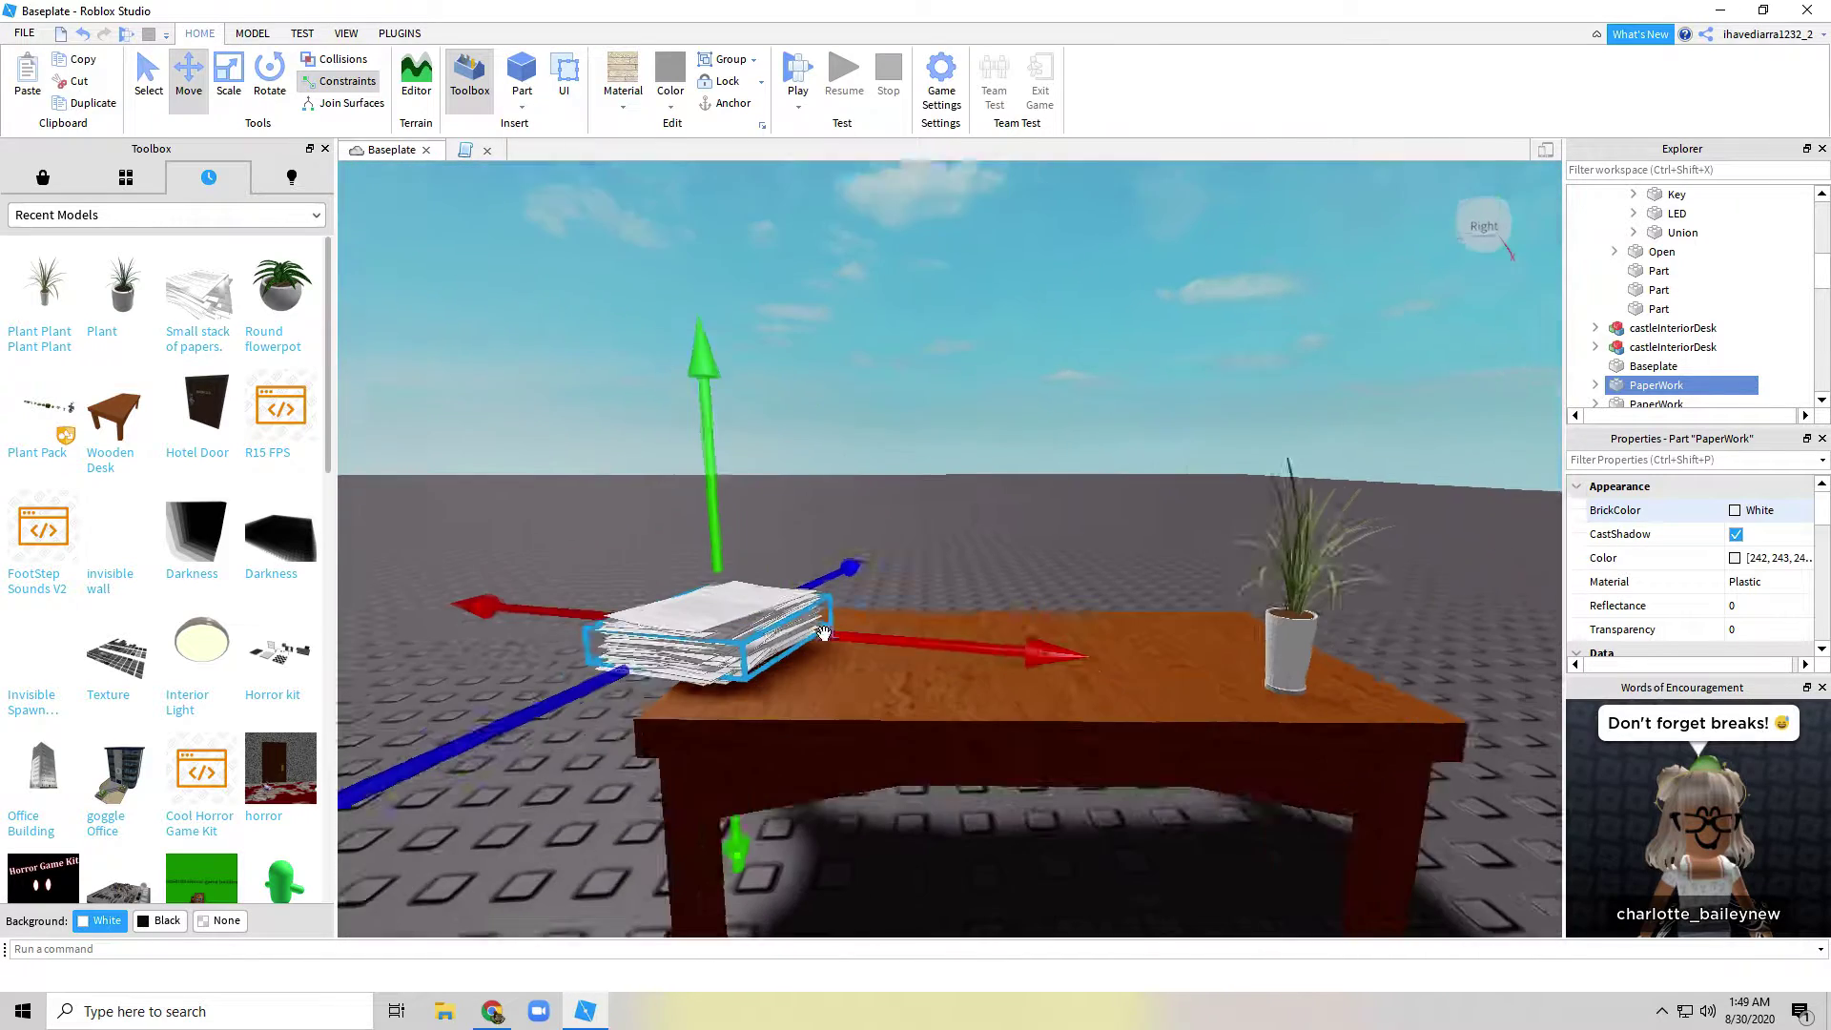
left_click_drag(1023, 659, 1354, 558)
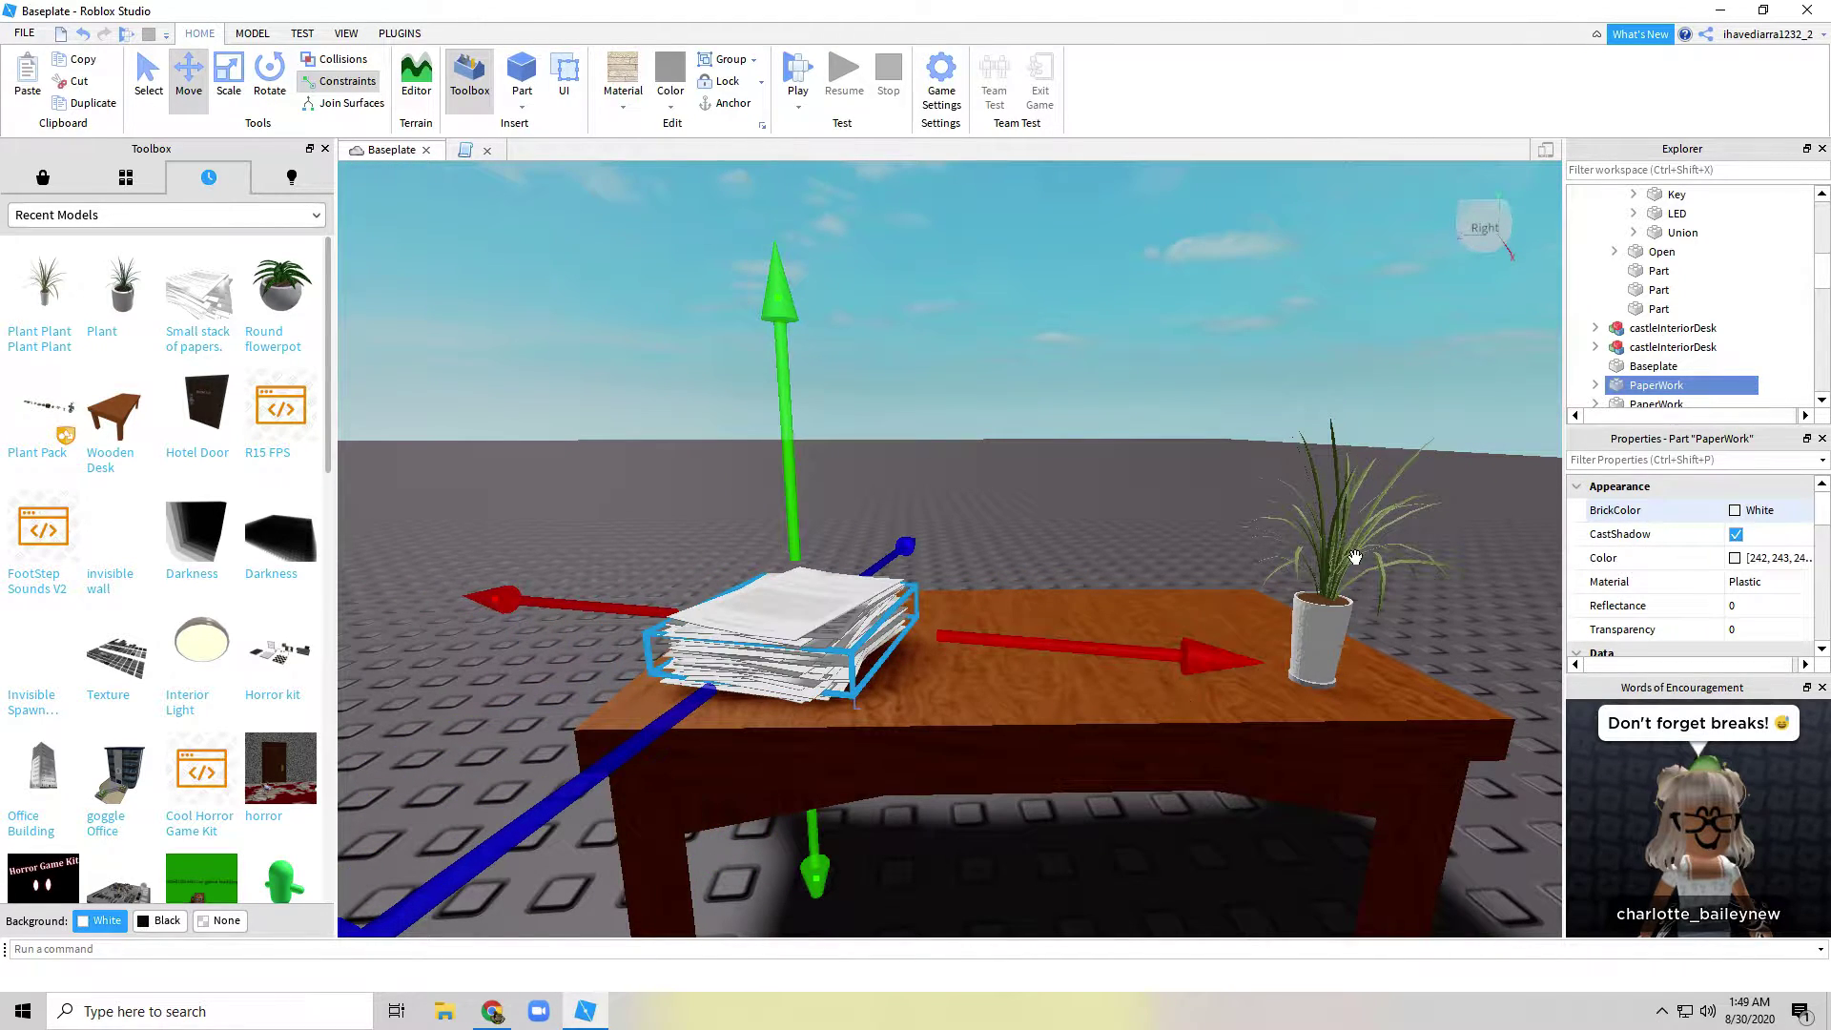
Step: Select the first Plant model in the hierarchy and shift it inward from the desk's edge
scroll(1659, 369, "down", 1)
scroll(1659, 369, "up", 2)
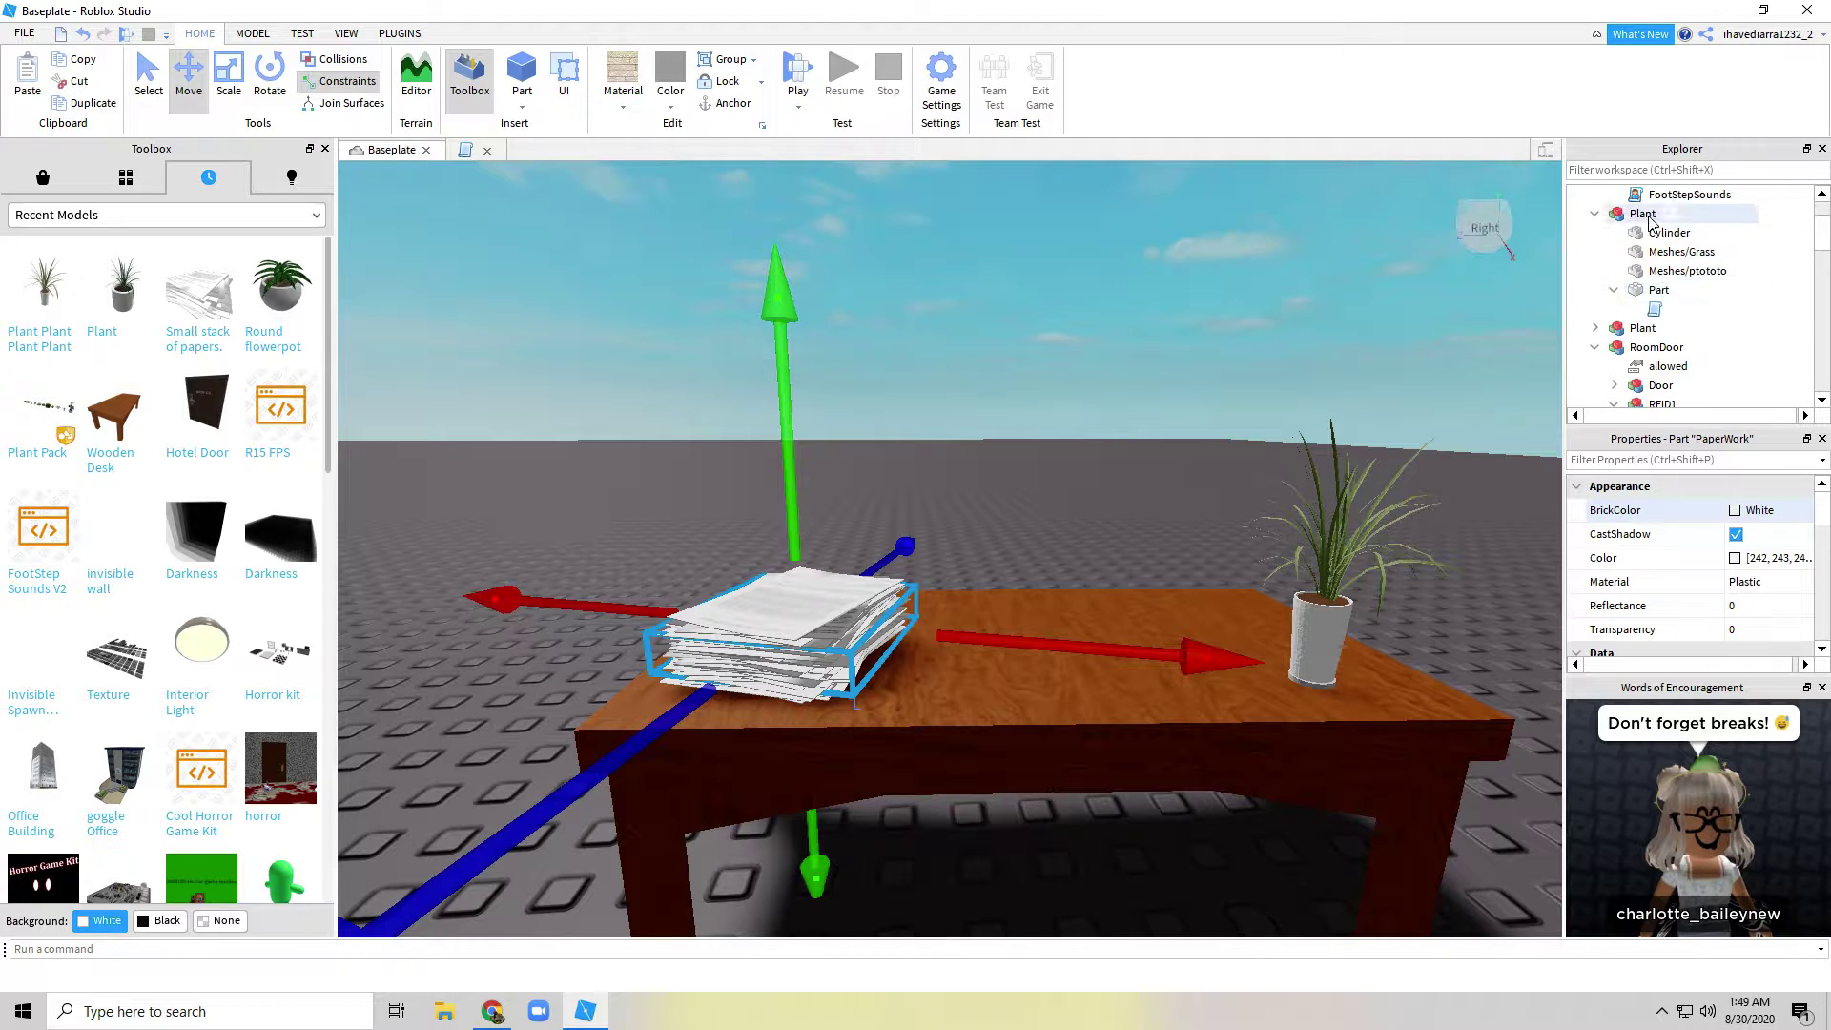
left_click(1647, 216)
left_click_drag(1179, 592, 1117, 596)
key("a")
right_click_drag(1182, 597, 1216, 601)
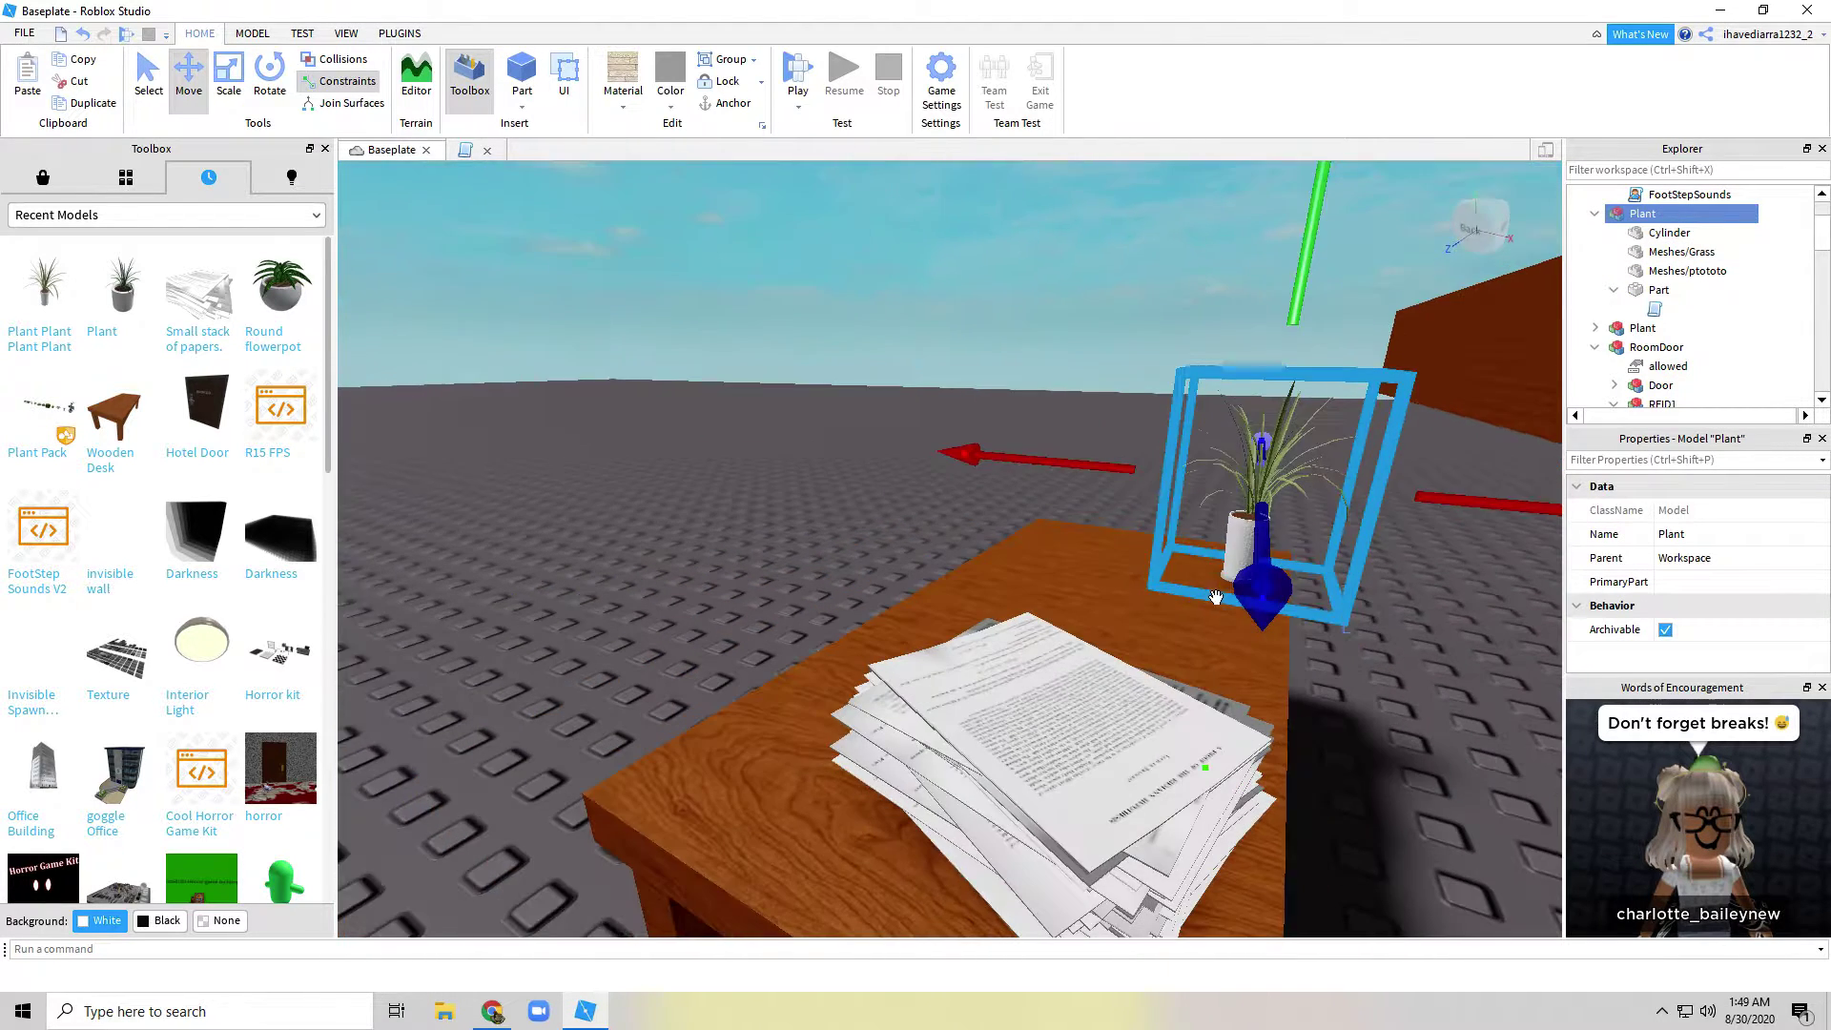
left_click_drag(1120, 499, 1023, 479)
right_click_drag(1023, 479, 1056, 493)
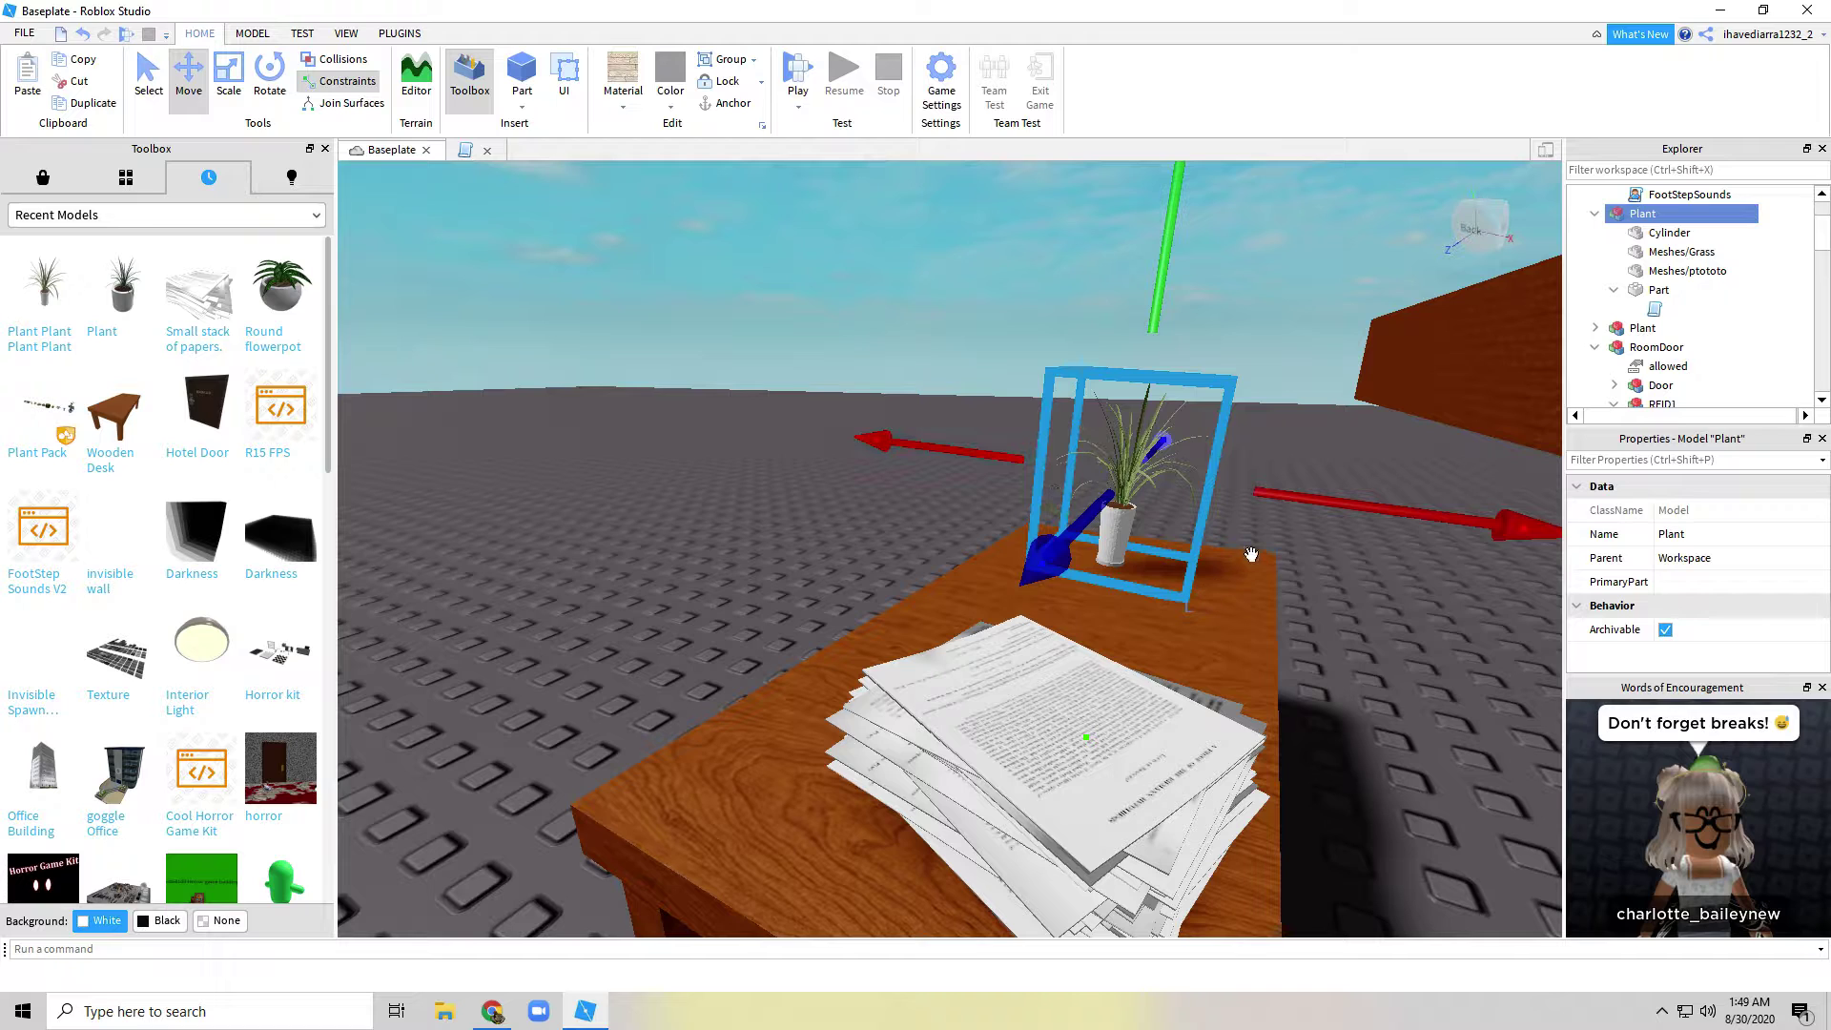
Step: Adjust the desk plant's rotation slightly and clear the selection
left_click(267, 69)
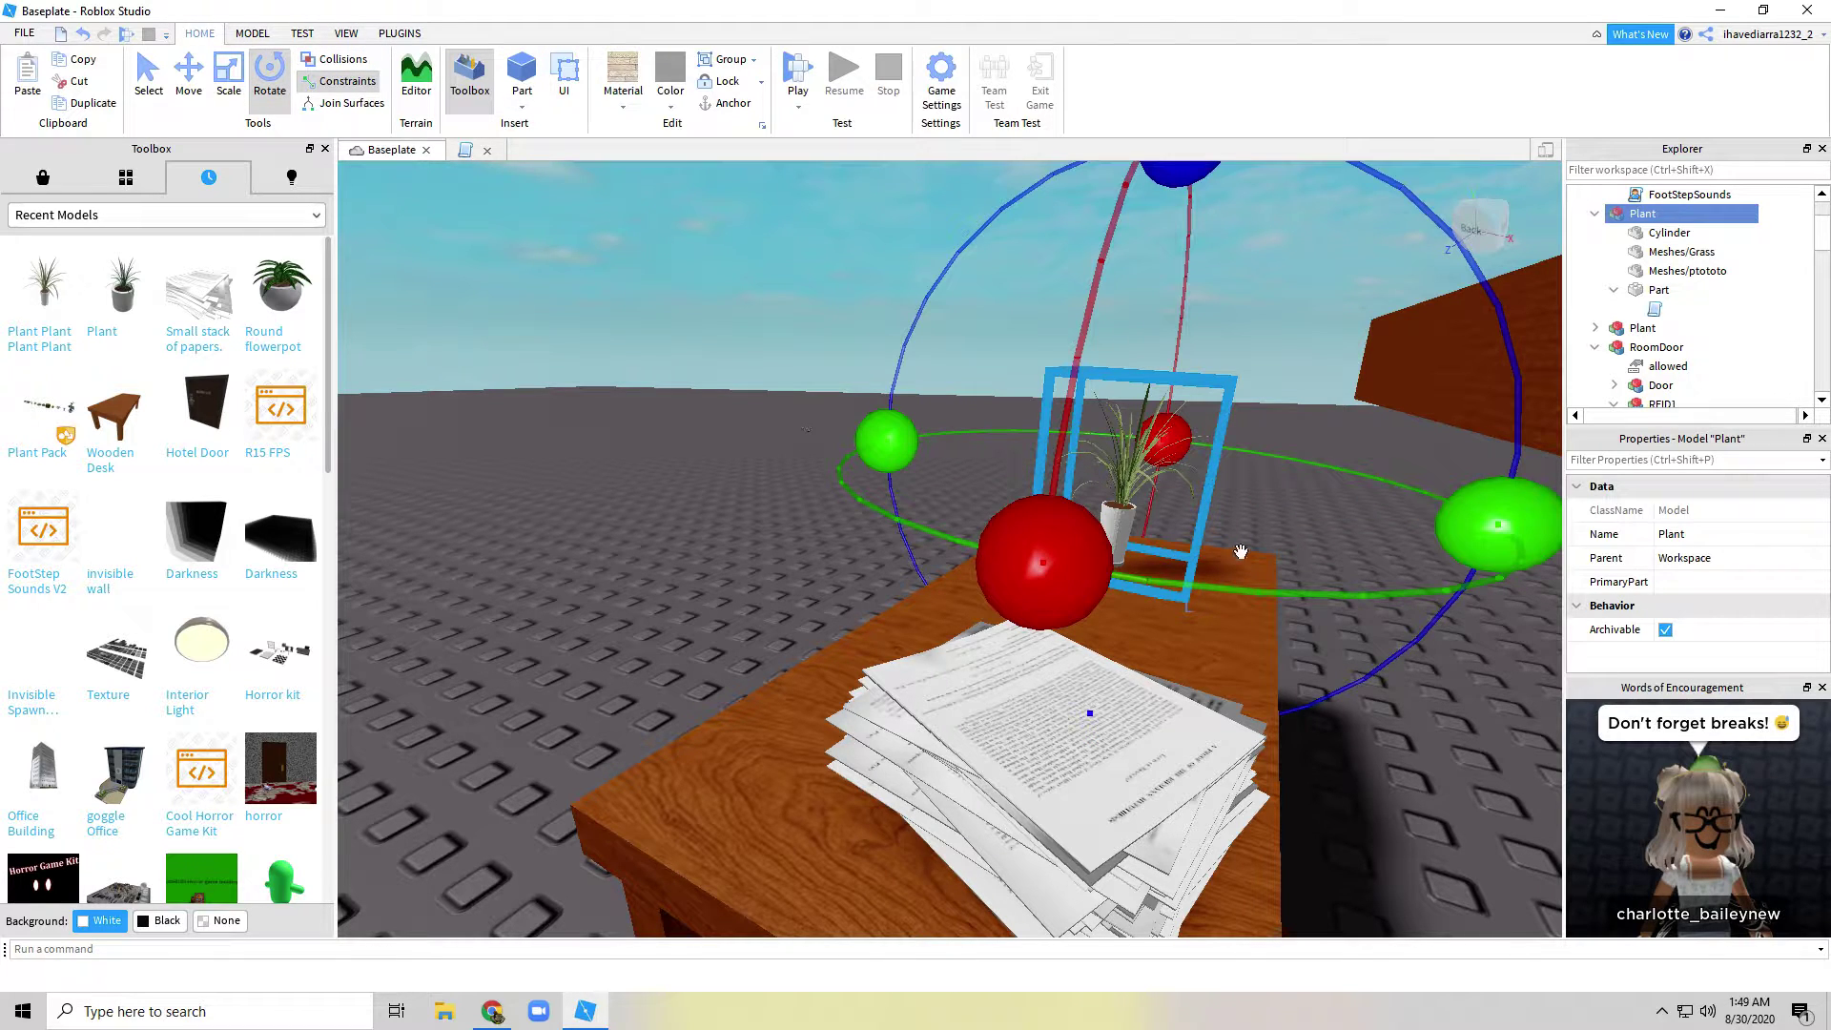
scroll(1240, 551, "down", 5)
left_click_drag(1116, 303, 1116, 310)
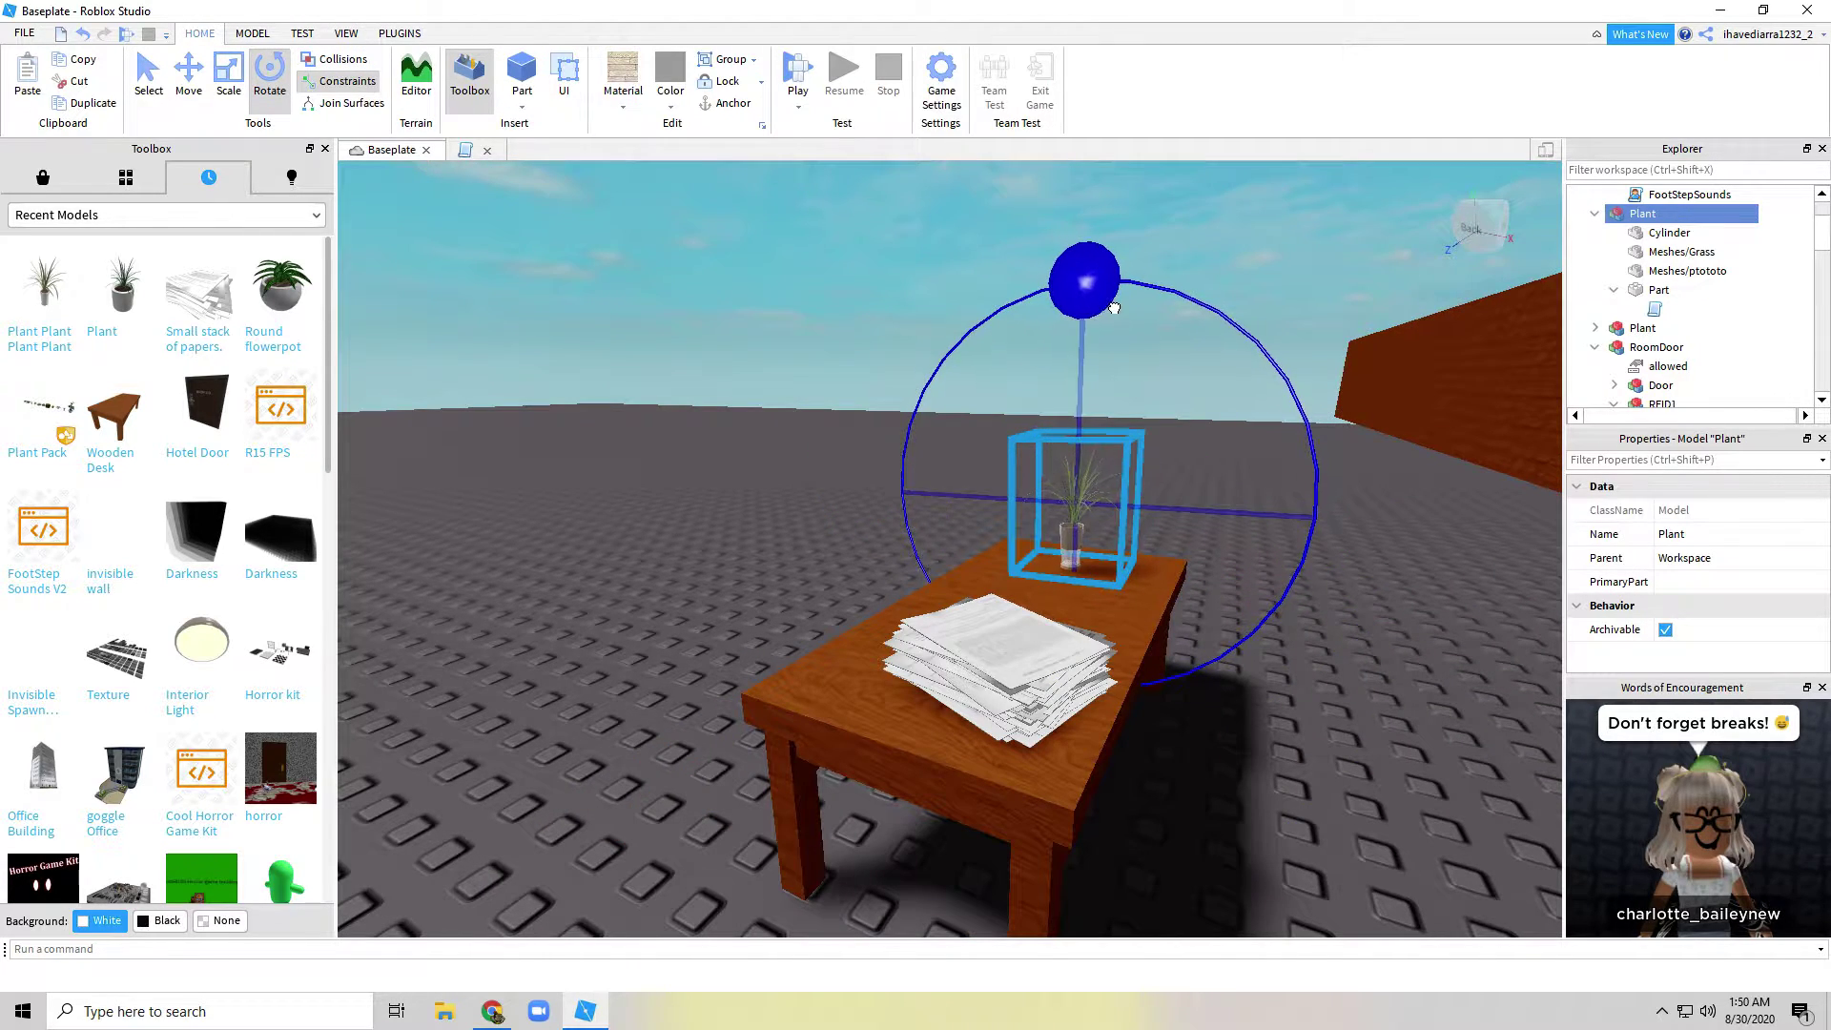
left_click(888, 450)
Step: Select the desk, plant and papers together and move them into the corridor up against one wall
right_click_drag(895, 450, 920, 469)
scroll(920, 469, "down", 4)
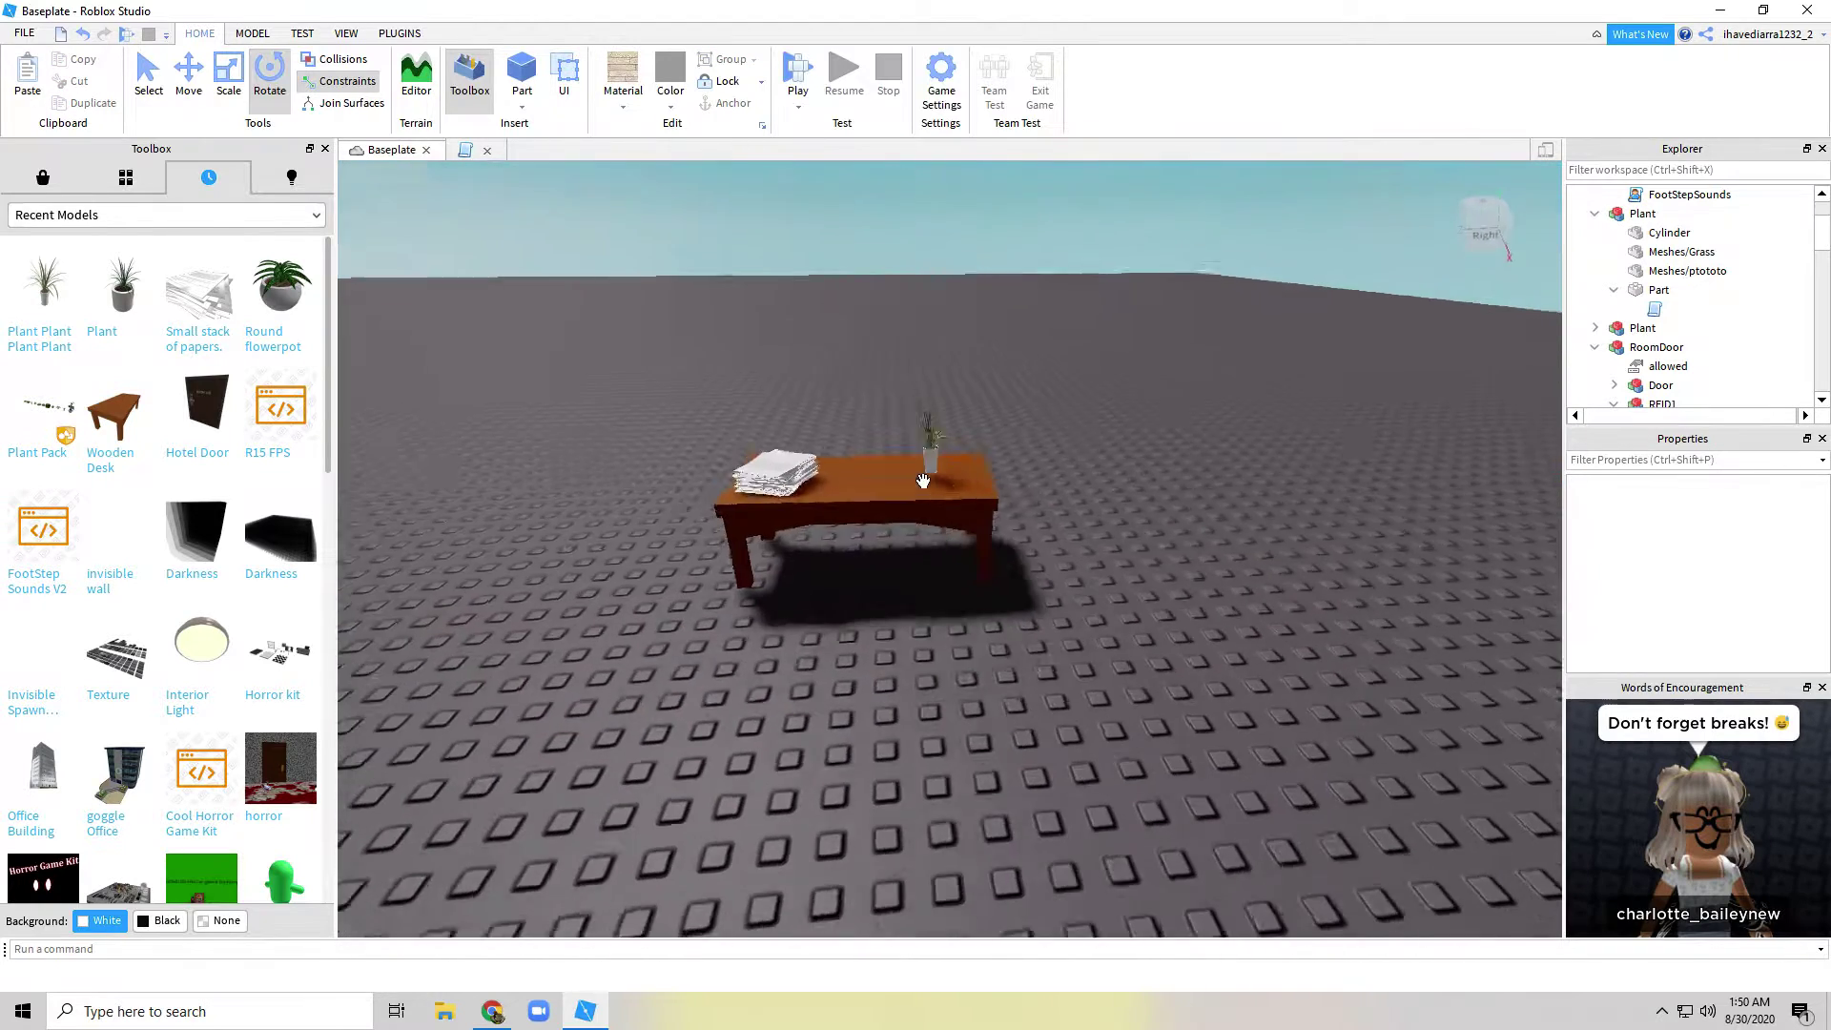
left_click_drag(752, 419, 969, 525)
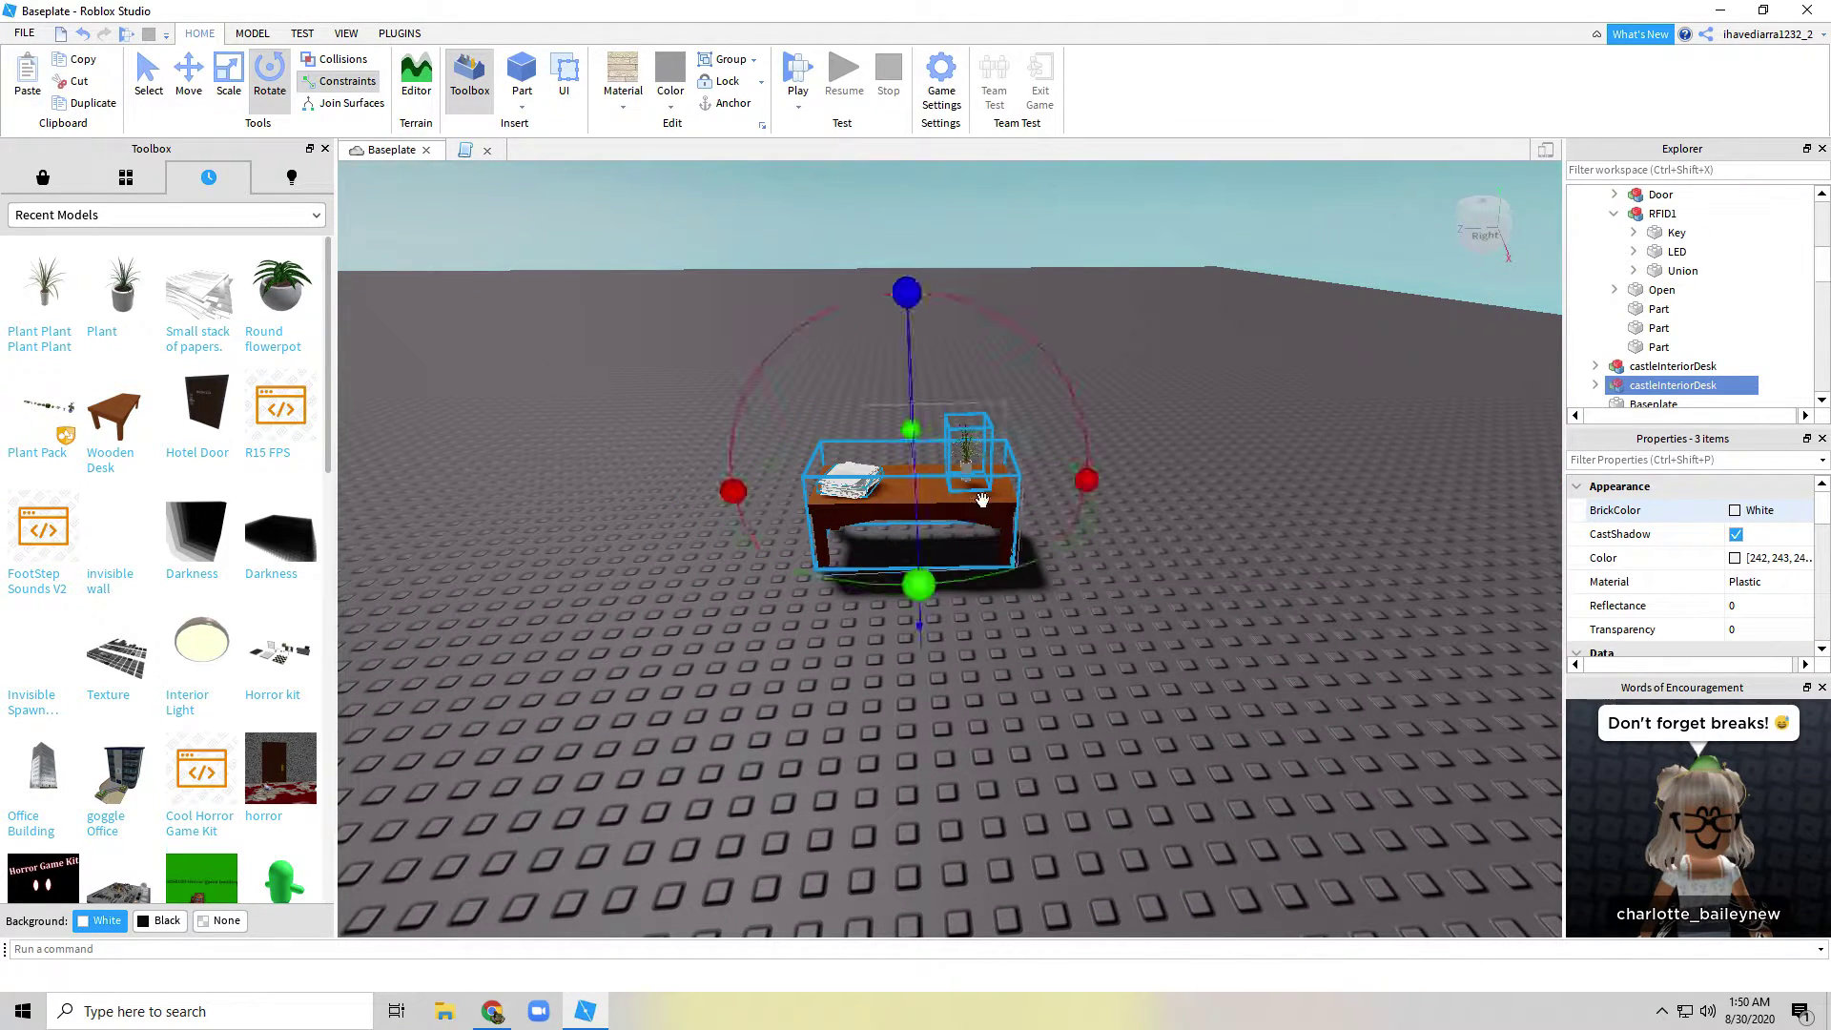
left_click(227, 76)
left_click(187, 77)
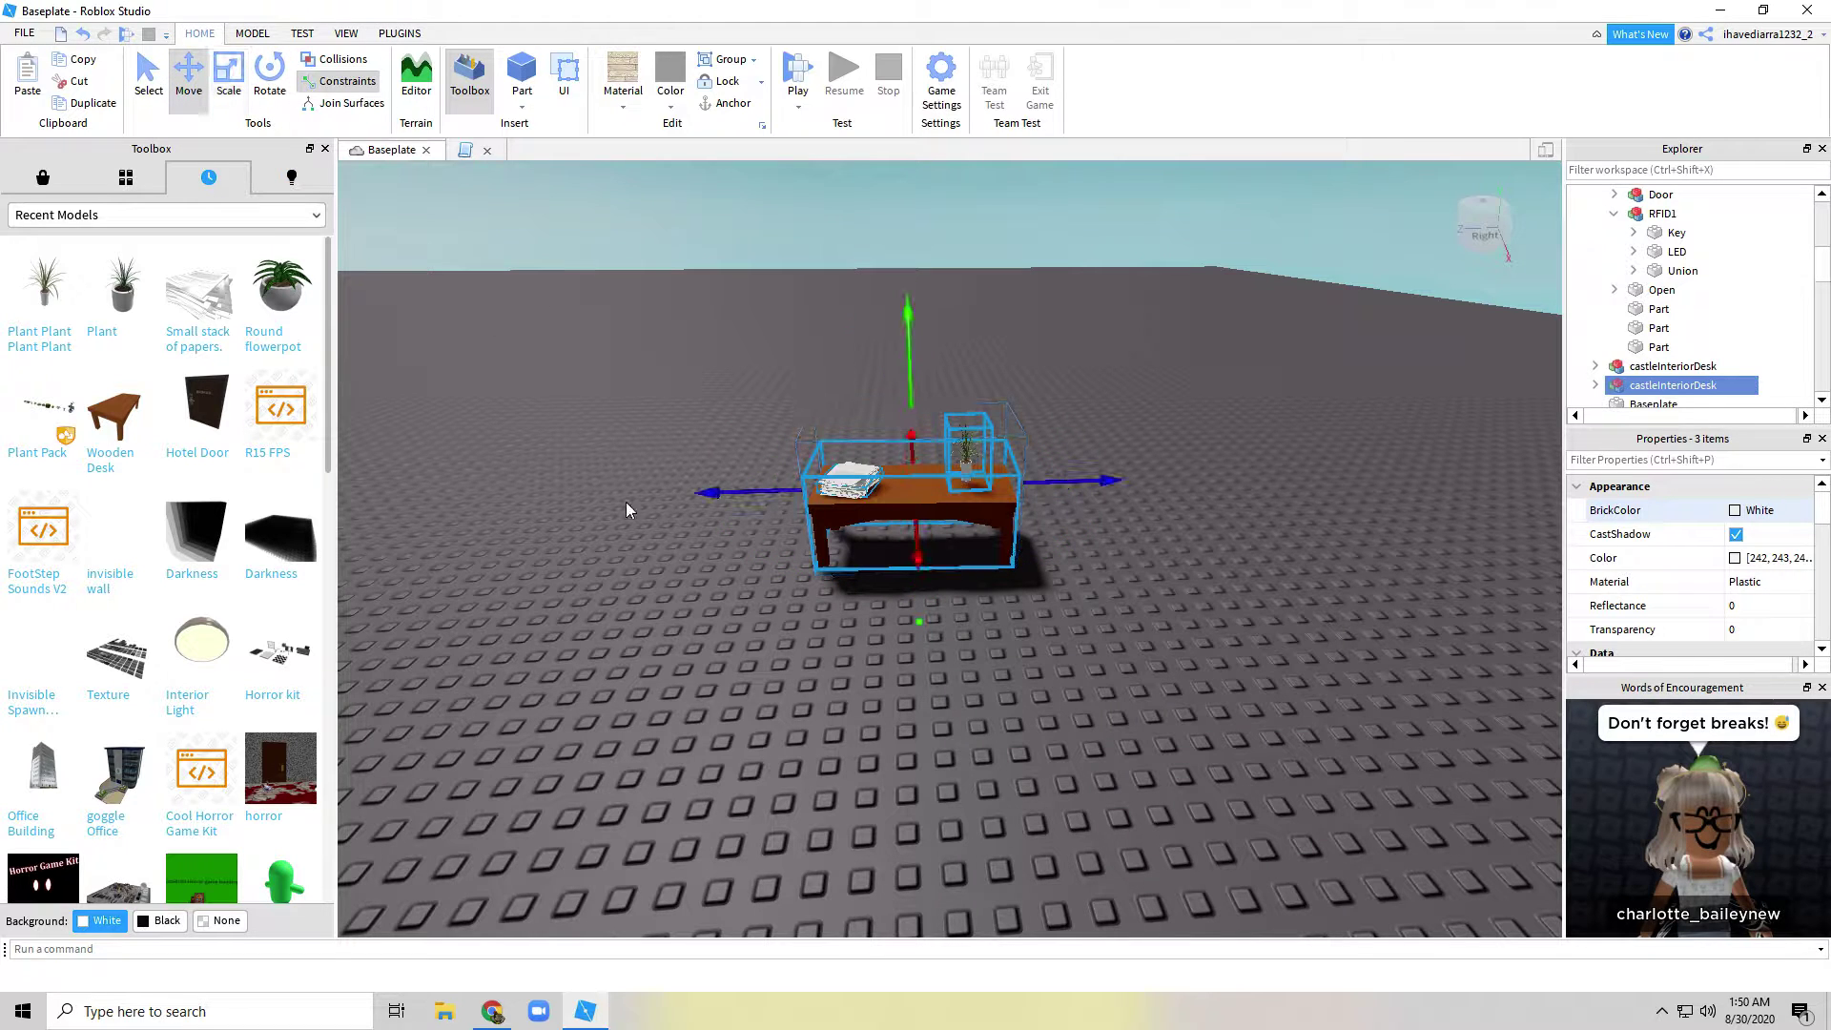
left_click_drag(962, 581, 1016, 849)
right_click_drag(1016, 849, 910, 748)
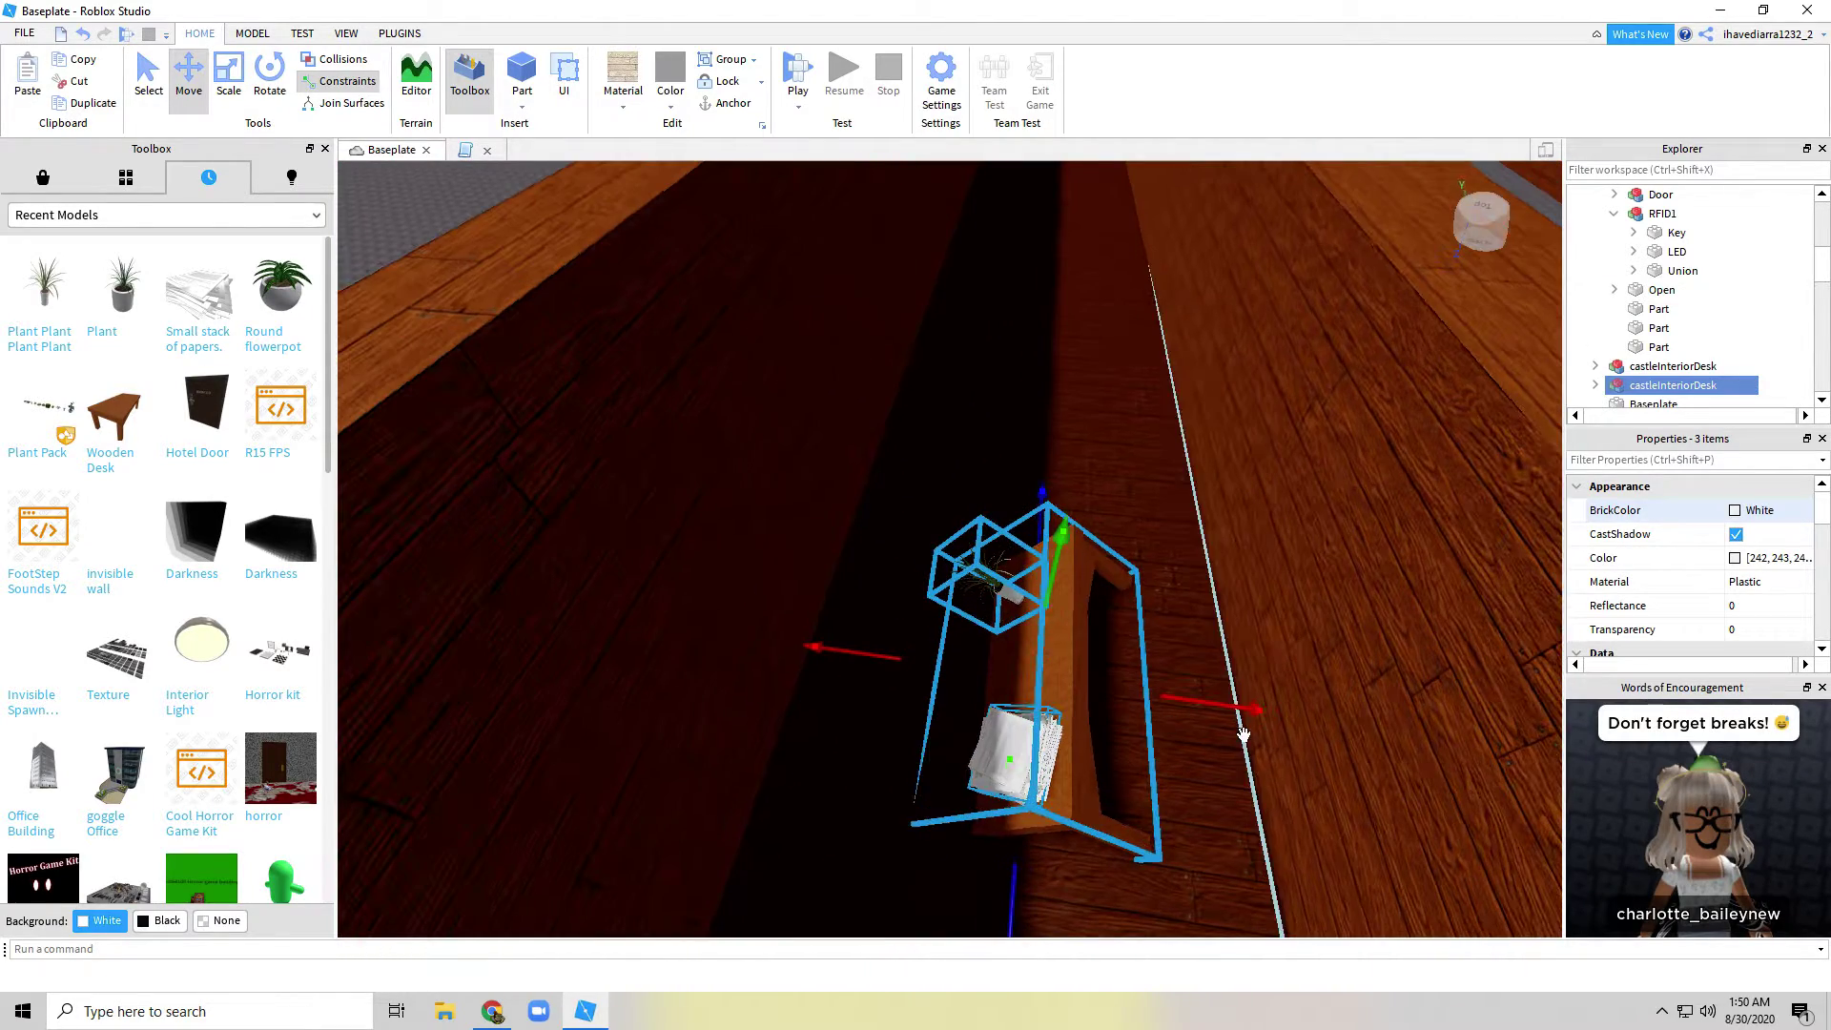
left_click_drag(1244, 732, 1303, 723)
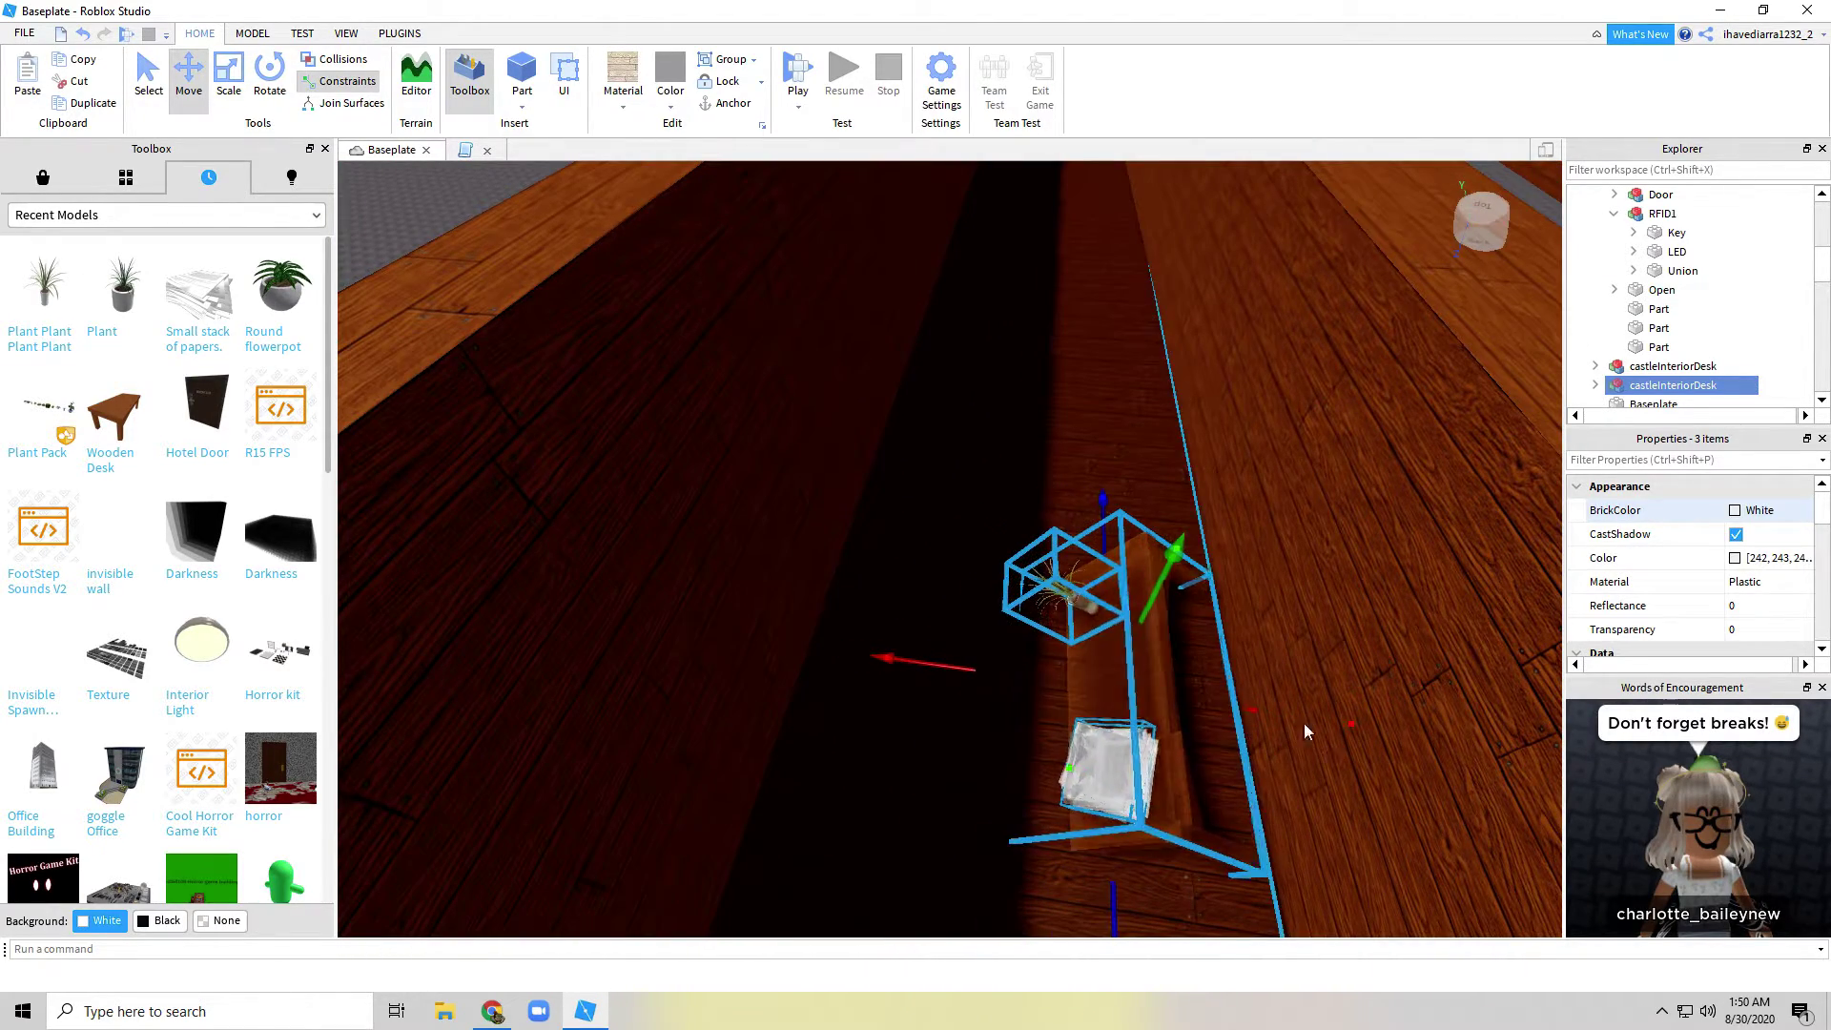
Step: Rotate the desk, plant and papers together a quarter turn onto their side, with the desktop facing the opposite wall
left_click(267, 78)
right_click_drag(743, 416, 797, 518)
key("d")
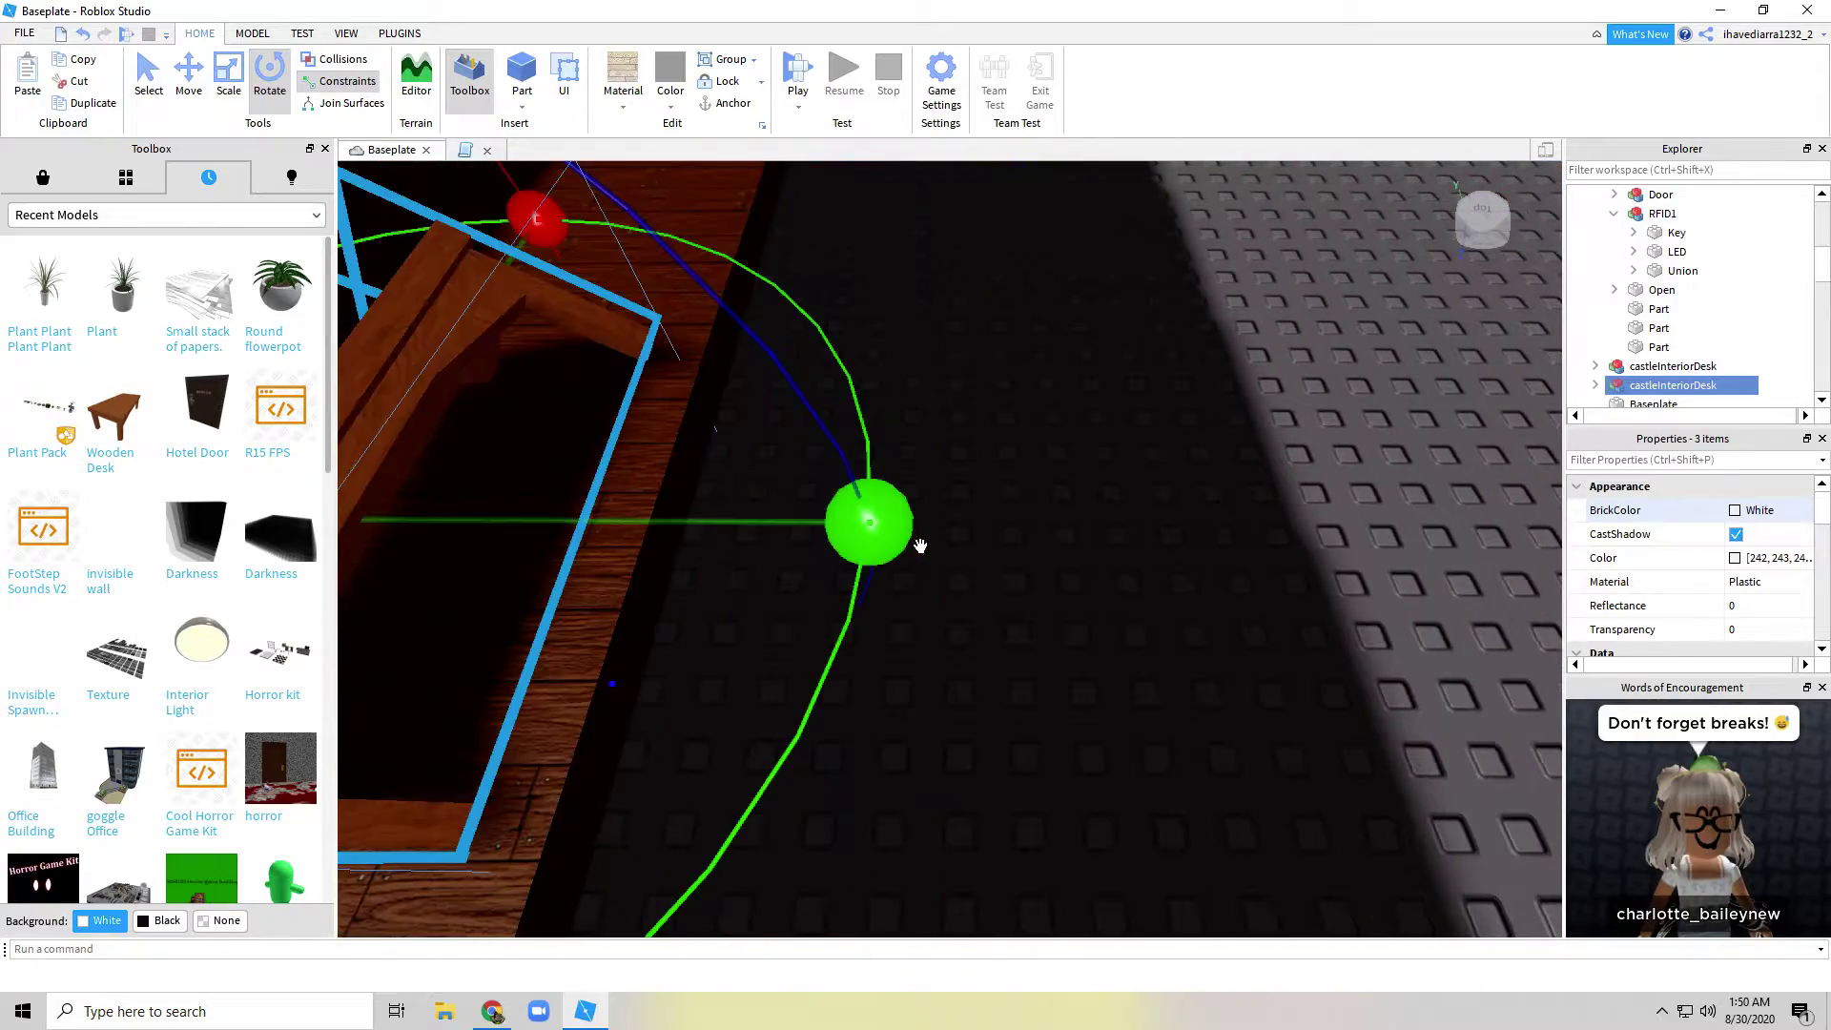
mouse_move(916, 544)
left_mouse_down()
mouse_move(895, 512)
mouse_move(907, 540)
left_mouse_up()
right_click_drag(907, 539, 908, 533)
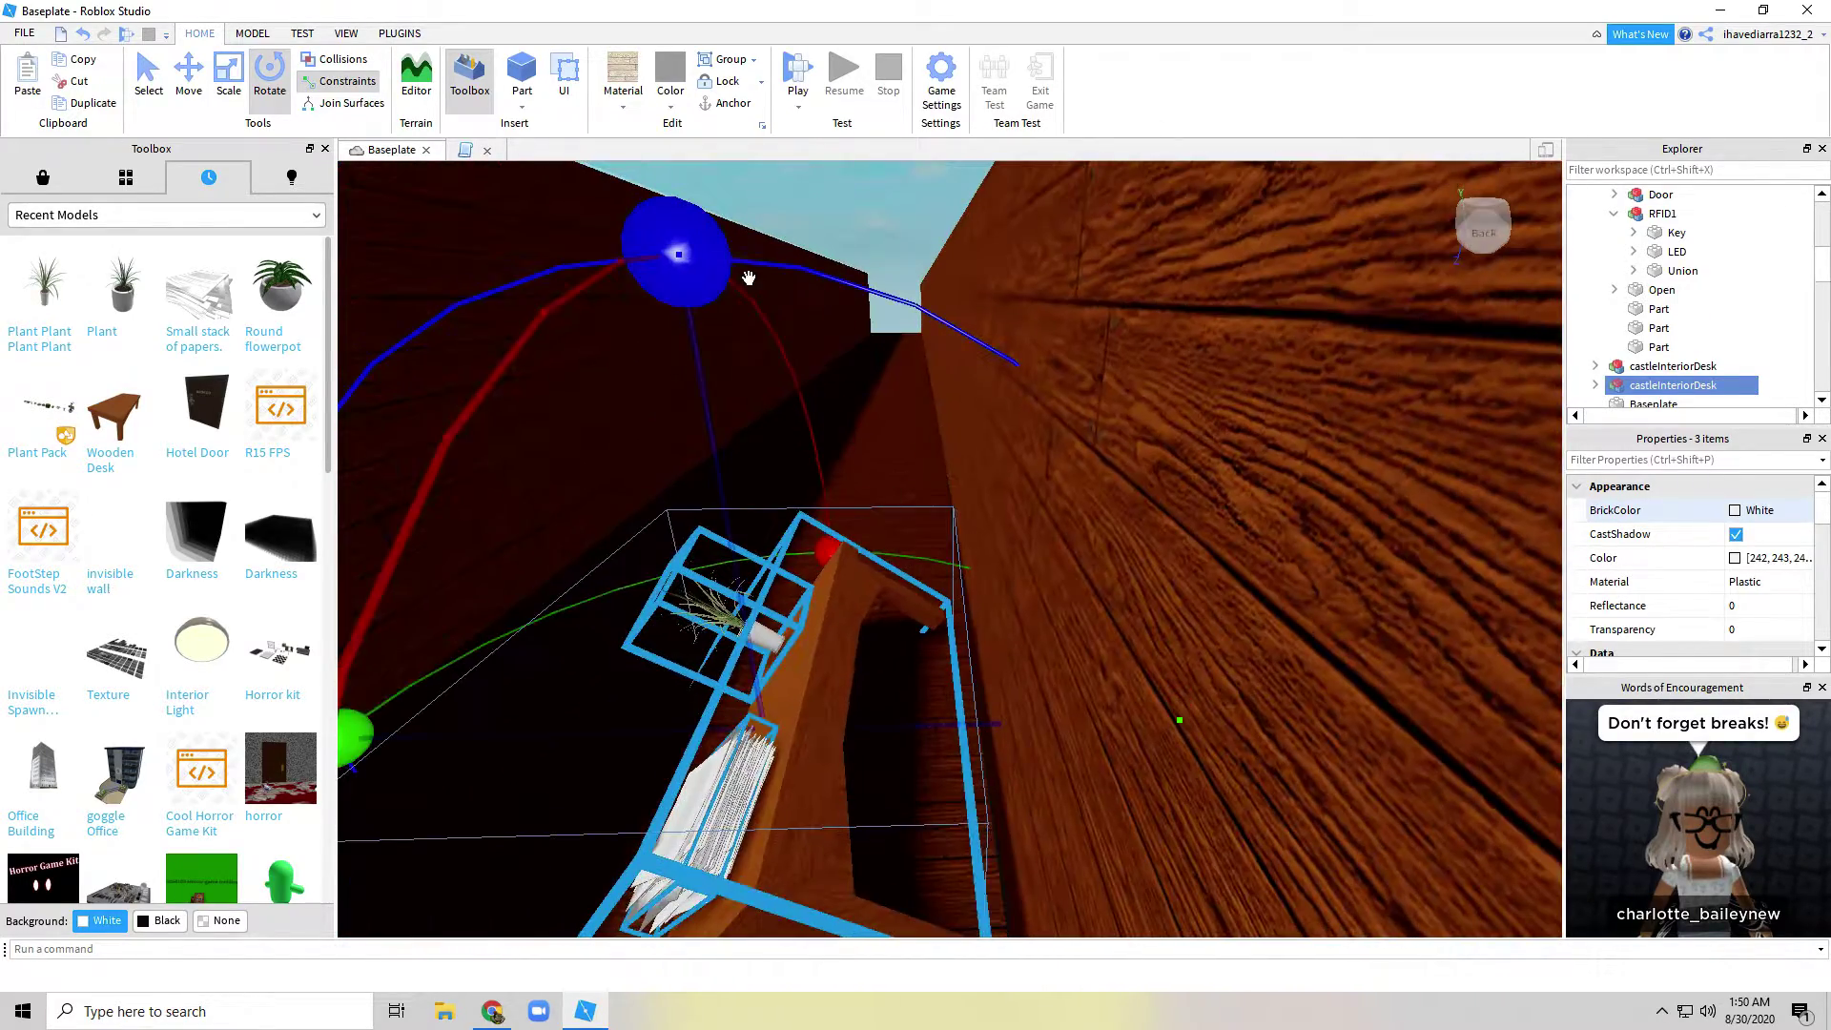
left_click_drag(749, 277, 494, 422)
key("s")
Step: Push the sideways desk, plant and papers against the corridor wall, raise them off the floor and clear the selection
left_click(228, 82)
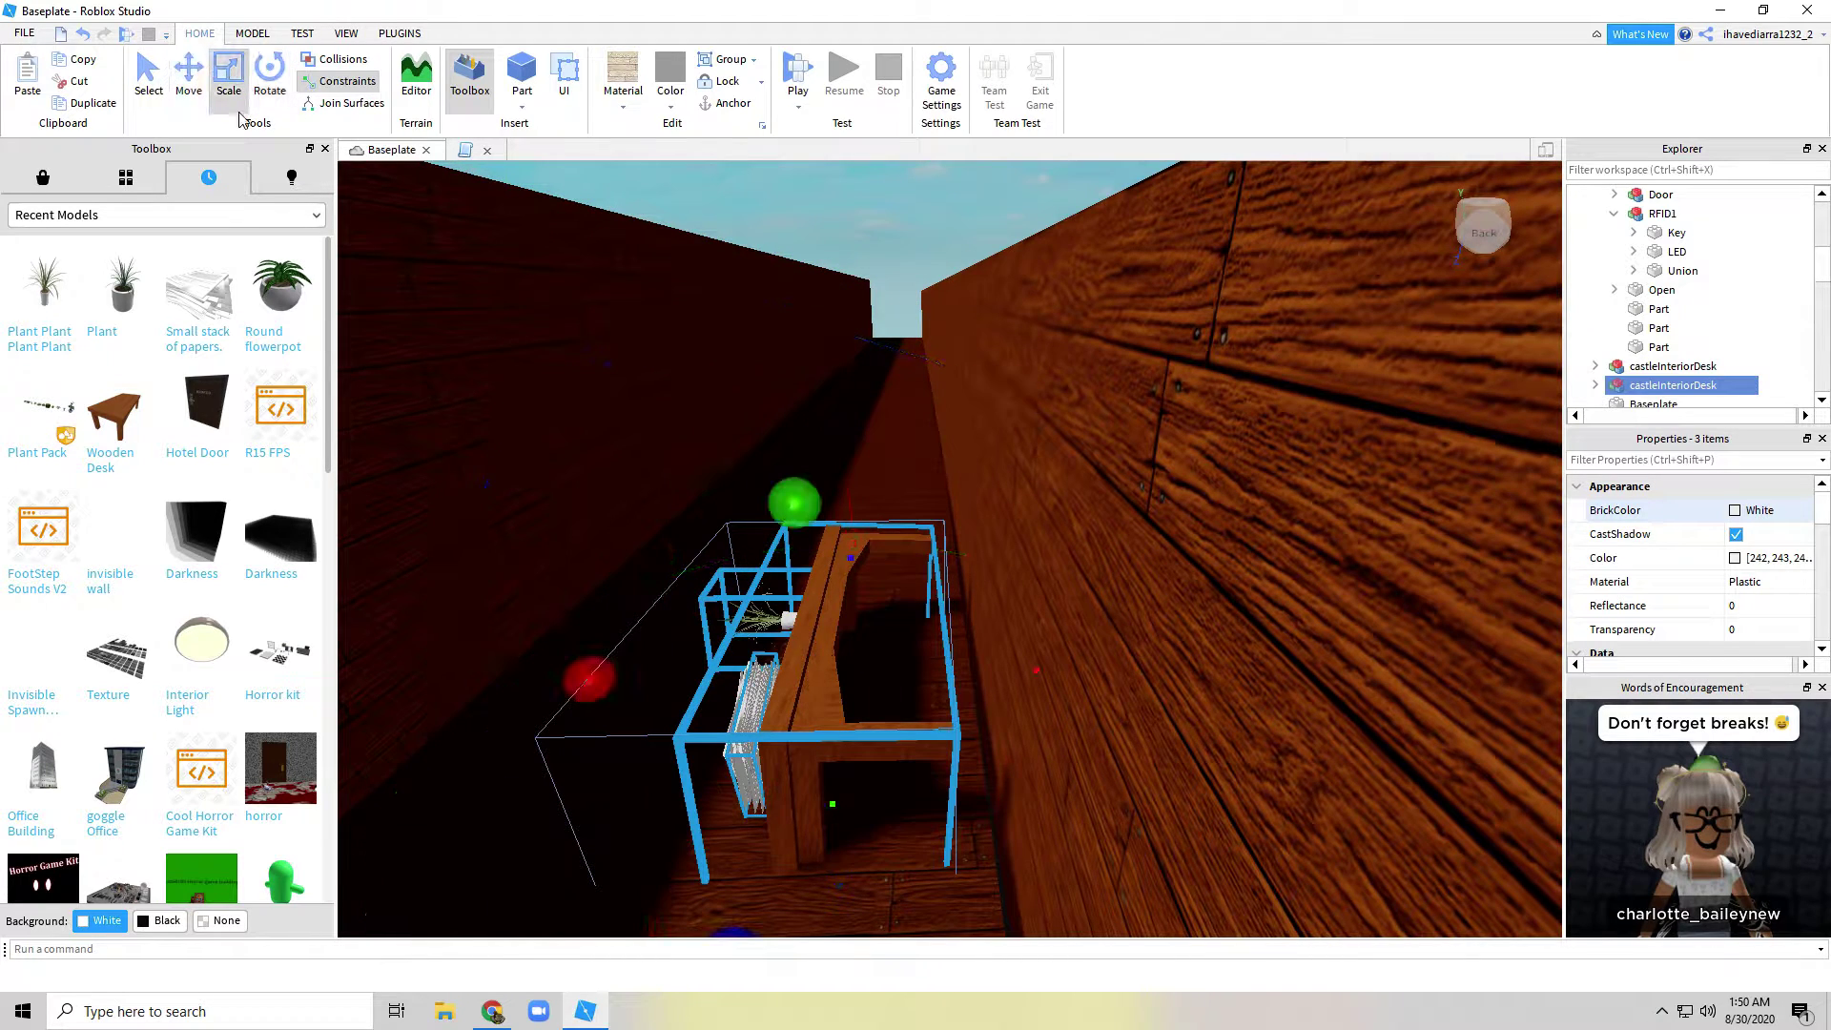
left_click(190, 69)
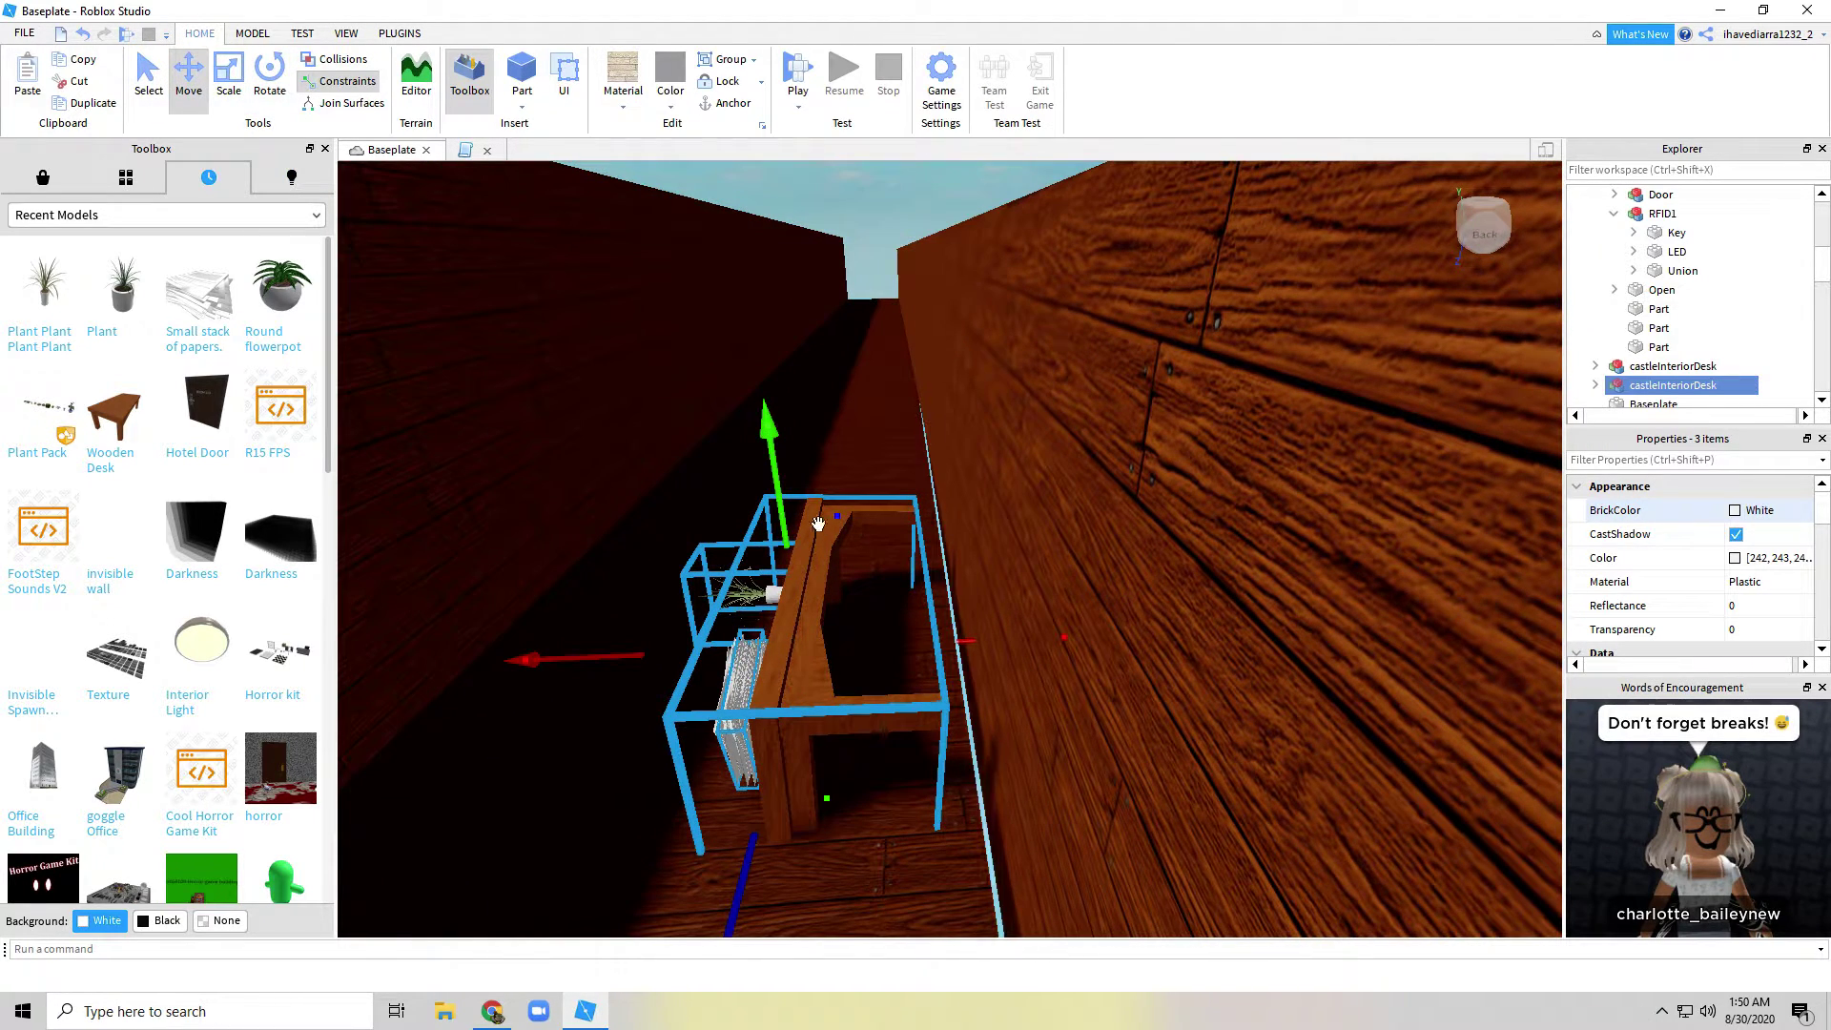
left_click_drag(818, 523, 1098, 558)
left_click_drag(995, 506, 858, 220)
scroll(1051, 529, "up", 2)
left_click(1051, 530)
scroll(1070, 589, "down", 2)
right_click_drag(1070, 589, 1071, 588)
scroll(1070, 589, "down", 2)
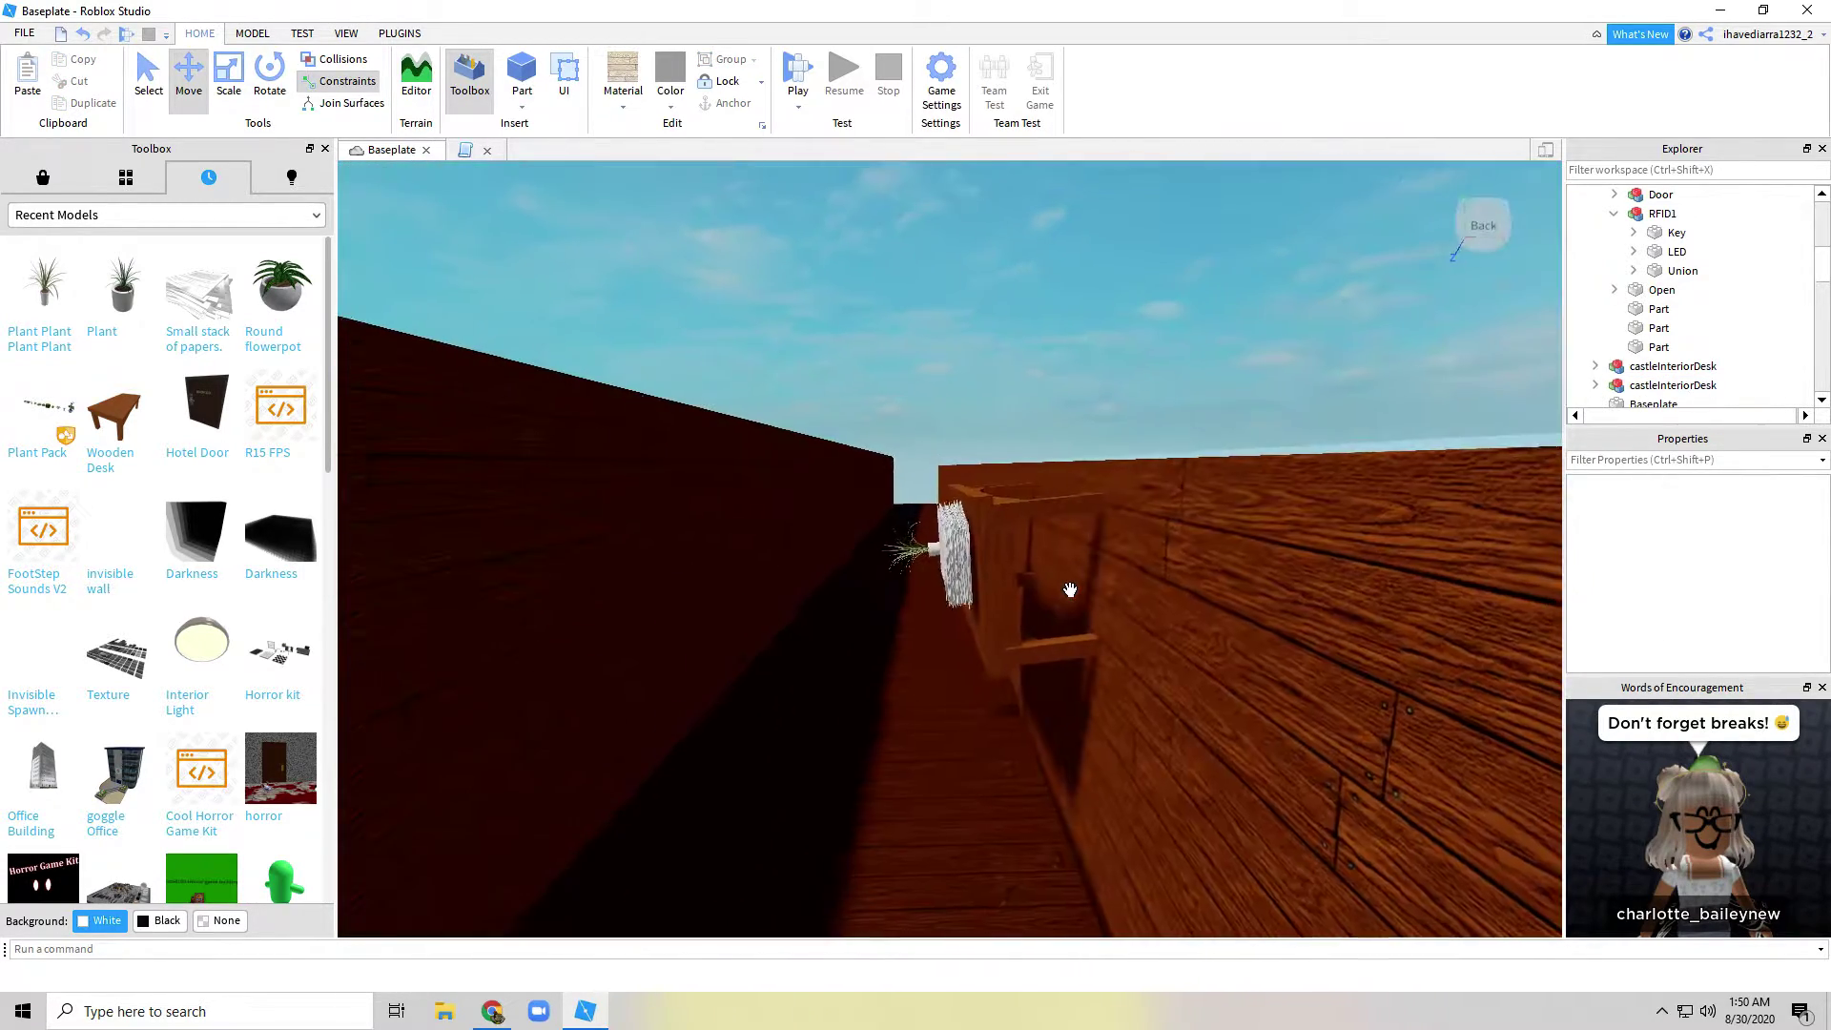
scroll(1070, 589, "up", 1)
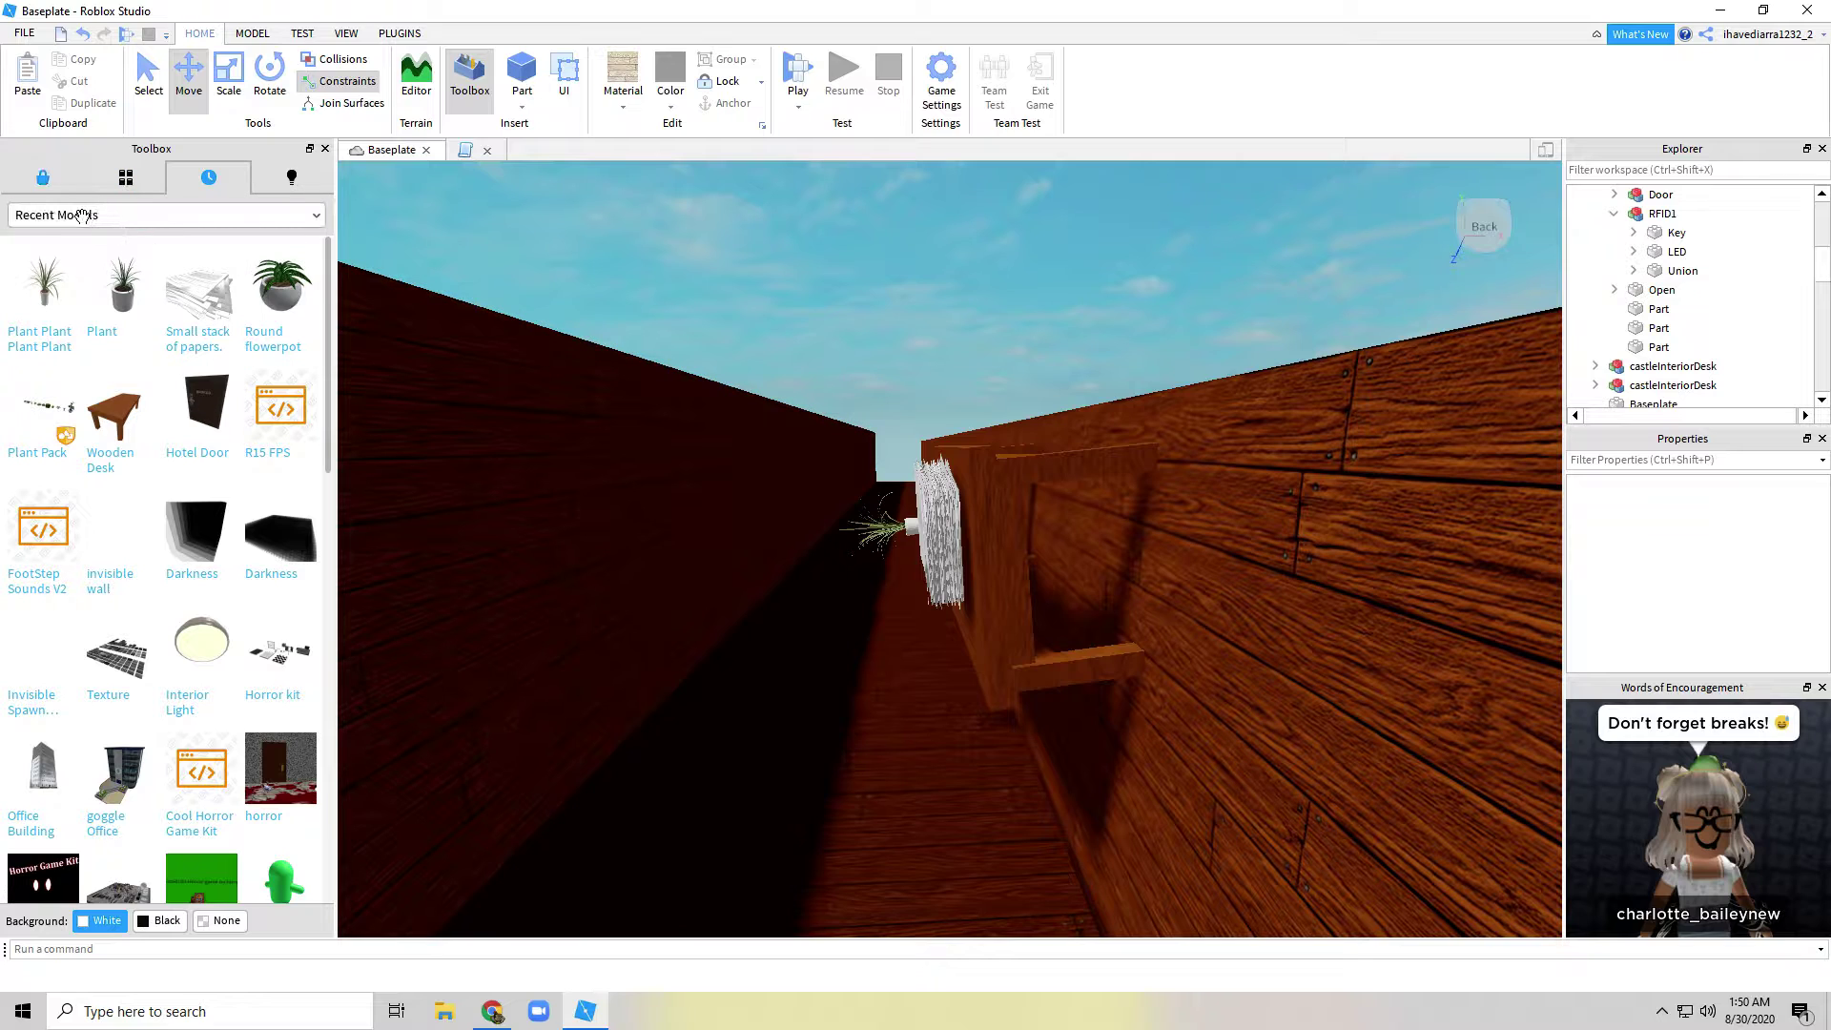
Step: Search the Toolbox models for "paper"
left_click(45, 181)
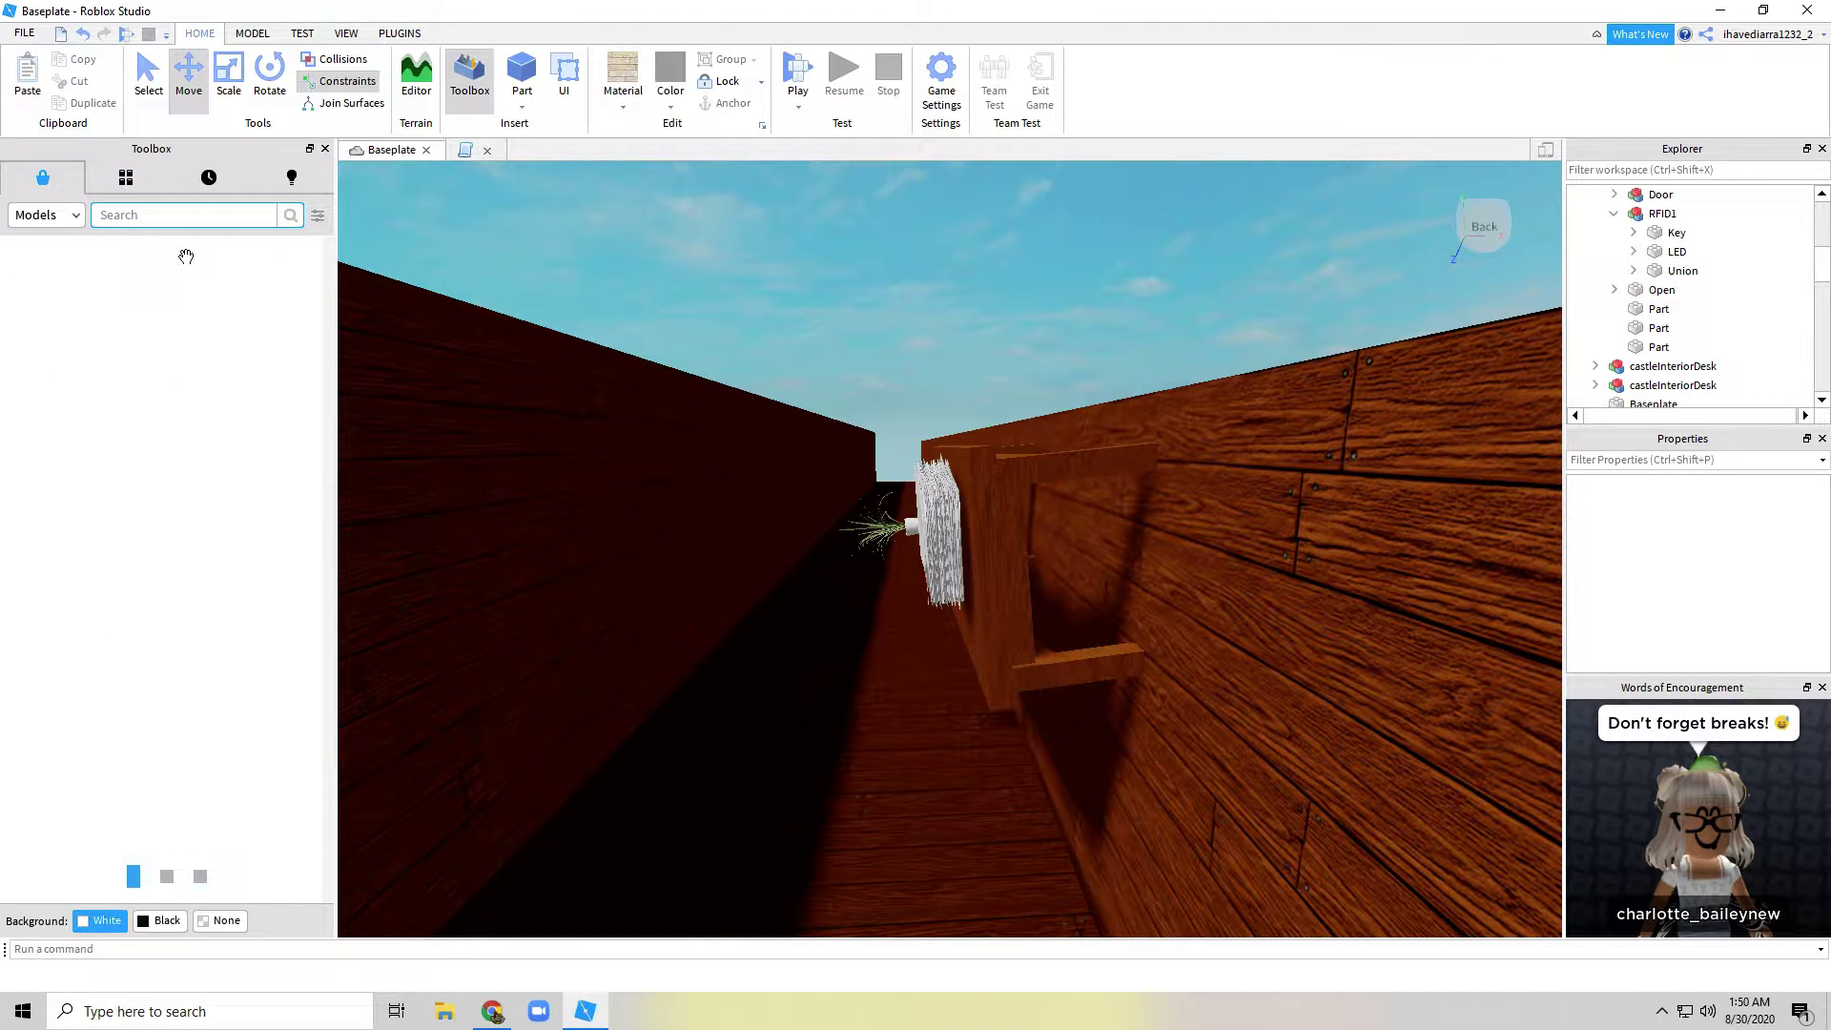
type("papaer")
key("Return")
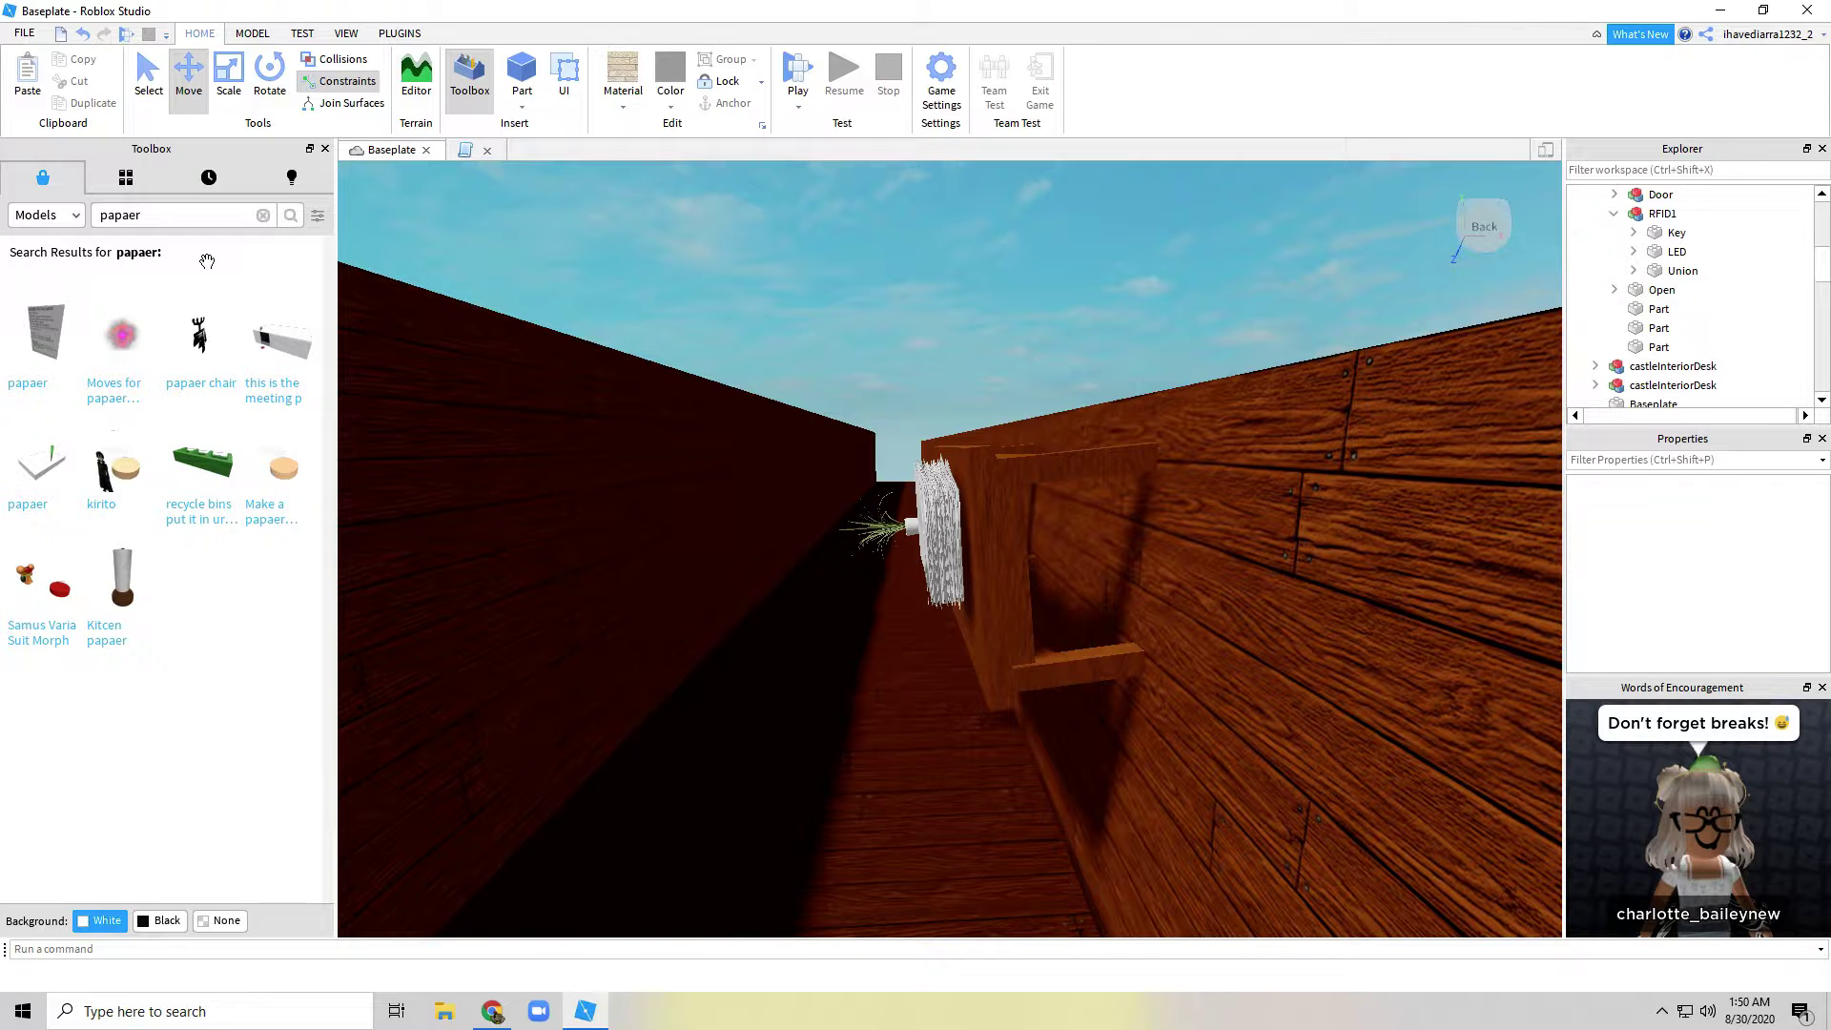
key("BackSpace")
key("BackSpace")
type("er")
key("Return")
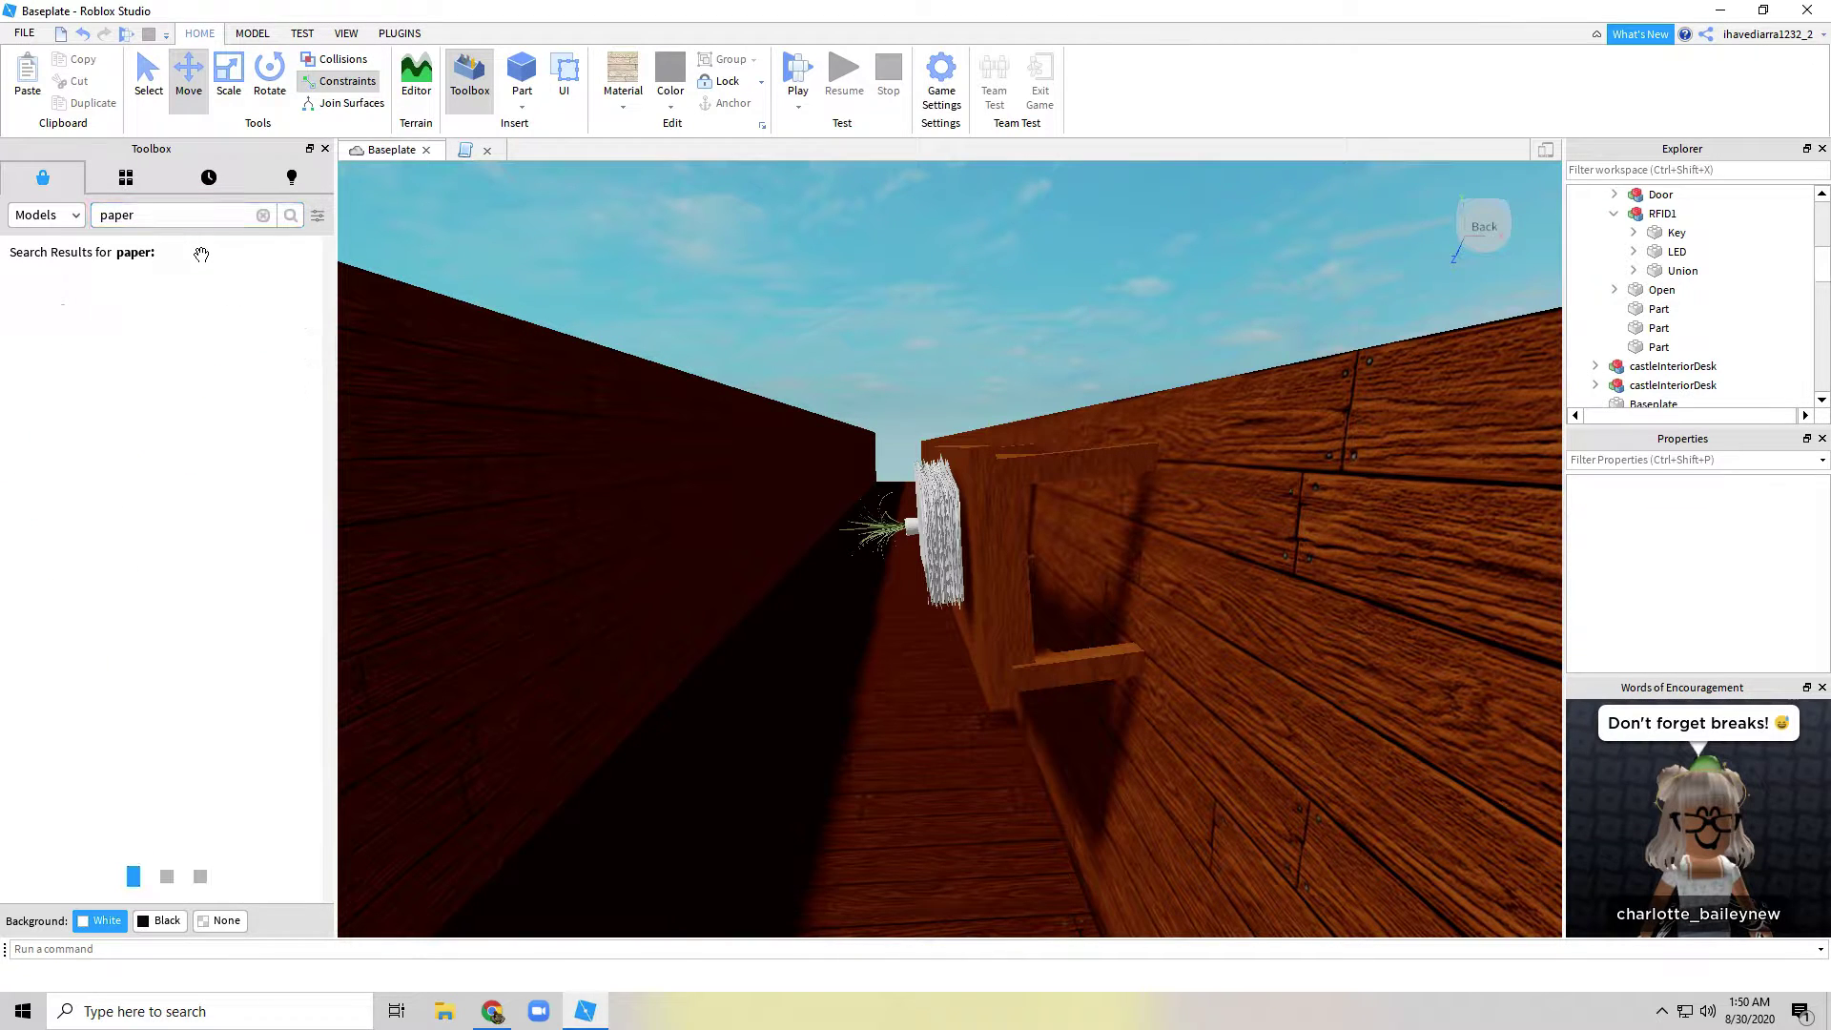
Step: Insert the "old paper" model into the corridor near the wall-mounted desk and view it up close
scroll(641, 665, "up", 5)
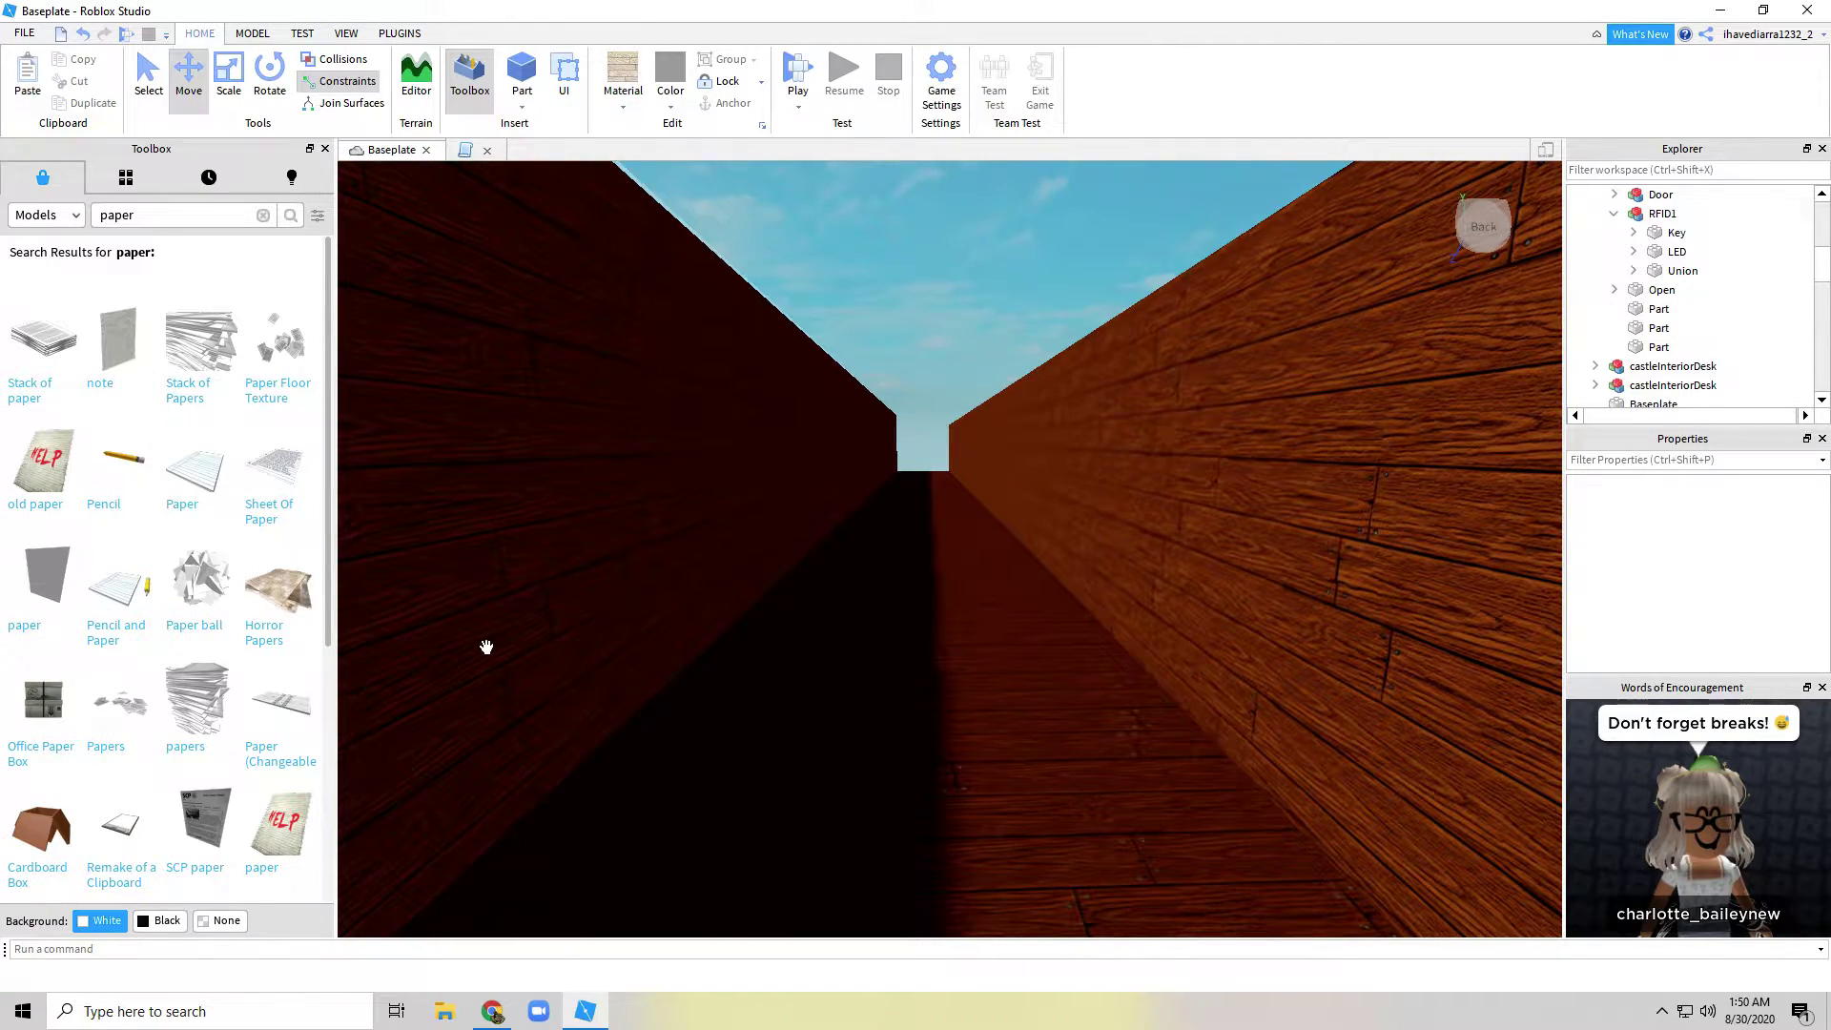
scroll(534, 565, "up", 2)
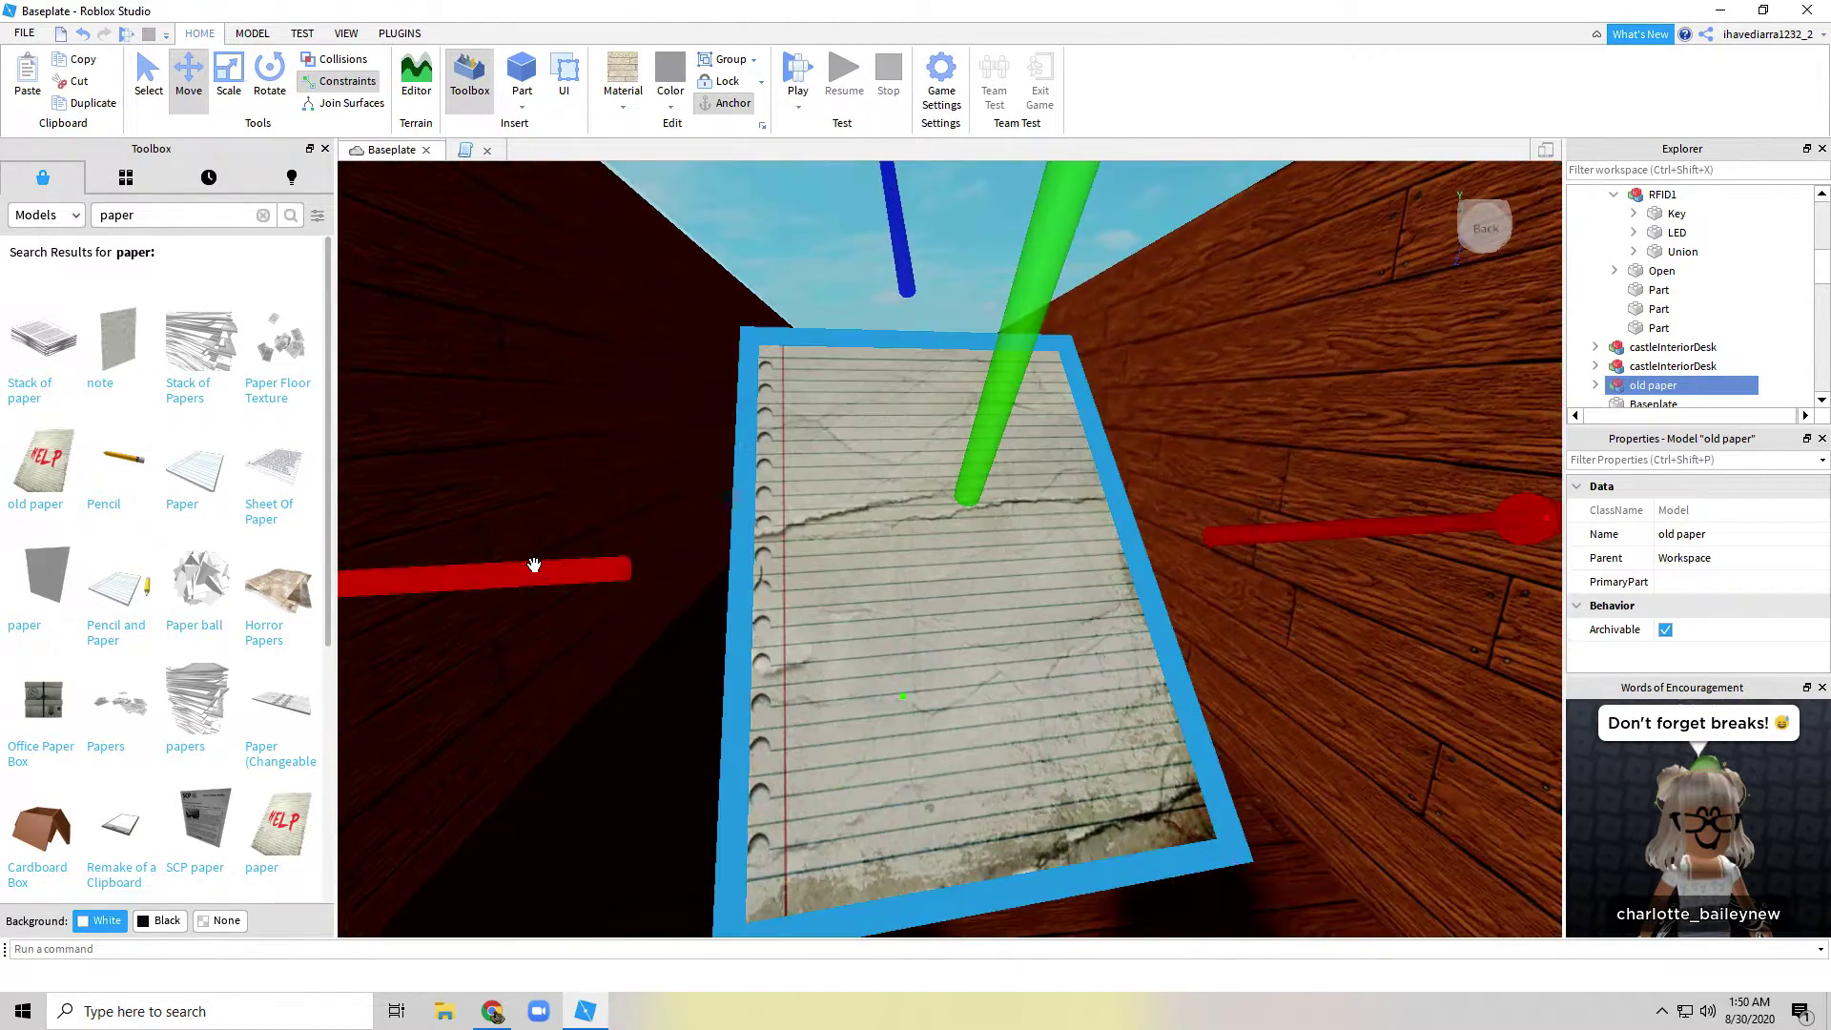
right_click_drag(534, 564, 534, 565)
right_click(799, 502)
left_click(879, 620)
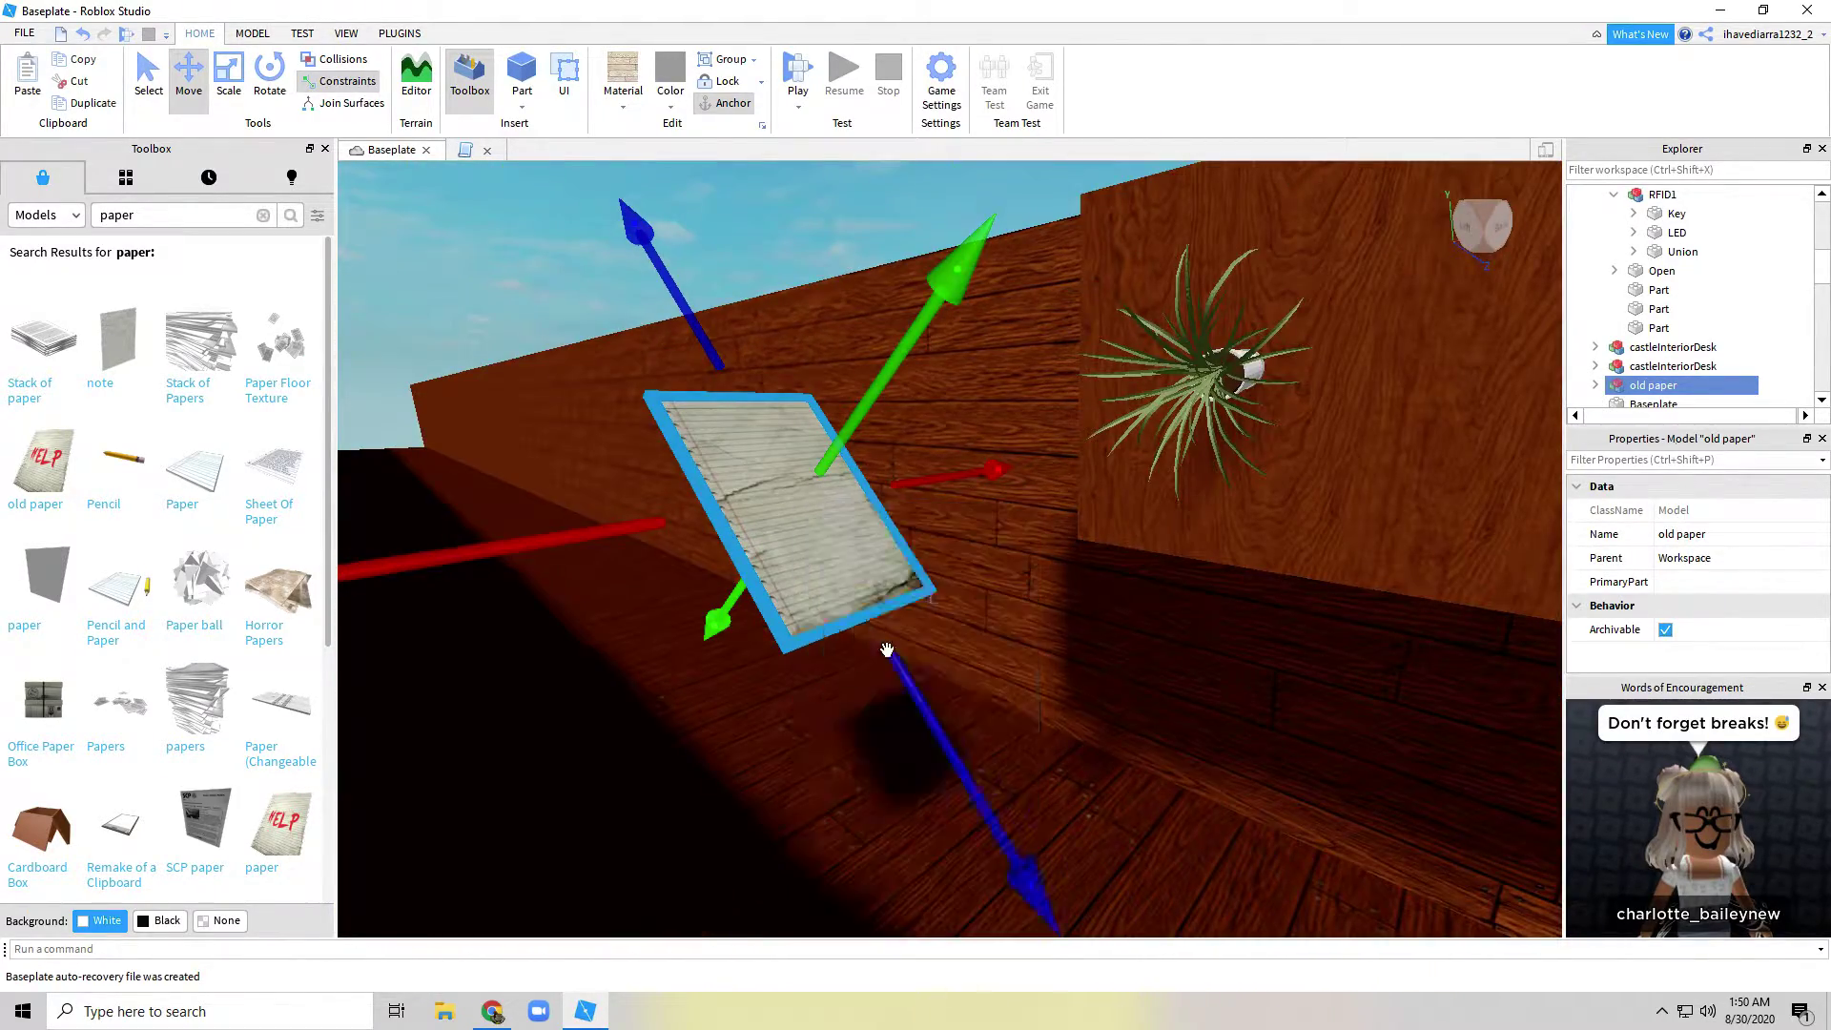
left_click_drag(343, 894, 890, 621)
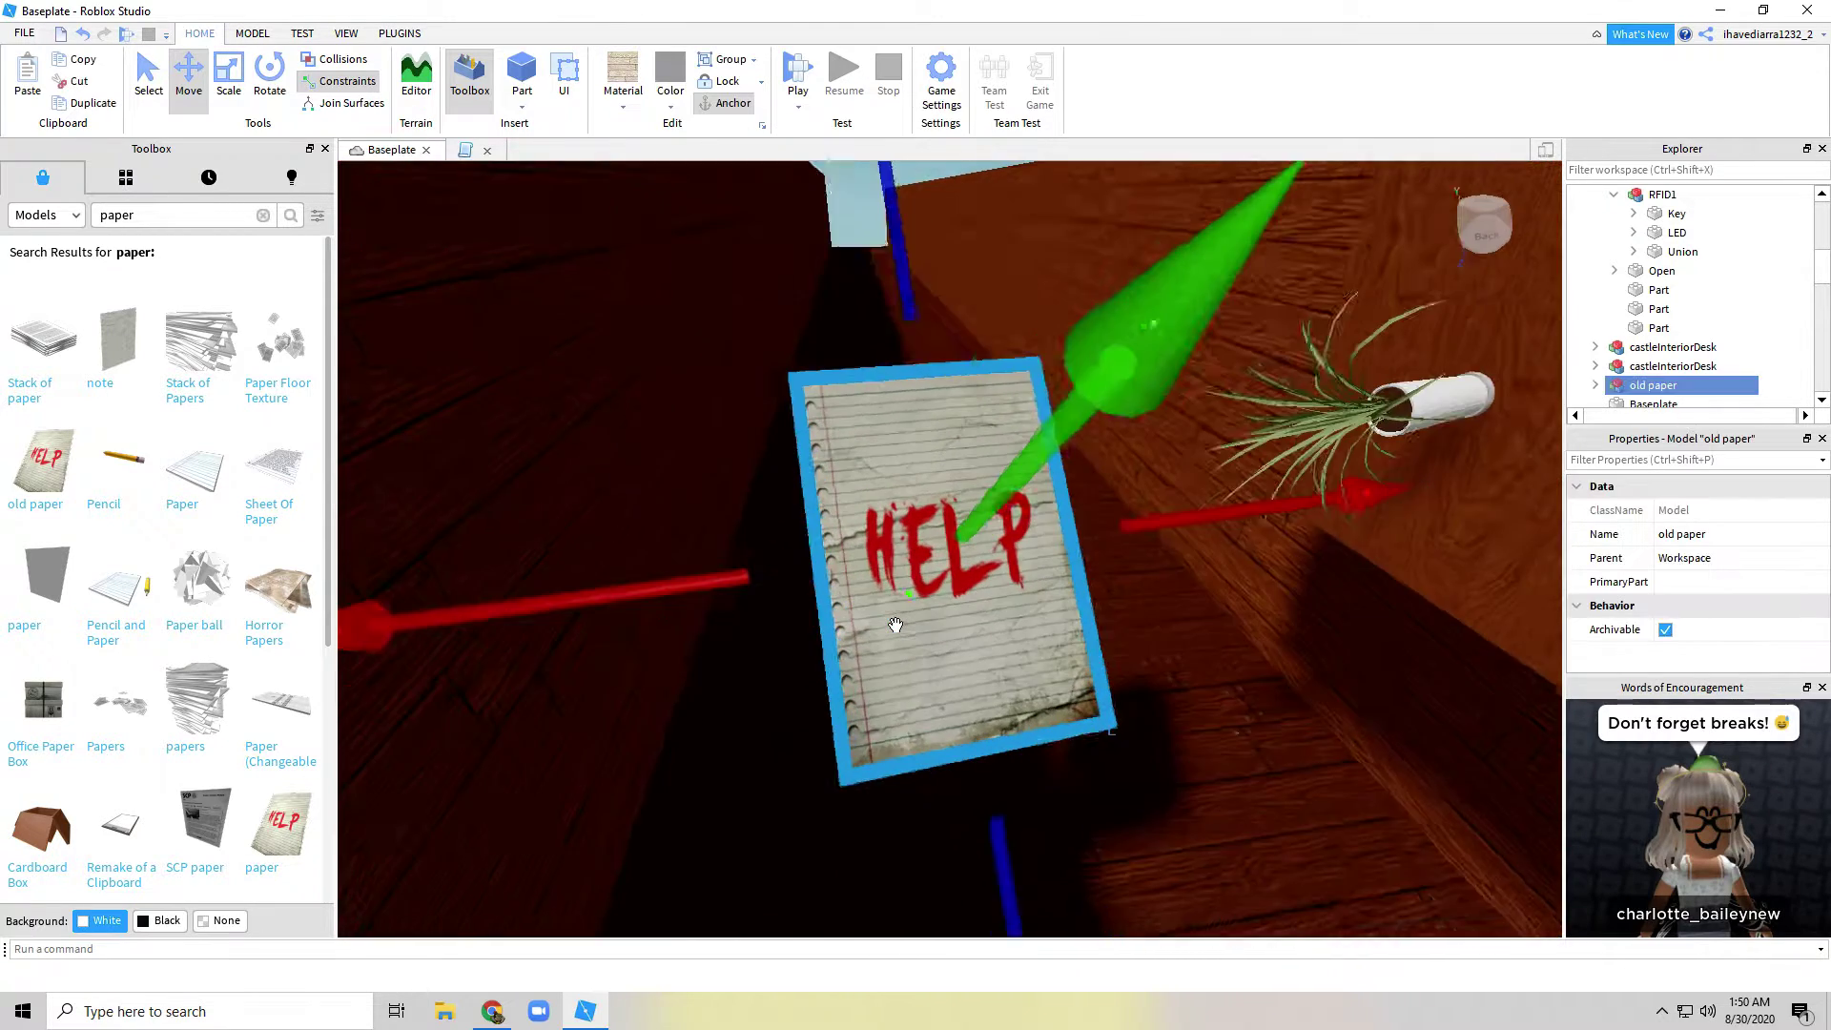
Step: Try to rotate the old paper note inside the corridor
left_click(265, 86)
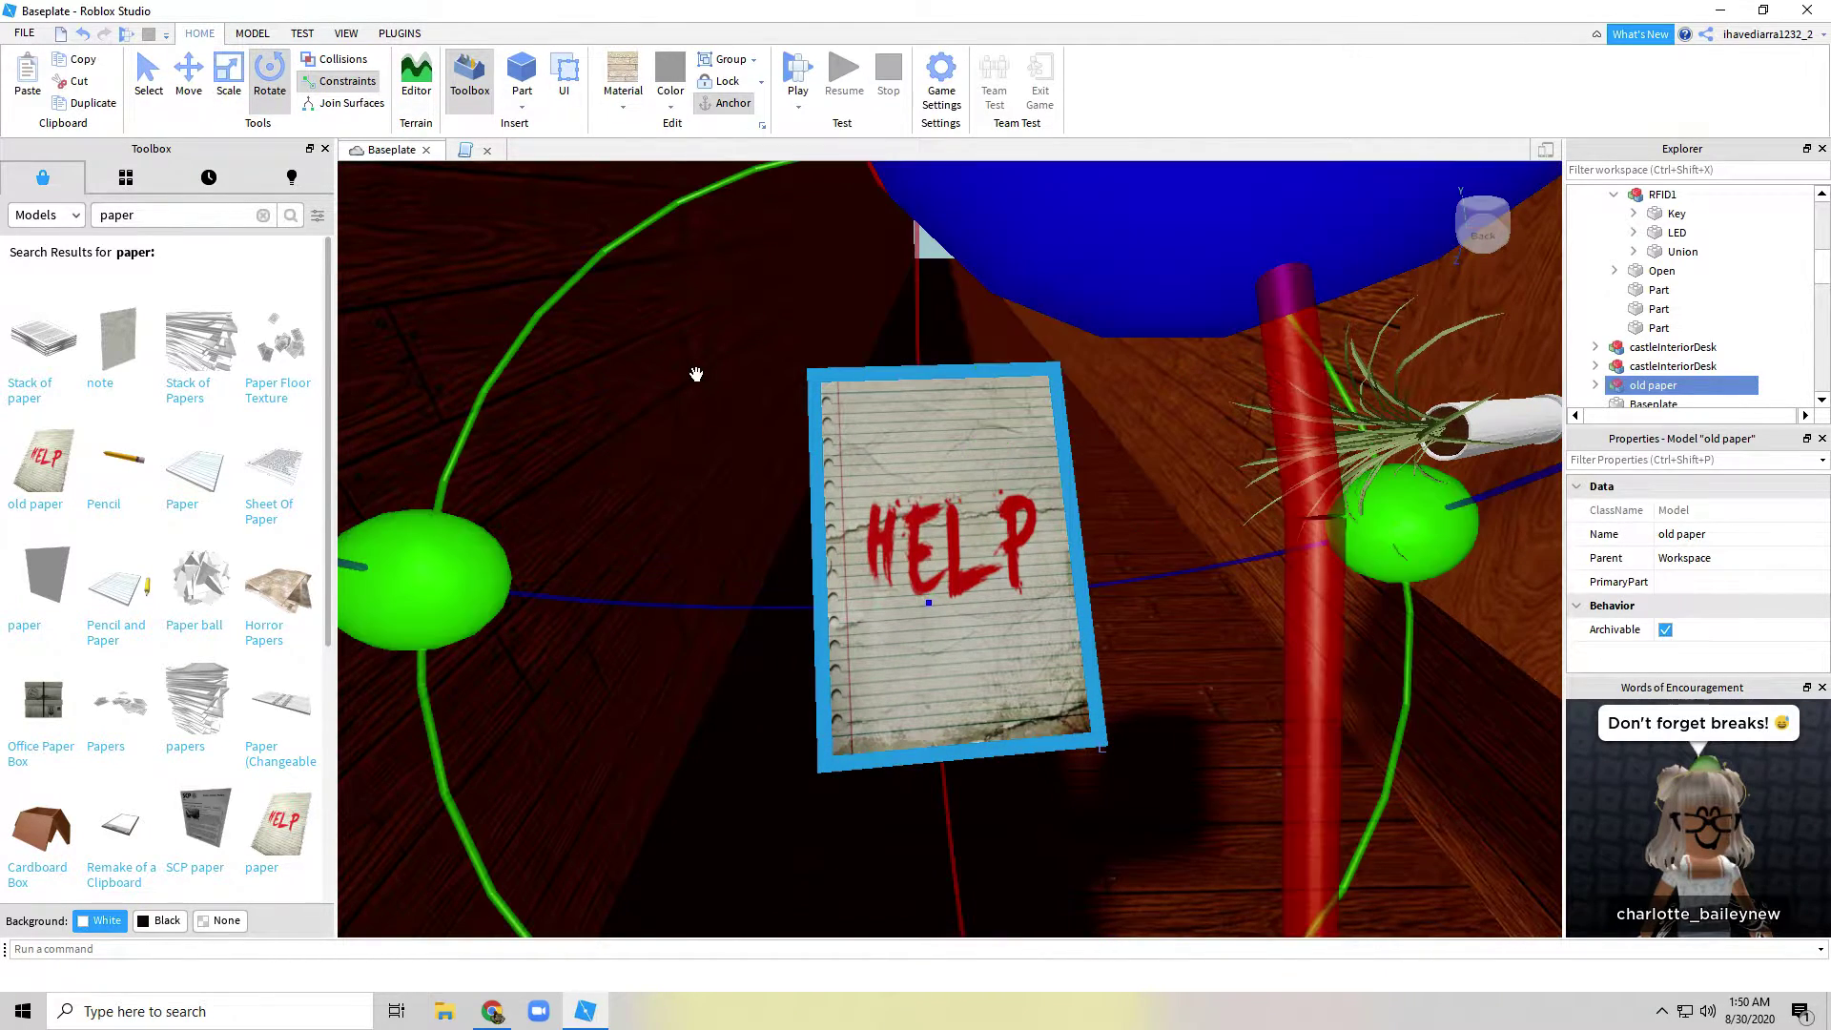
scroll(942, 479, "down", 2)
left_click_drag(1015, 459, 1121, 490)
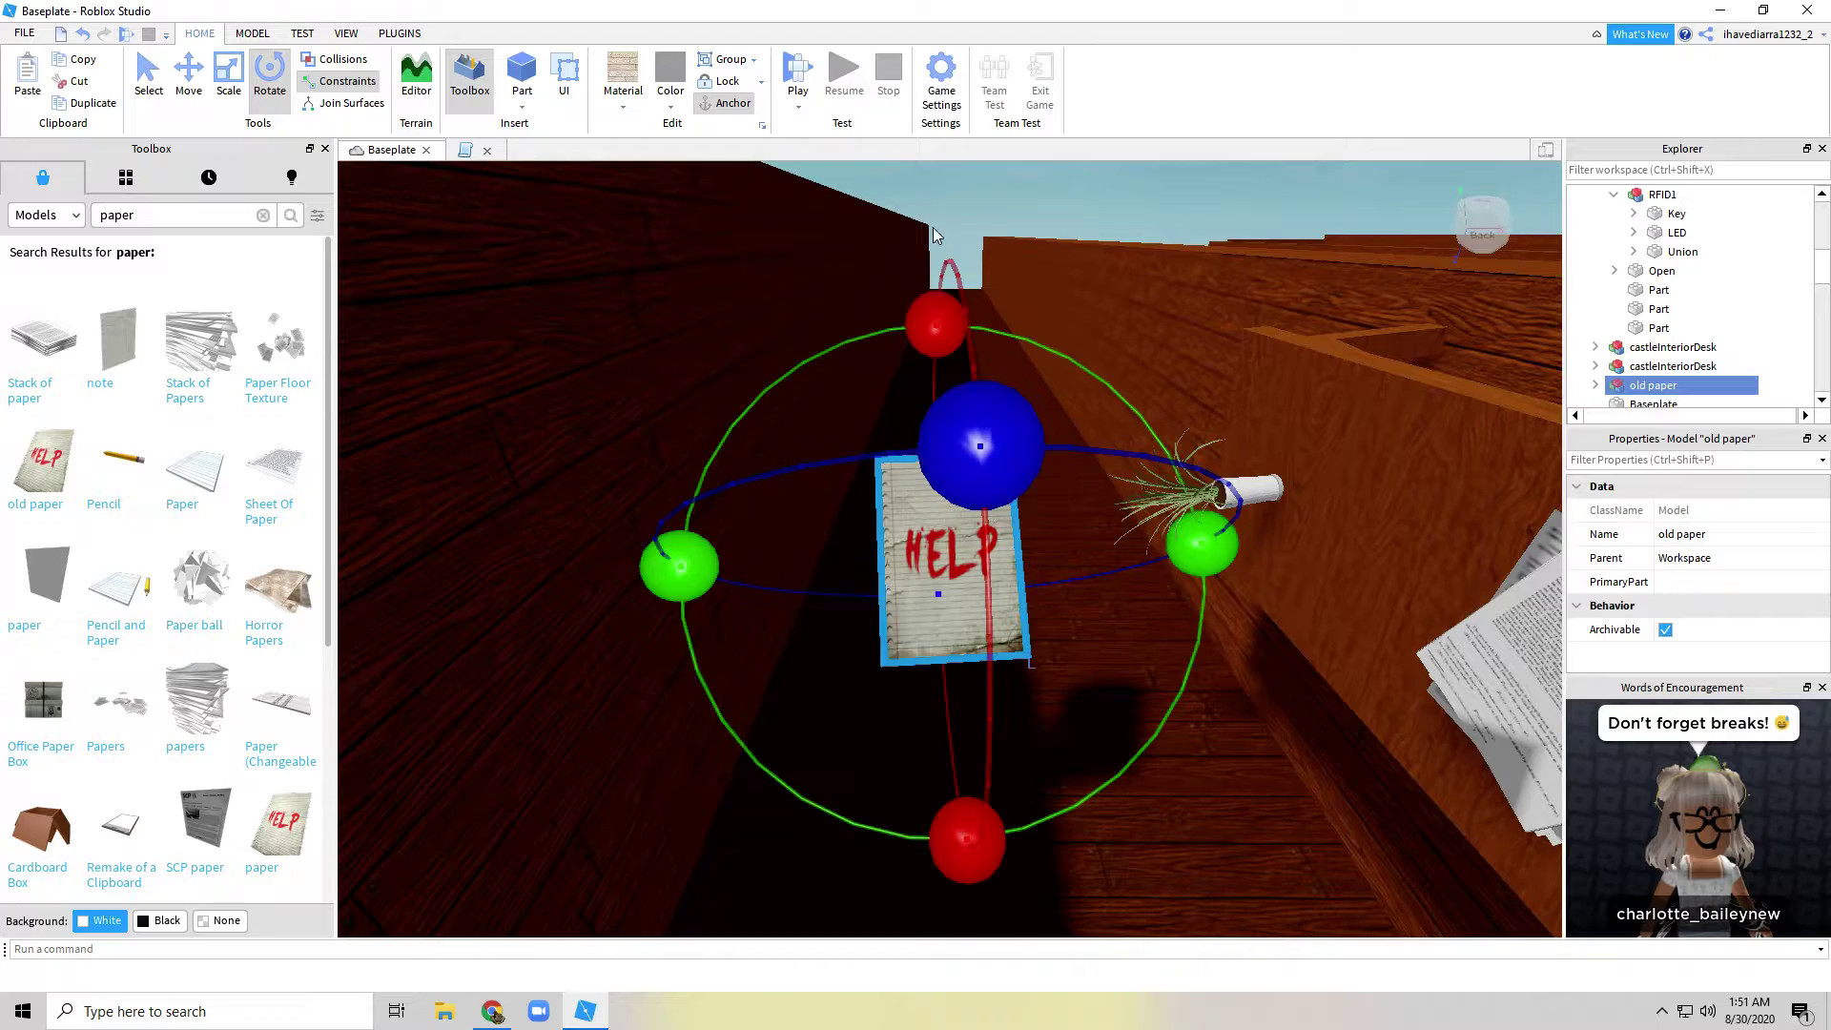
left_click_drag(957, 517, 1084, 498)
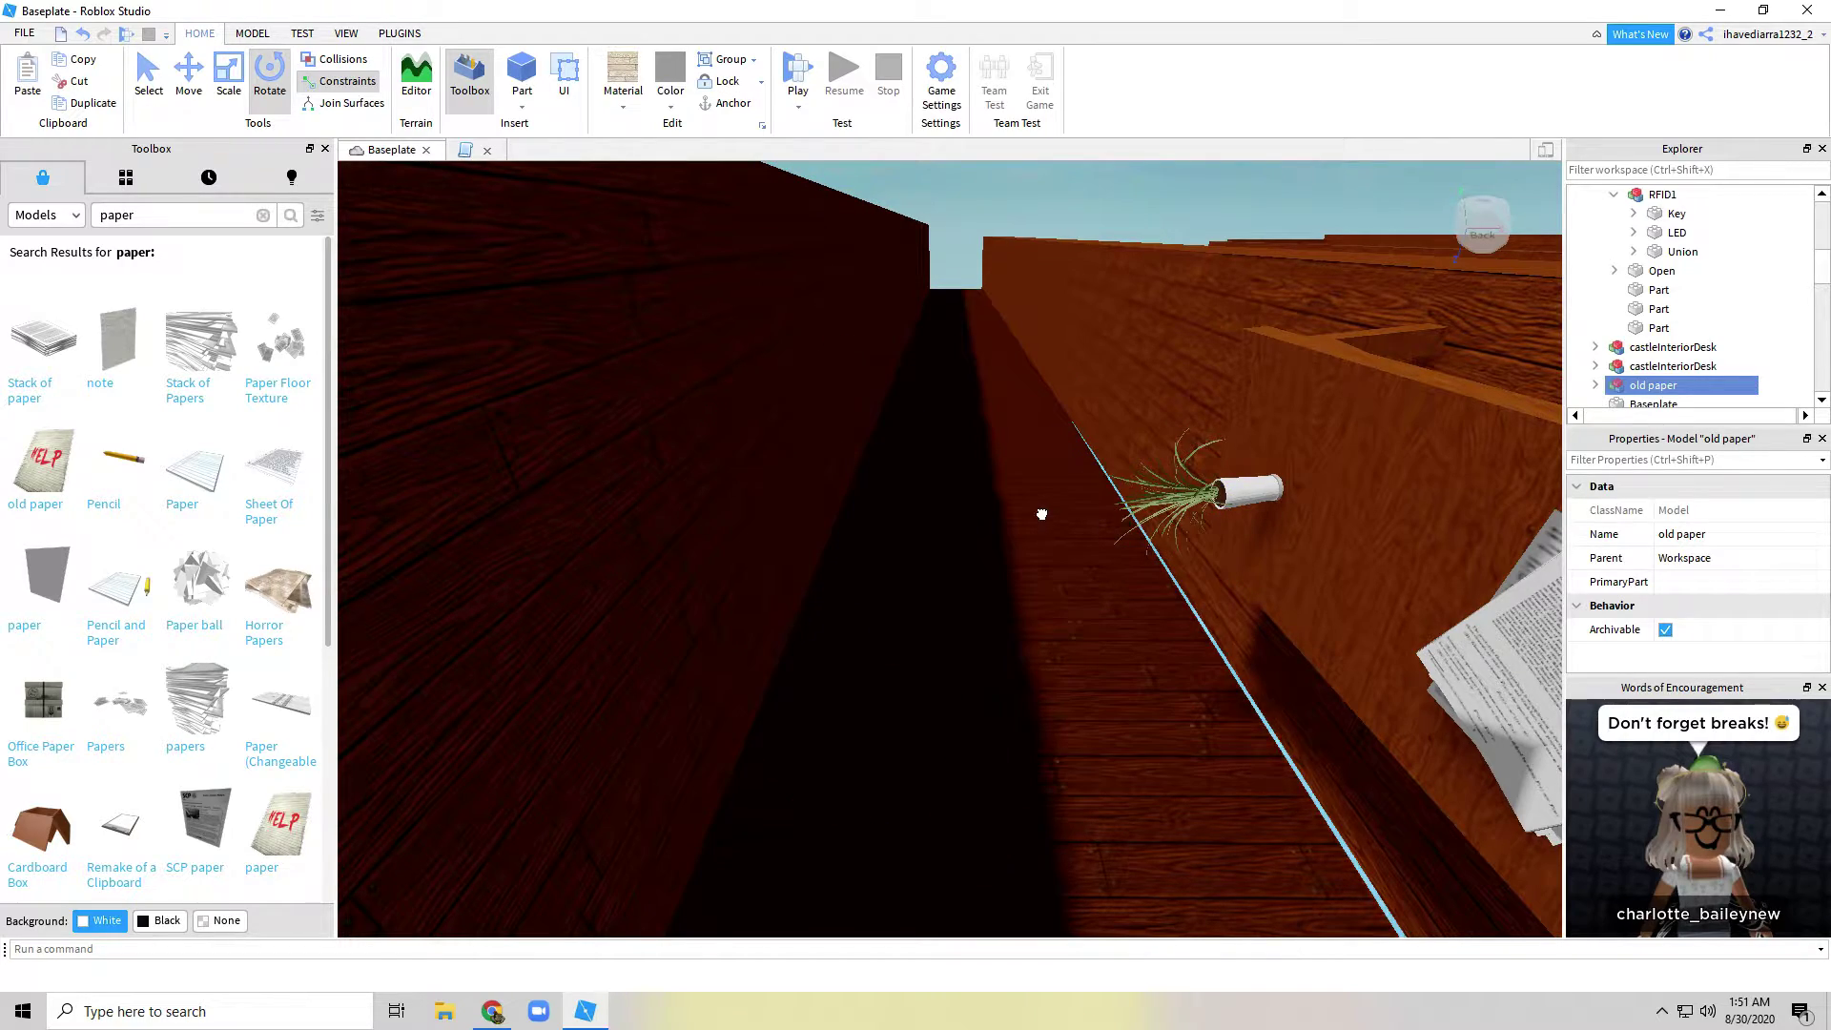
Step: Look for the rotated old paper around the corridor and delete the "old paper" model from the workspace
scroll(1041, 515, "down", 10)
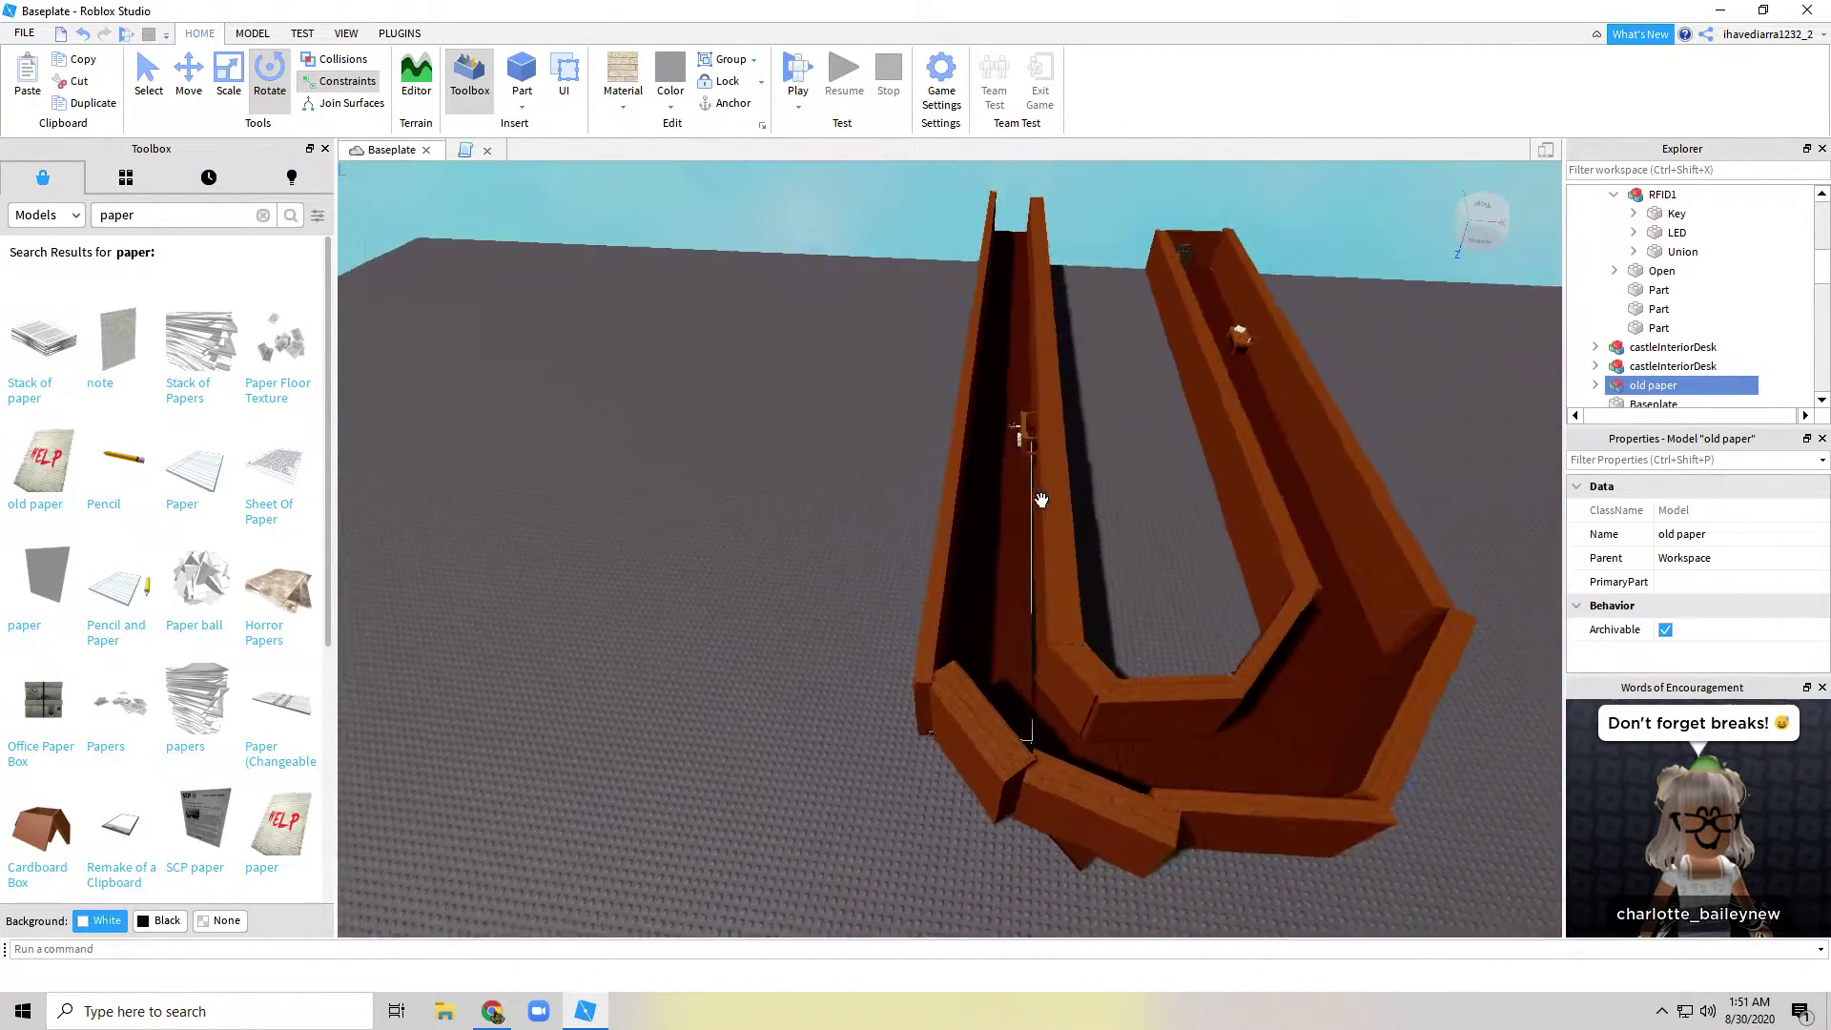
scroll(1042, 499, "down", 2)
scroll(1042, 500, "up", 12)
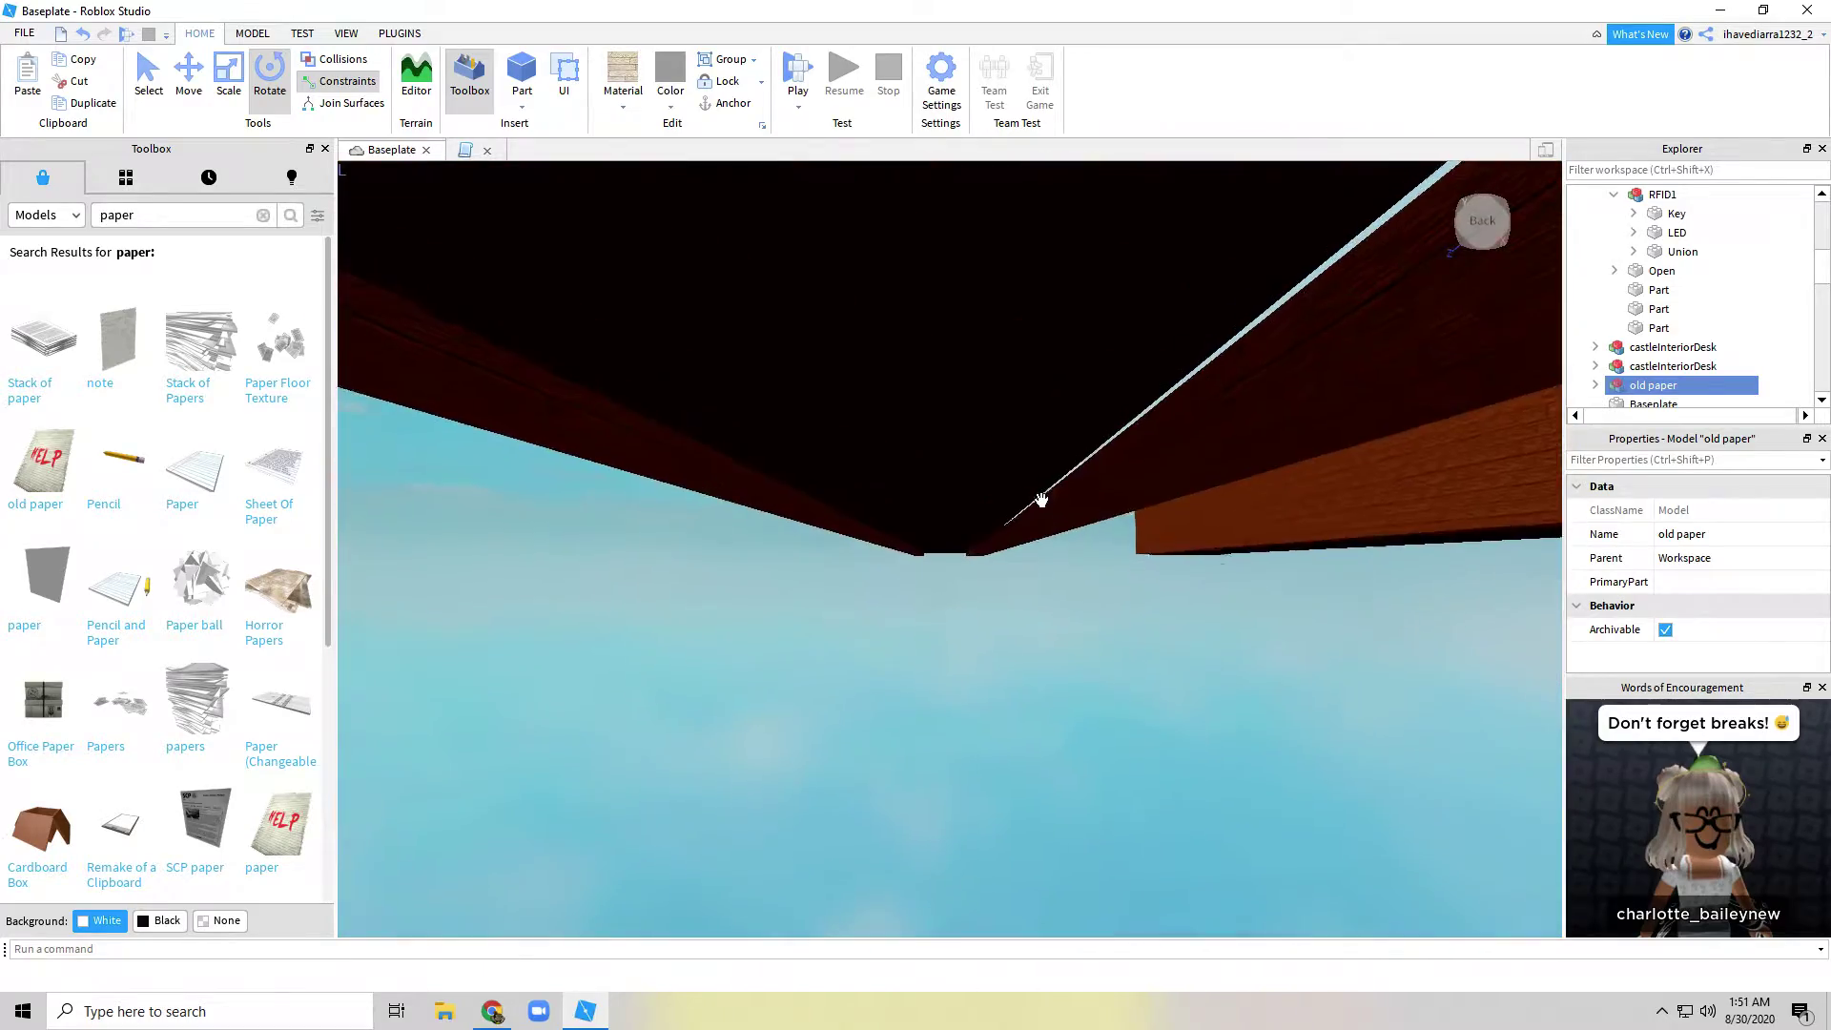
scroll(1041, 499, "down", 10)
scroll(1404, 444, "down", 3)
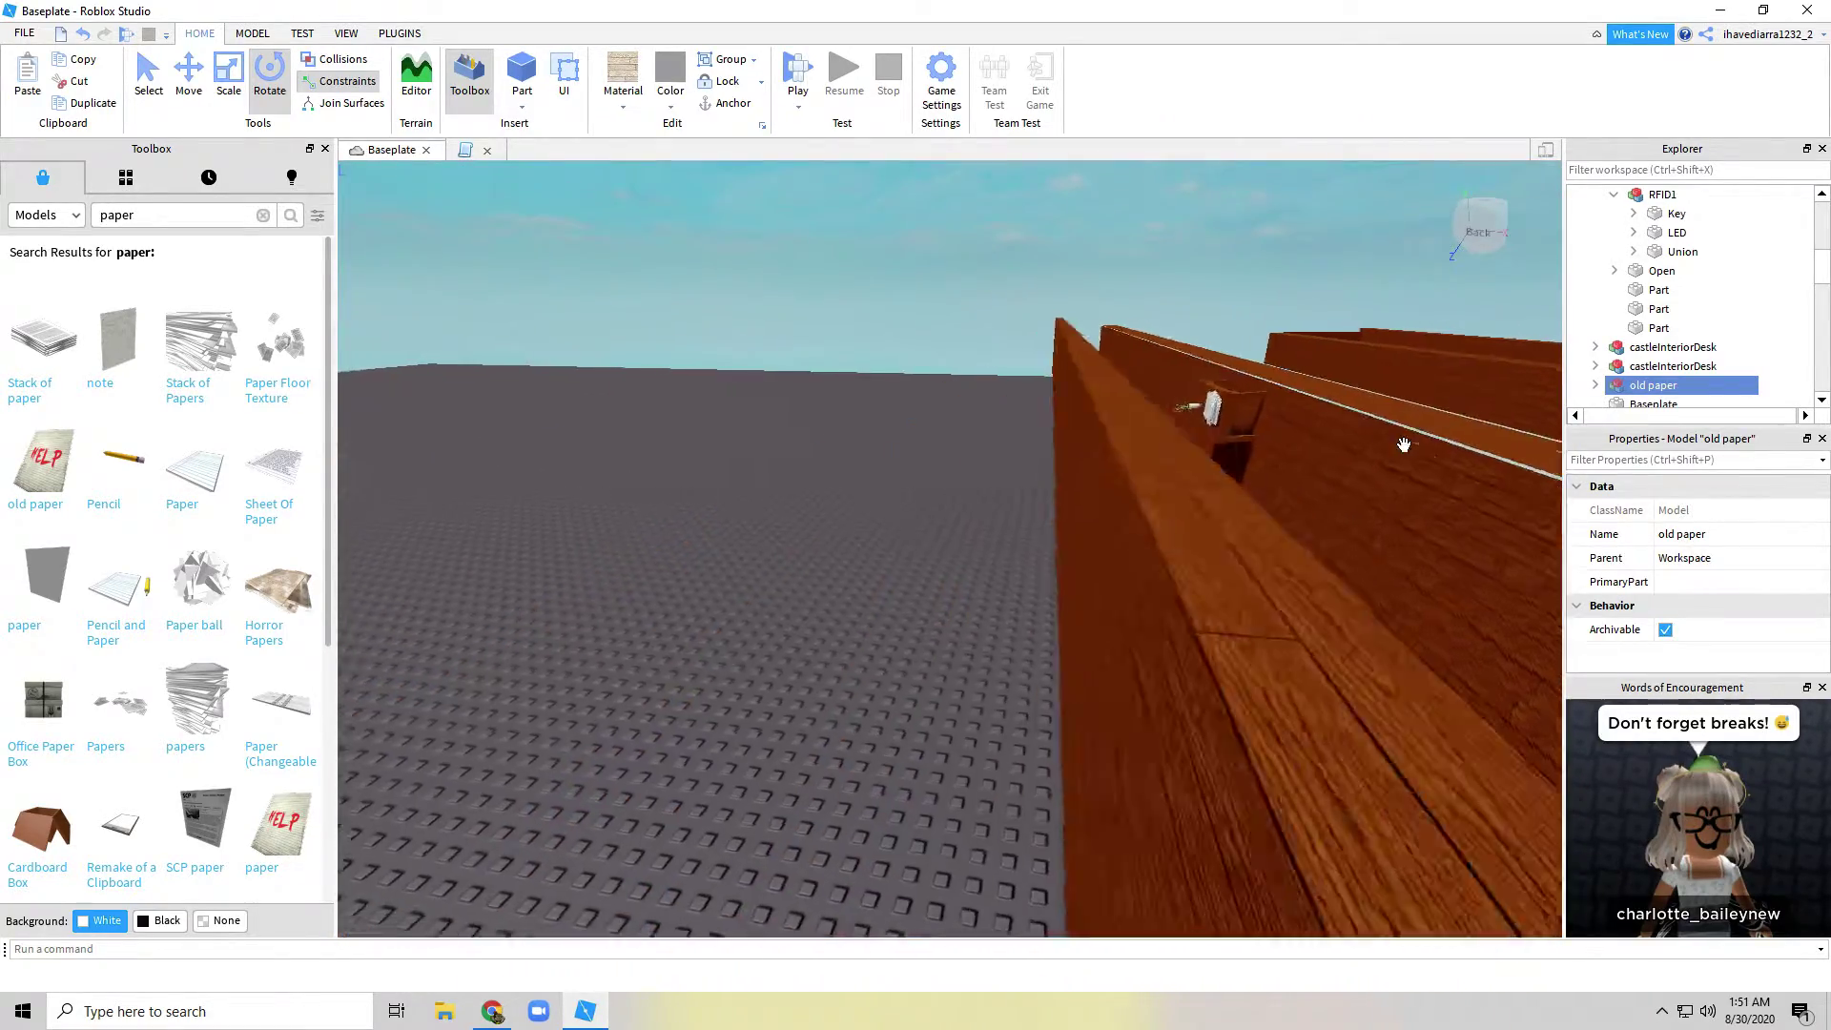
right_click_drag(1404, 445, 1383, 444)
right_click(1652, 386)
left_click(1659, 494)
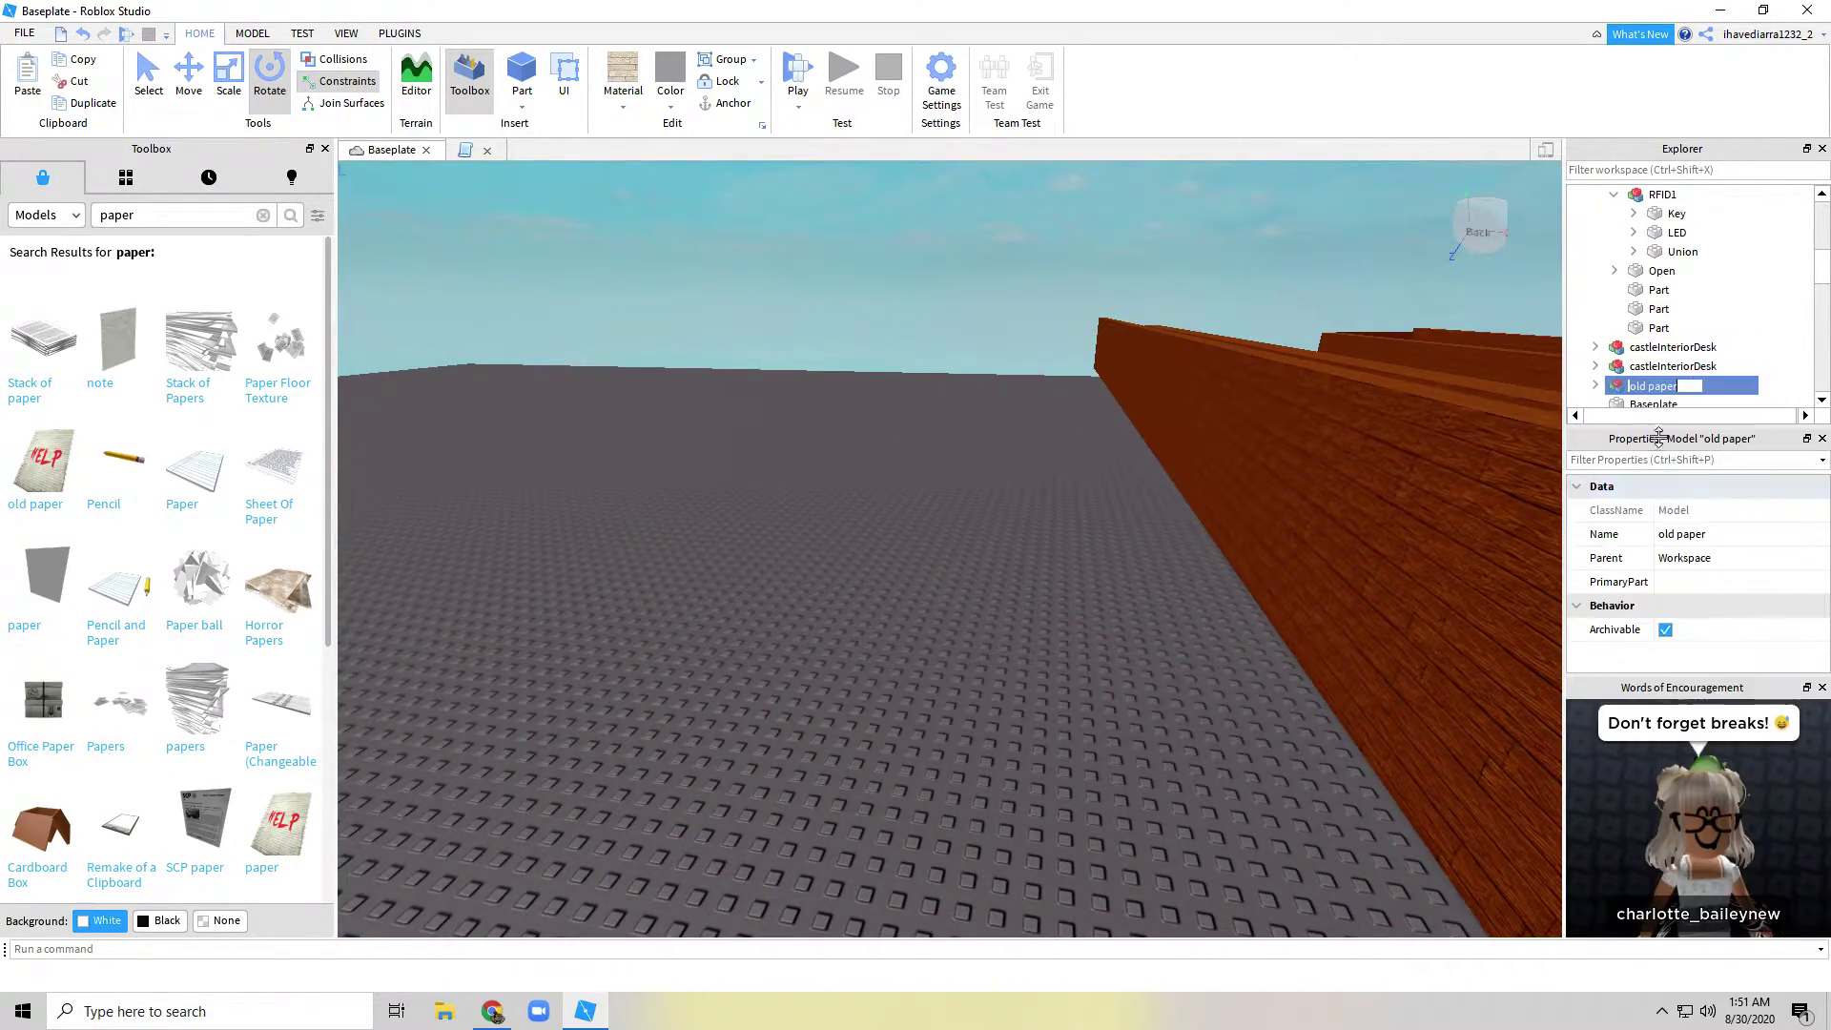
left_click(1595, 385)
scroll(1624, 362, "down", 2)
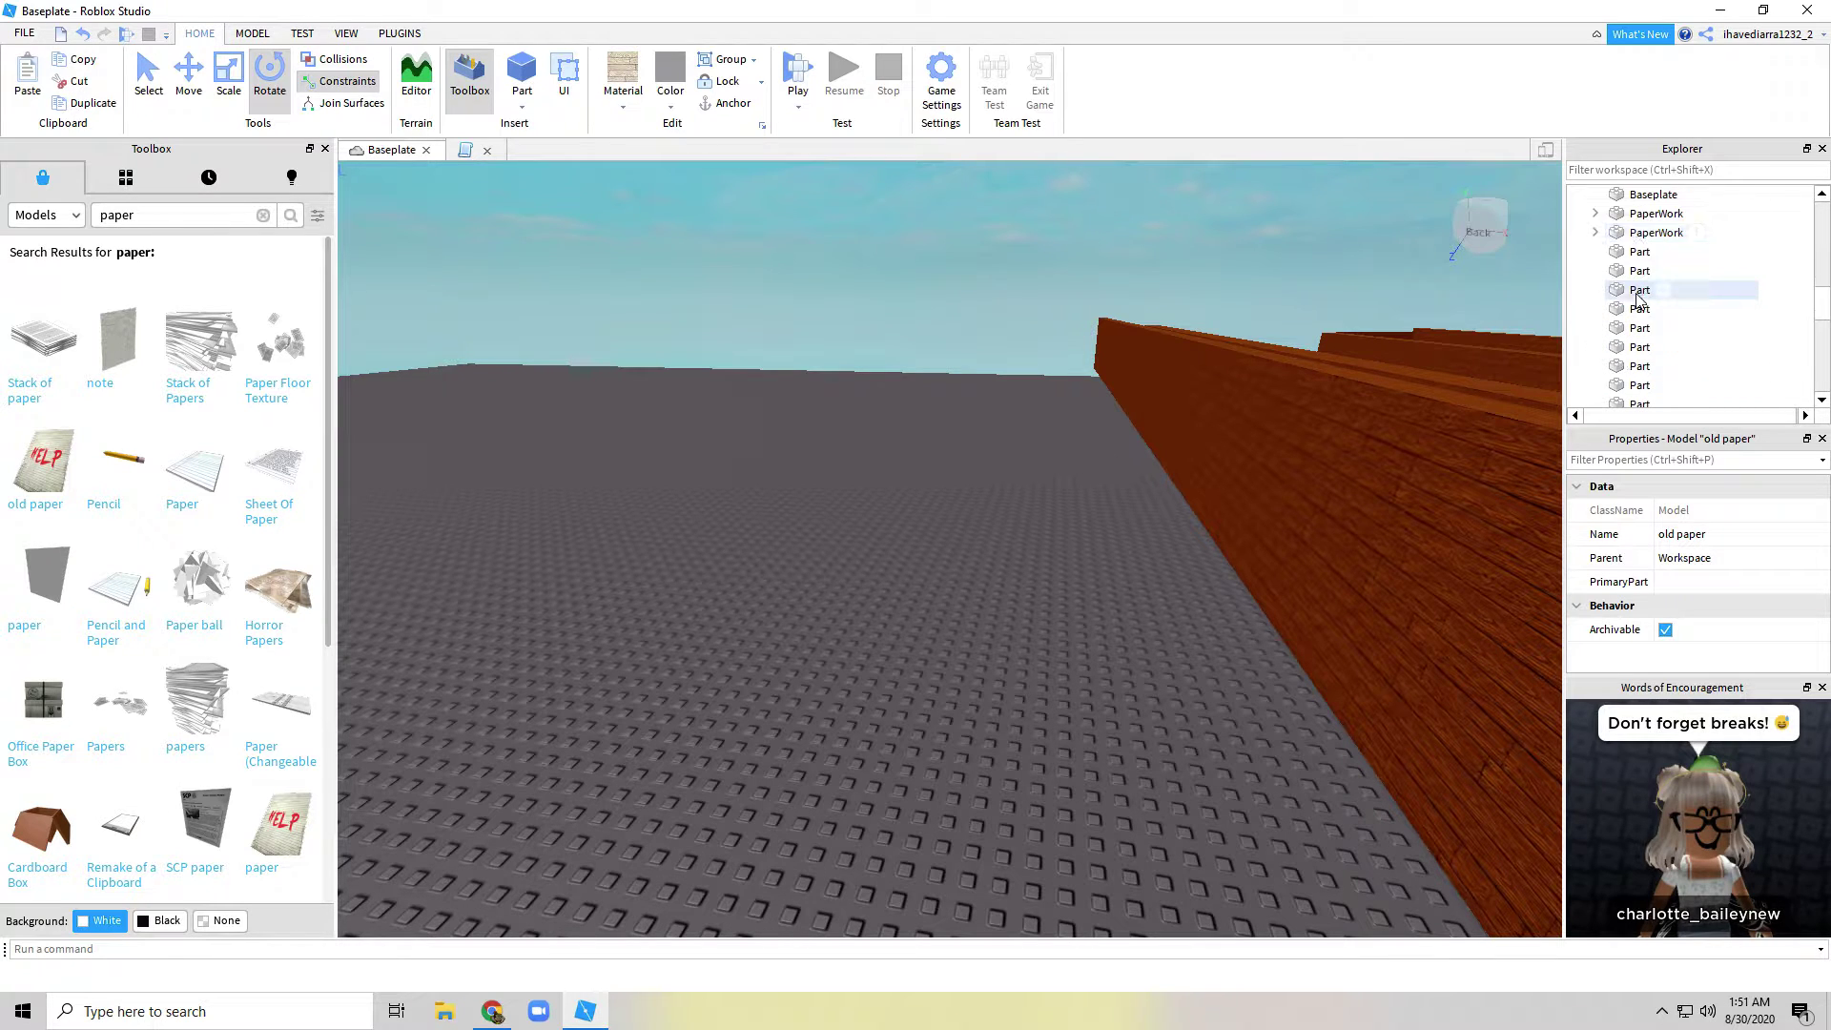
scroll(1640, 296, "up", 3)
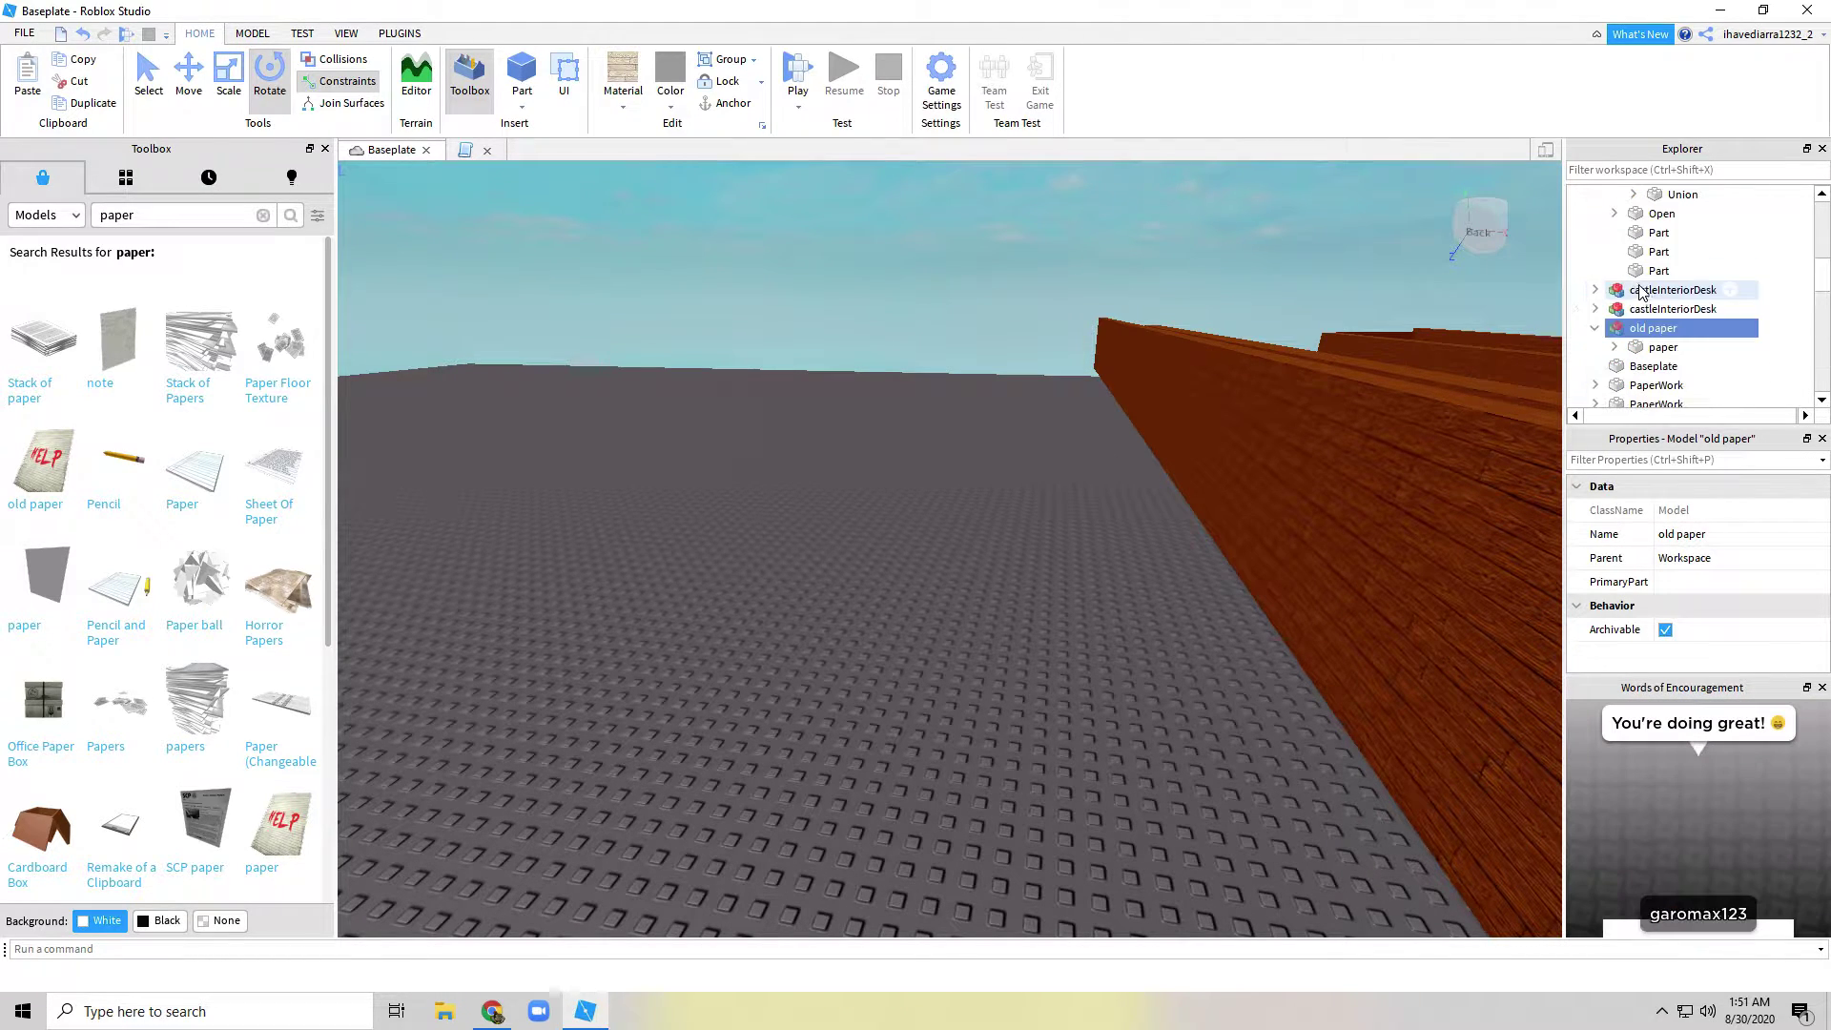
right_click(1644, 327)
left_click(1635, 413)
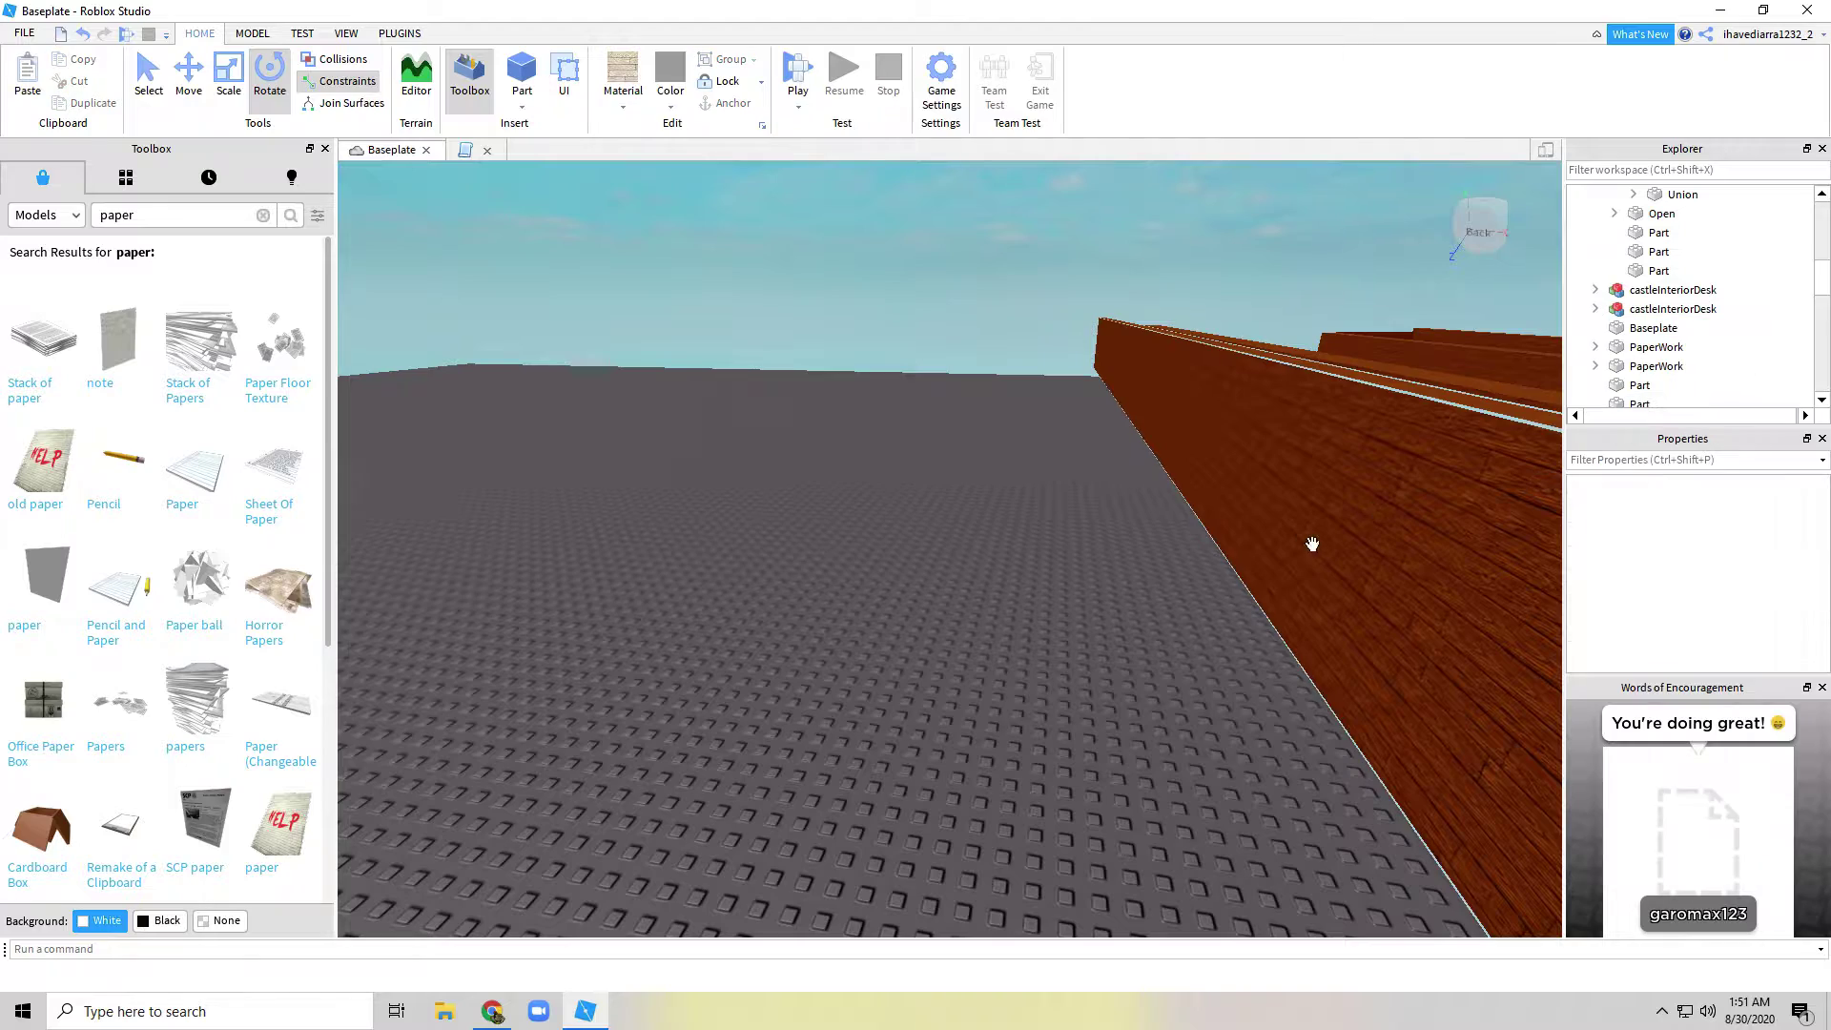
Step: Insert the "paper" model showing a HELP note onto the open baseplate, view it up close and delete it
right_click_drag(1312, 544, 1329, 520)
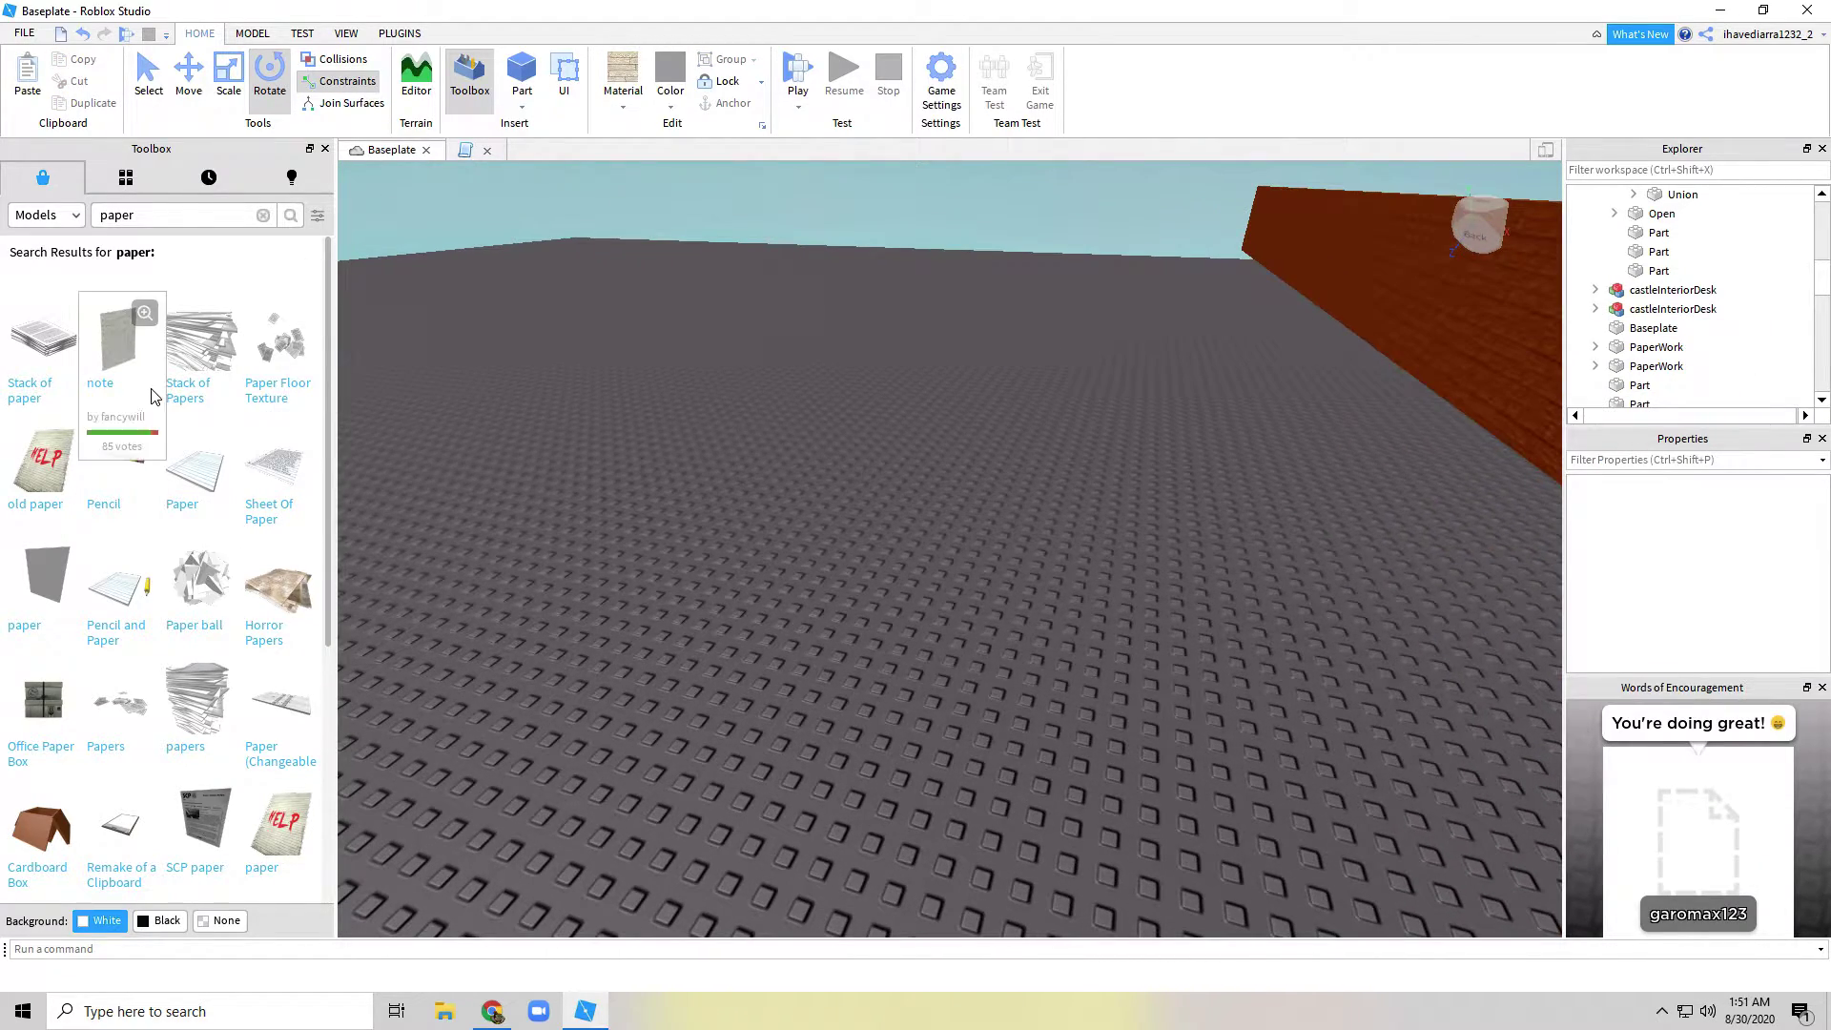
left_click(289, 834)
right_click_drag(645, 617, 754, 617)
key("d")
right_click_drag(914, 496, 952, 502)
key("s")
key("a")
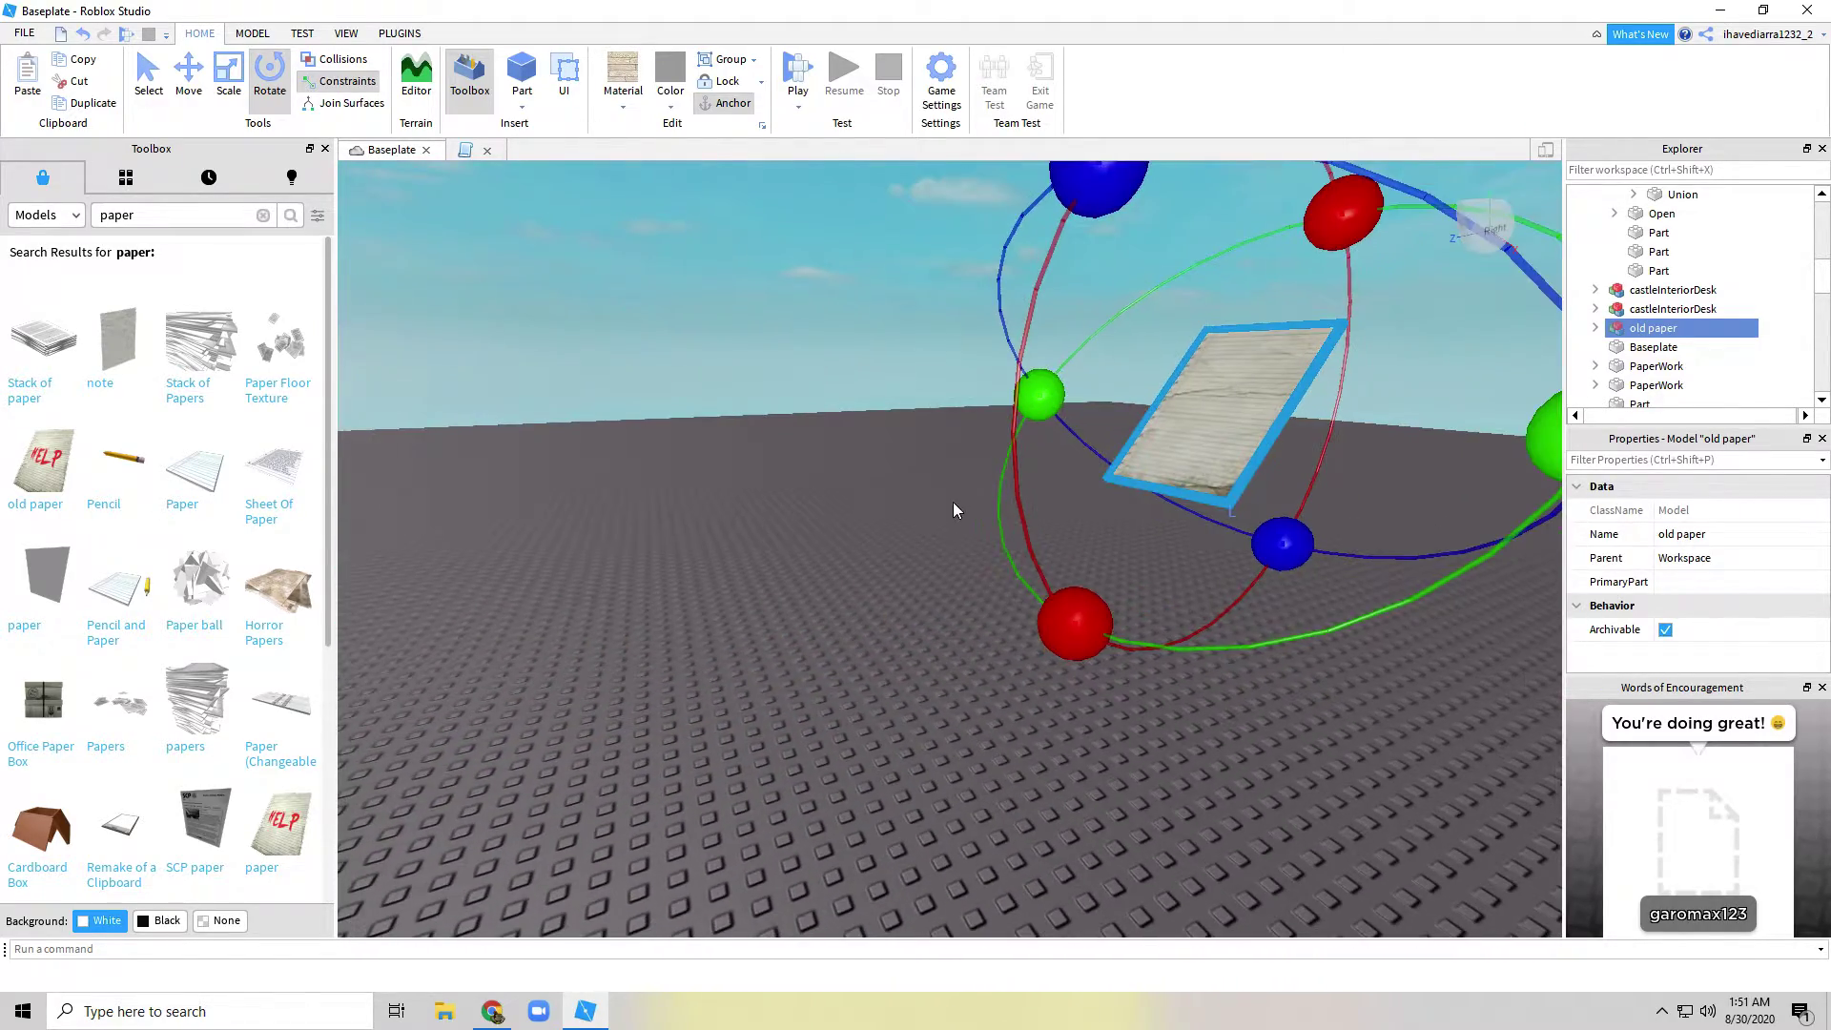
right_click(1257, 431)
left_click(1287, 543)
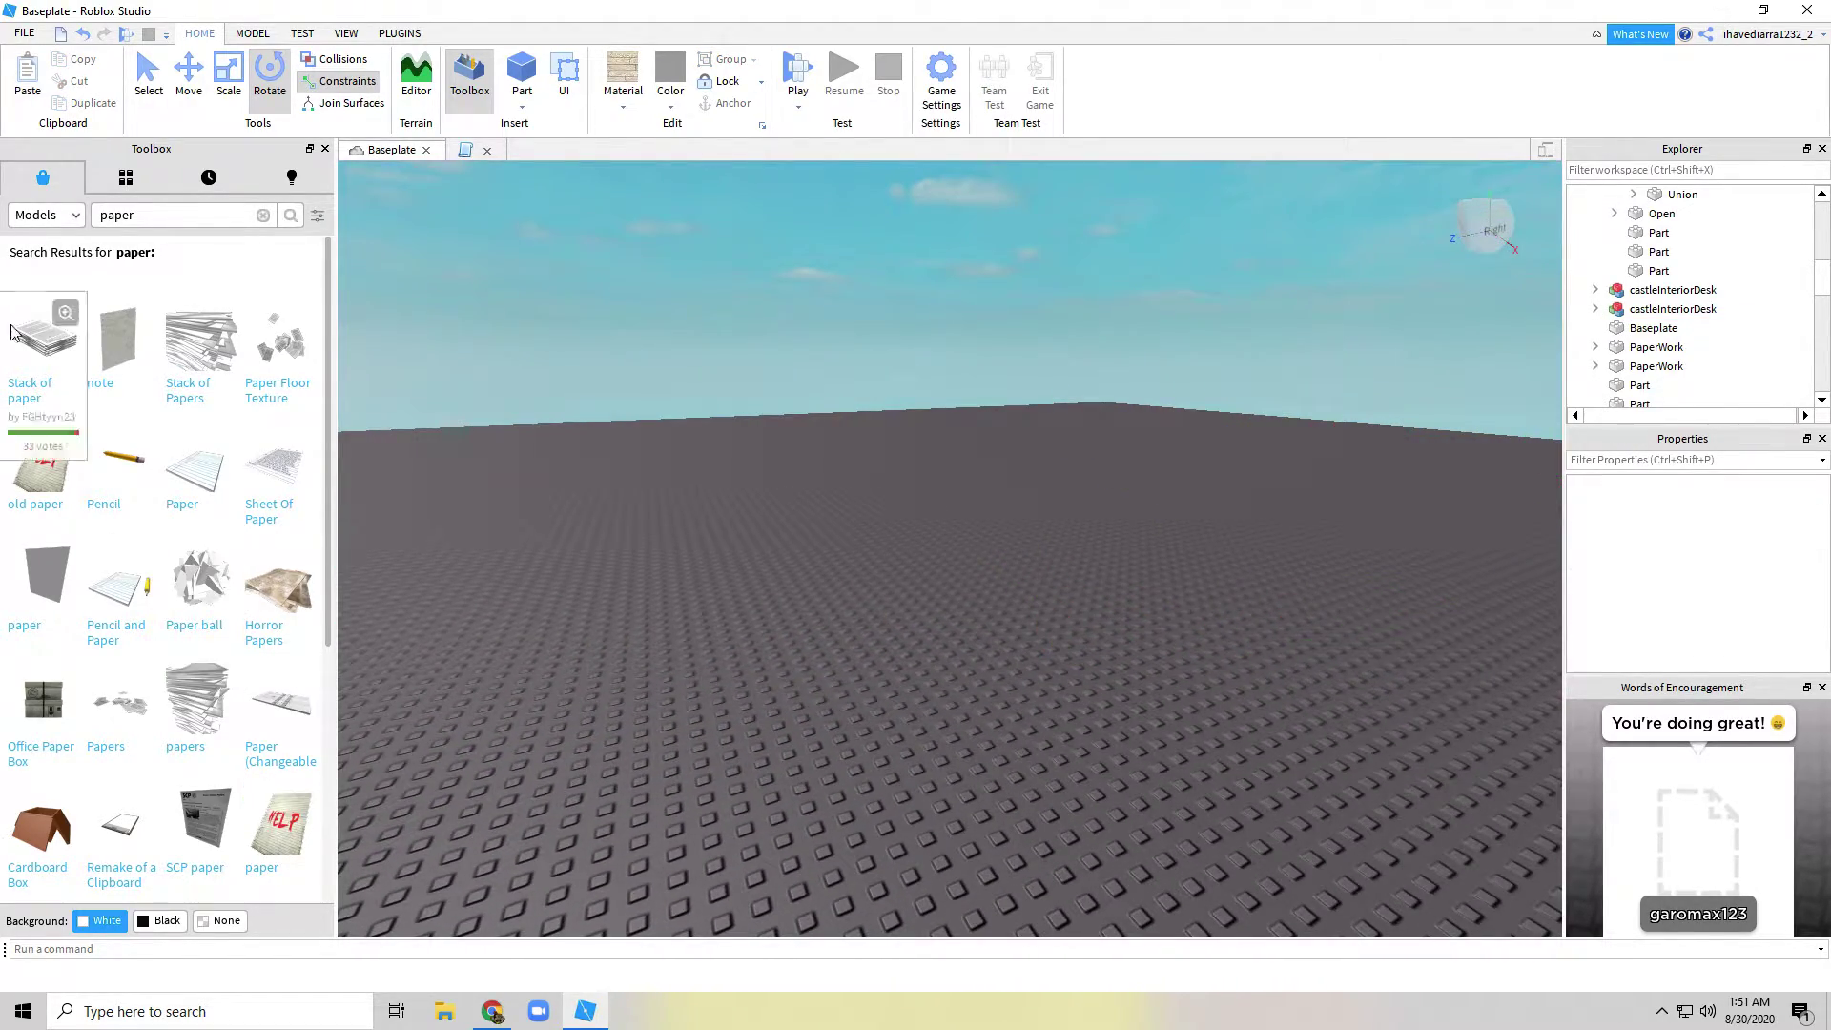
Step: Insert the "old paper" model onto the open baseplate and try to rotate it
left_click(33, 474)
scroll(504, 634, "down", 3)
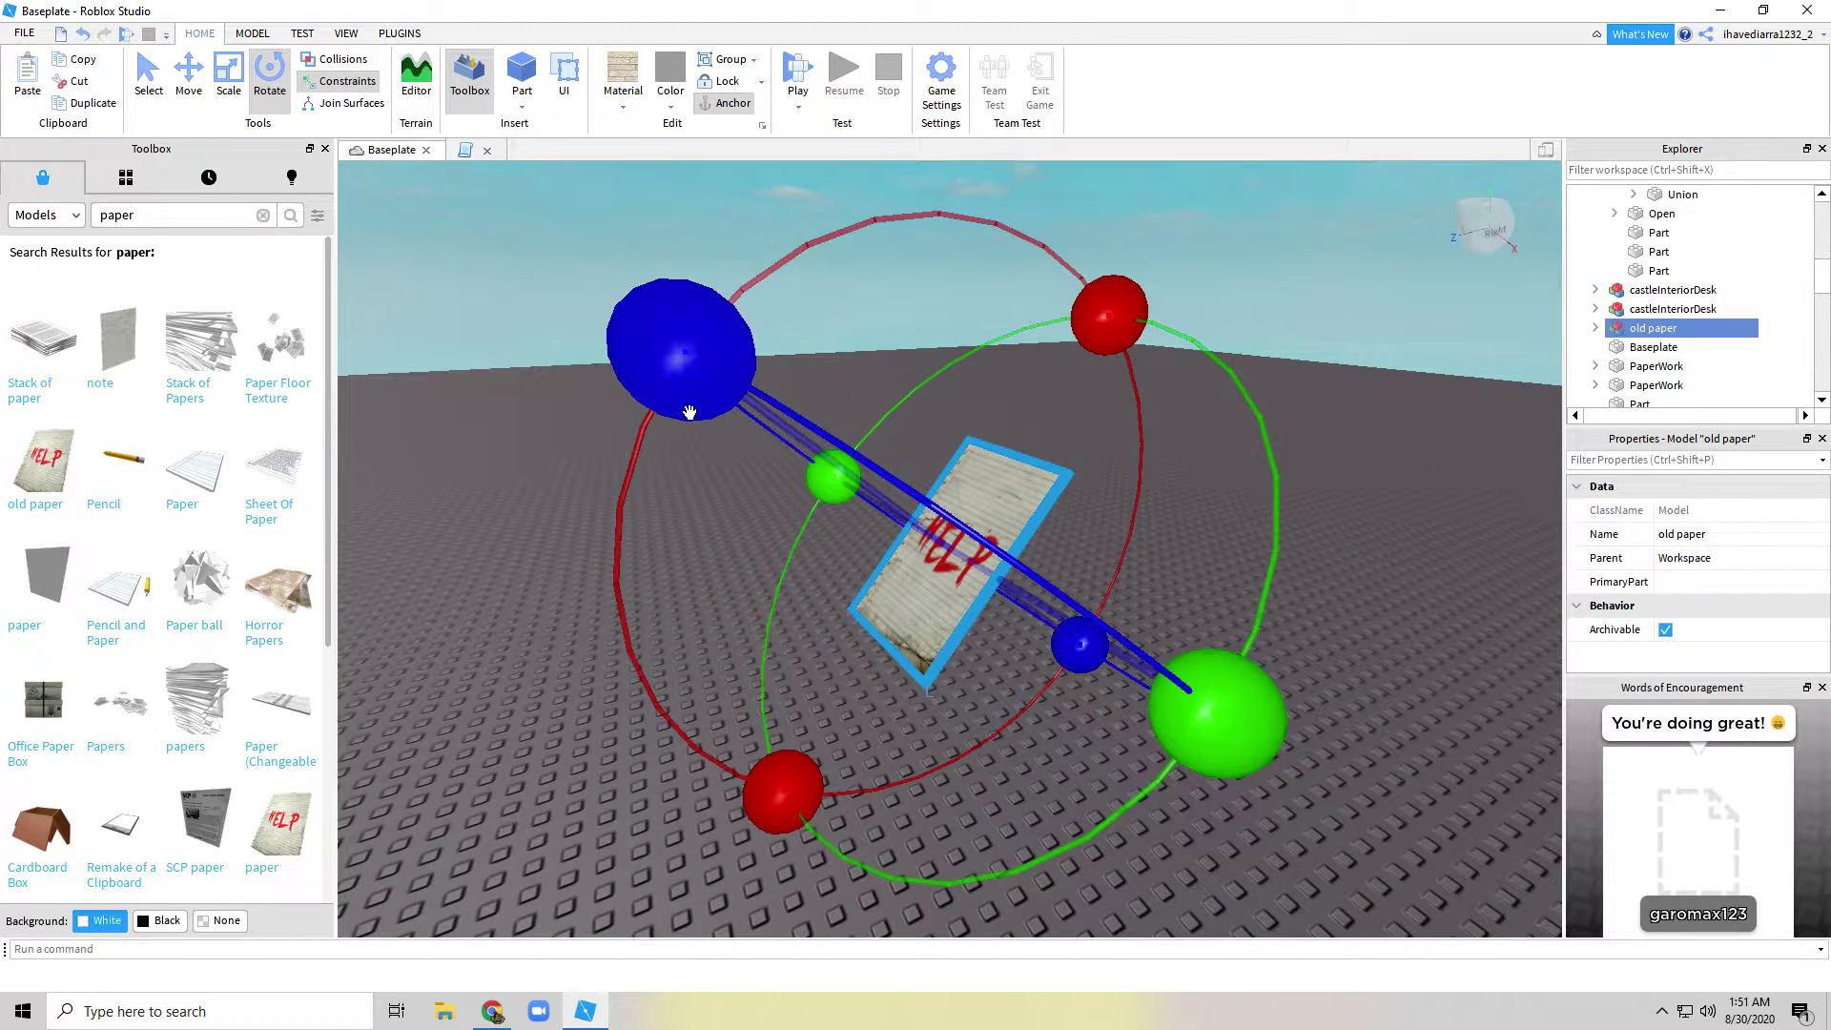
left_click_drag(694, 410, 715, 414)
left_click_drag(857, 498, 857, 498)
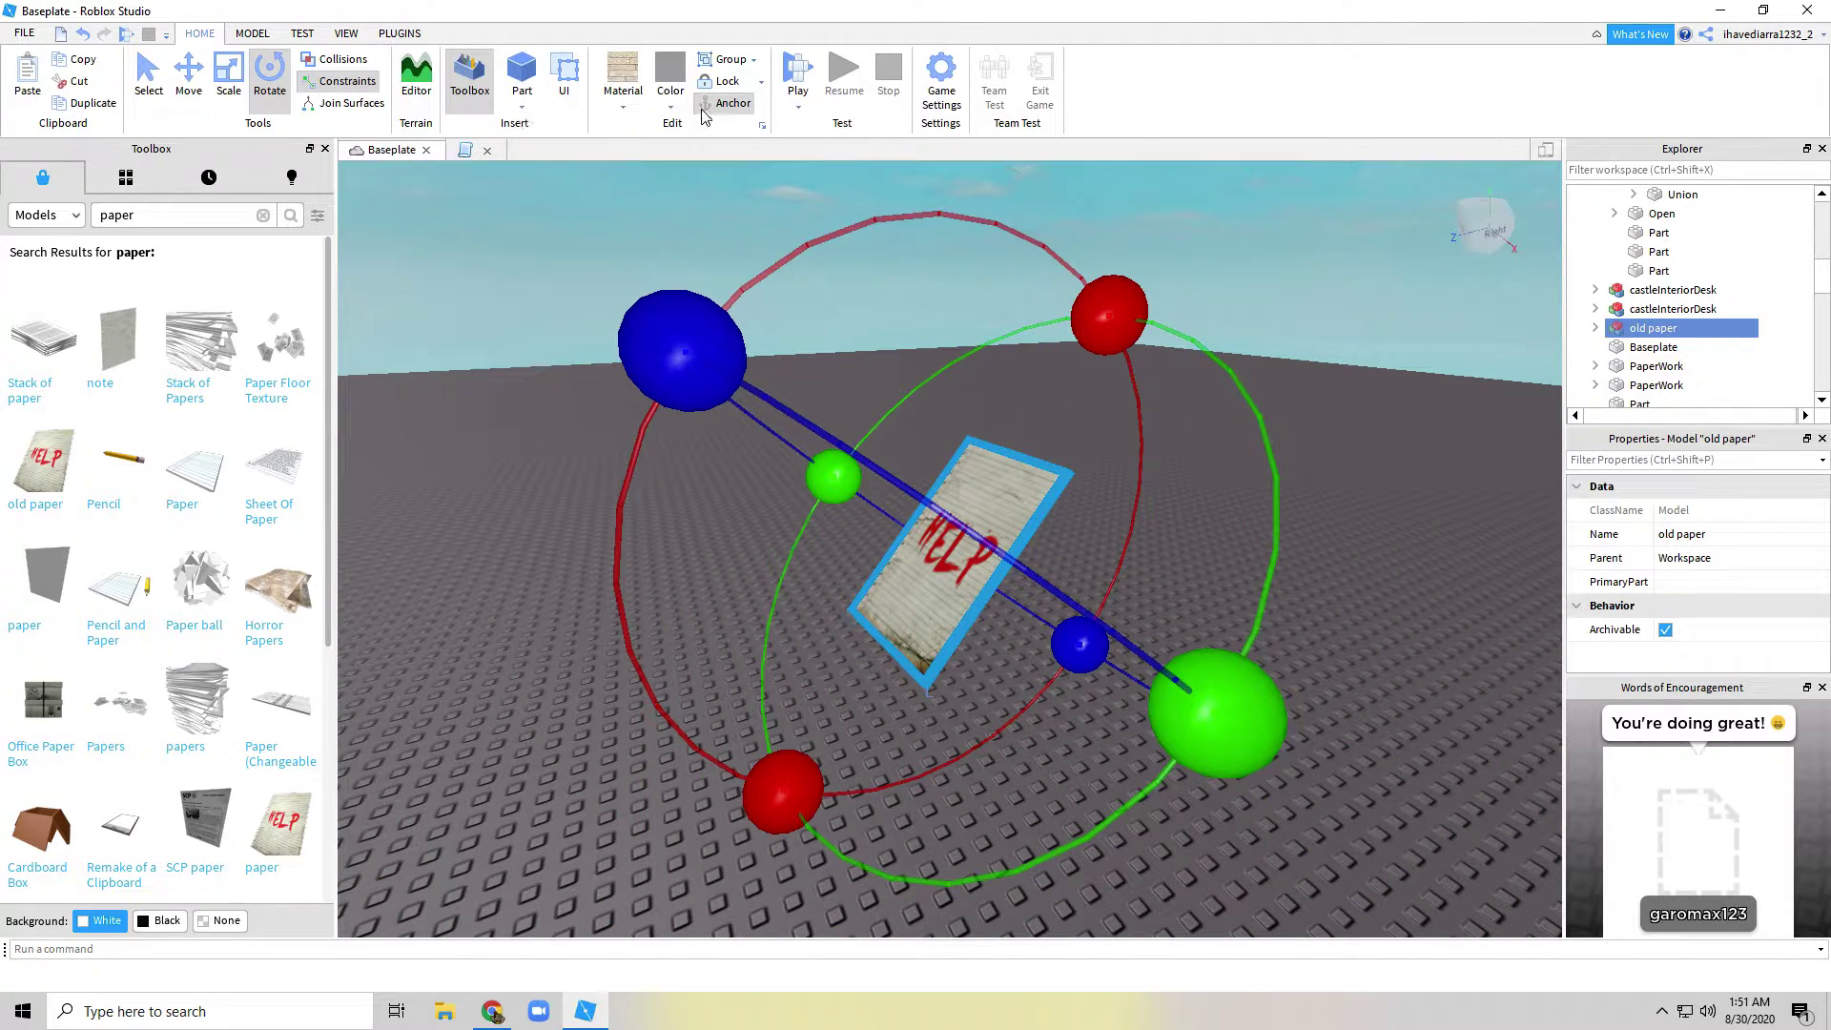
left_click_drag(744, 387, 823, 483)
scroll(786, 442, "down", 10)
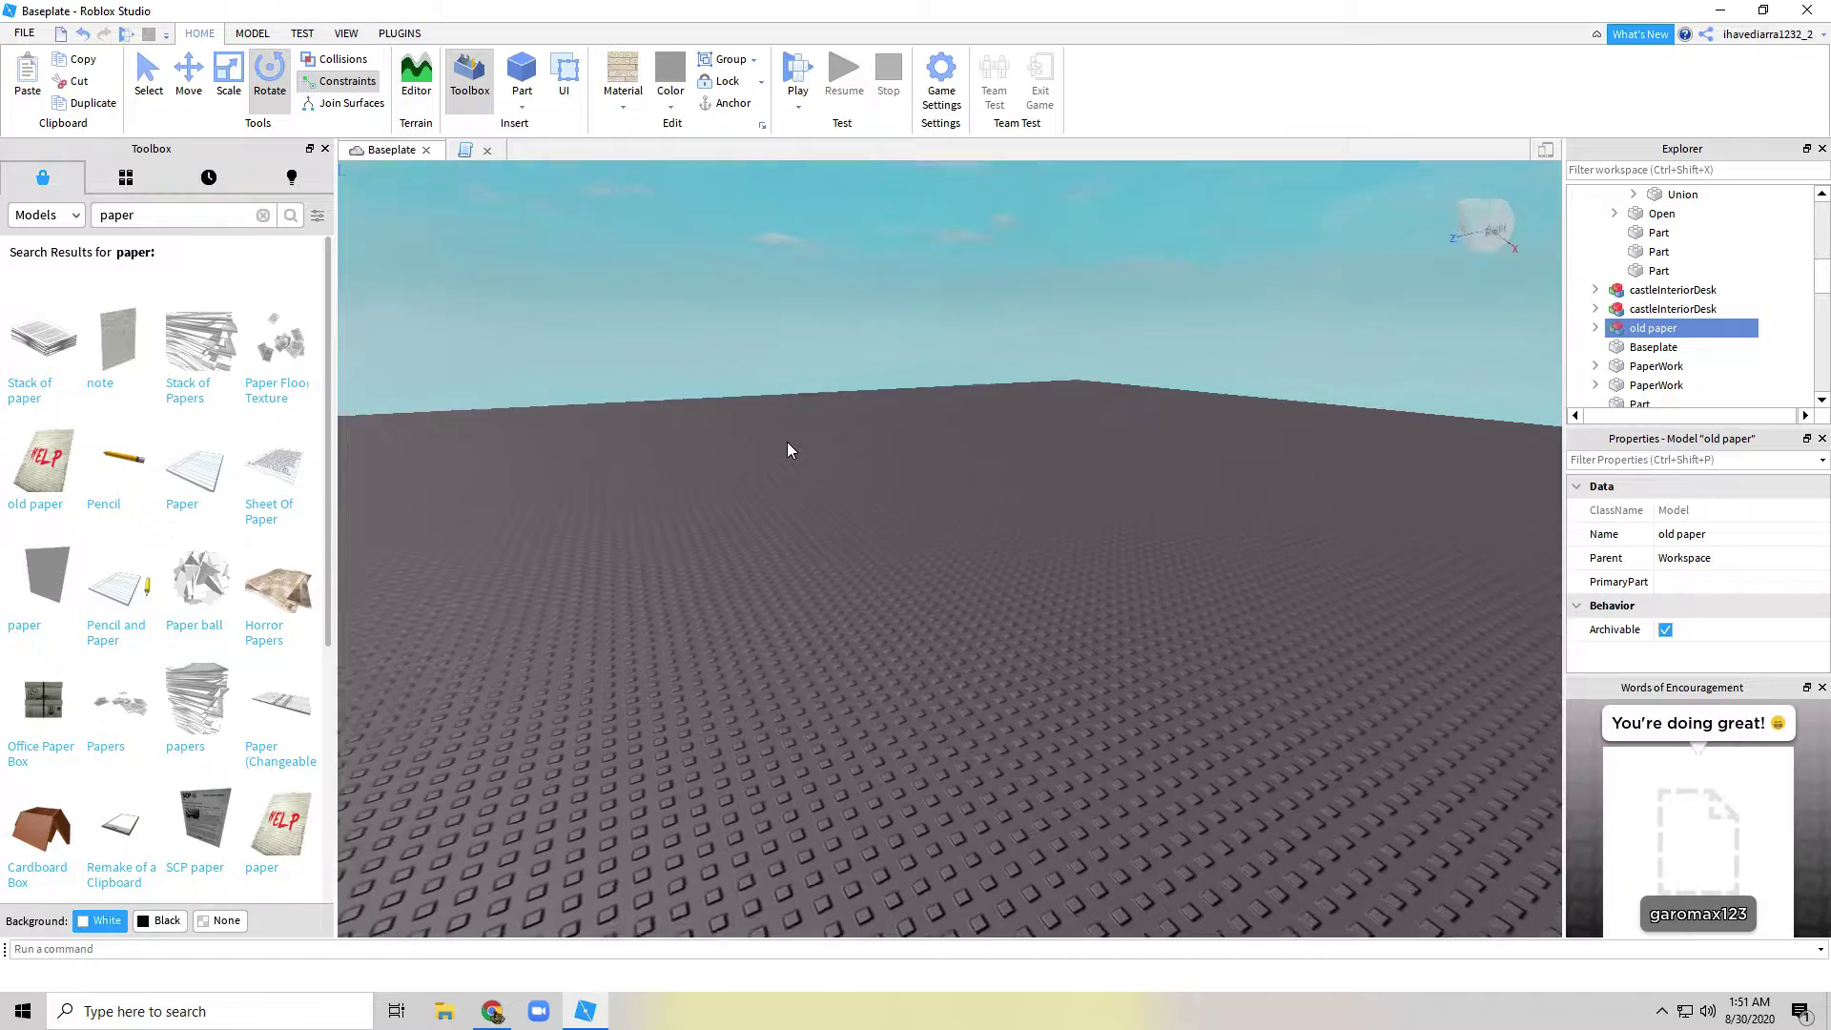
Step: Look around the baseplate for the newly inserted old paper and delete it
right_click_drag(787, 443, 1574, 336)
scroll(786, 442, "down", 3)
scroll(787, 442, "up", 10)
right_click(1631, 330)
left_click(1642, 422)
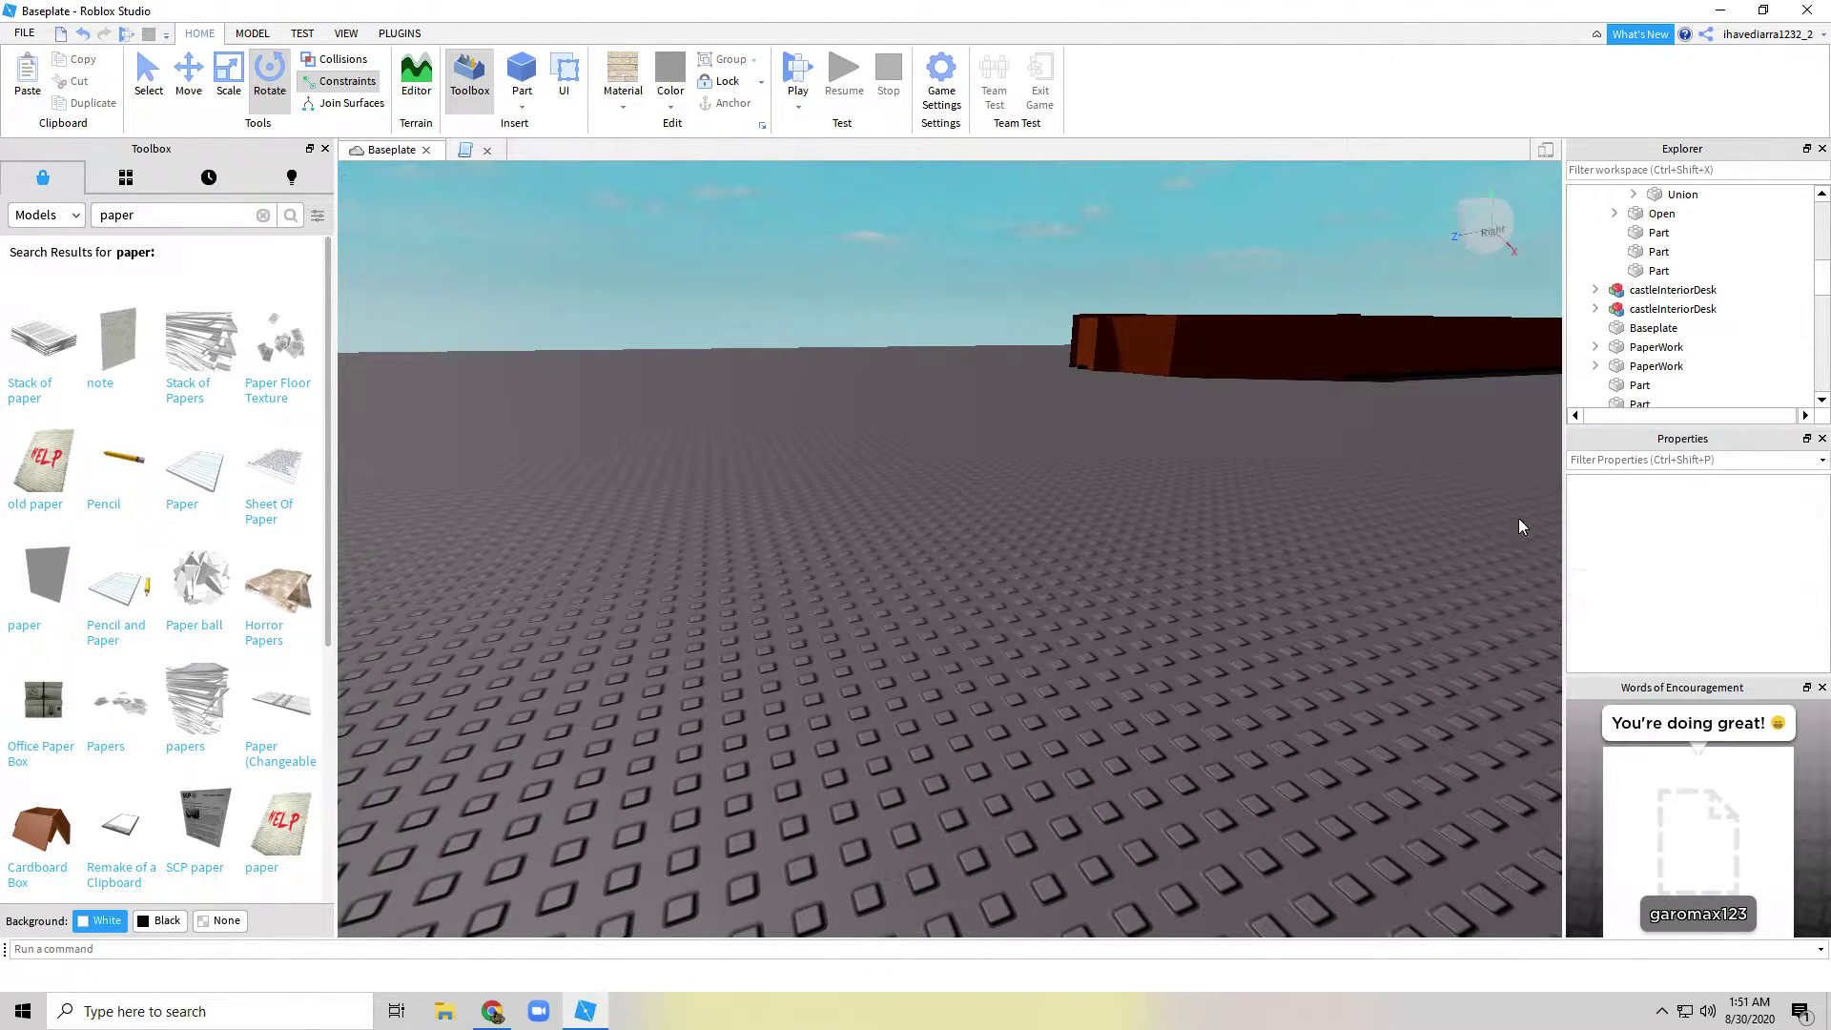
Step: Return to the inside of the corridor and search the Toolbox models for "help papaer"
right_click_drag(1296, 621, 1189, 642)
key("w")
key("w")
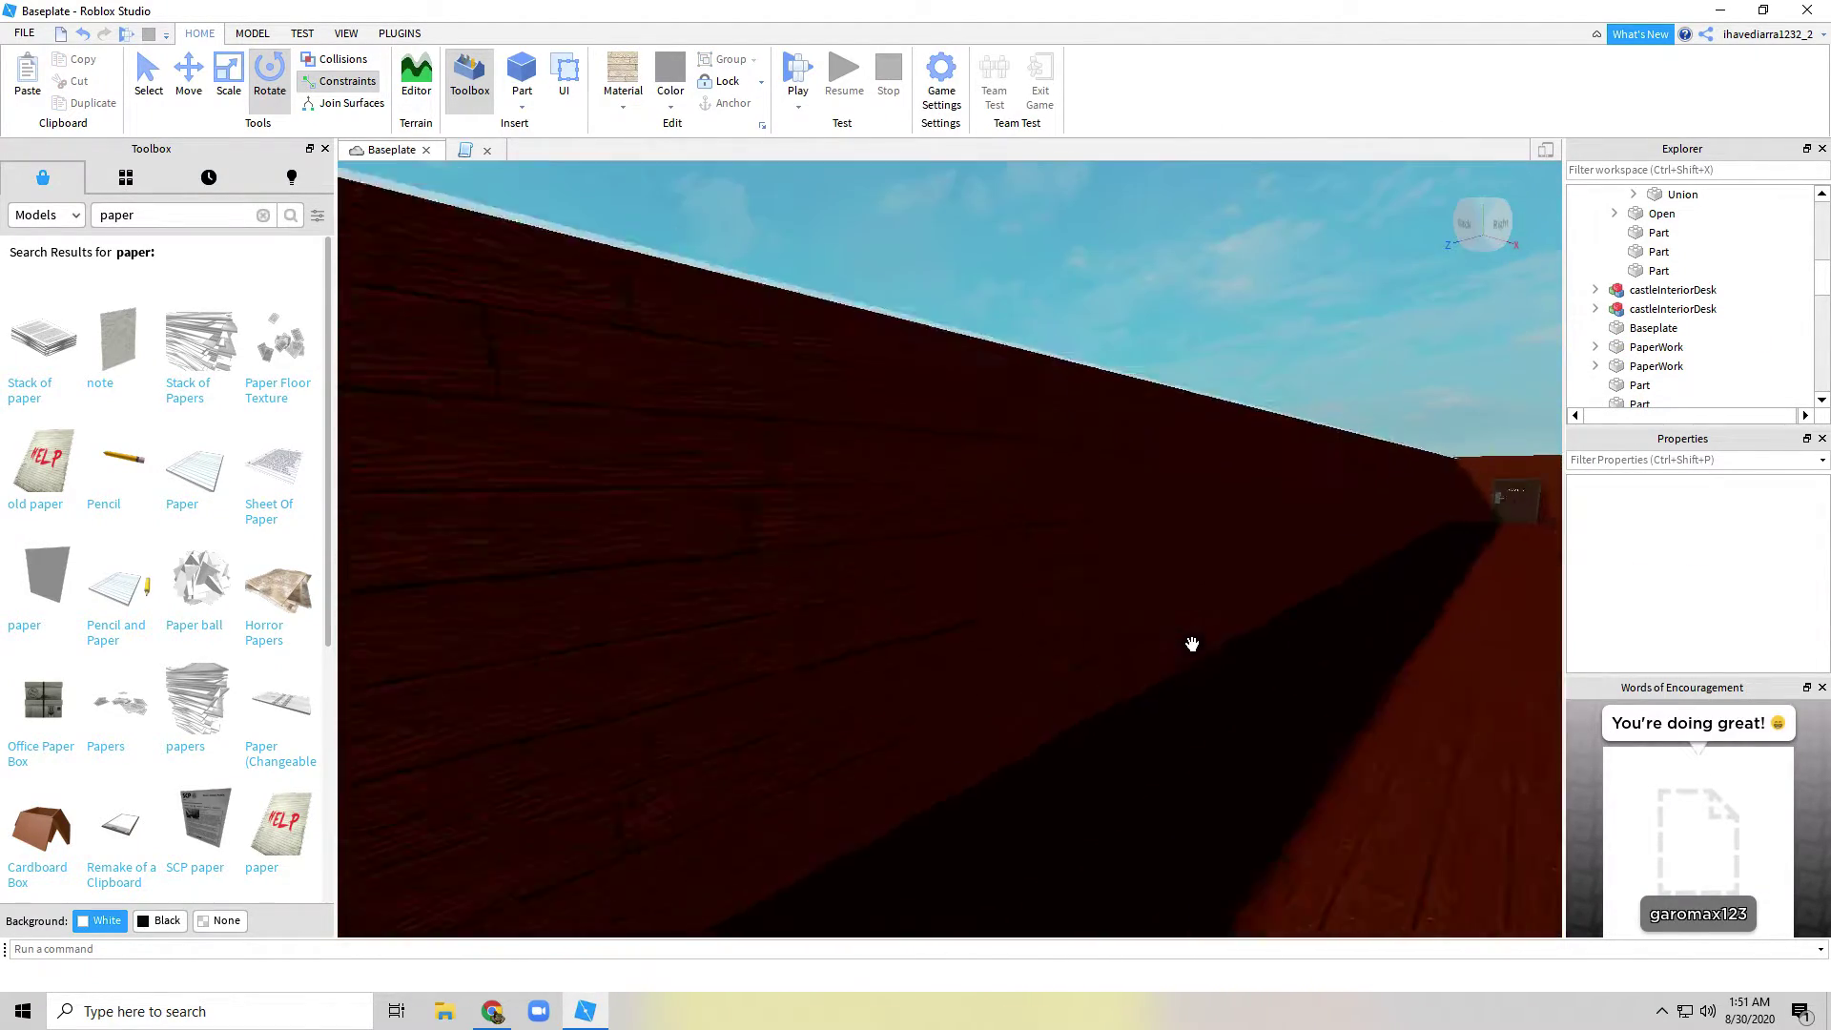
scroll(203, 751, "down", 5)
scroll(187, 274, "up", 4)
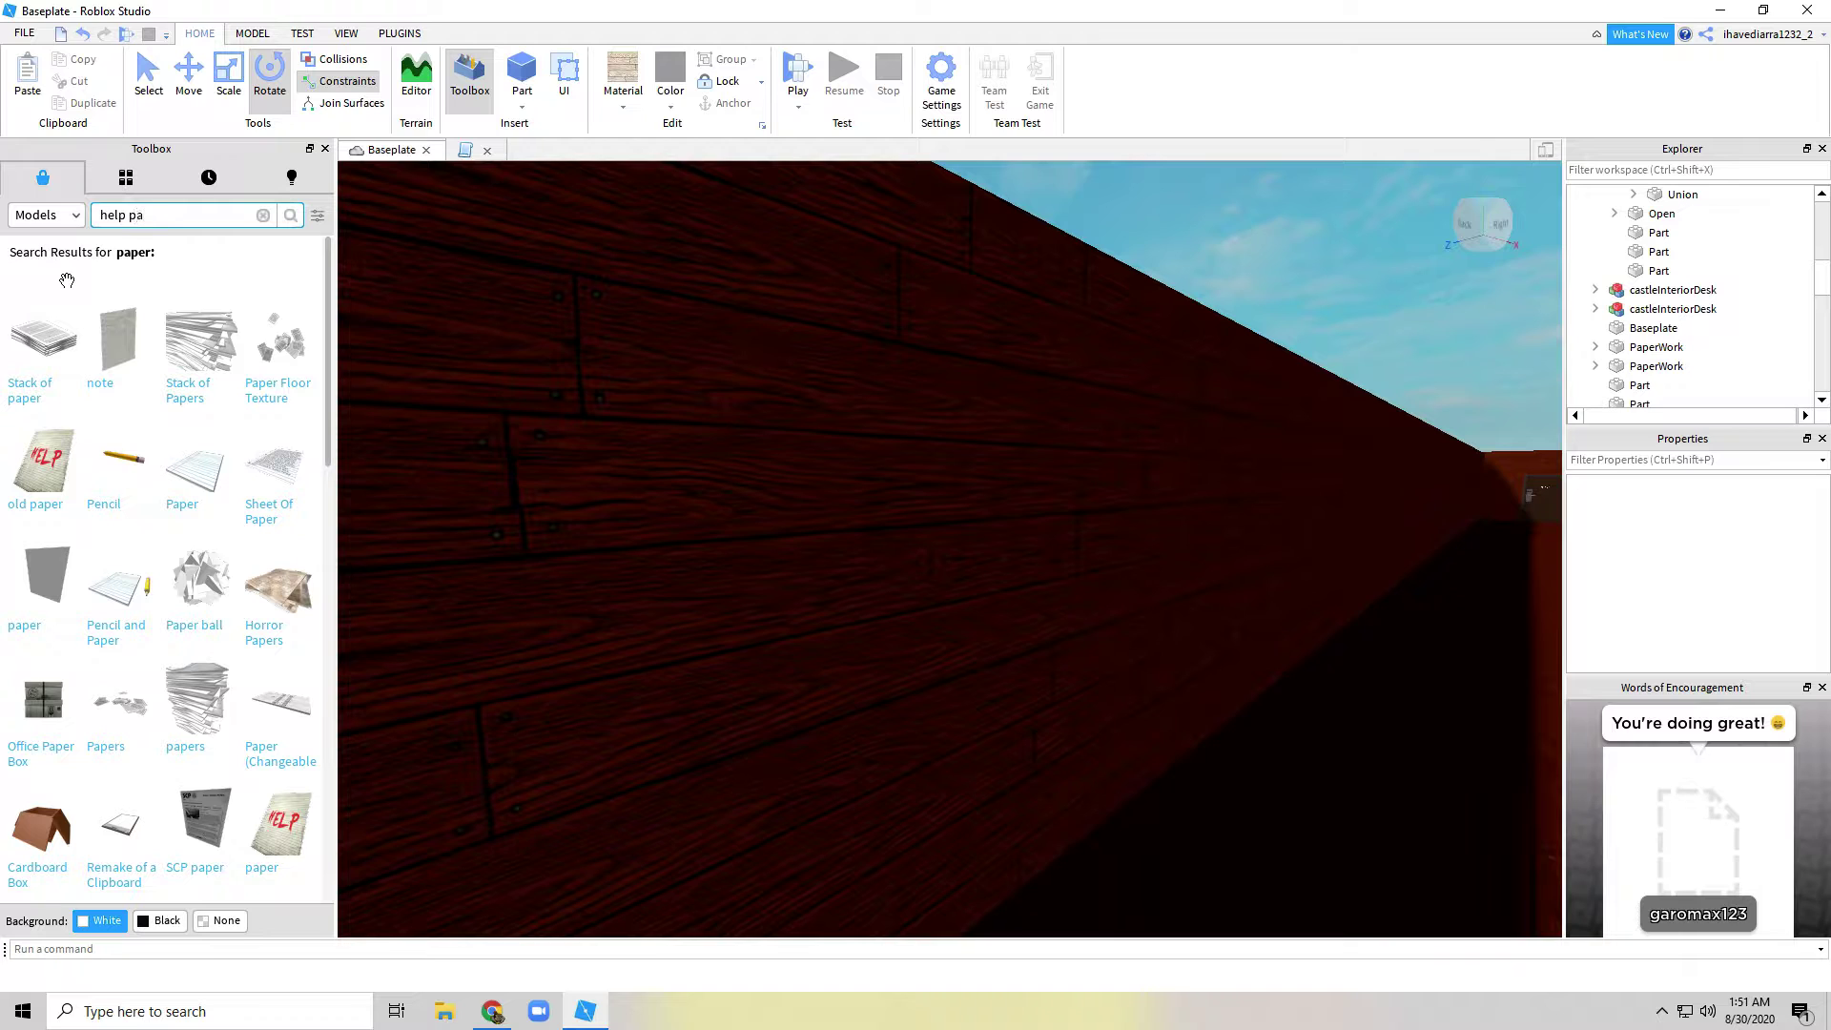
type("help papaer")
key("Return")
right_click_drag(372, 653, 372, 653)
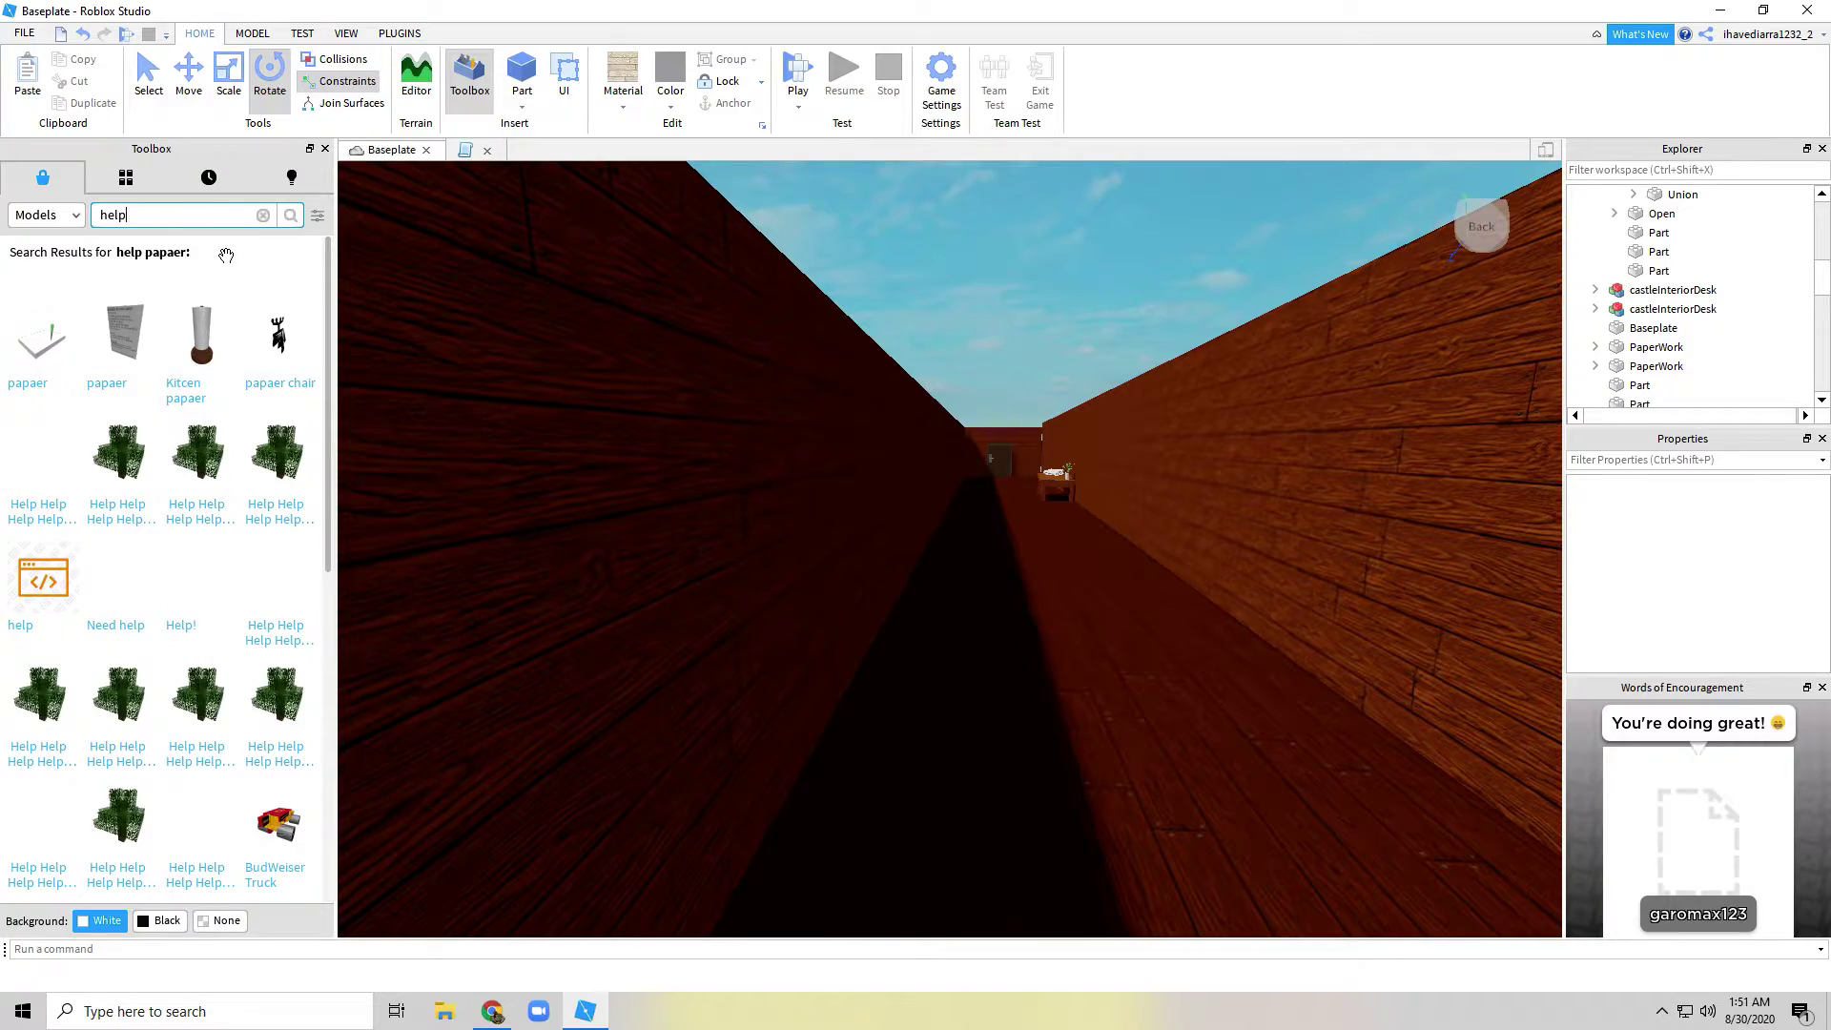
Step: Search the Toolbox models for "help" and browse the results beside the wall-mounted desk
key("Return")
key("s")
right_click_drag(699, 608, 699, 608)
key("s")
key("w")
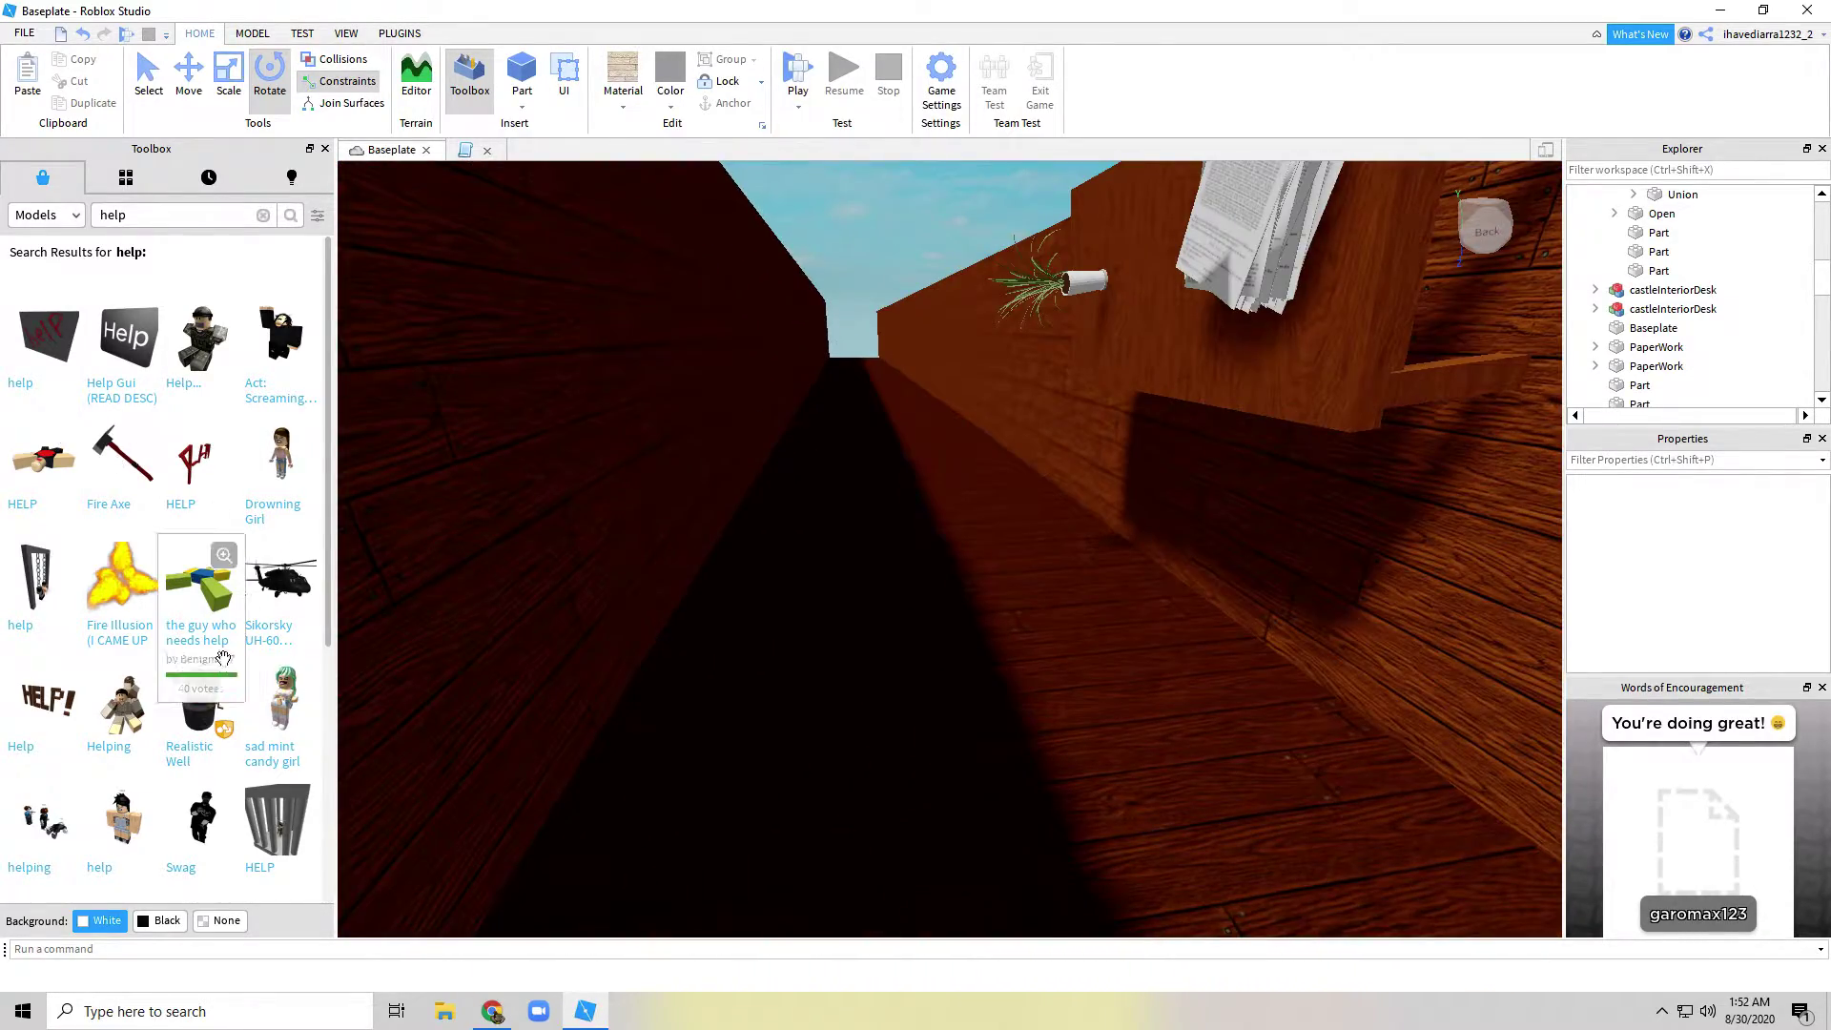
scroll(225, 668, "down", 2)
key("a")
Step: Insert the "Swag" model beside the corridor, view it from the front and delete it
left_click(218, 725)
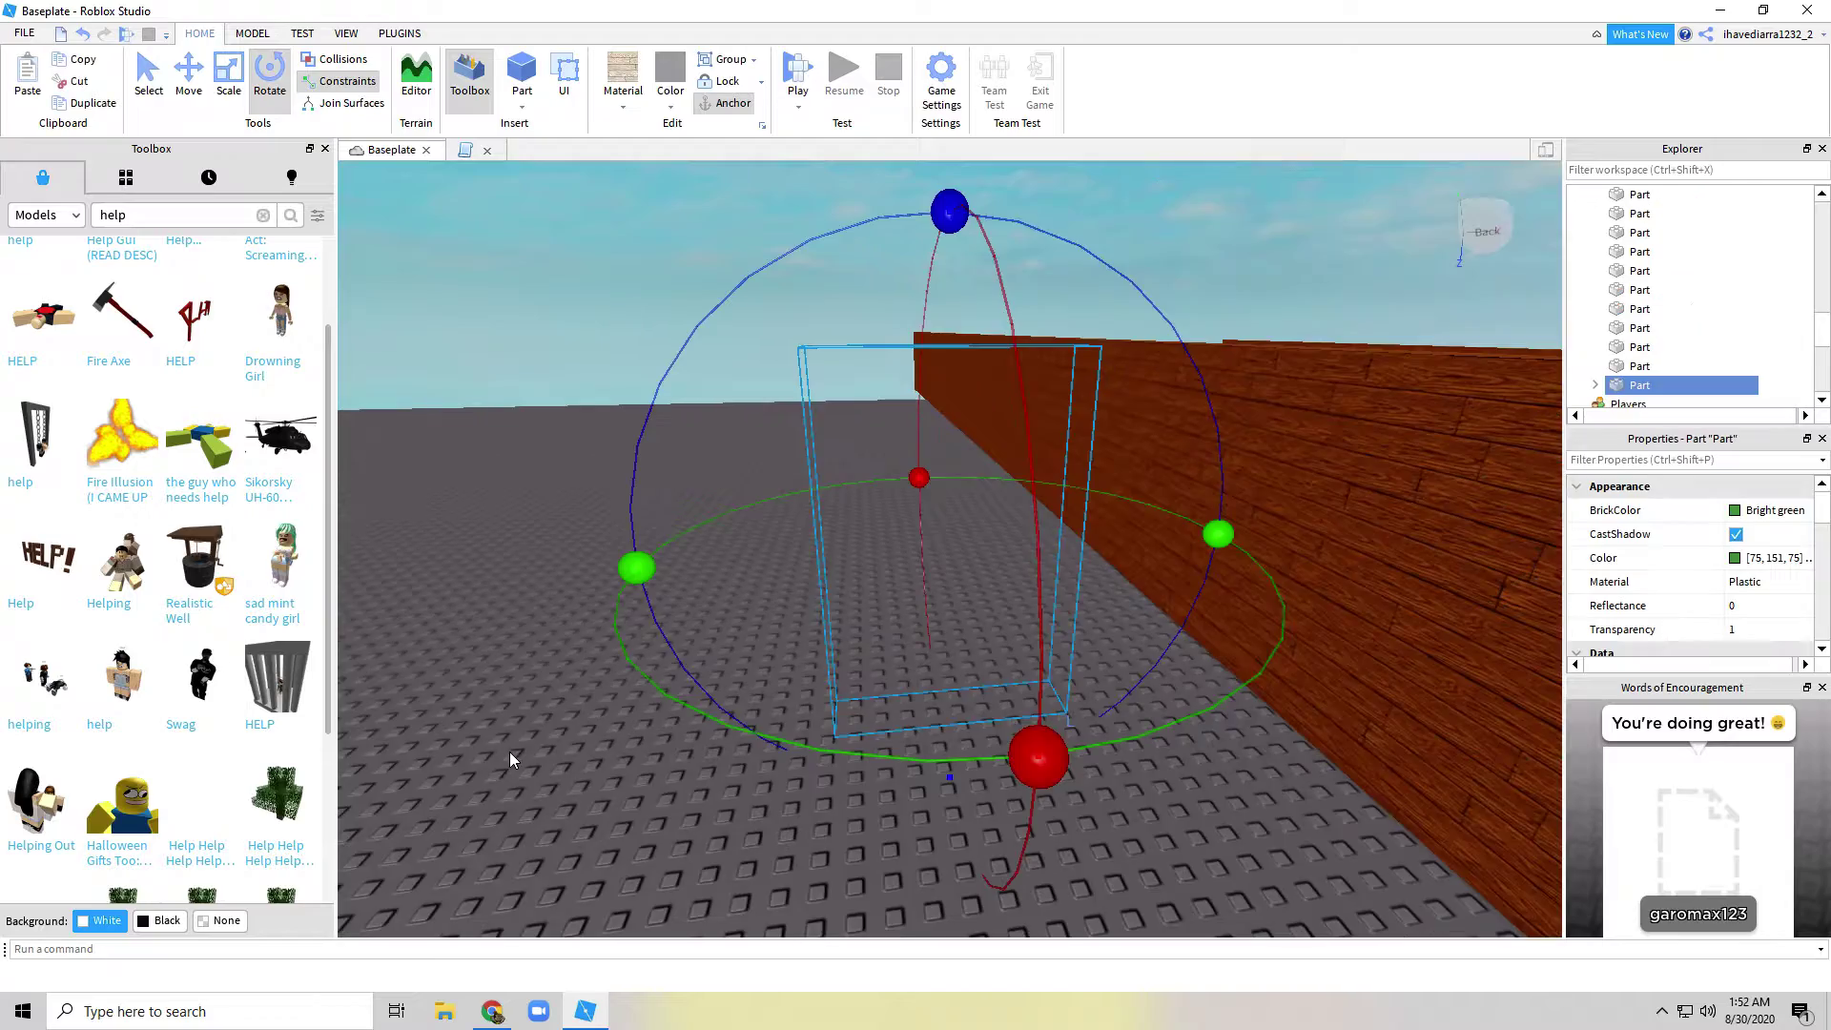
right_click_drag(615, 645, 745, 654)
key("w")
key("s")
right_click(959, 475)
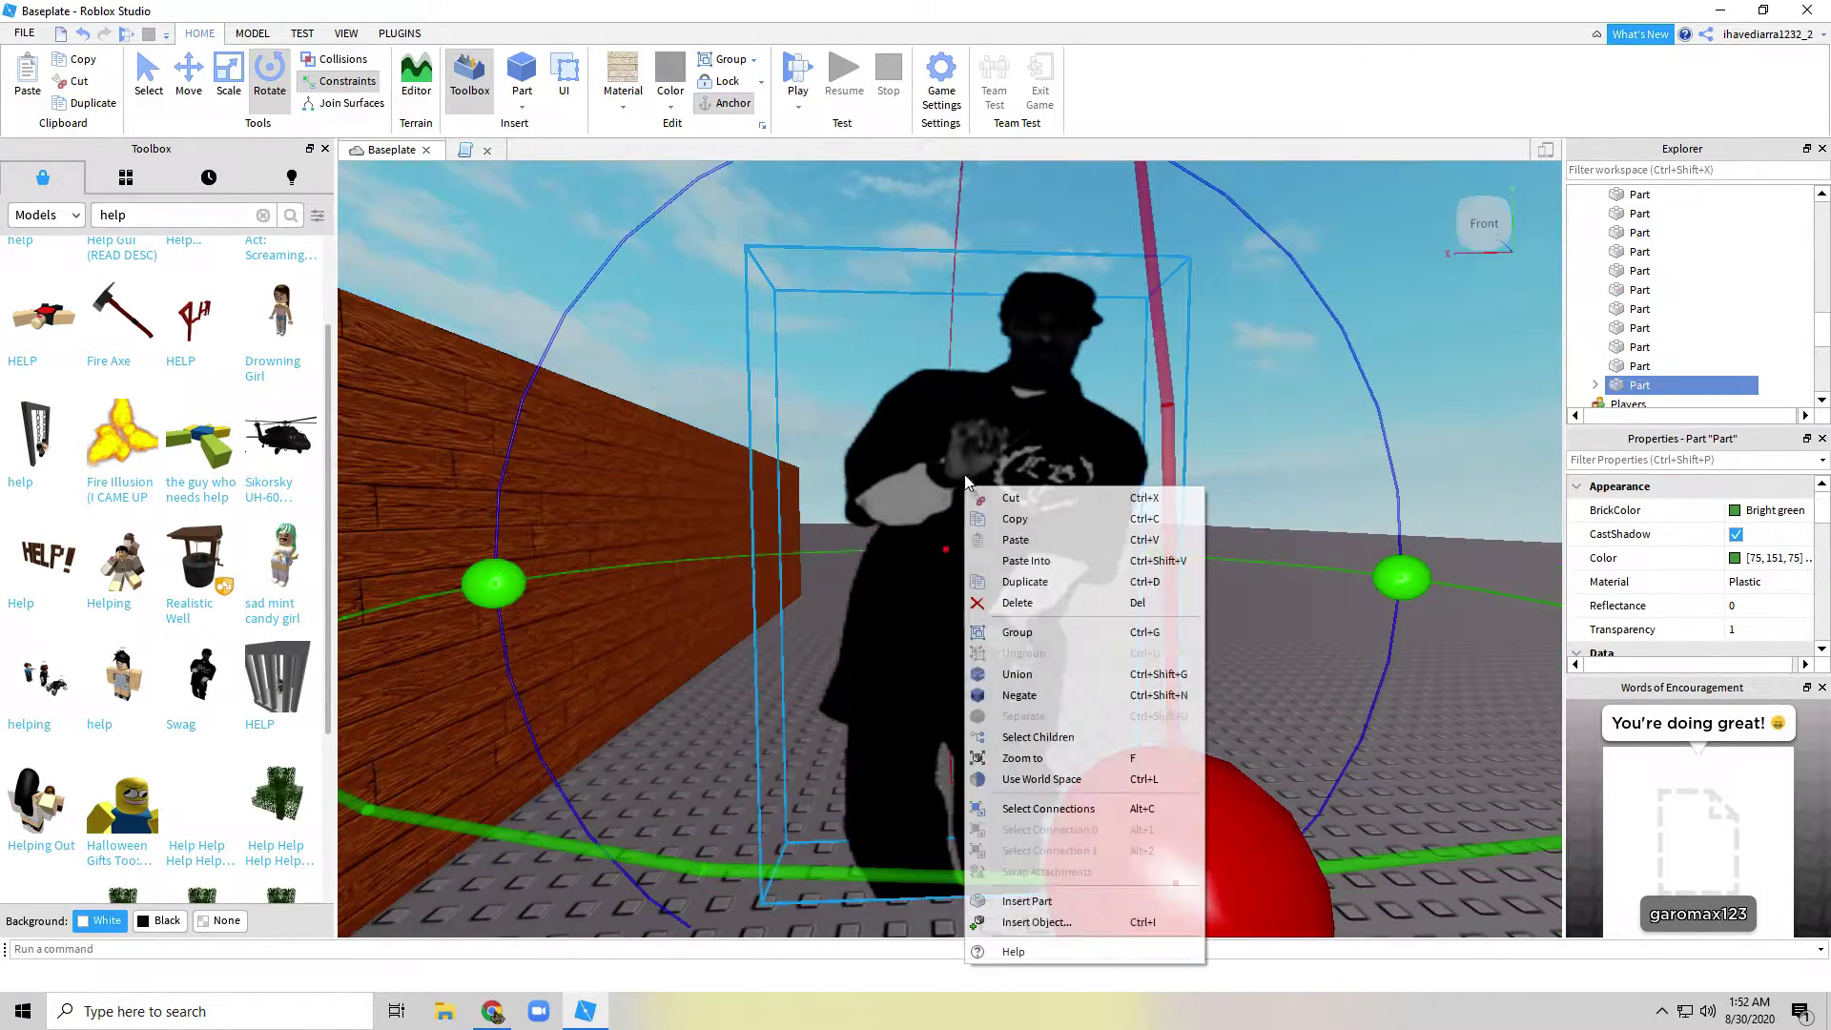
left_click(991, 607)
Step: Browse the rest of the "help" models for a suitable sign while moving back through the corridor
scroll(264, 871, "down", 4)
scroll(264, 872, "down", 1)
right_click_drag(513, 810, 511, 813)
key("a")
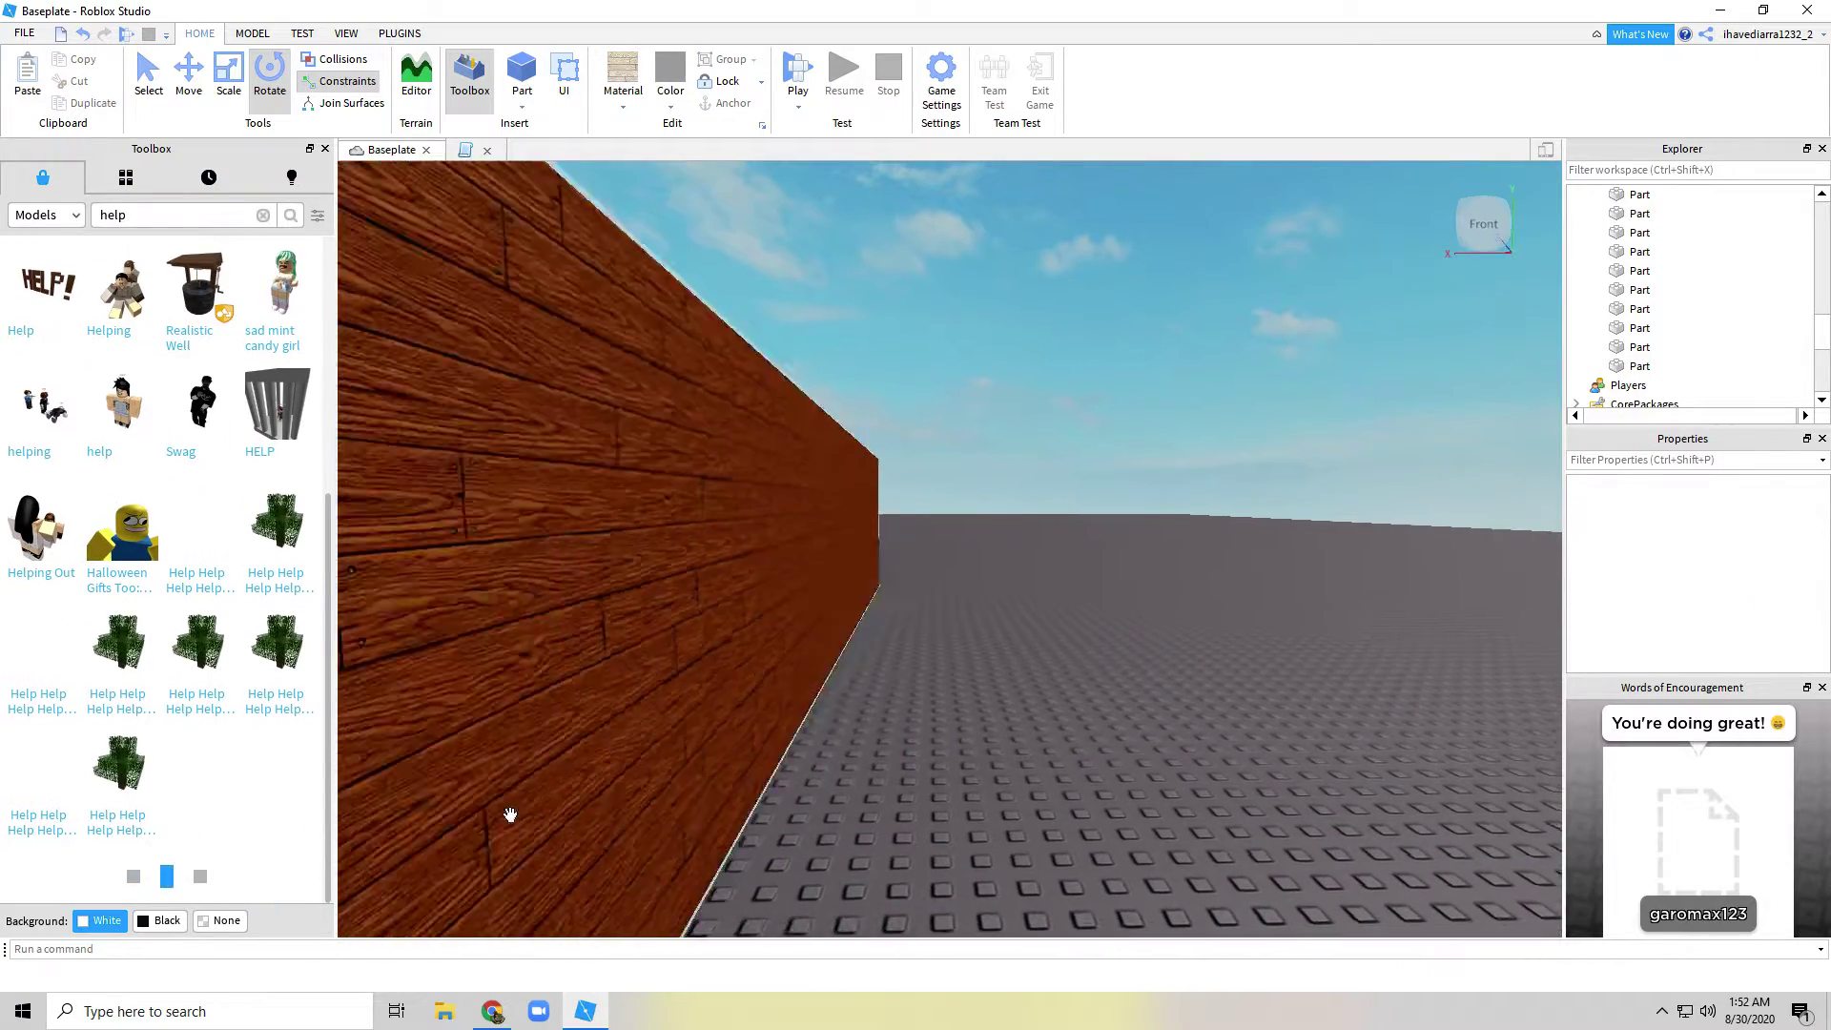
scroll(201, 727, "down", 6)
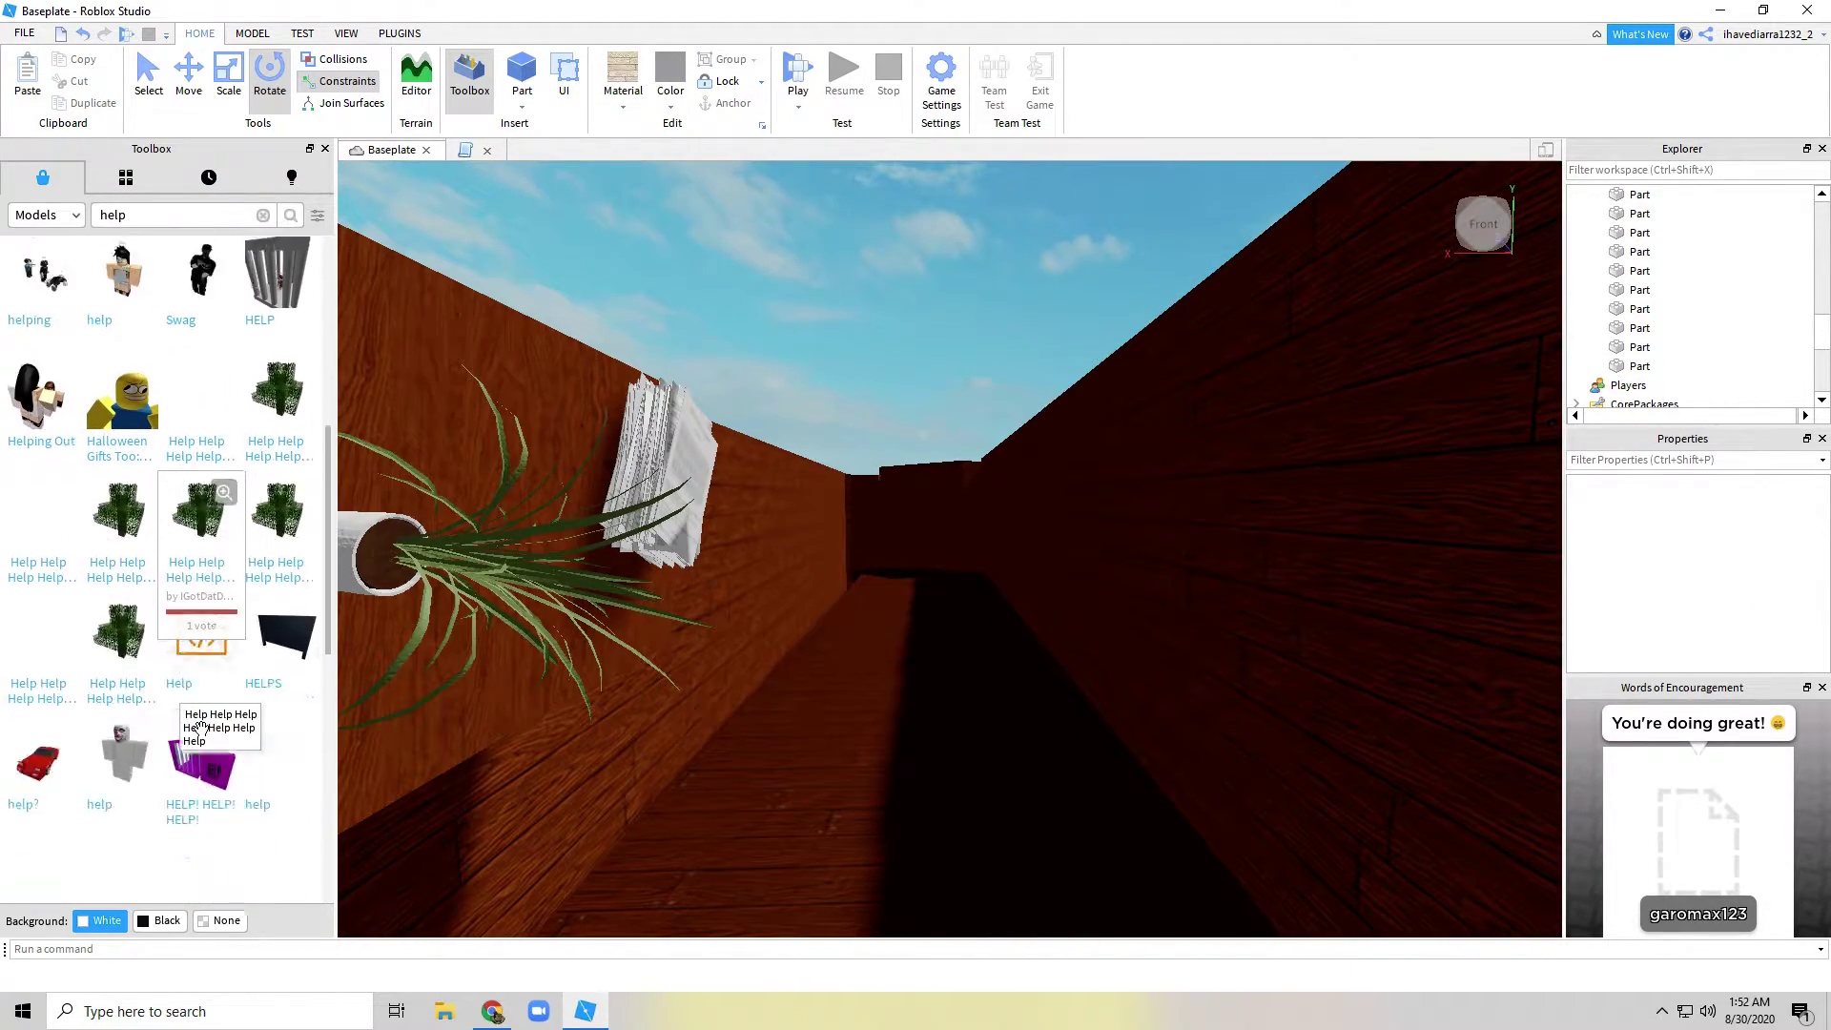
key("w")
key("w")
scroll(202, 728, "down", 3)
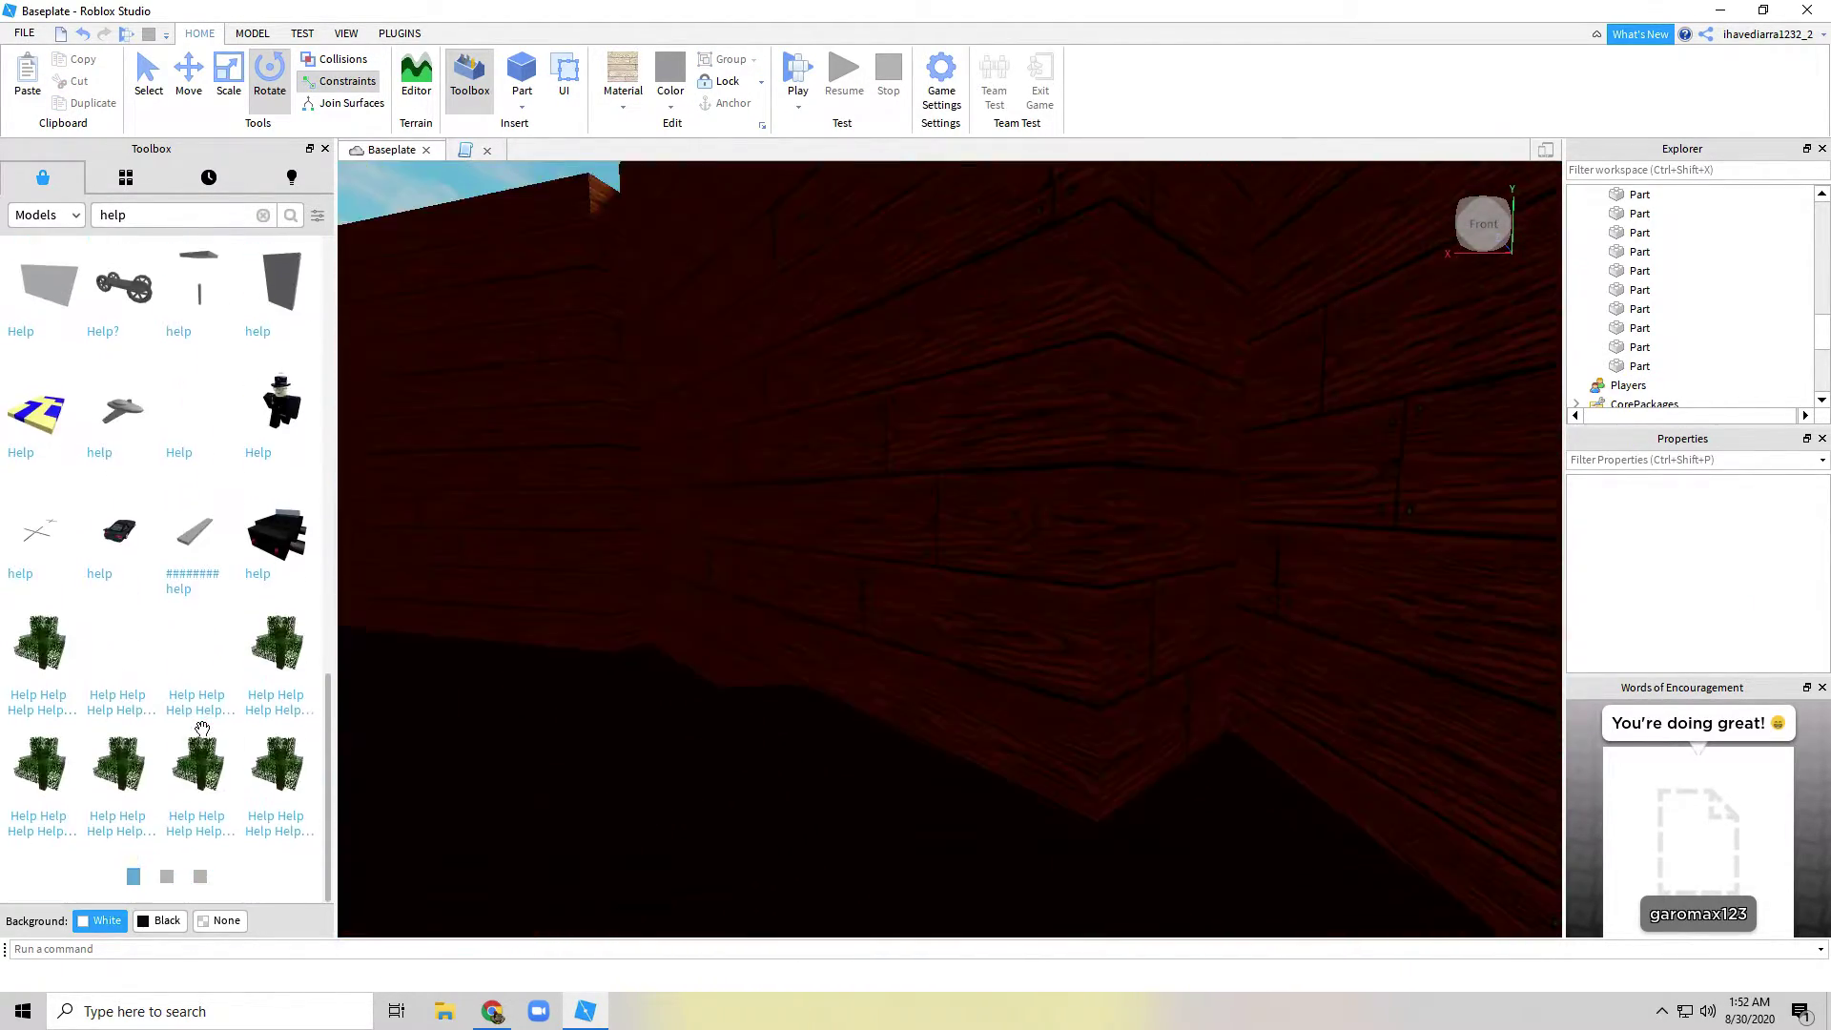
key("s")
scroll(201, 727, "up", 11)
scroll(202, 728, "up", 2)
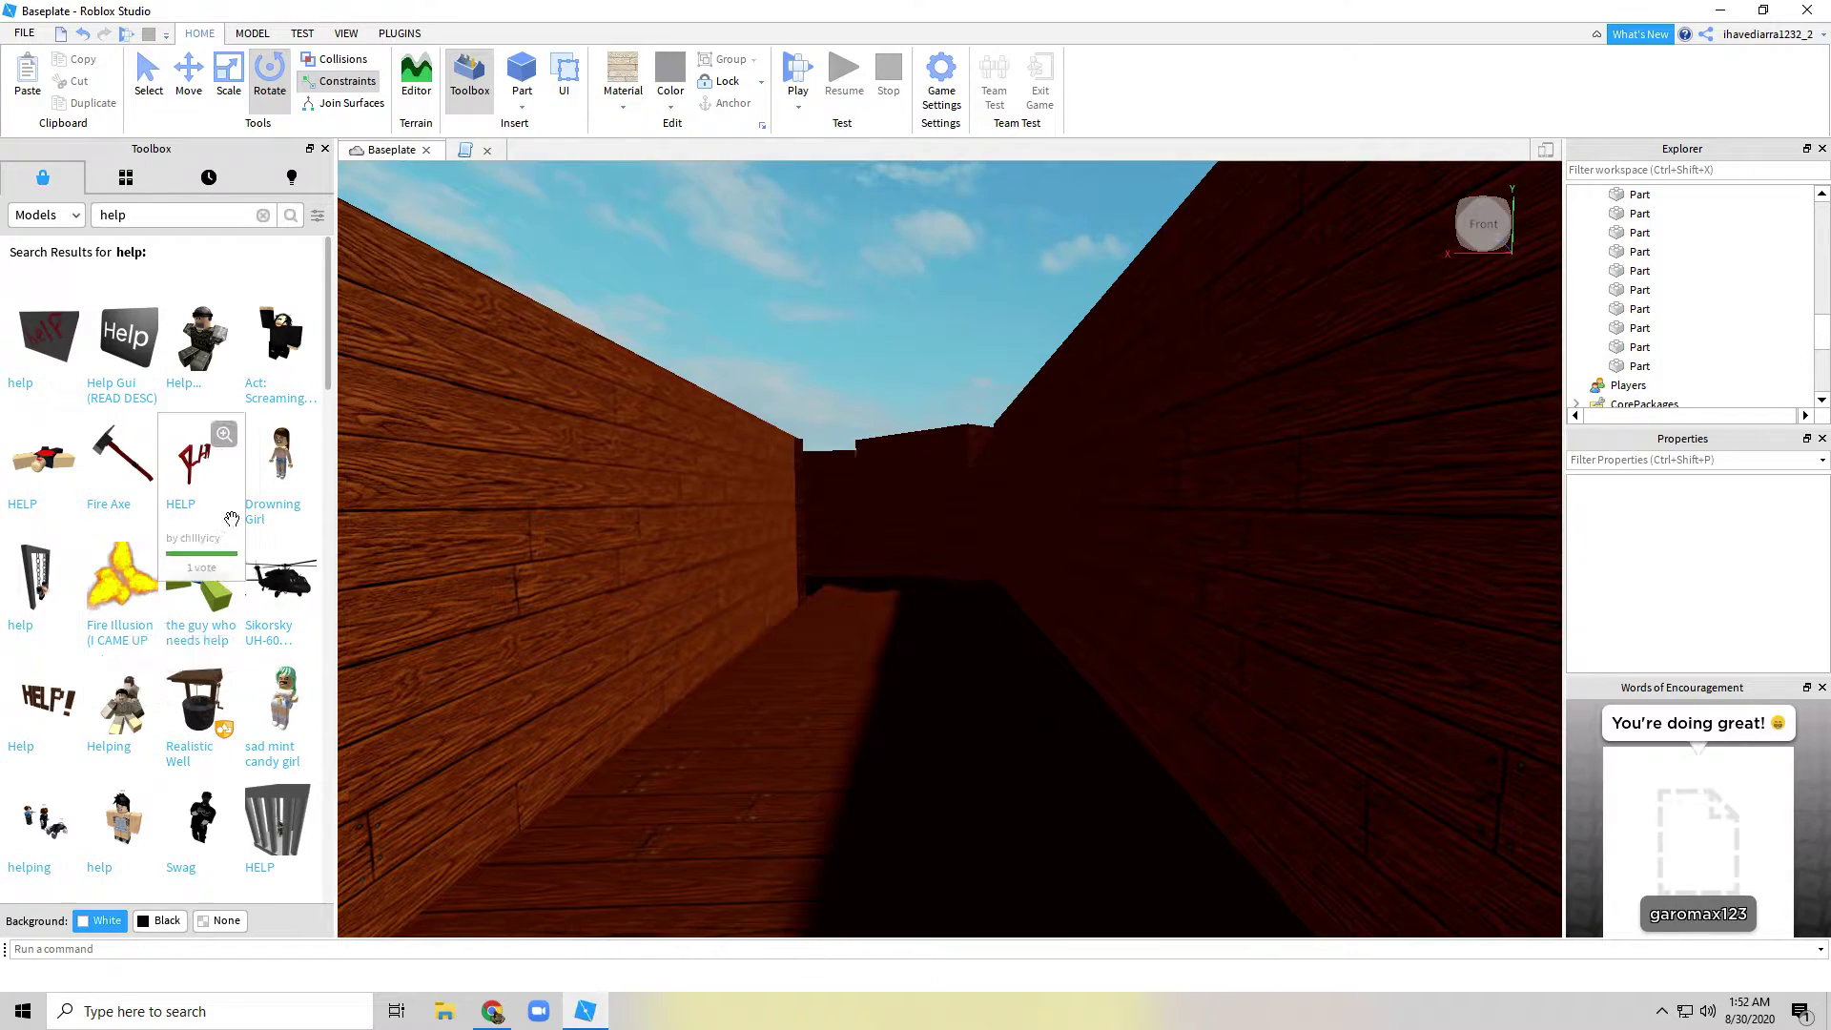
Step: Insert the "HELP" model with red block letters into the corridor and view it up close
key("w")
right_click_drag(588, 604, 646, 772)
key("w")
key("s")
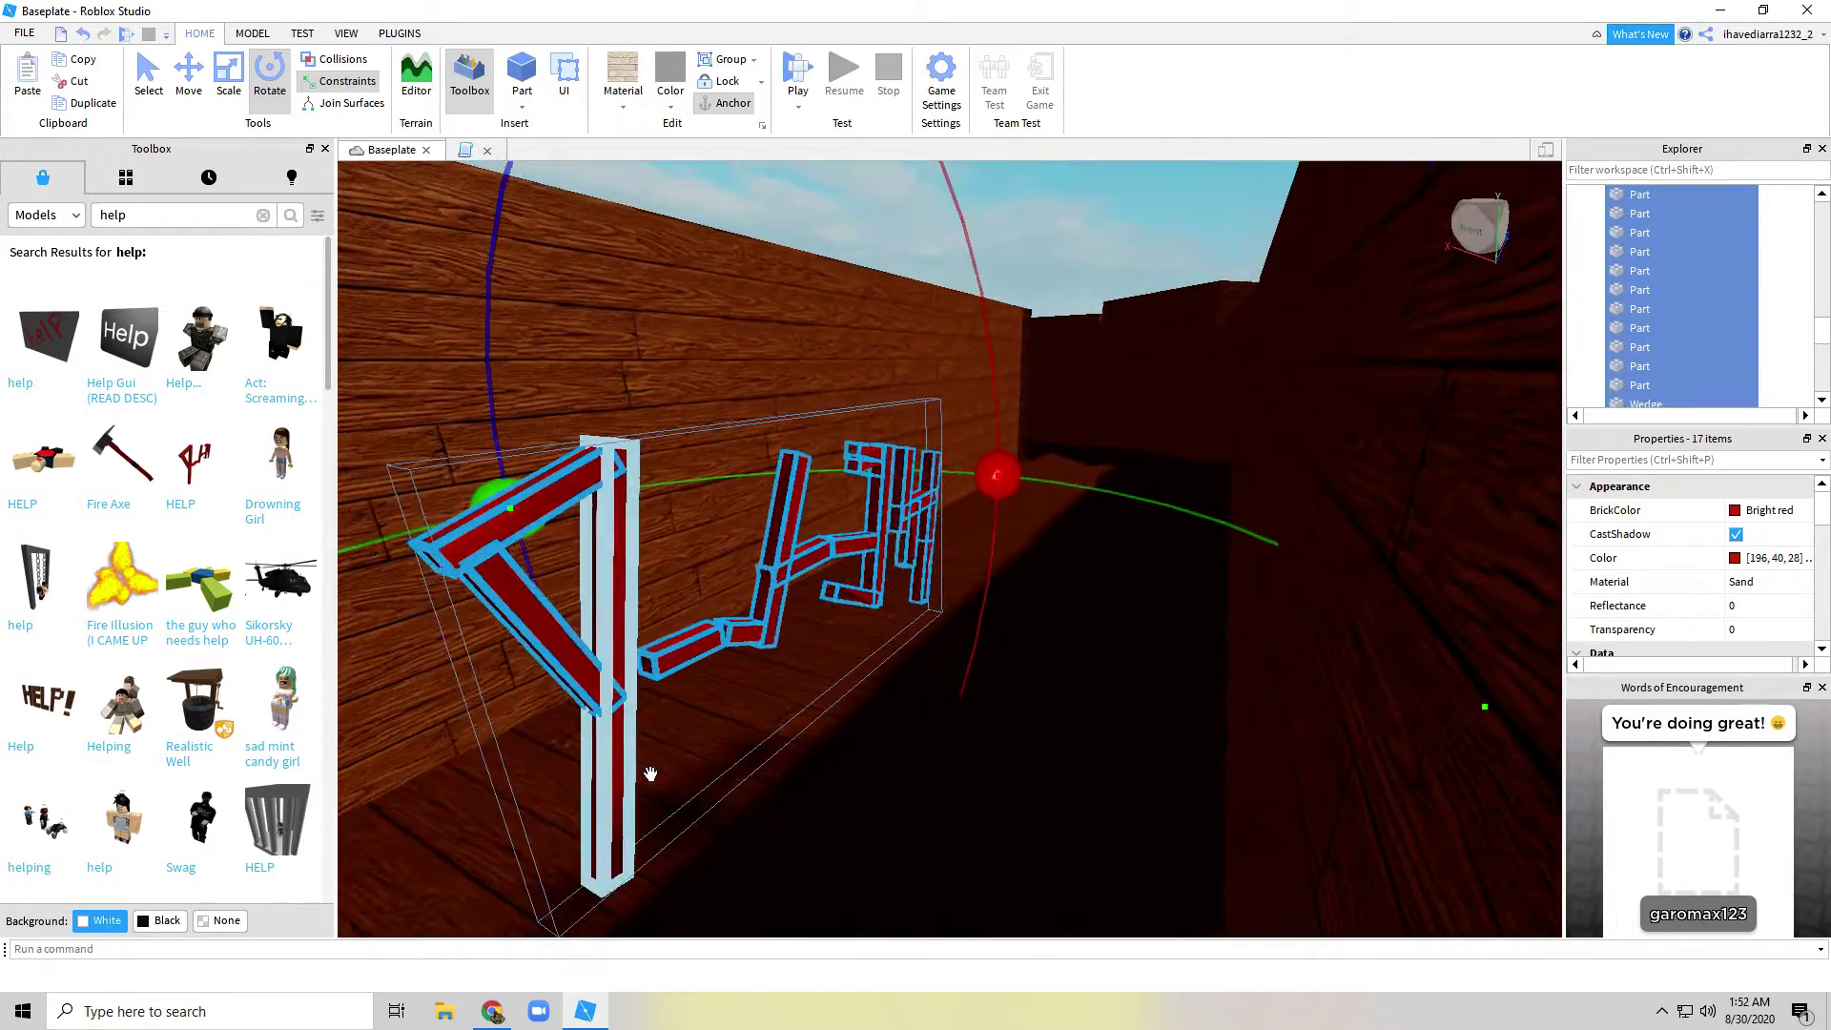
Step: Rotate the red HELP letters together about the corridor's lengthwise axis and clear the selection
key("w")
right_click_drag(839, 532, 1013, 482)
left_click_drag(1012, 482, 1012, 481)
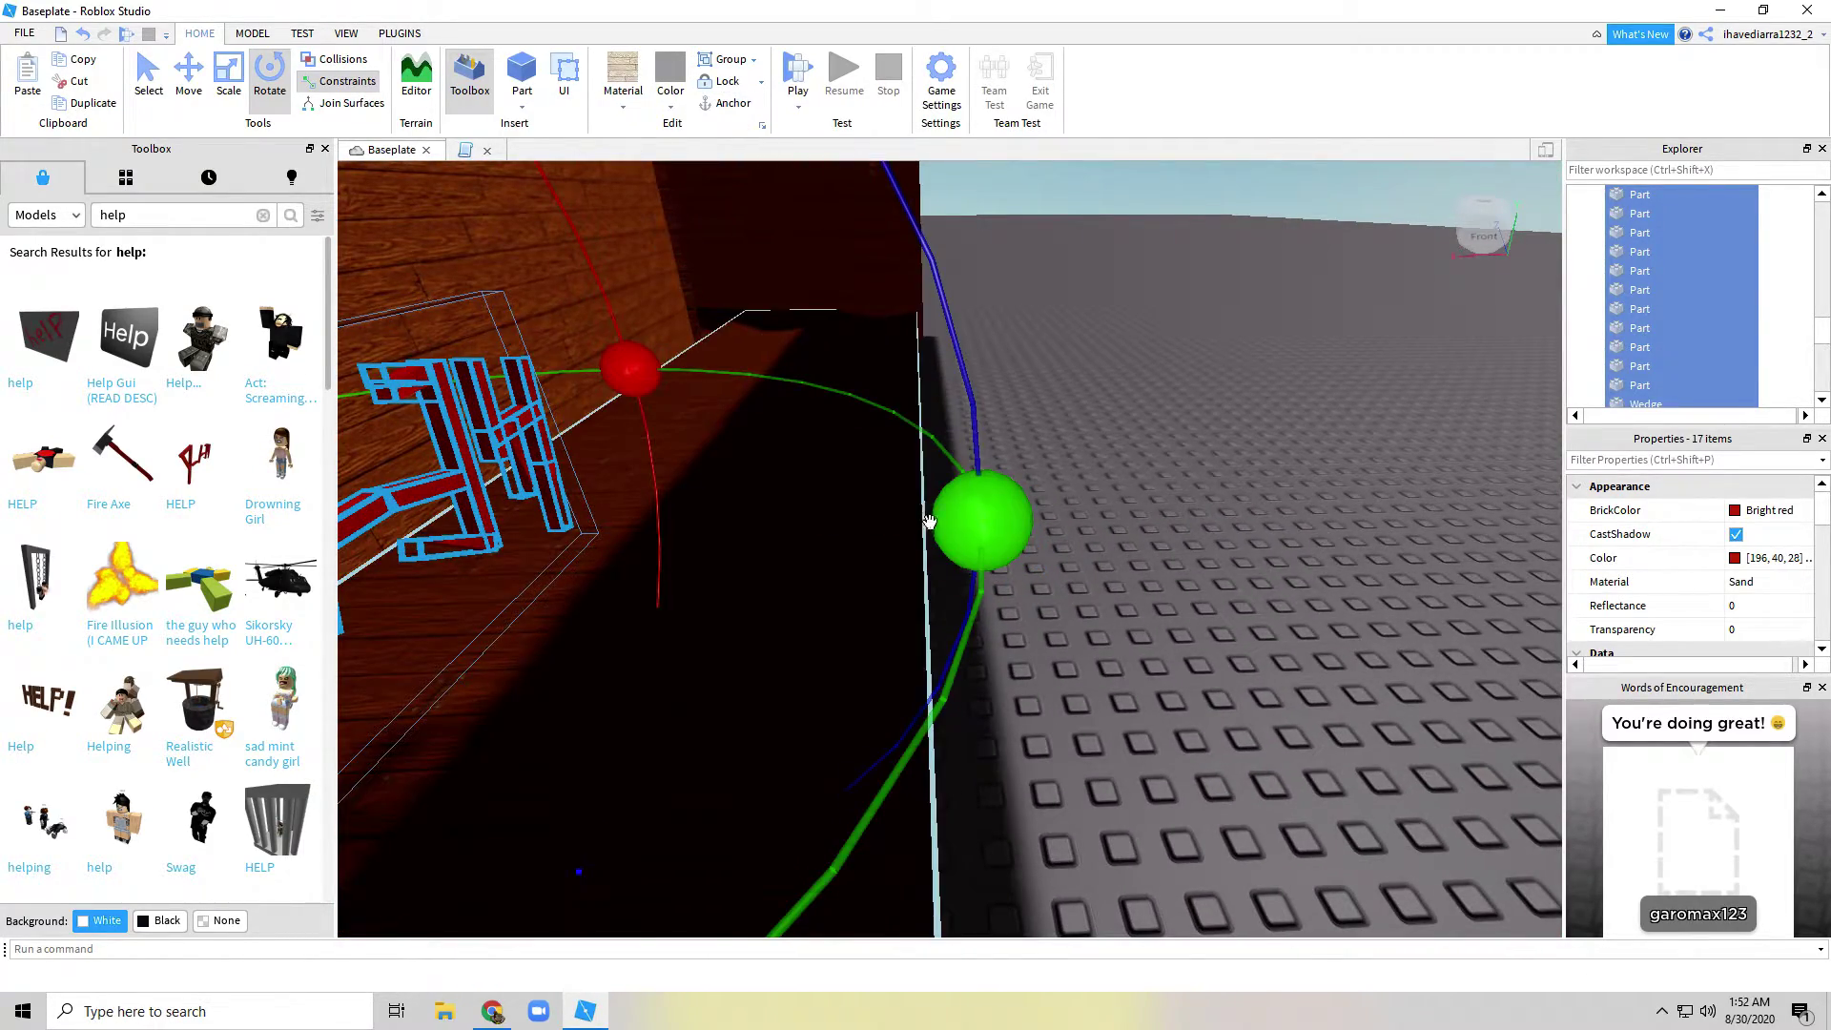
right_click_drag(930, 521, 936, 379)
key("s")
left_click_drag(896, 347, 700, 554)
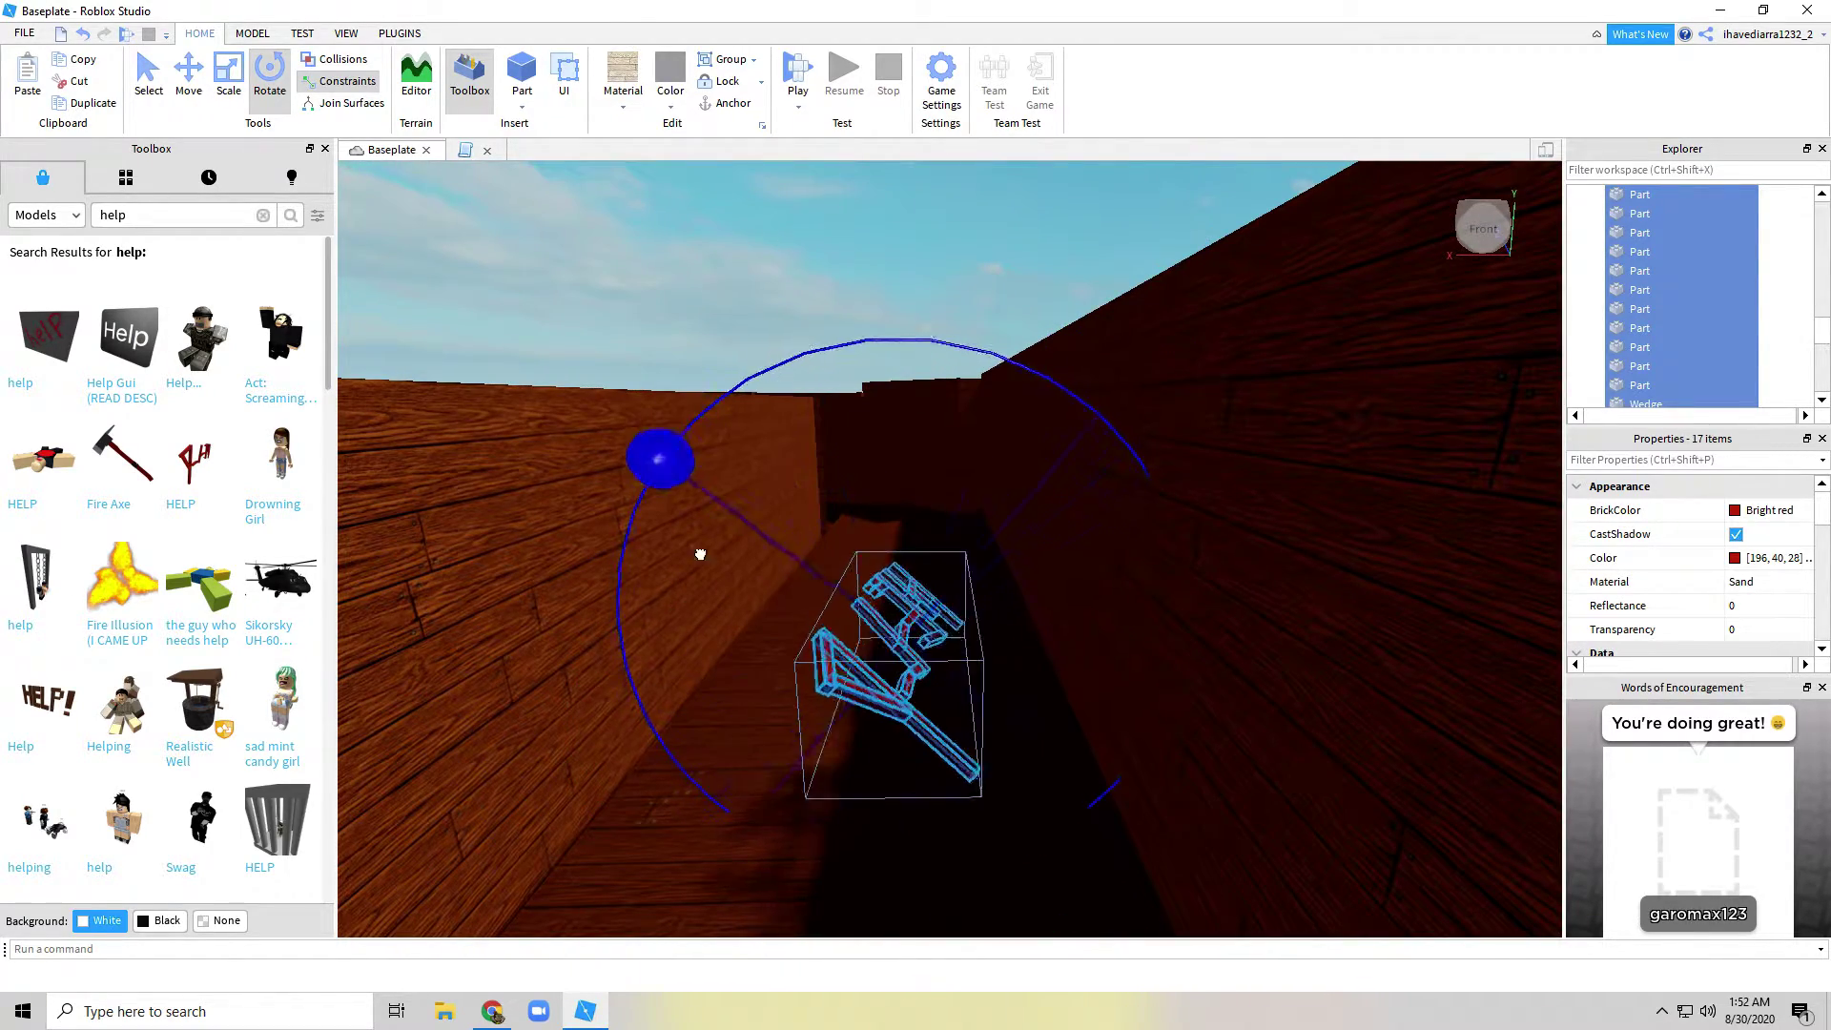
right_click_drag(699, 554, 963, 894)
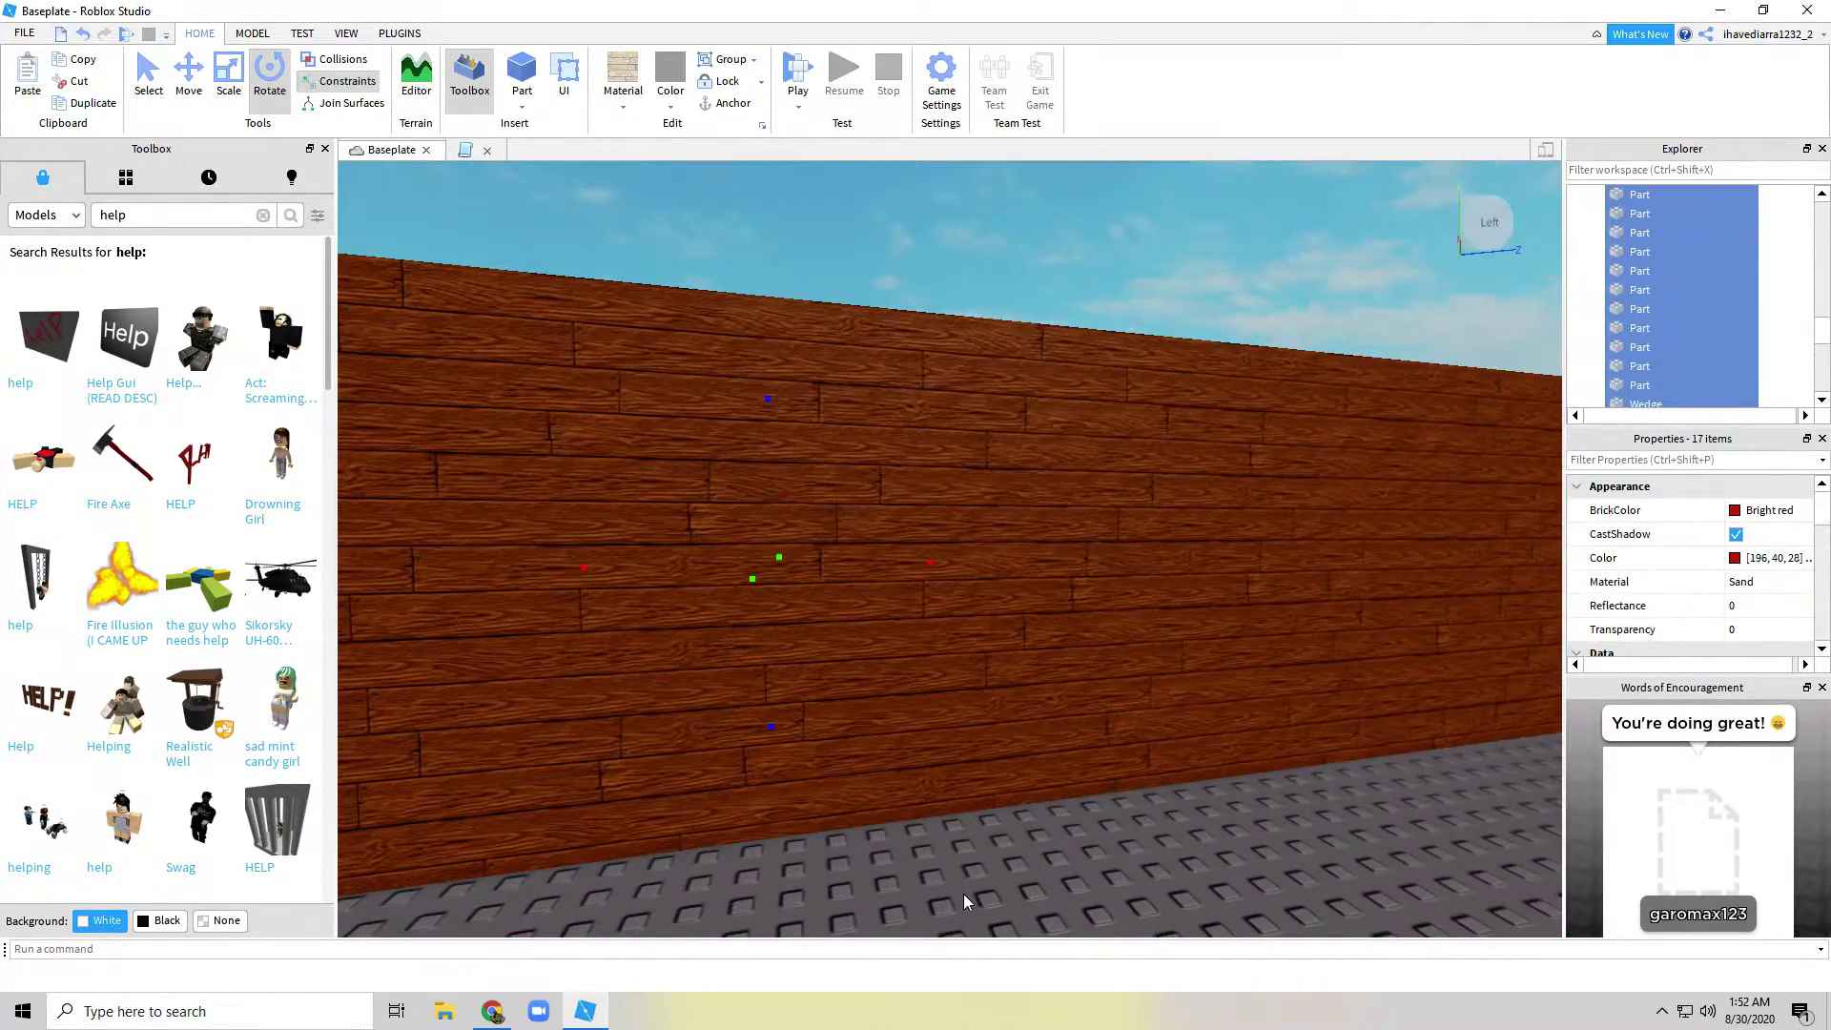
left_click(965, 898)
Step: Check the part and model entries in the workspace tree against the scene to locate the pieces of the red HELP lettering
scroll(994, 927, "up", 5)
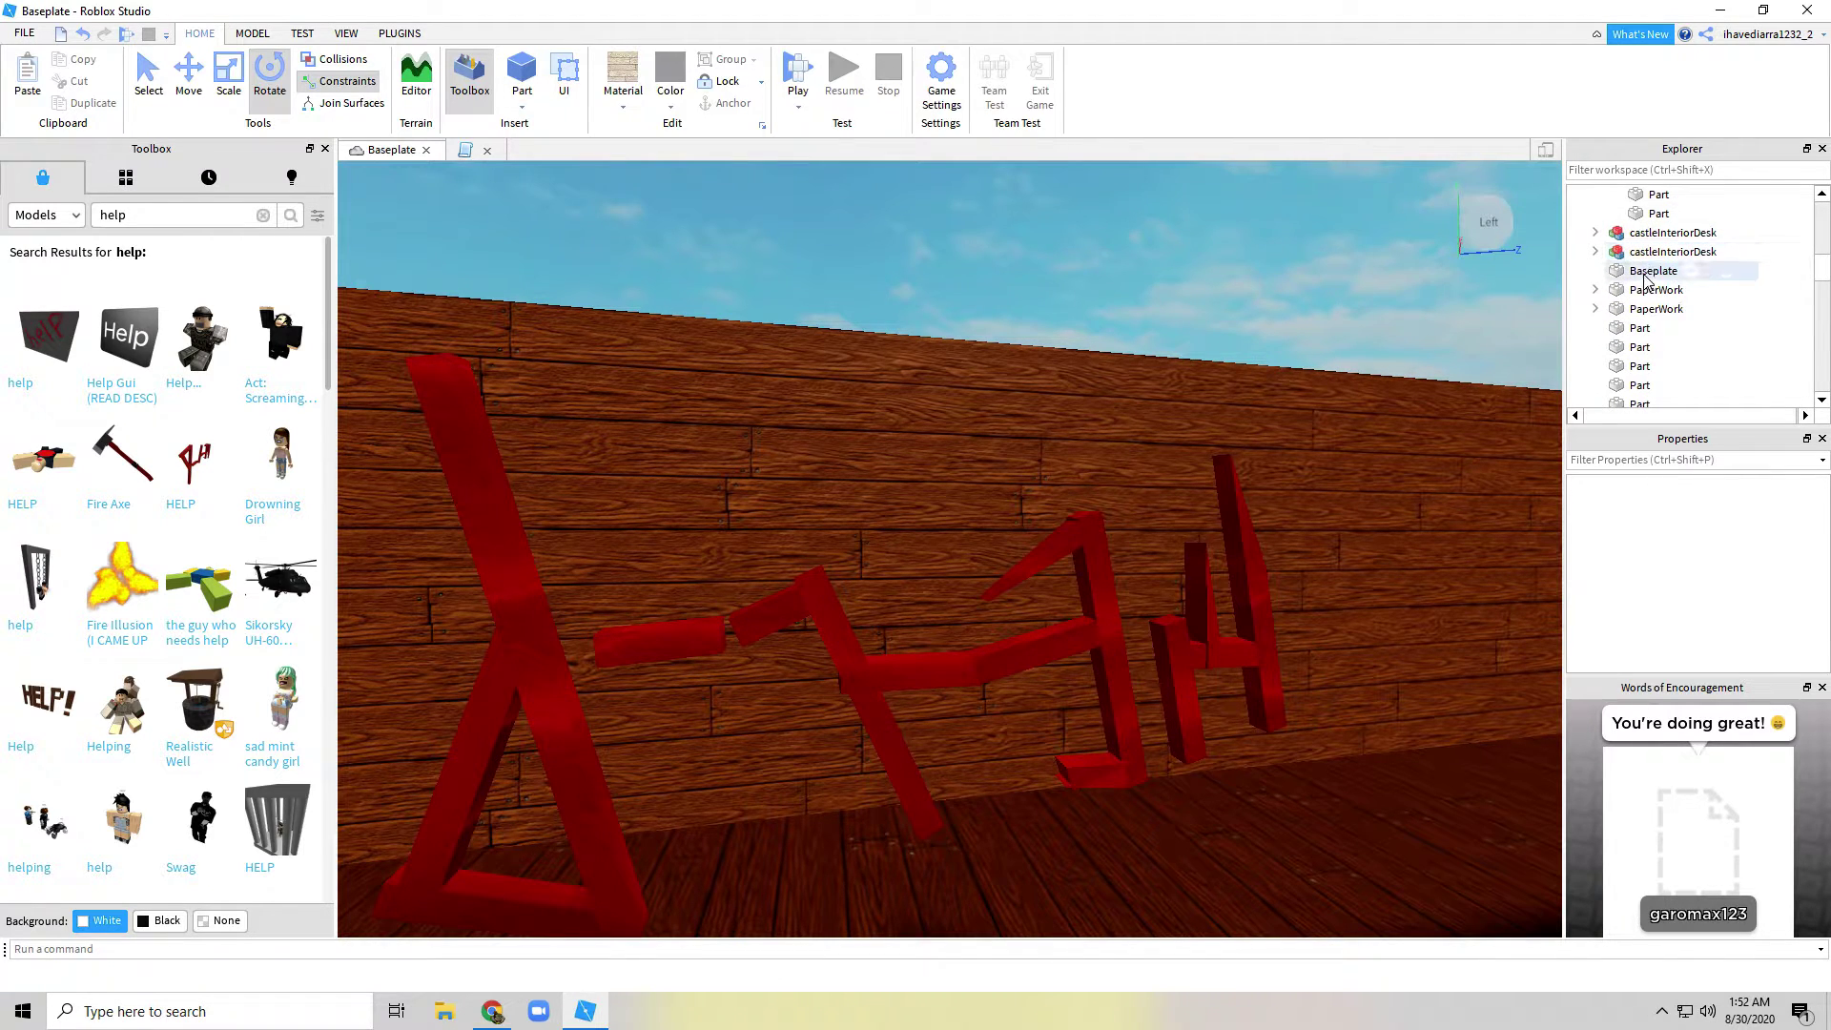
left_click(1647, 274)
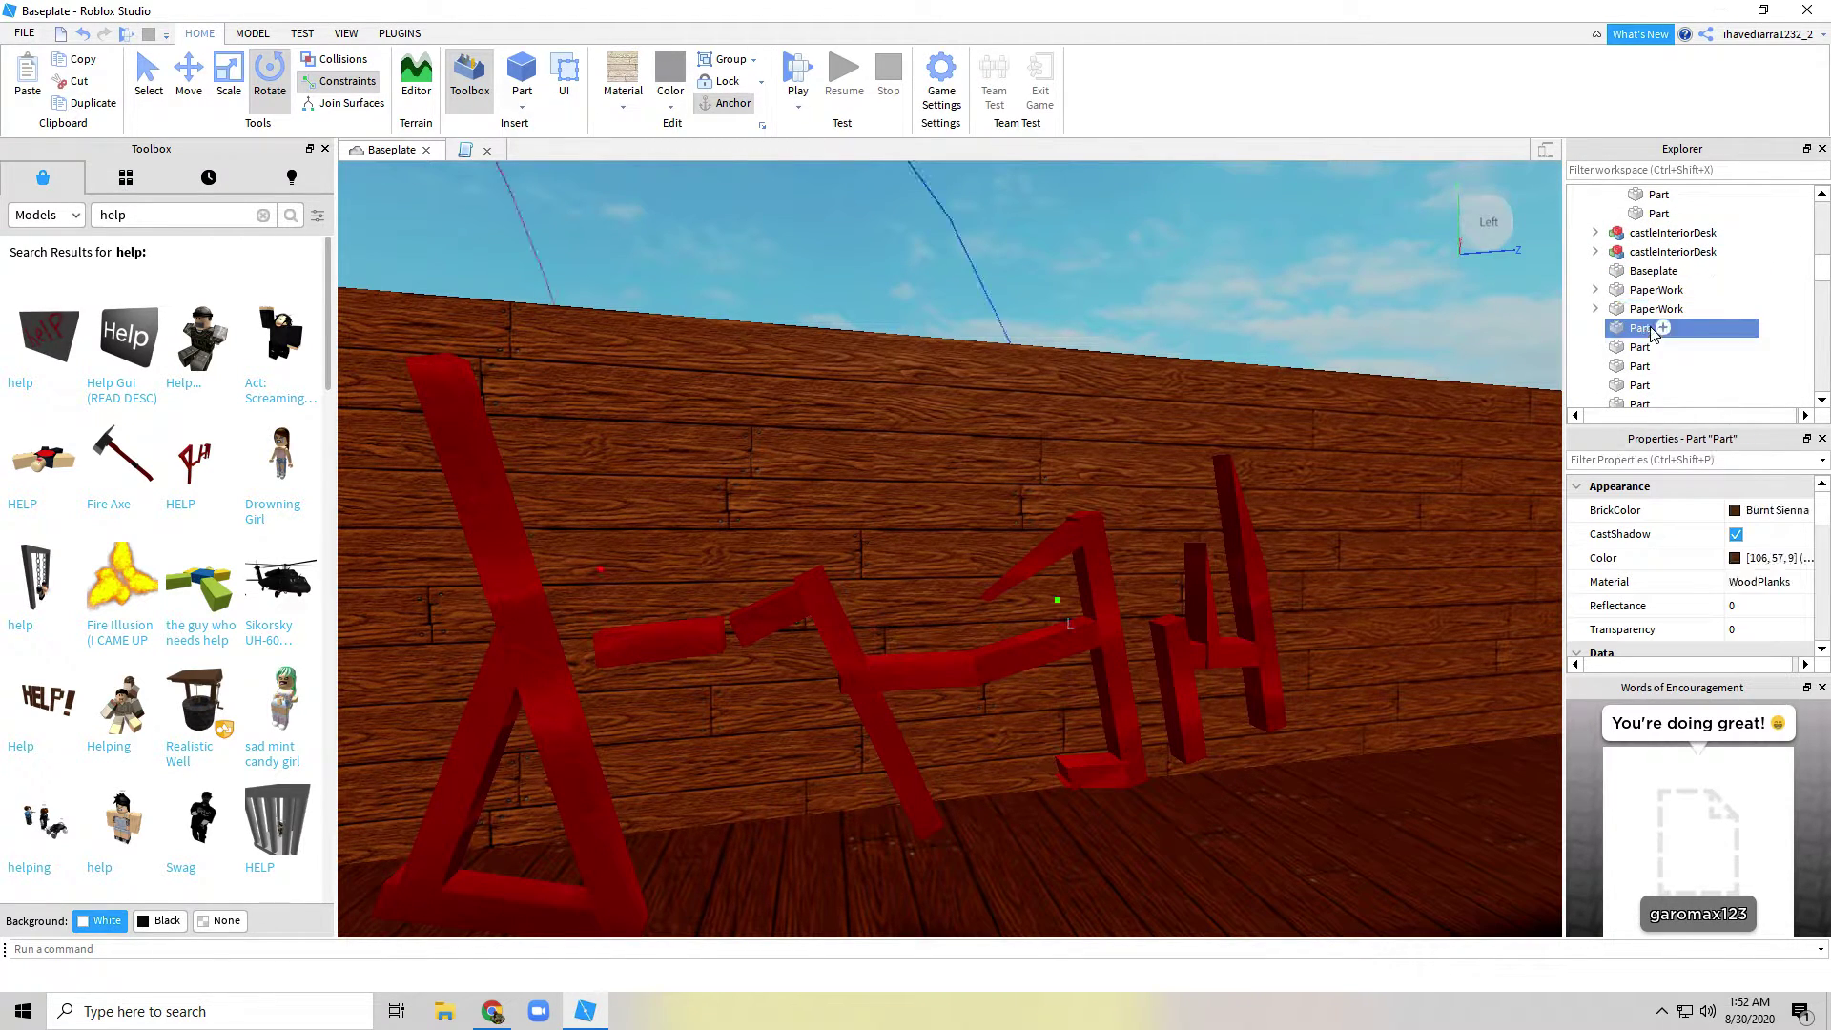
left_click(1640, 293)
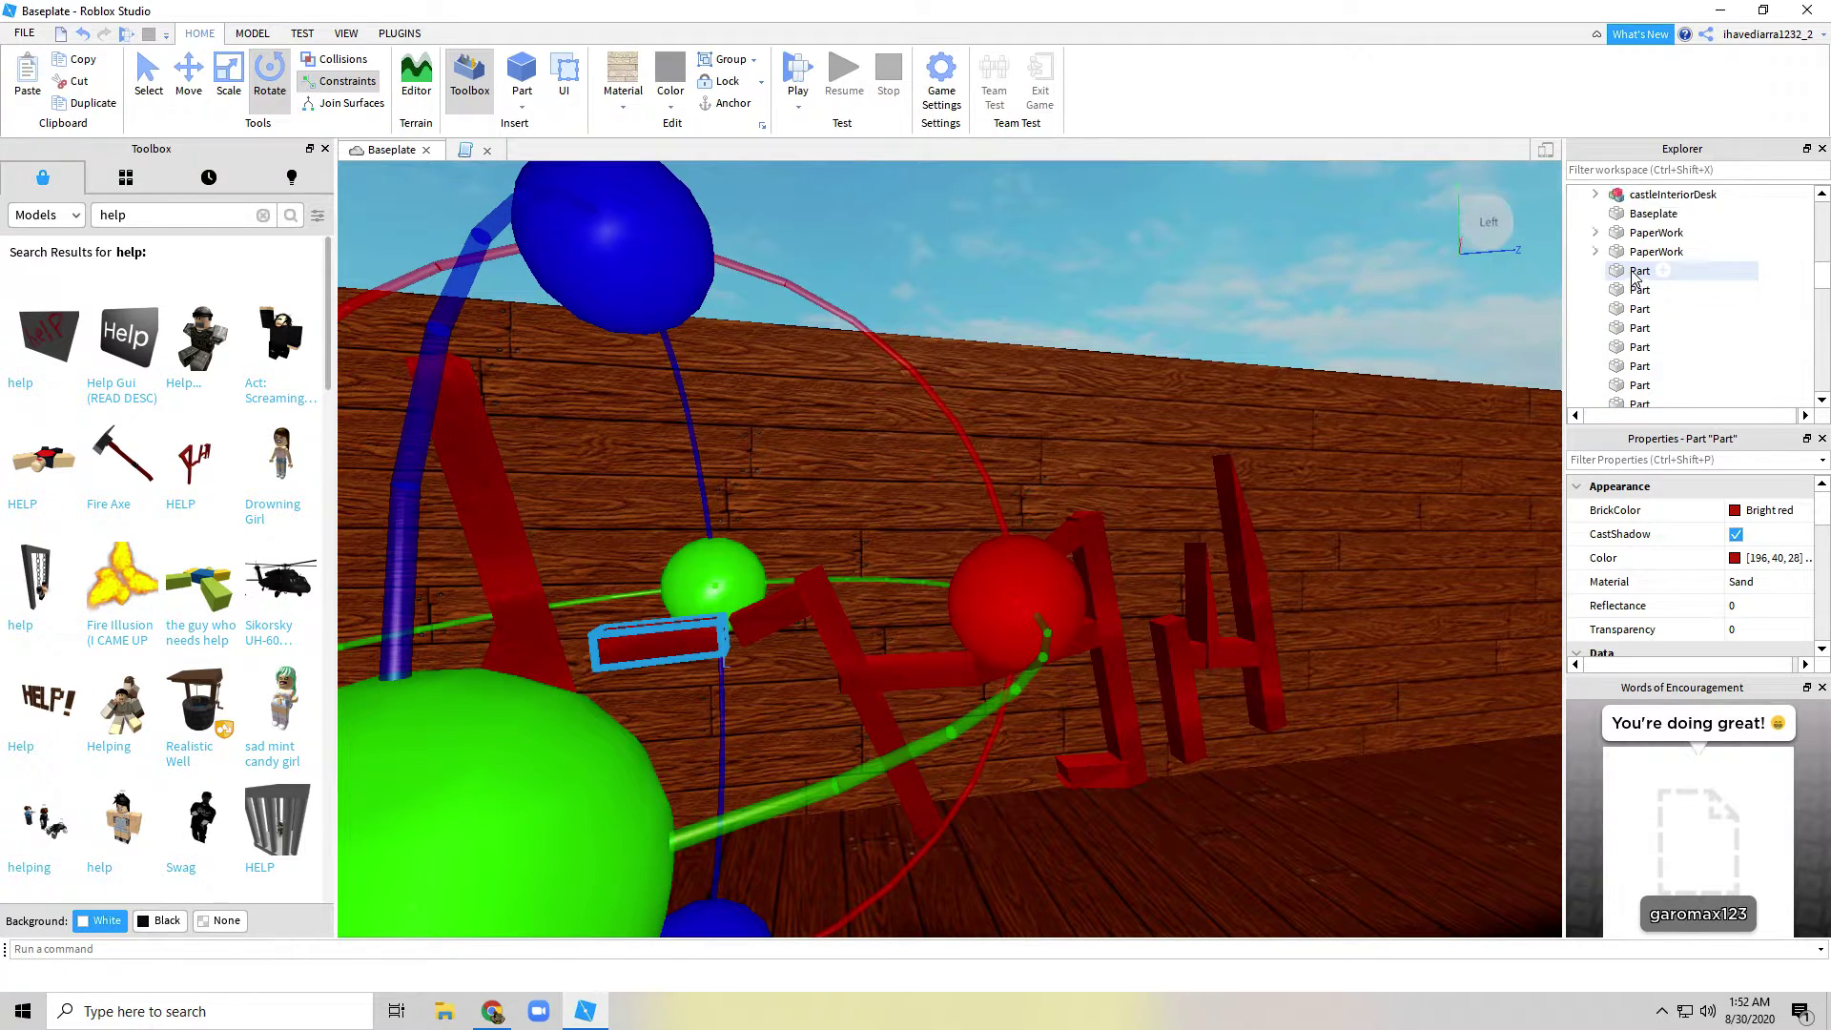
left_click(1634, 273)
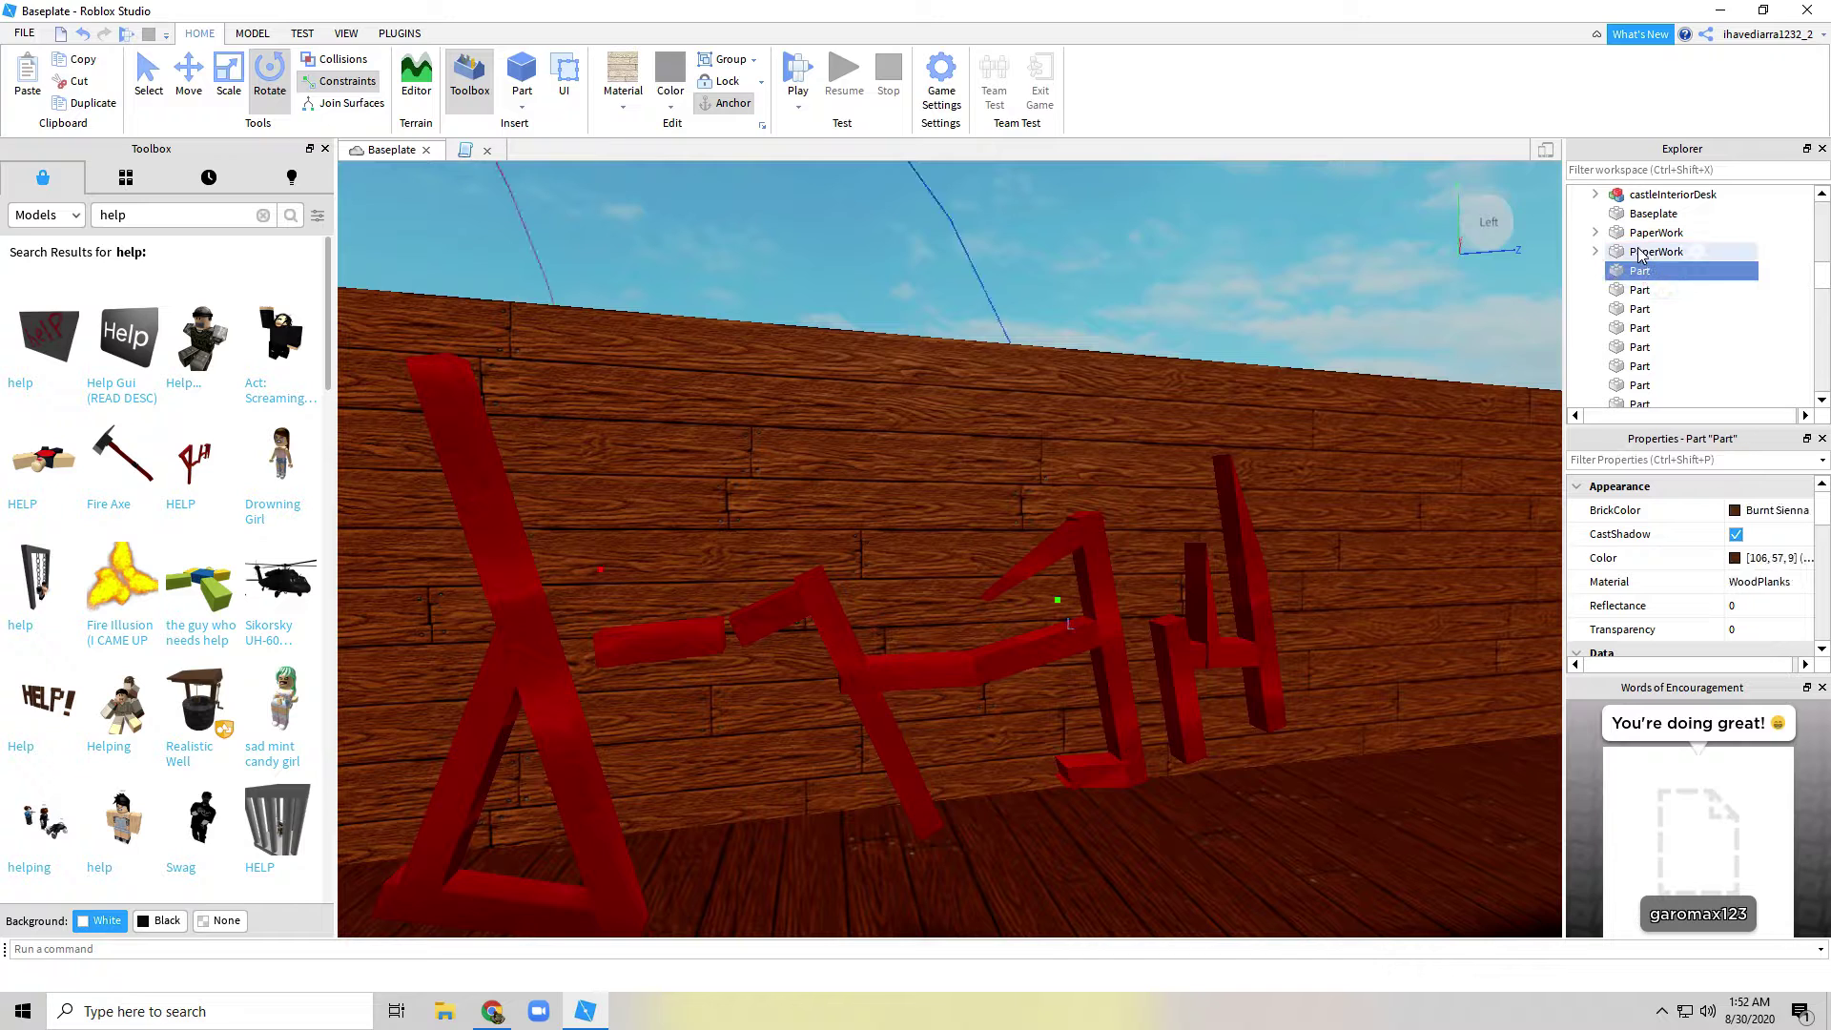
left_click(1642, 196)
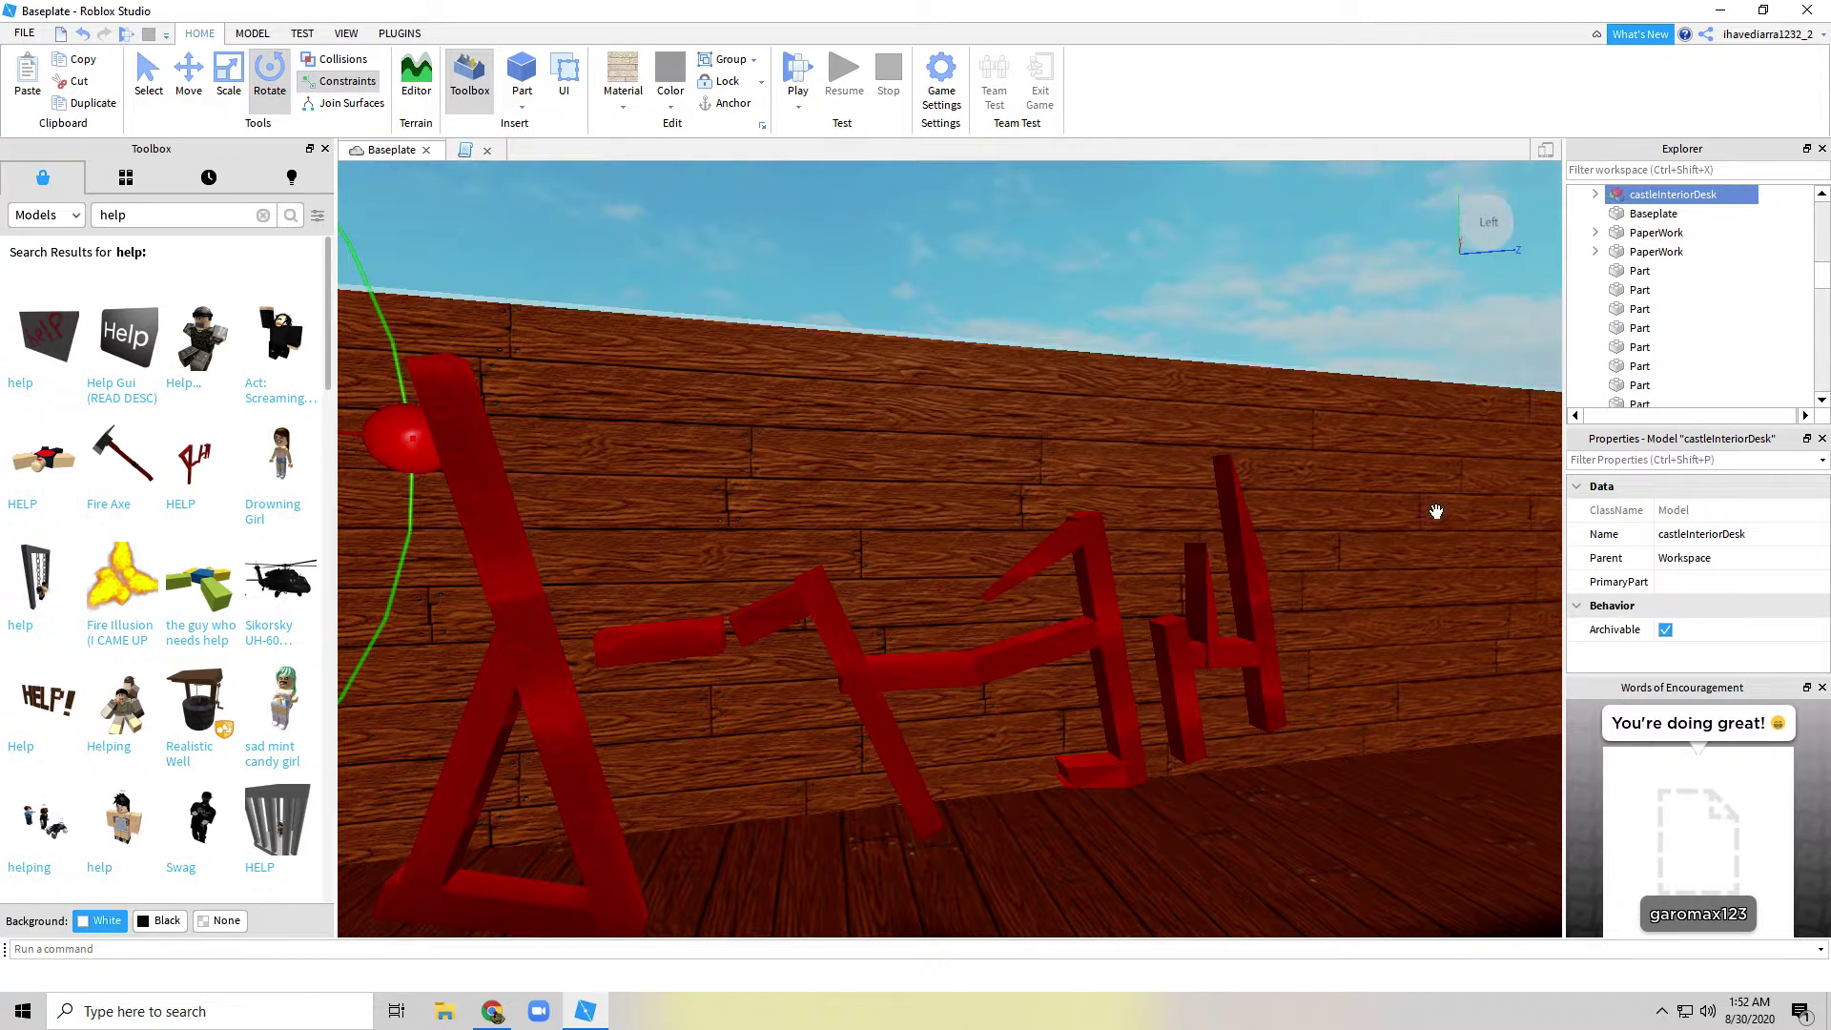
scroll(1426, 544, "down", 4)
right_click_drag(1436, 512, 1205, 514)
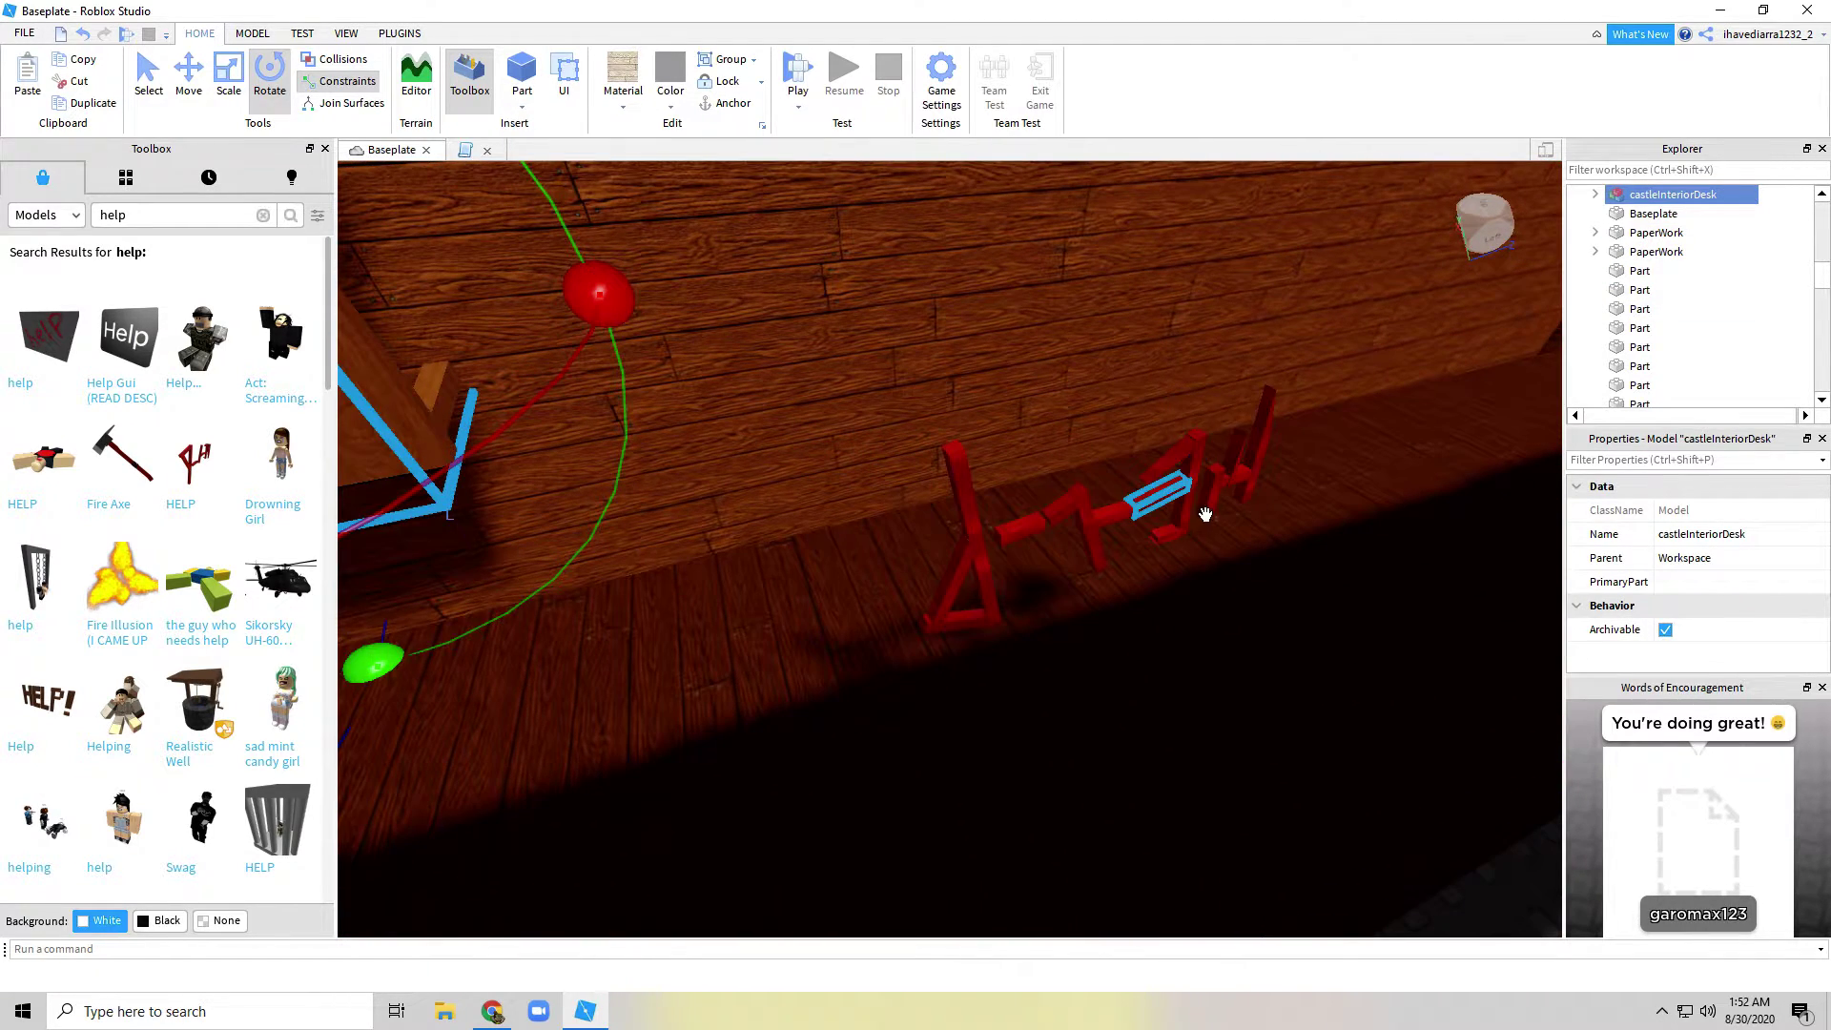
Step: Delete three red pieces from the two letters at the end of the HELP lettering farthest from the desk
left_click(1275, 495)
right_click(1273, 486)
left_click(1299, 574)
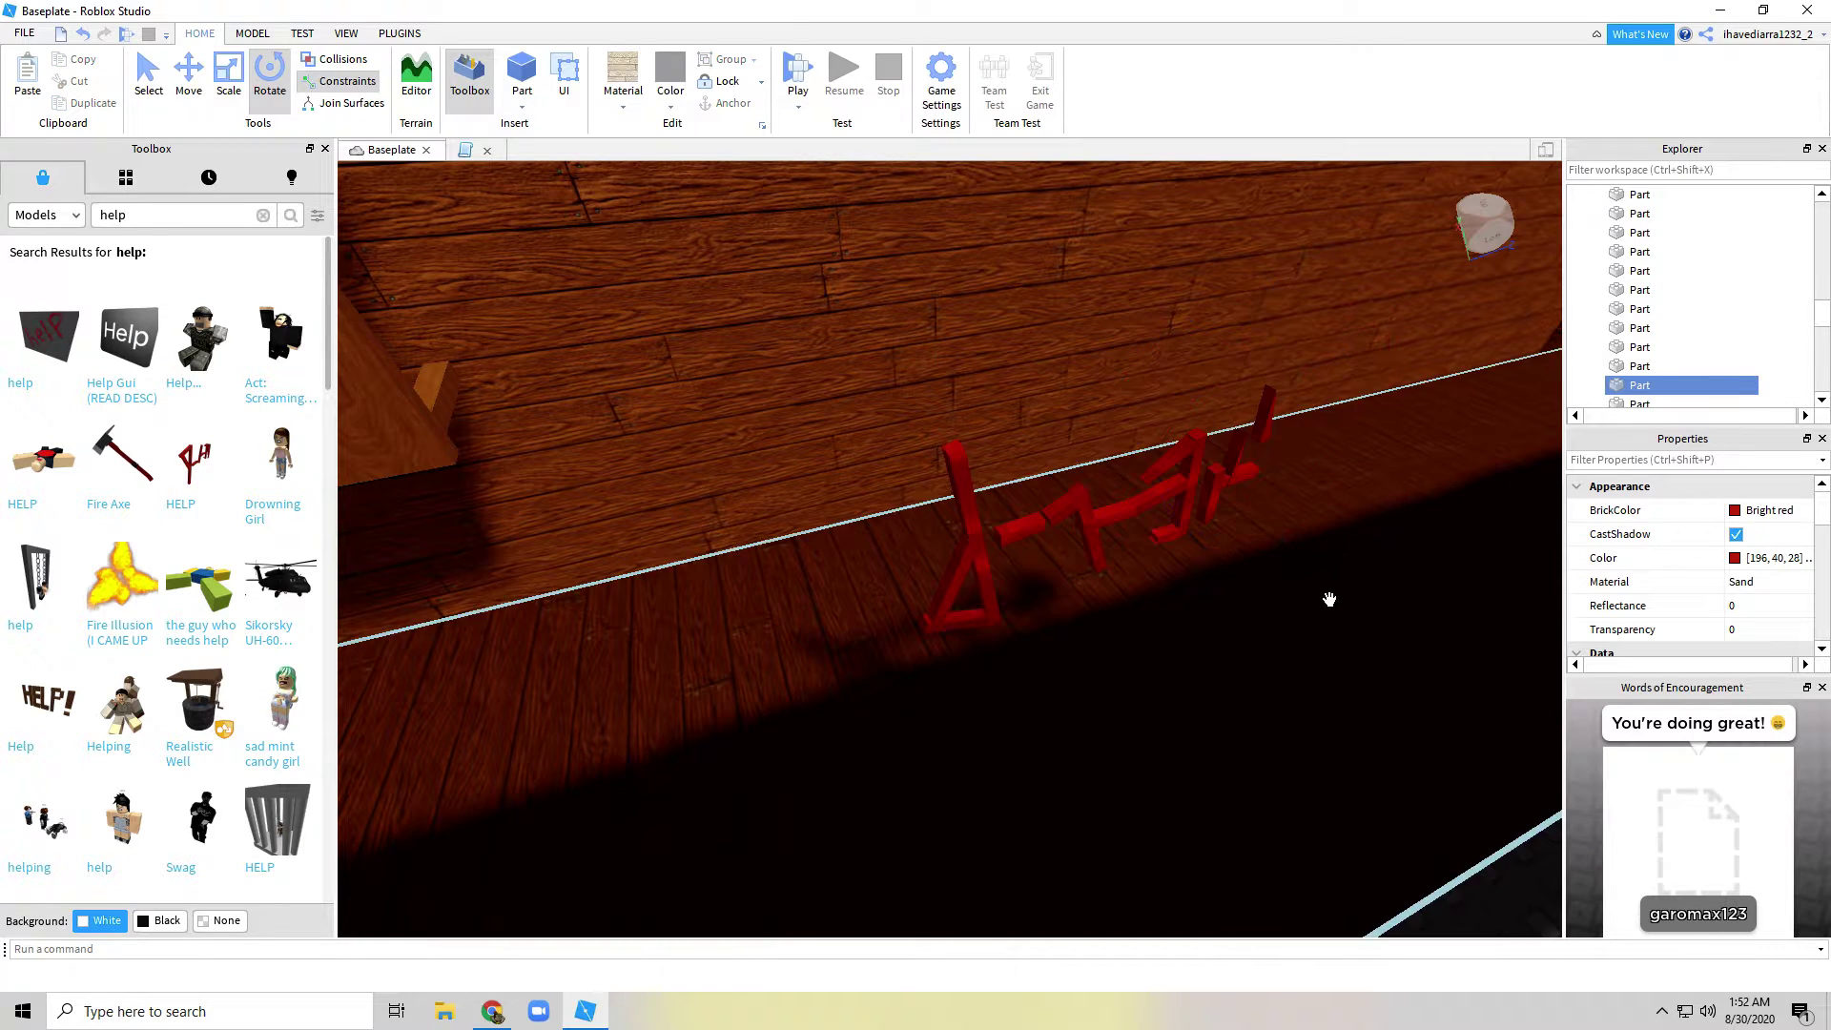
left_click(1258, 490)
right_click(1258, 490)
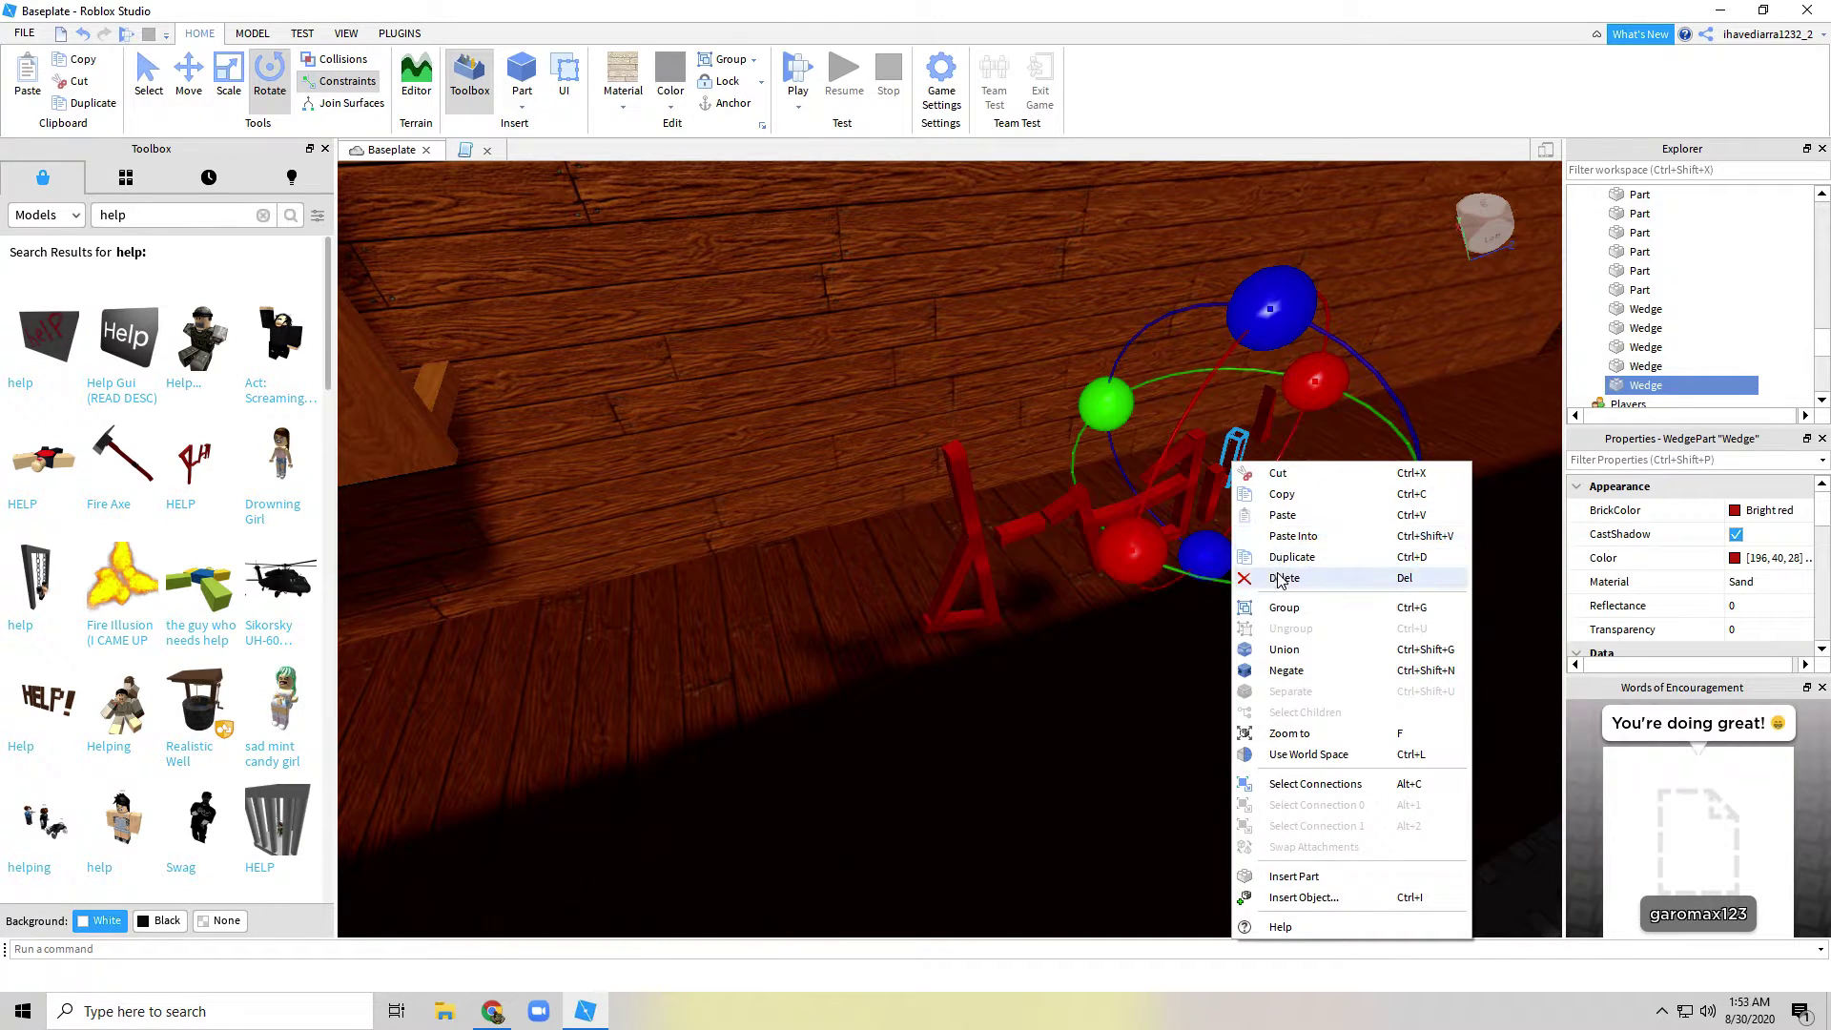
left_click(1280, 577)
left_click(1209, 520)
right_click(1208, 521)
left_click(1233, 613)
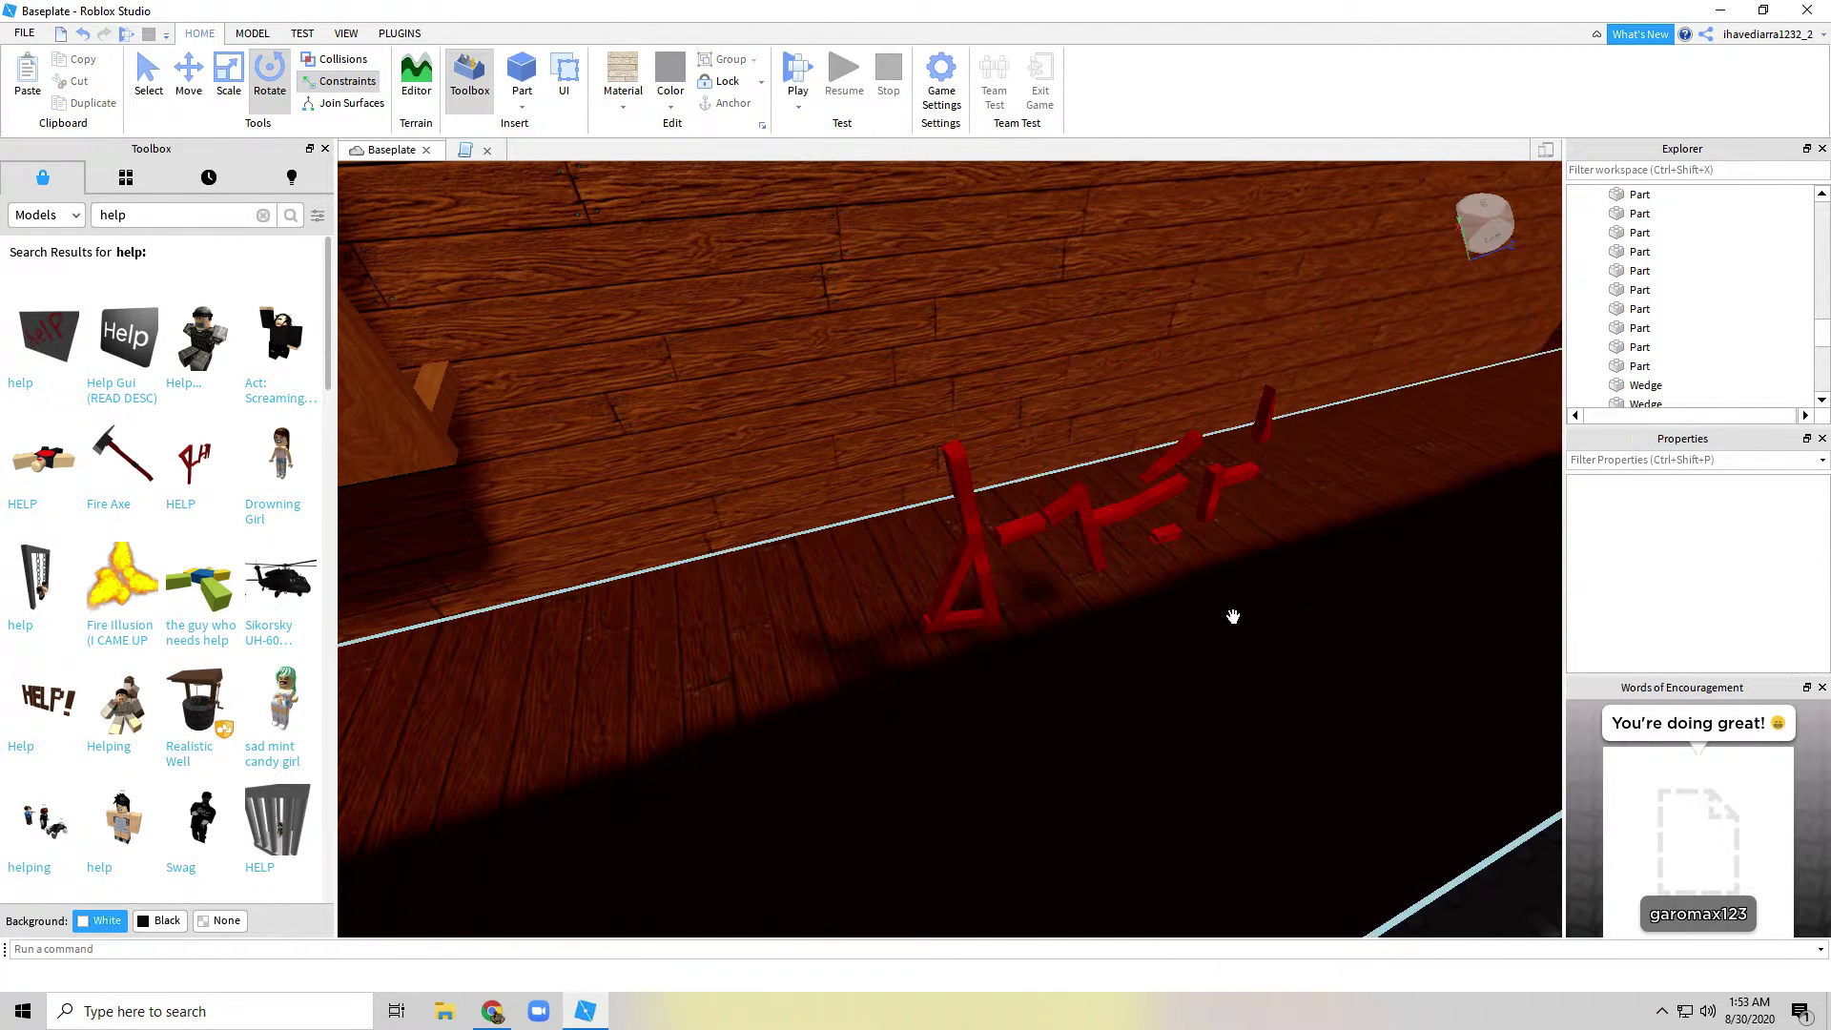
Step: Delete the two crossbar pieces and the slanted upright in the middle of the red HELP lettering
left_click(1158, 519)
right_click(1144, 503)
left_click(1168, 593)
left_click(1145, 547)
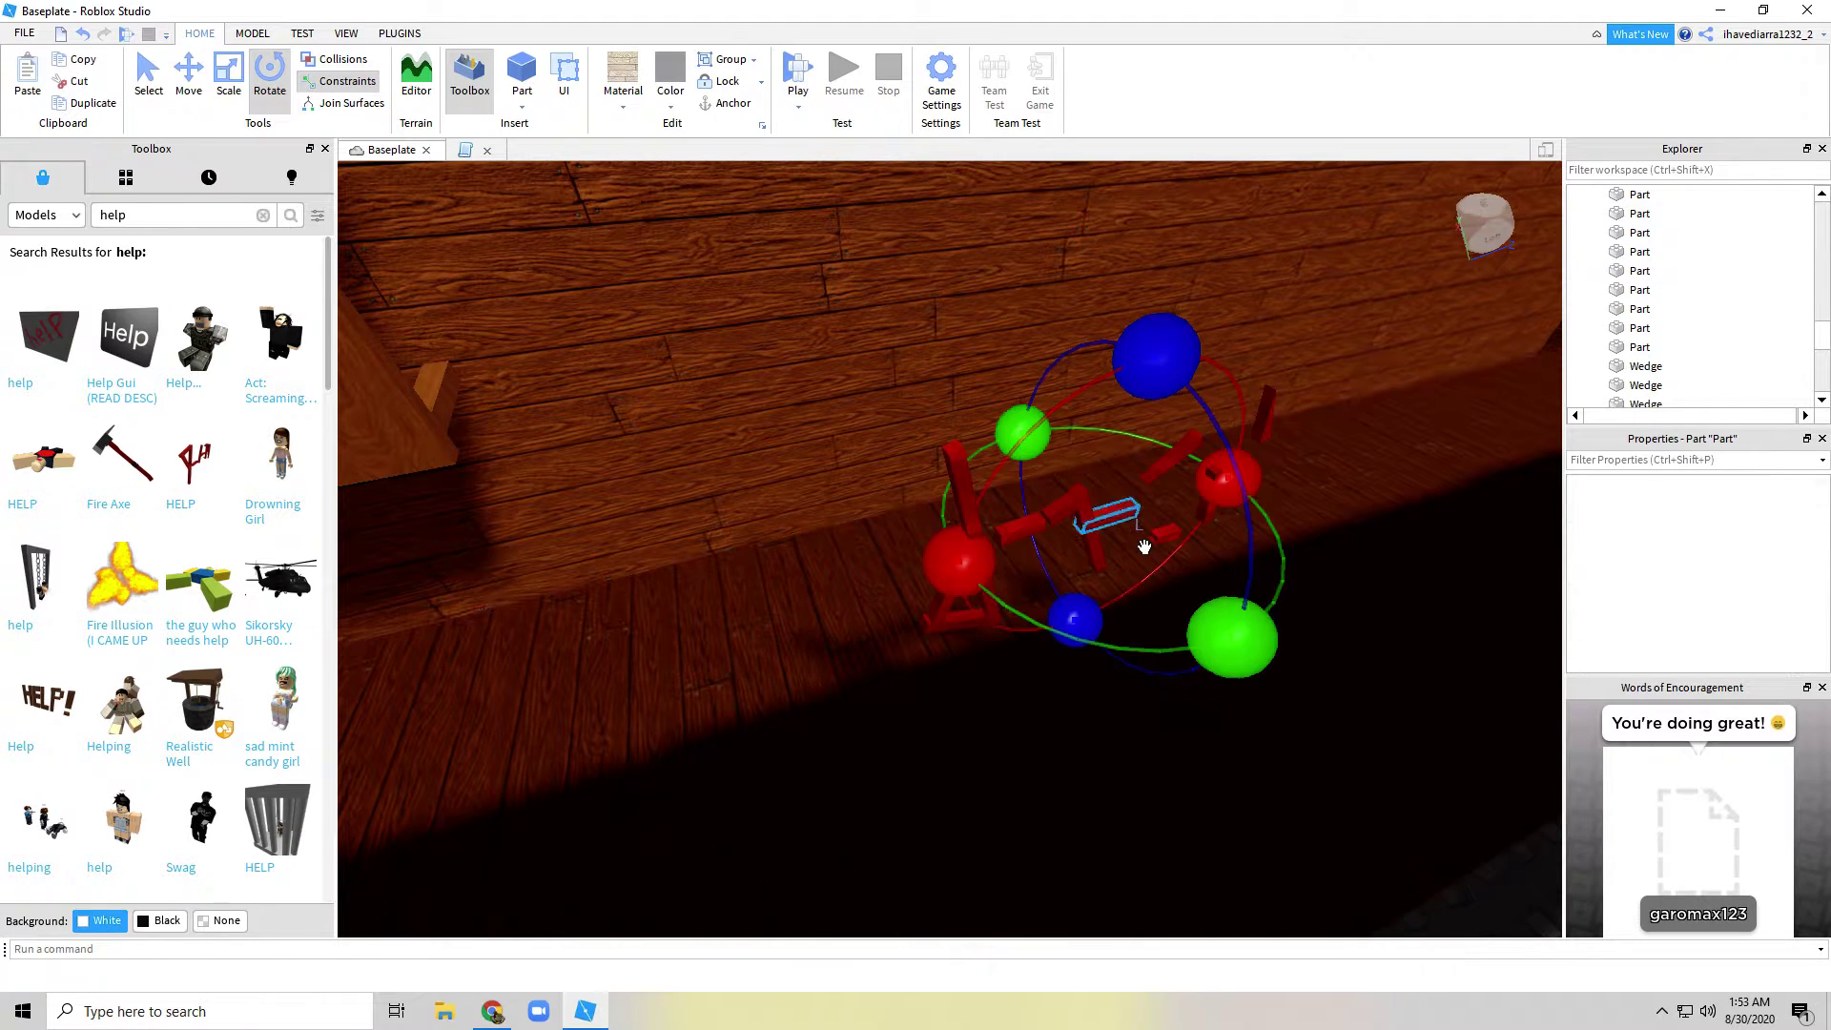
right_click(1144, 546)
left_click(1165, 634)
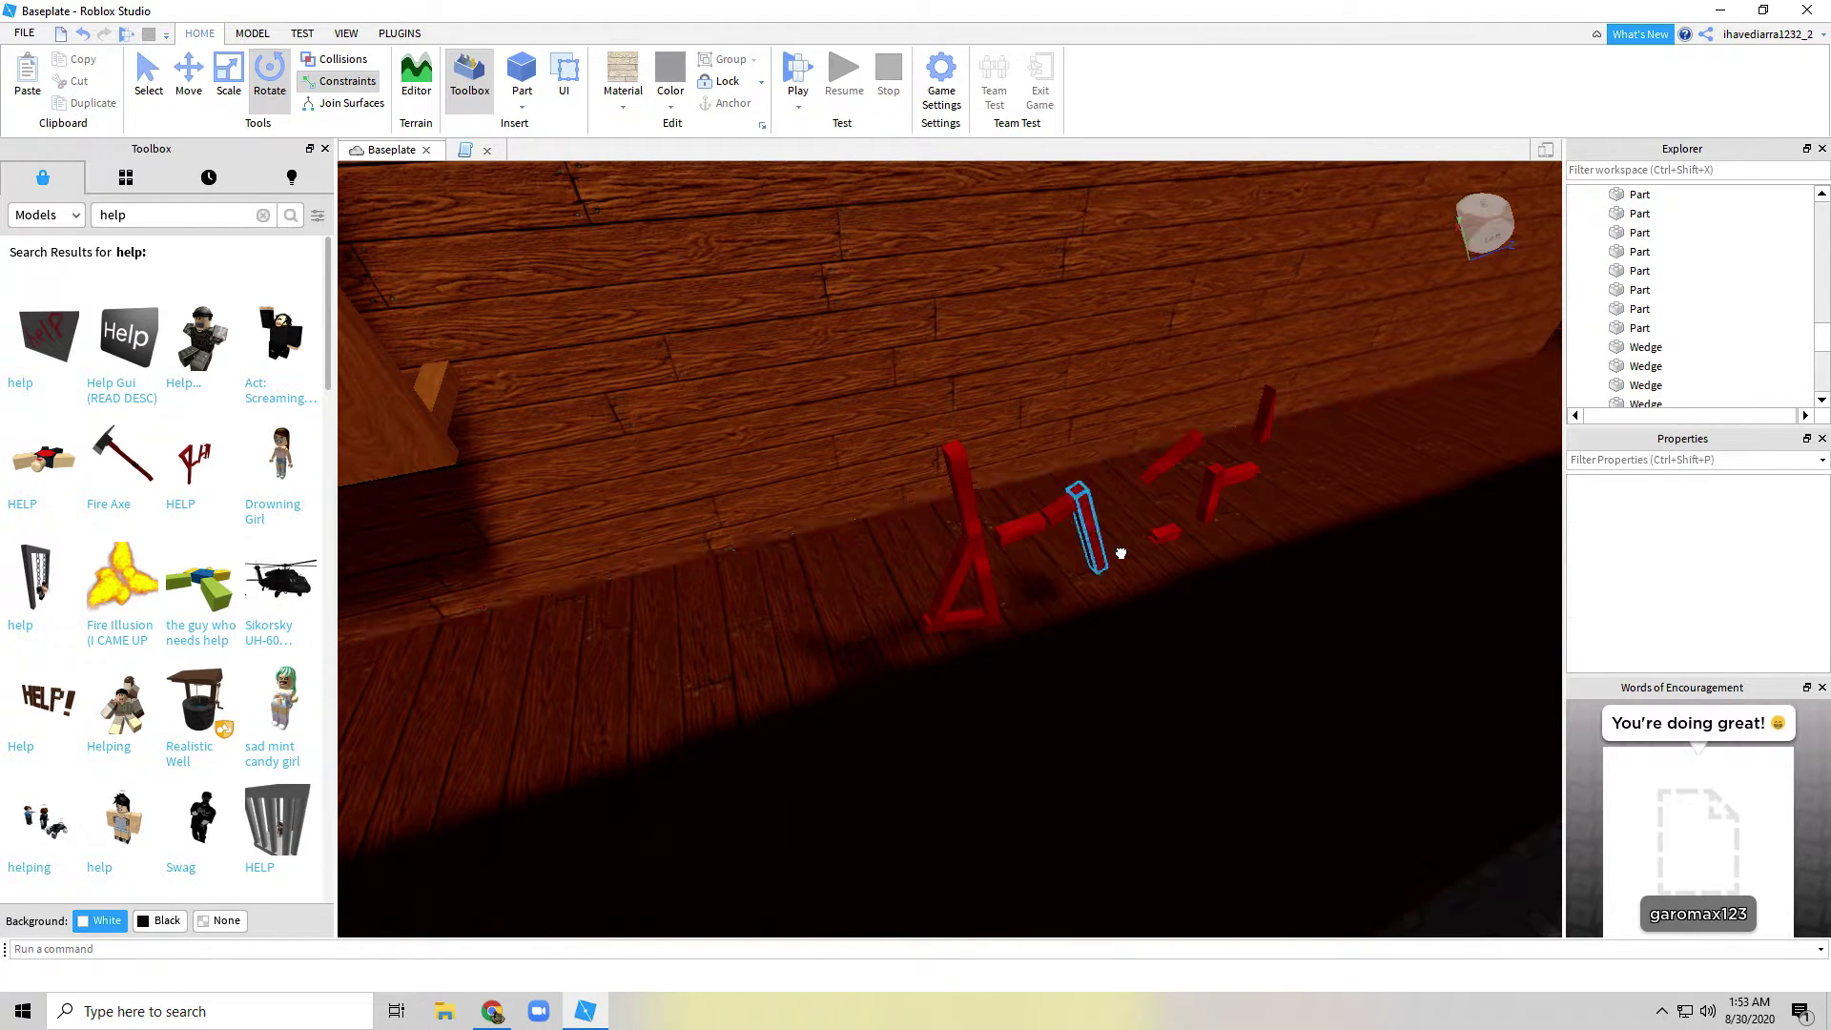
right_click(1093, 525)
left_click(1144, 639)
Step: Delete the two short red bars beside the letter nearest the desk
left_click(1054, 506)
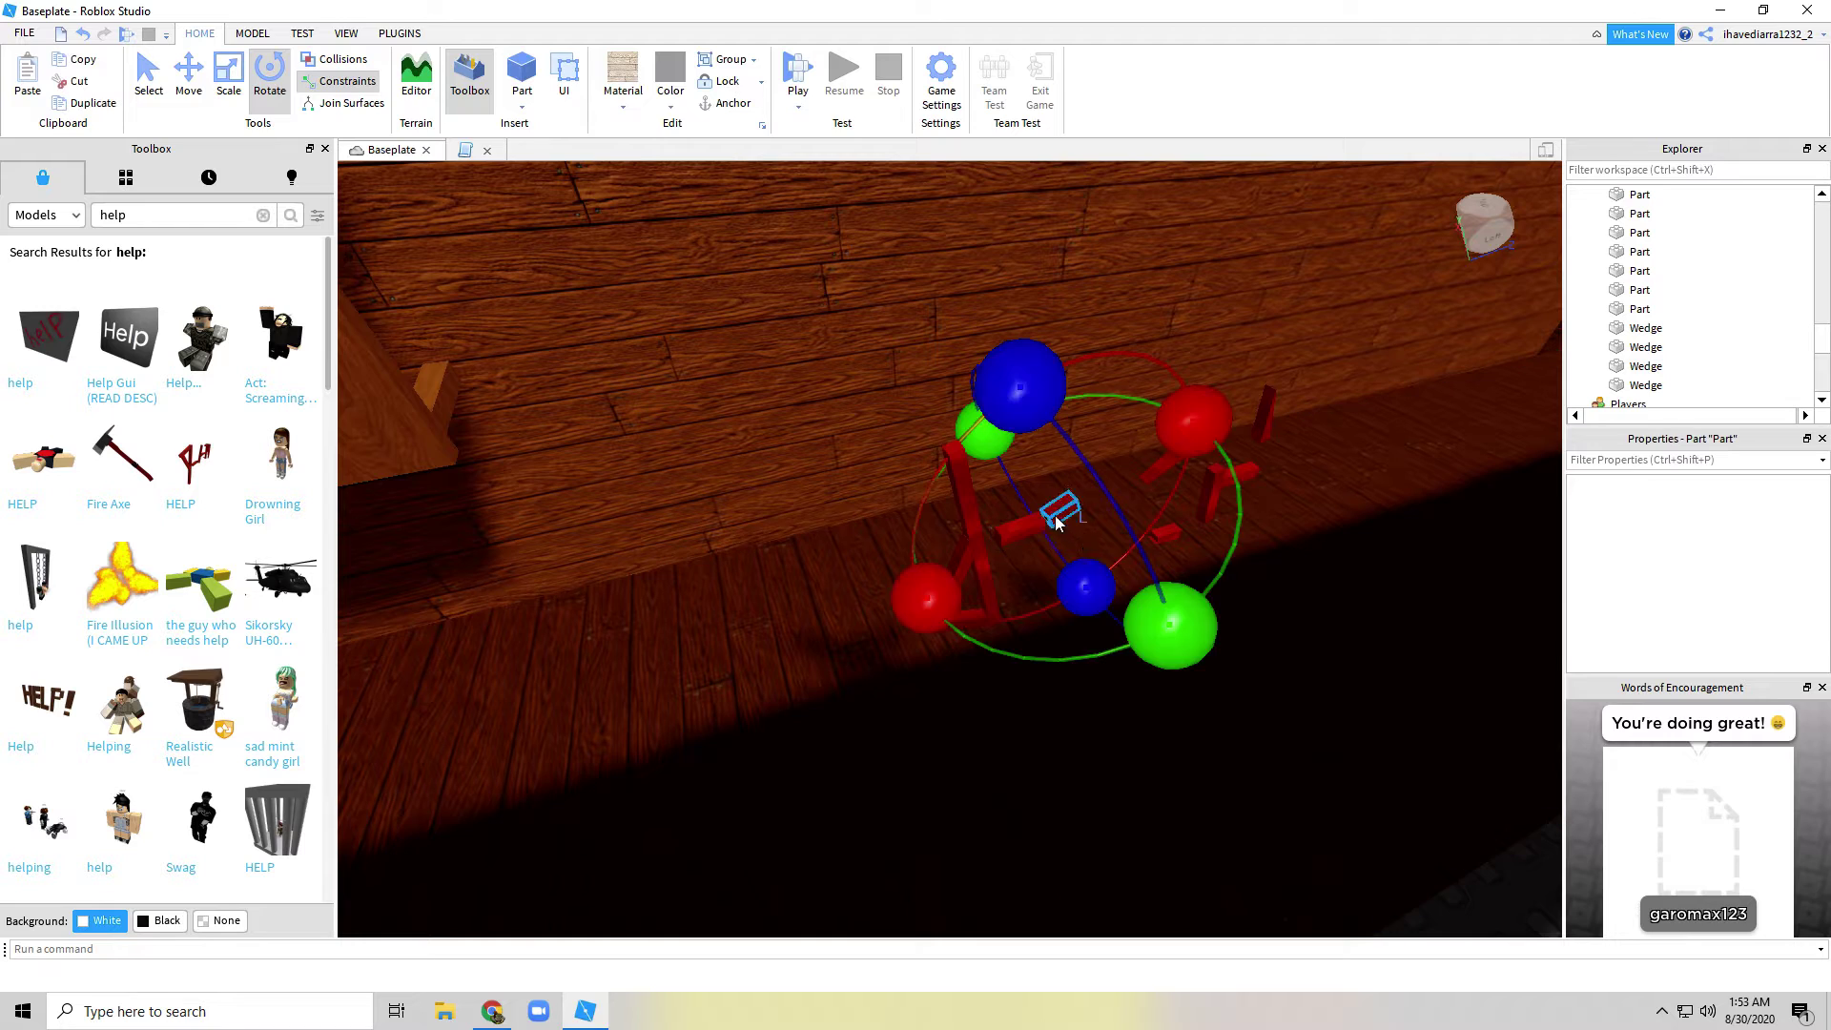
right_click(1055, 515)
left_click(1114, 633)
left_click(1017, 532)
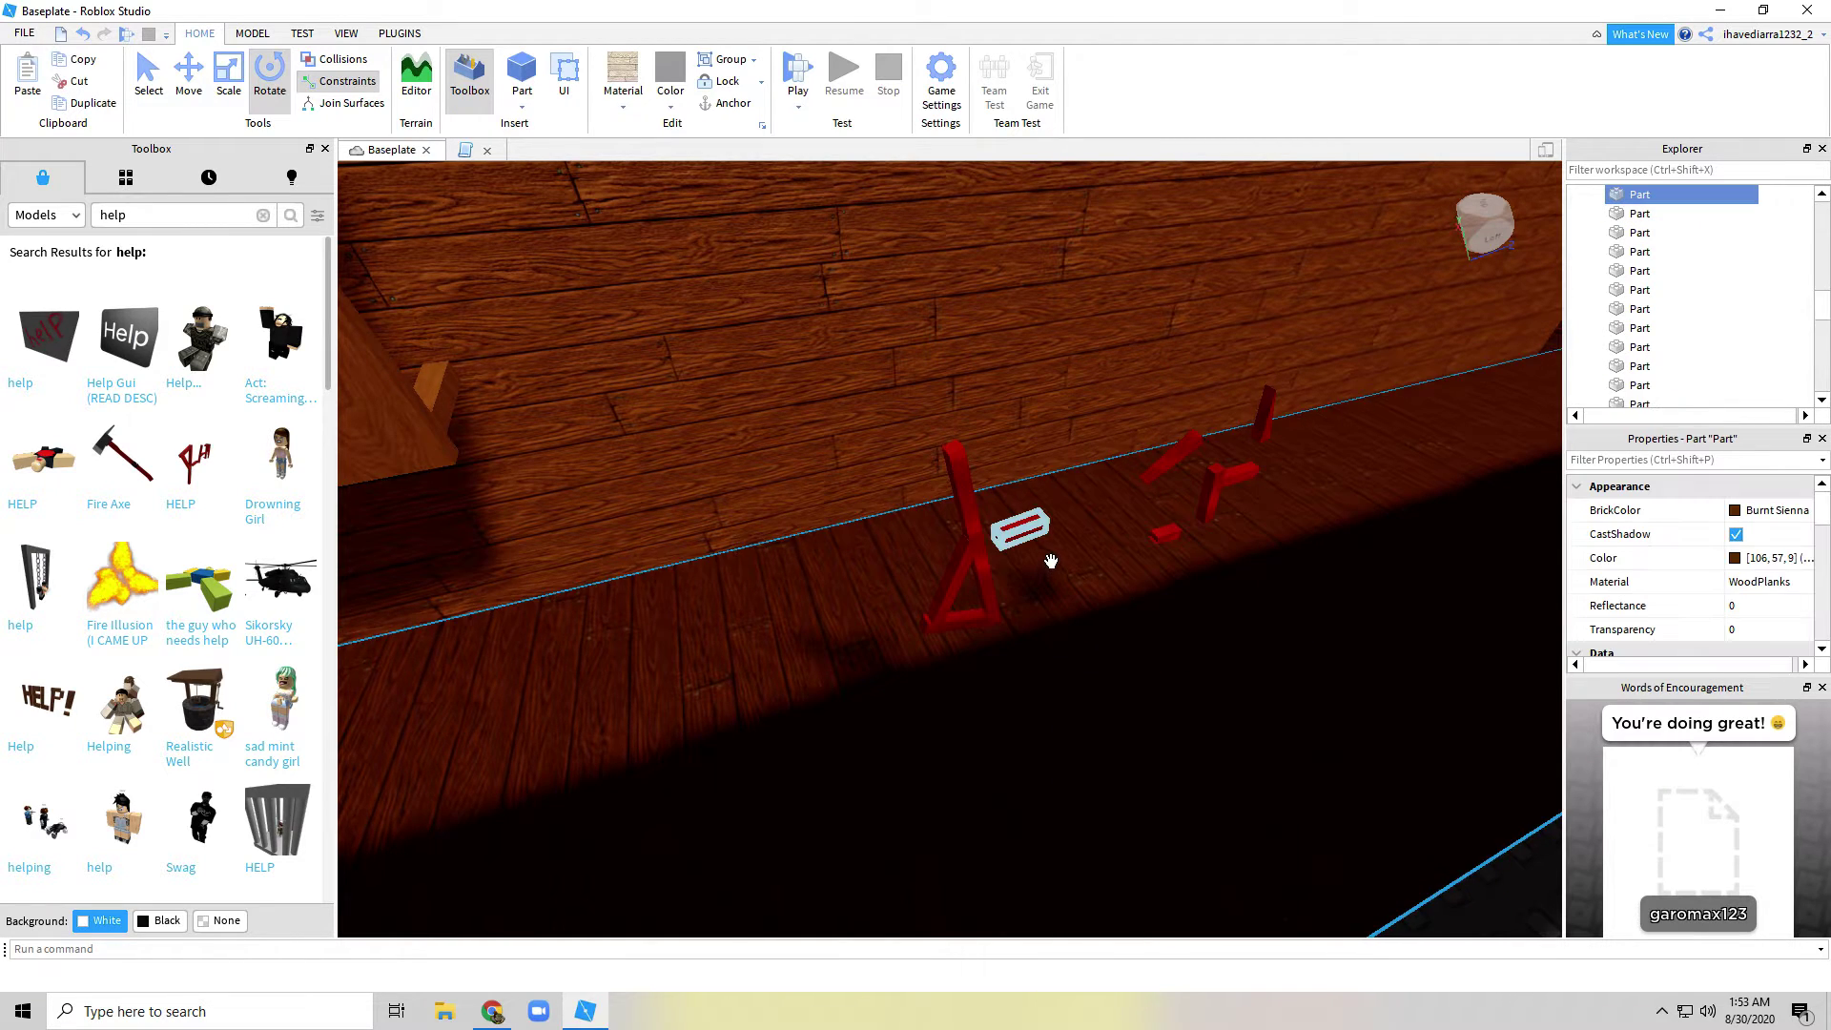
right_click(1020, 535)
left_click(1073, 648)
Step: Delete the long upright, the slanted leg and the base bar of the red letter nearest the desk
left_click(982, 572)
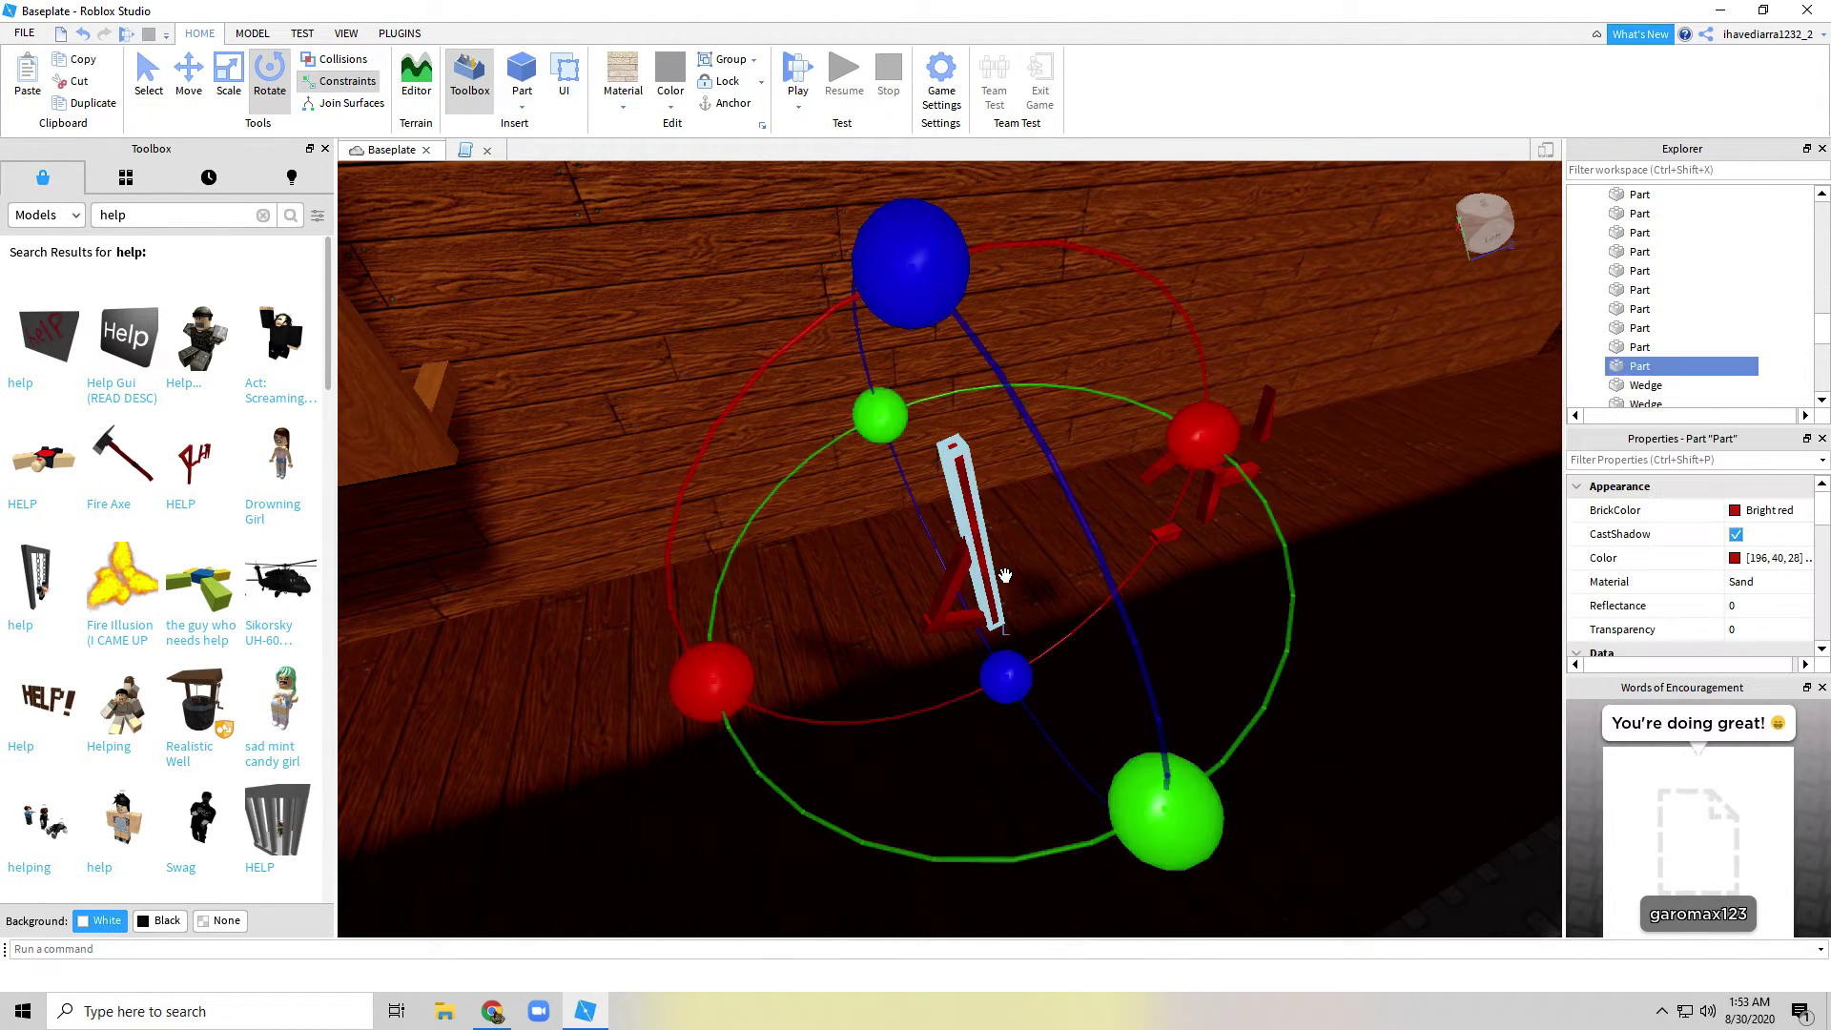
right_click(977, 549)
left_click(1018, 662)
left_click(988, 613)
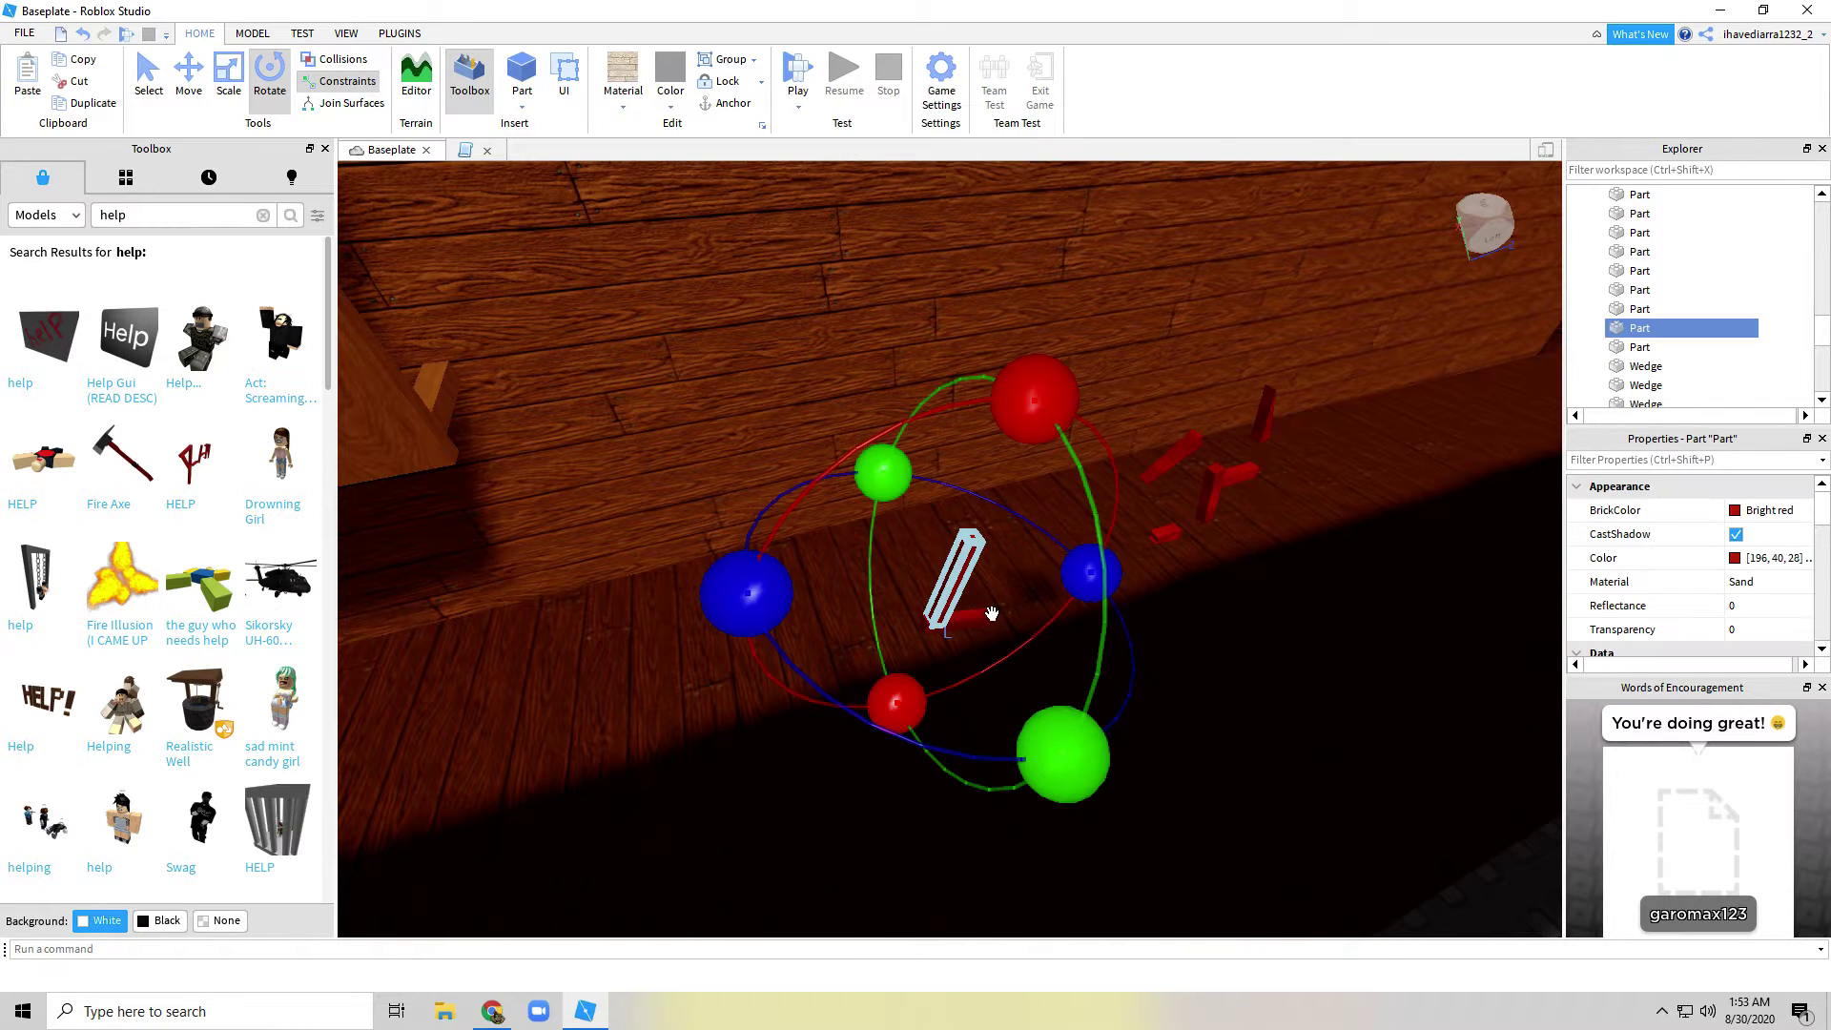
right_click(964, 582)
left_click(1011, 221)
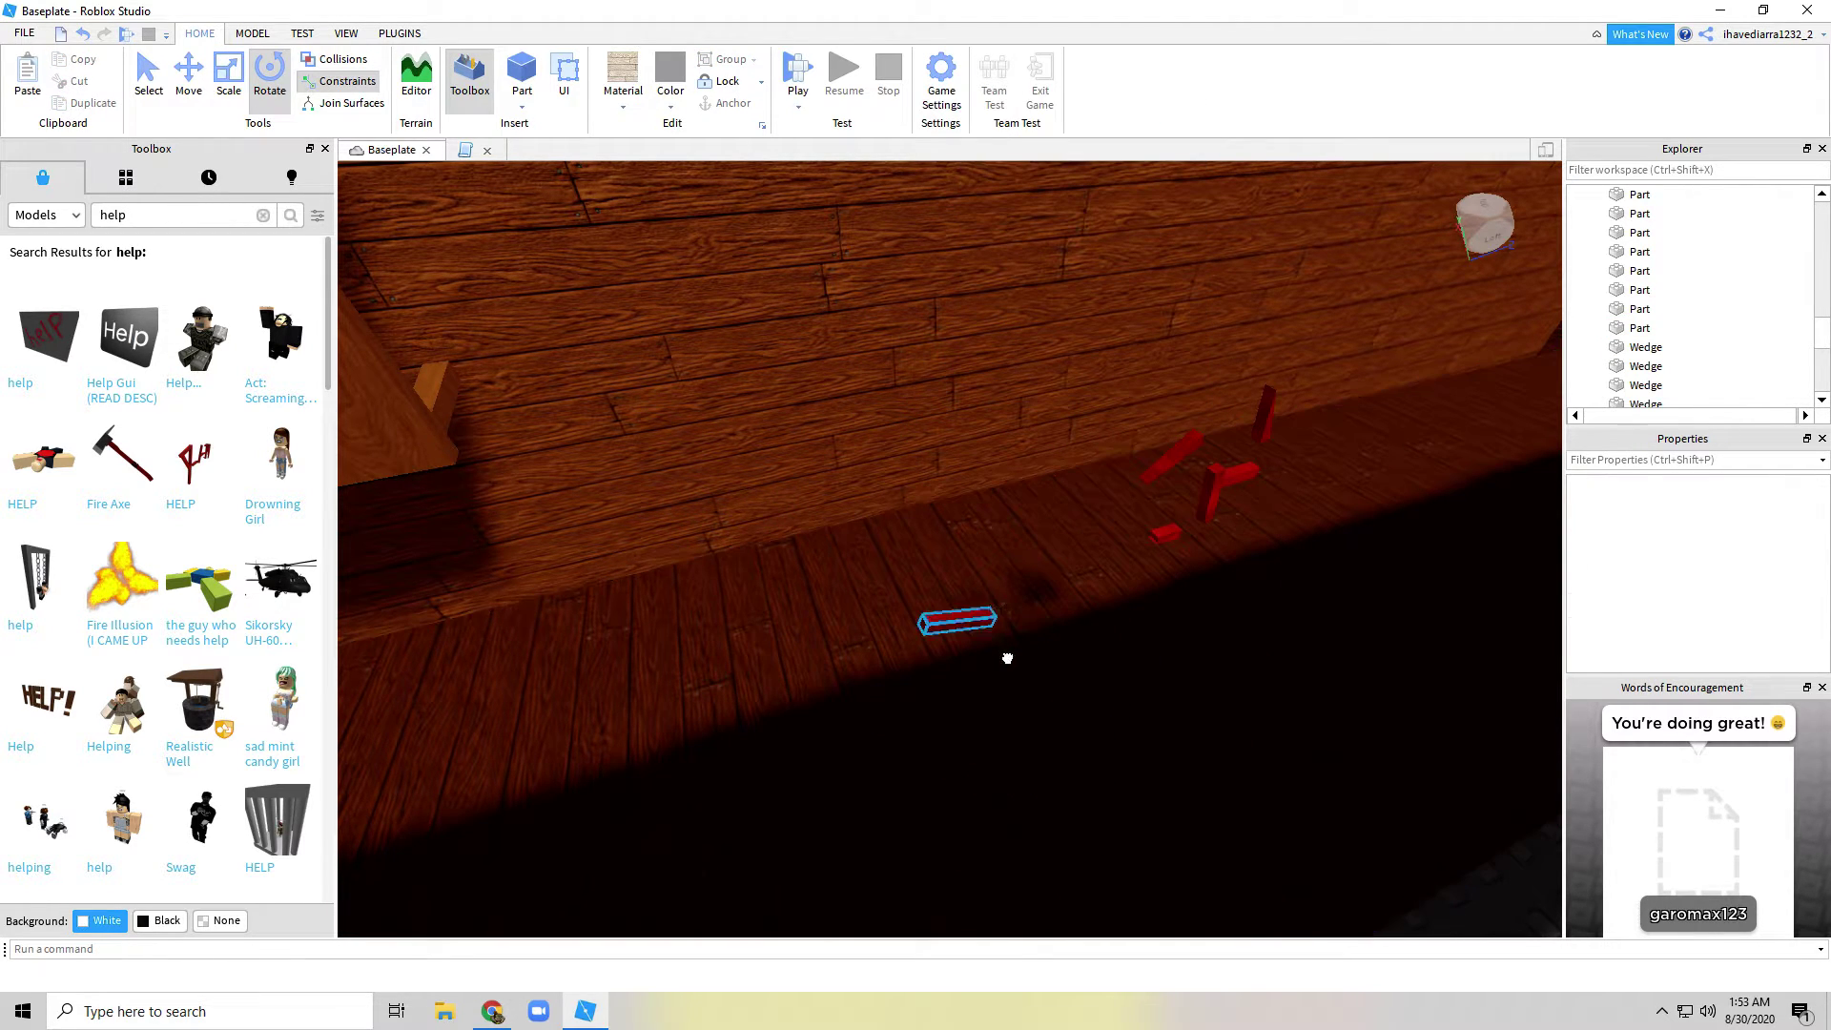
left_click(964, 621)
right_click(979, 625)
left_click(1023, 274)
Step: Delete the two joined red parts, crossbar and short upright, of the letter farthest from the desk
left_click(1236, 475)
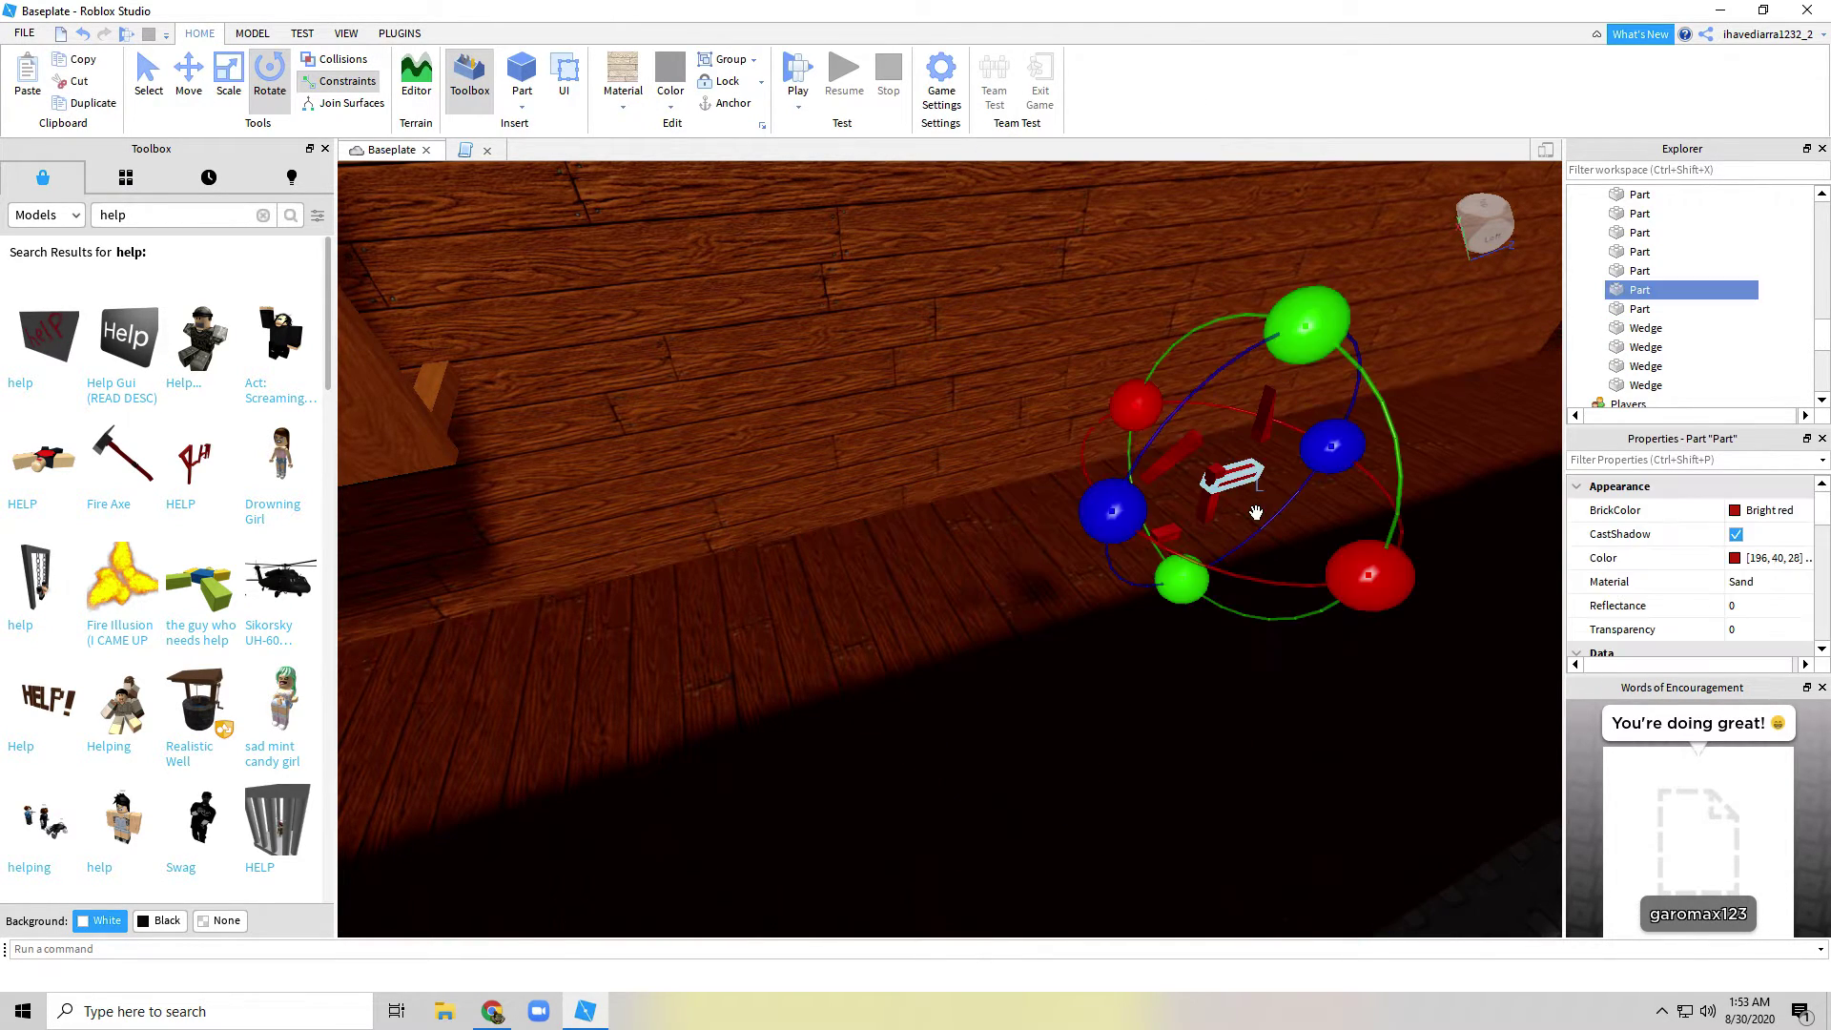
right_click(1230, 484)
left_click(1275, 600)
left_click(1238, 524)
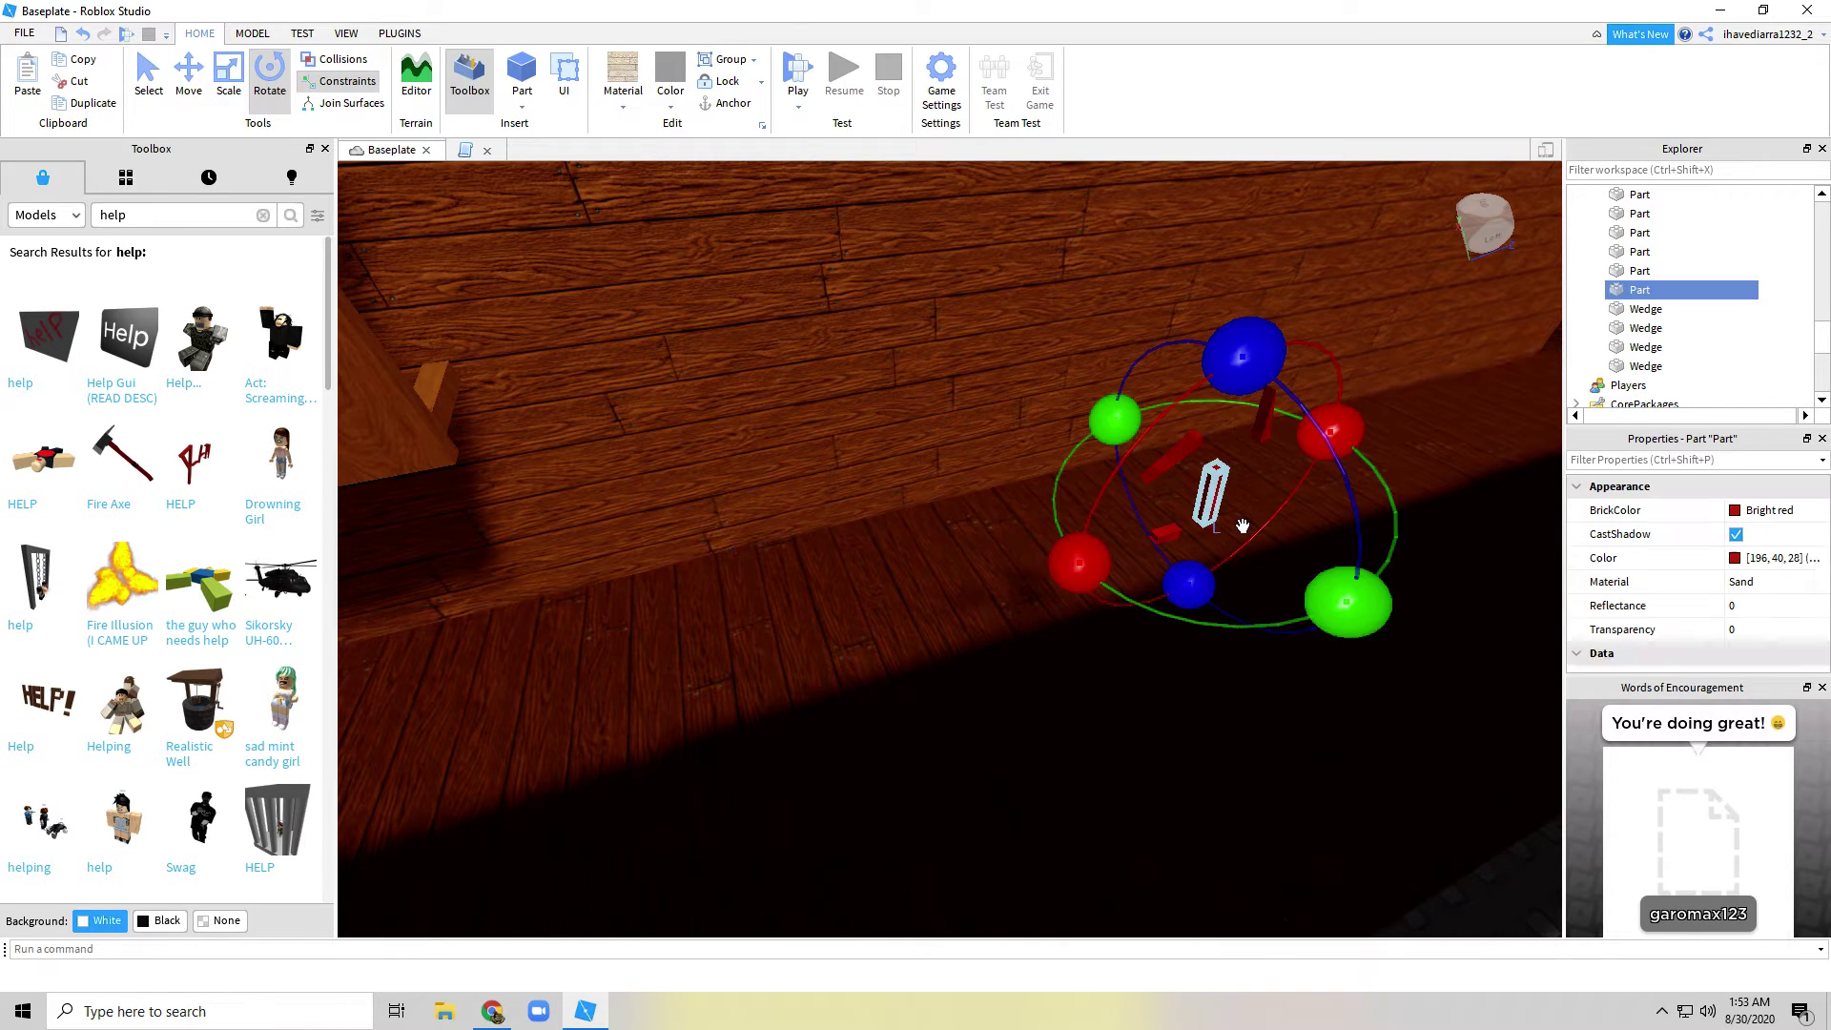
right_click(1212, 486)
left_click(1273, 611)
Step: Delete the remaining red wedges of the HELP lettering and view the cleared corridor lengthwise
left_click(1165, 530)
right_click(1161, 534)
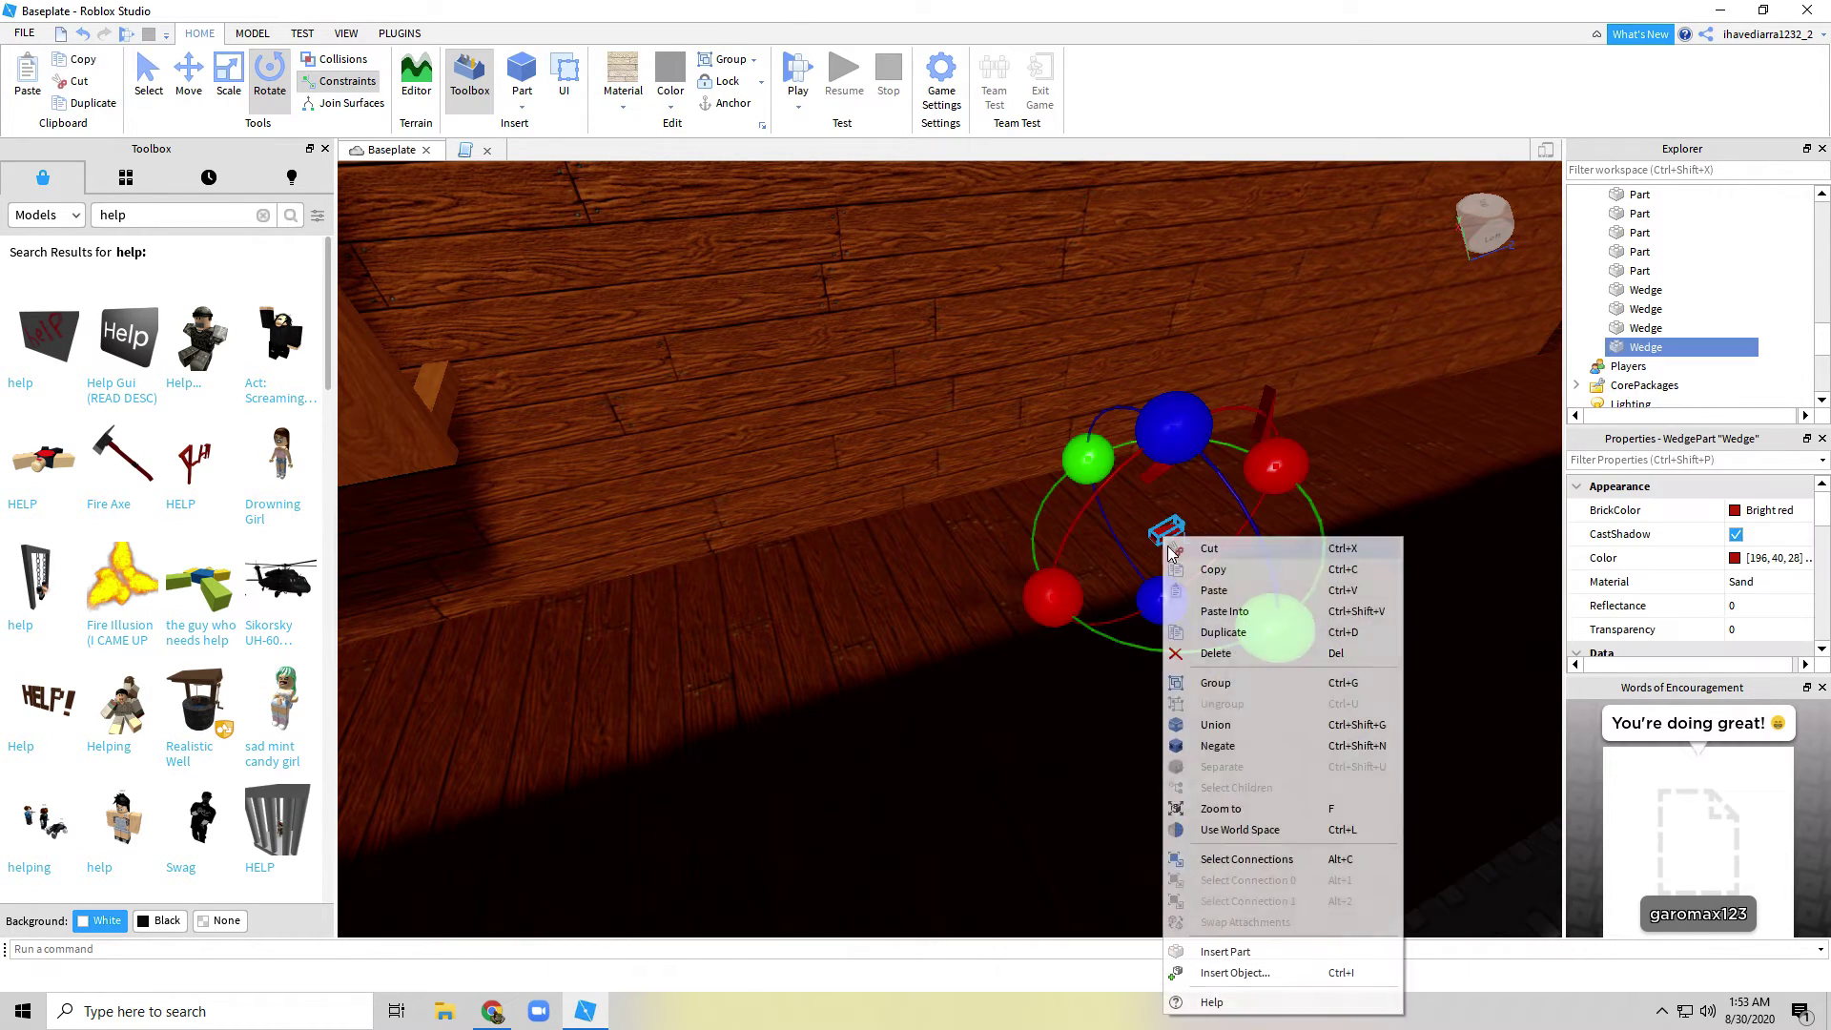
left_click(1206, 652)
left_click(1192, 492)
right_click(1165, 466)
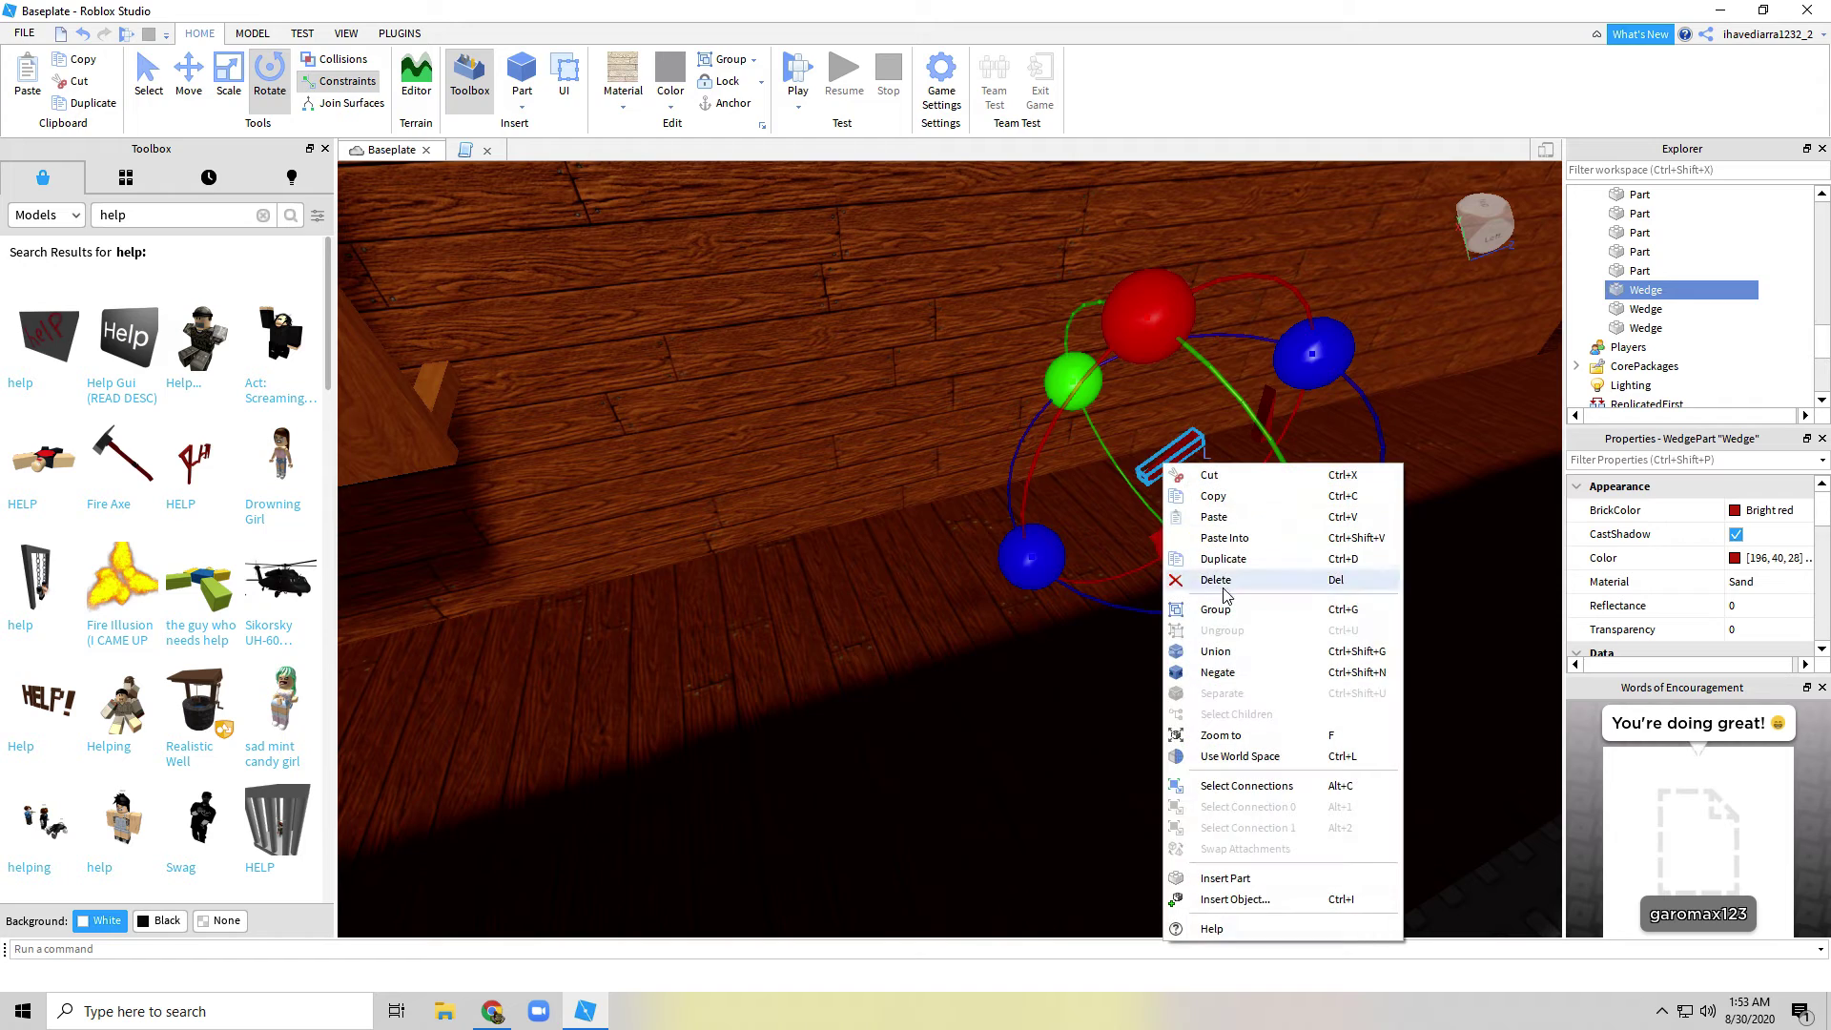
left_click(1204, 584)
right_click(1148, 527)
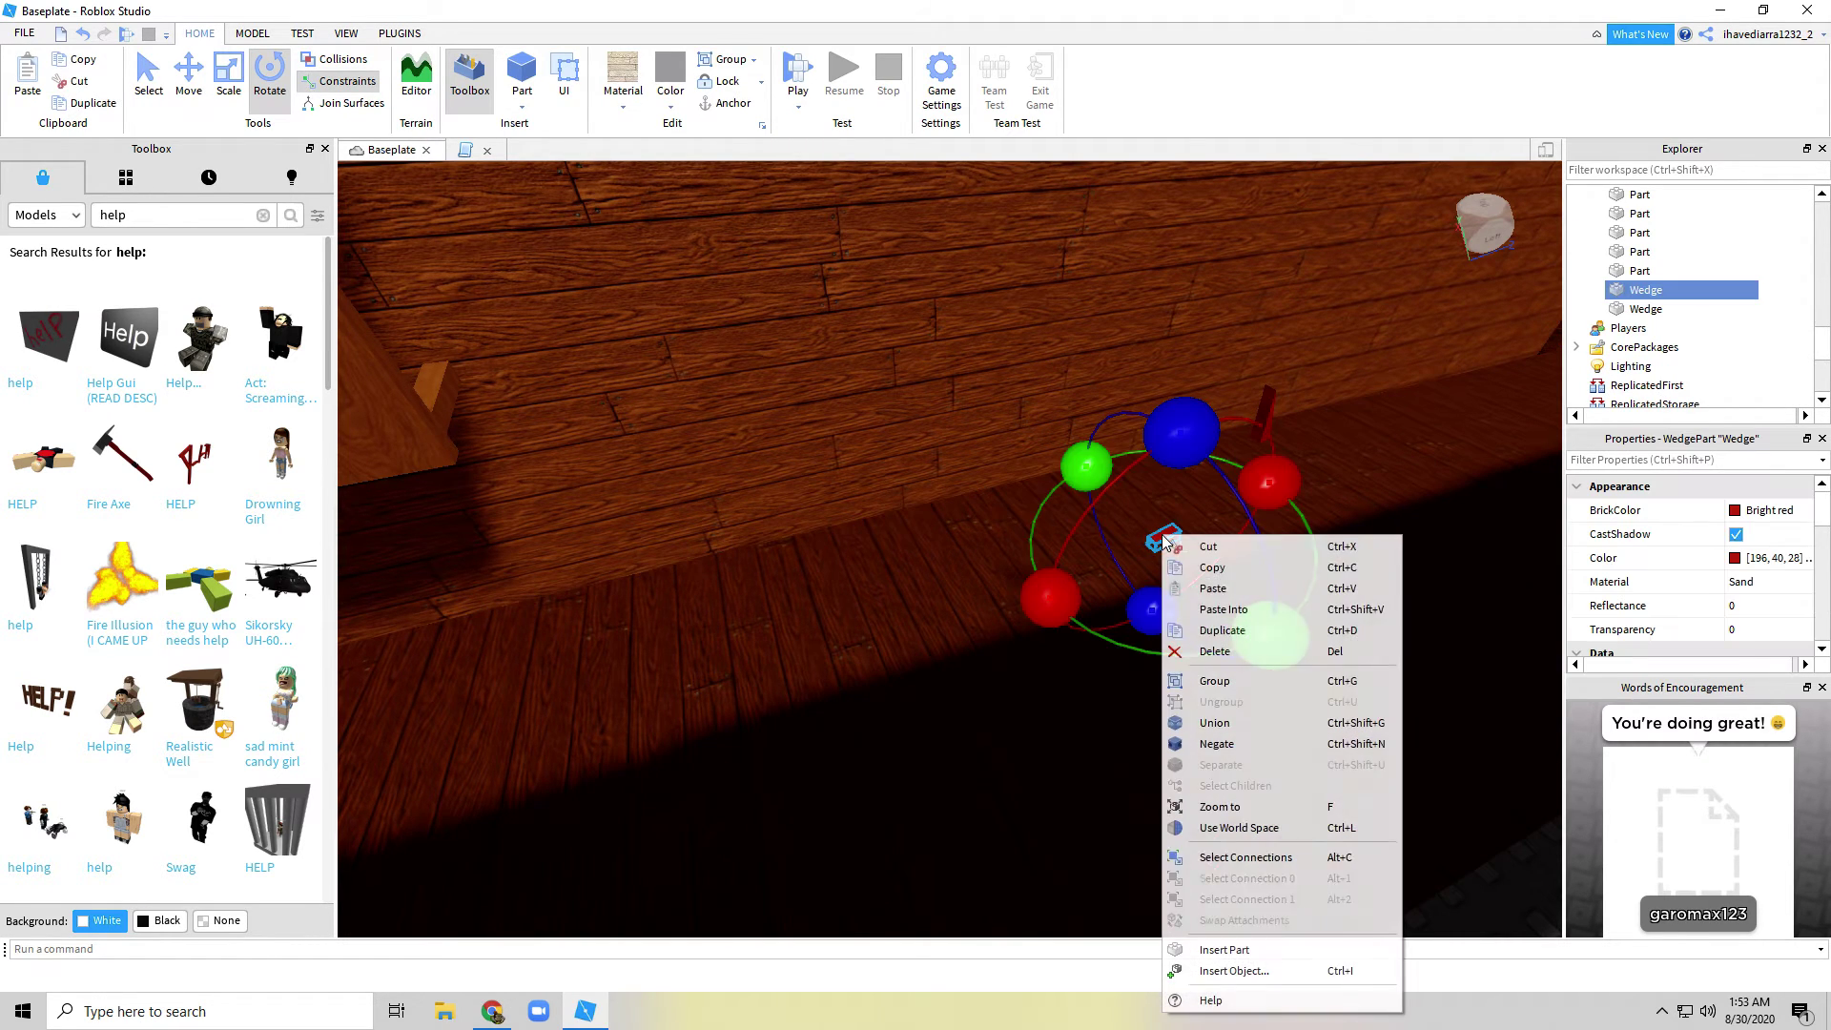
left_click(1191, 640)
left_click(1265, 417)
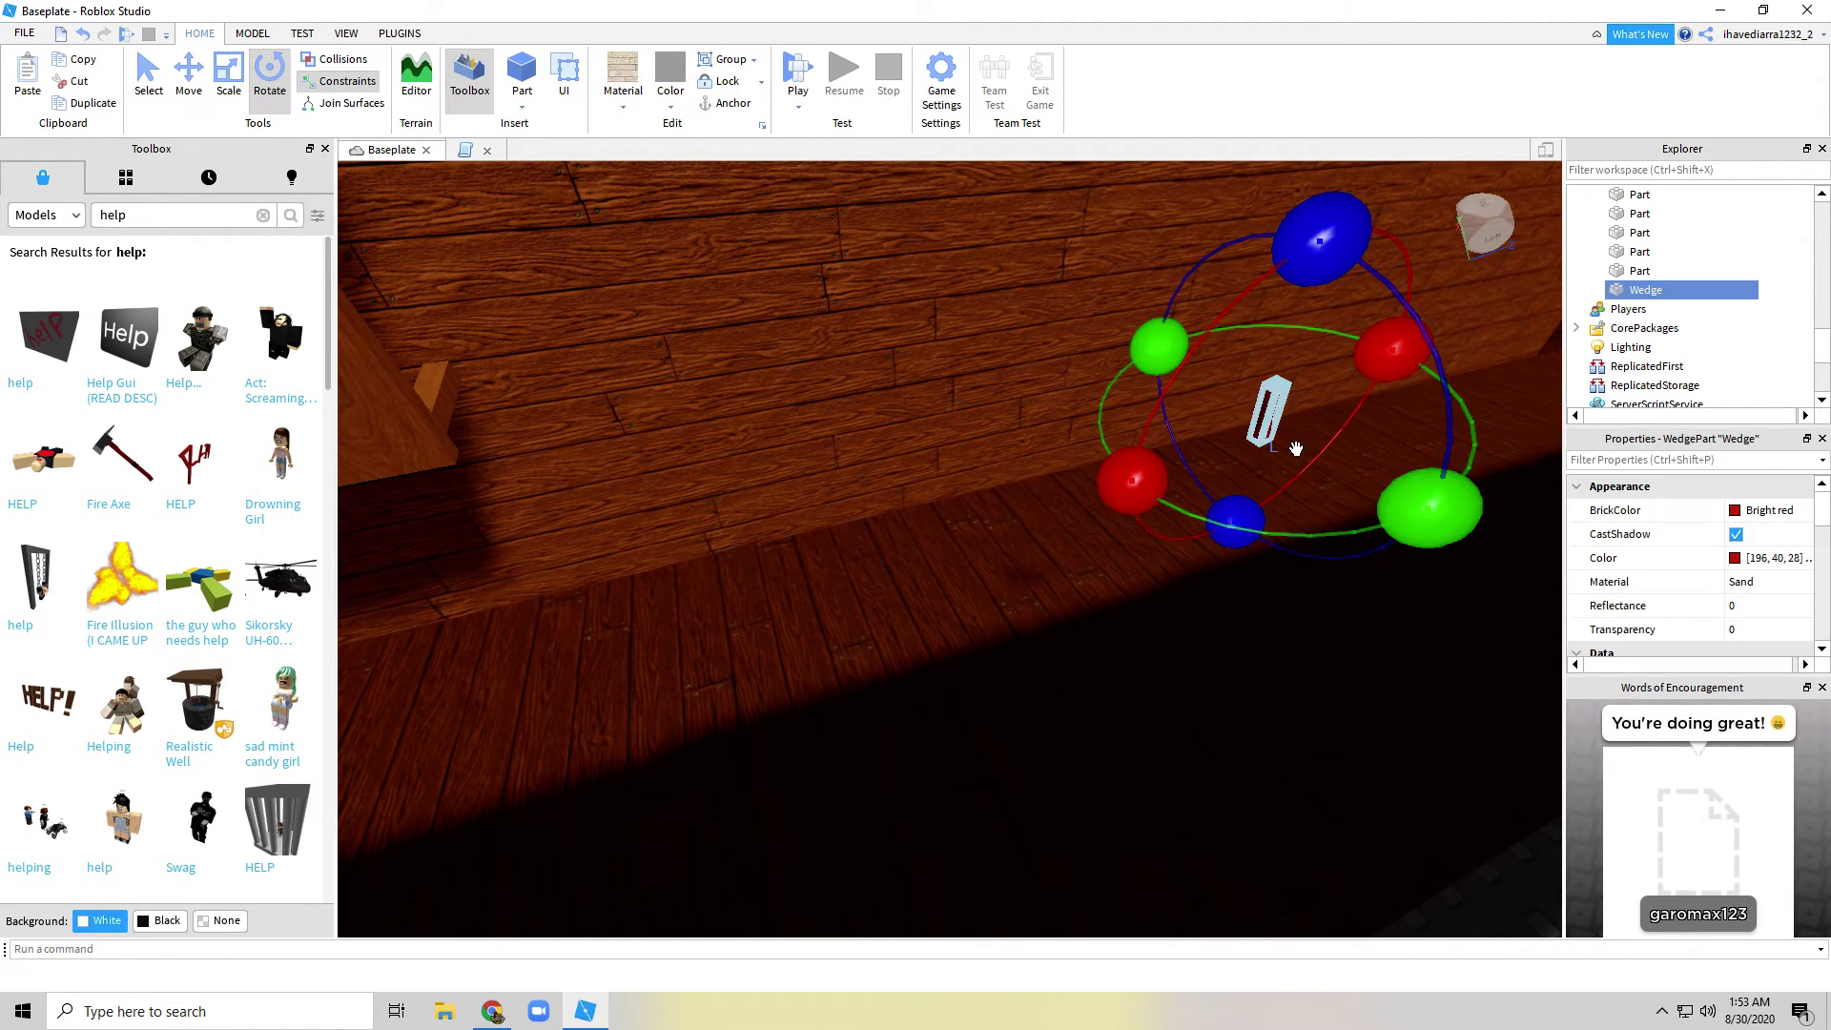
right_click(1268, 421)
left_click(1301, 544)
right_click_drag(1234, 478, 686, 951)
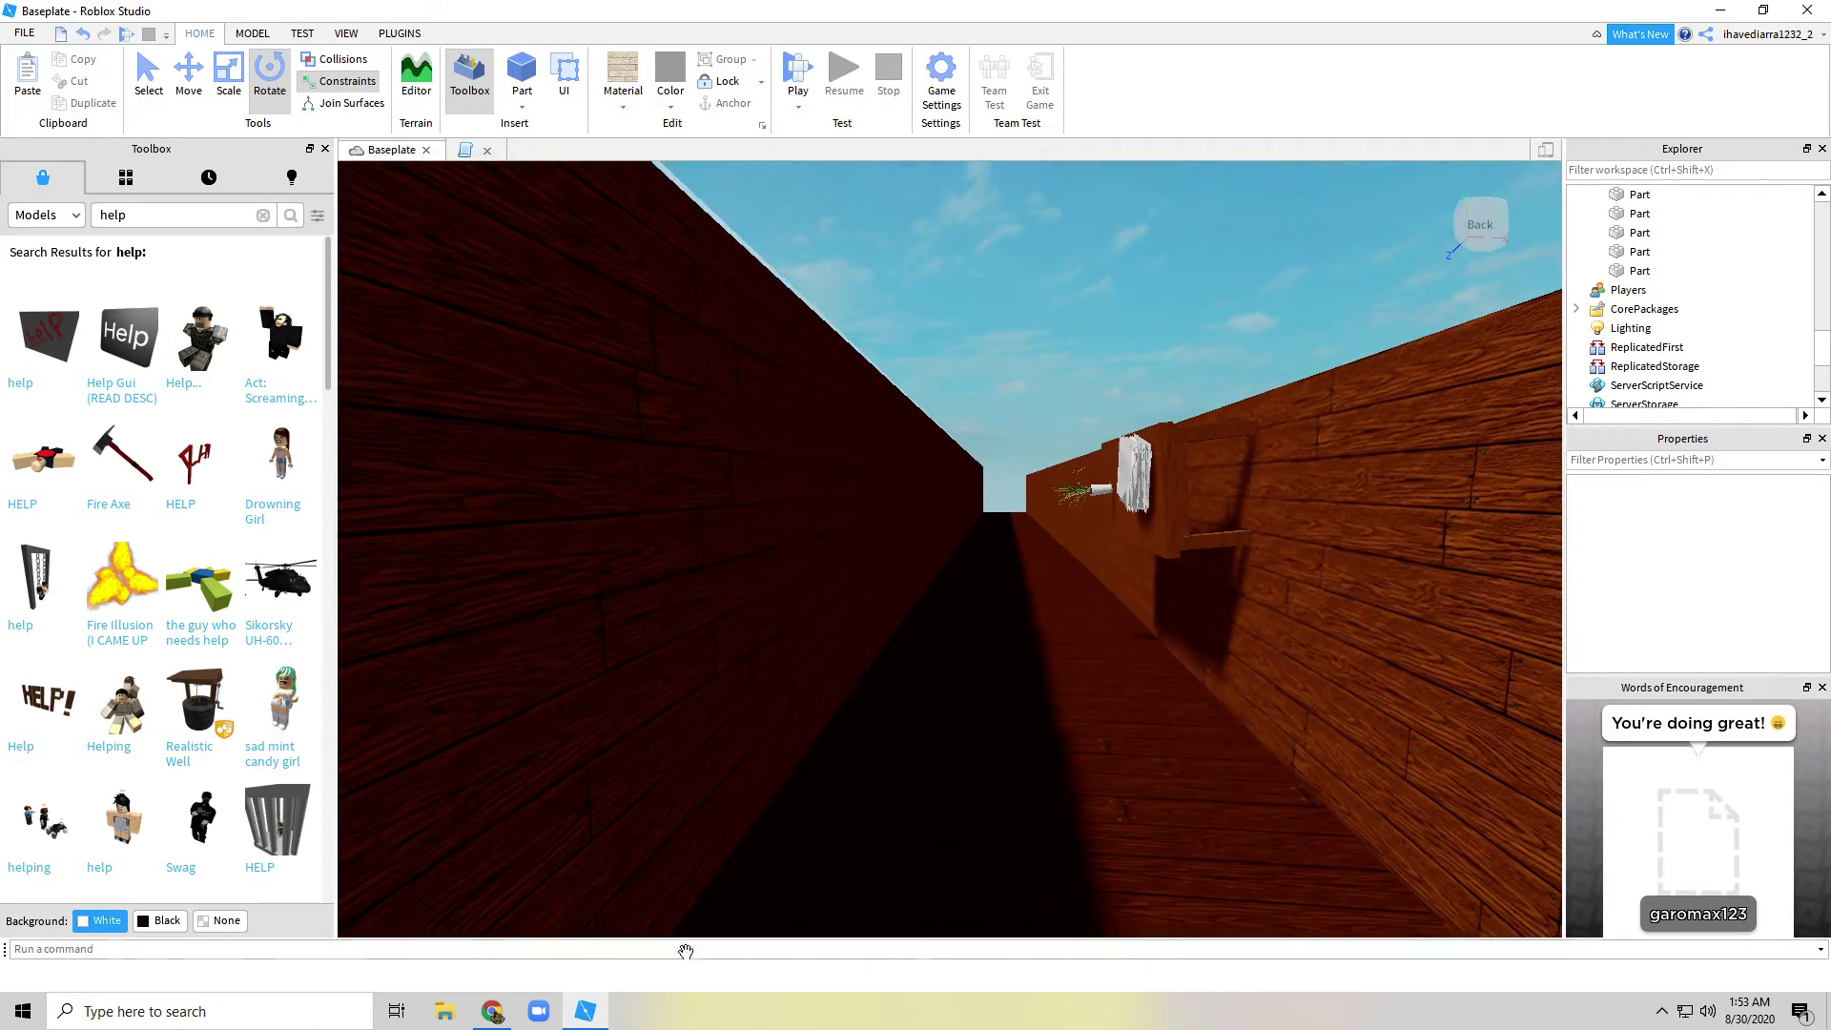